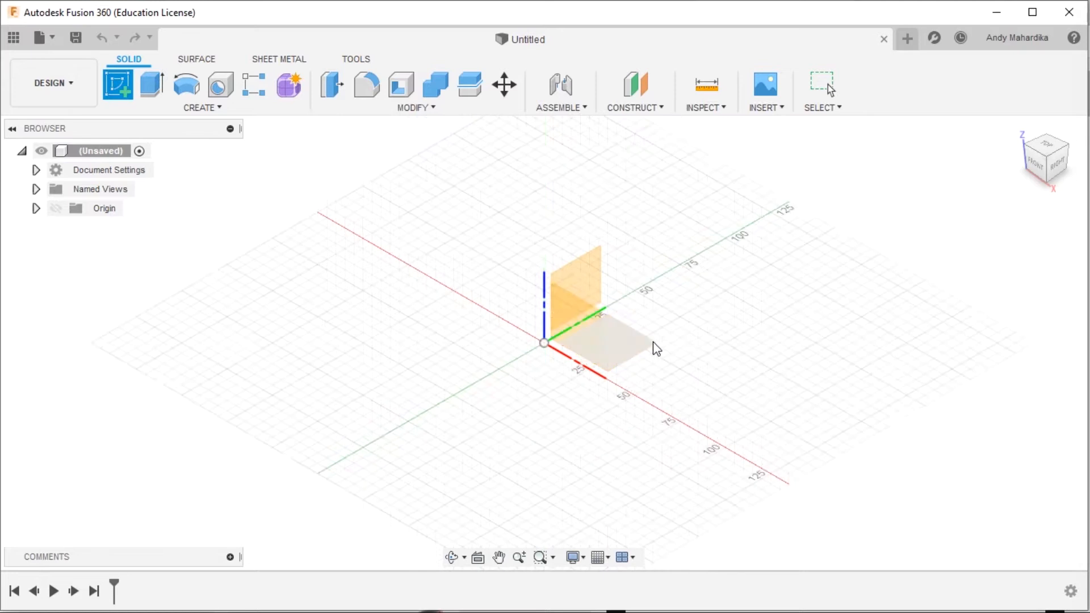
# Start a sketch on the horizontal XY plane and draw a circle about 30 mm in diameter centred on the origin.
pyautogui.click(638, 347)
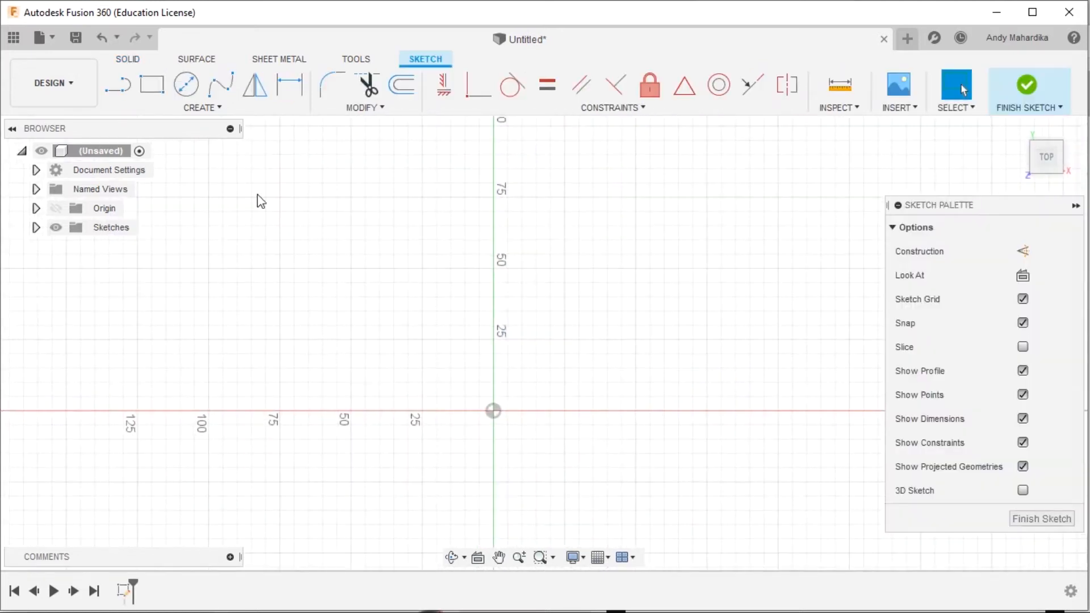
pyautogui.click(186, 84)
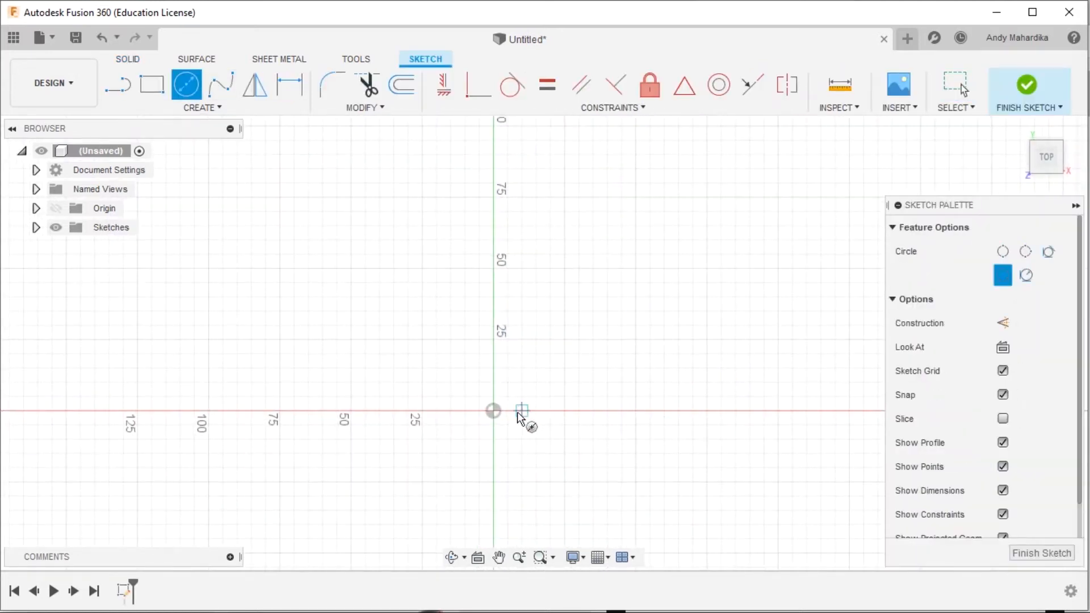
pyautogui.click(493, 410)
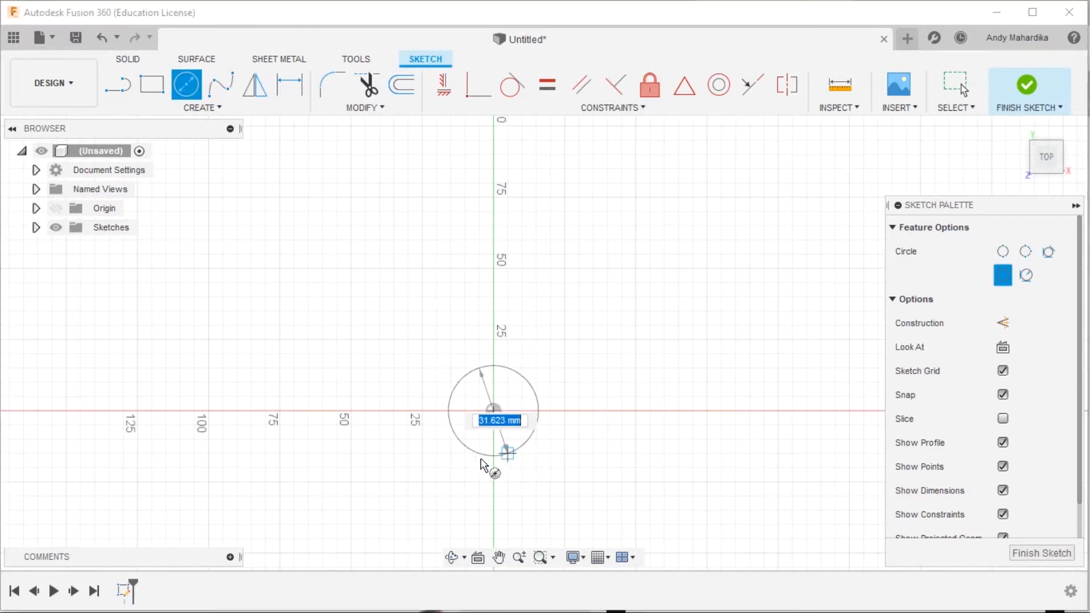
pyautogui.click(493, 368)
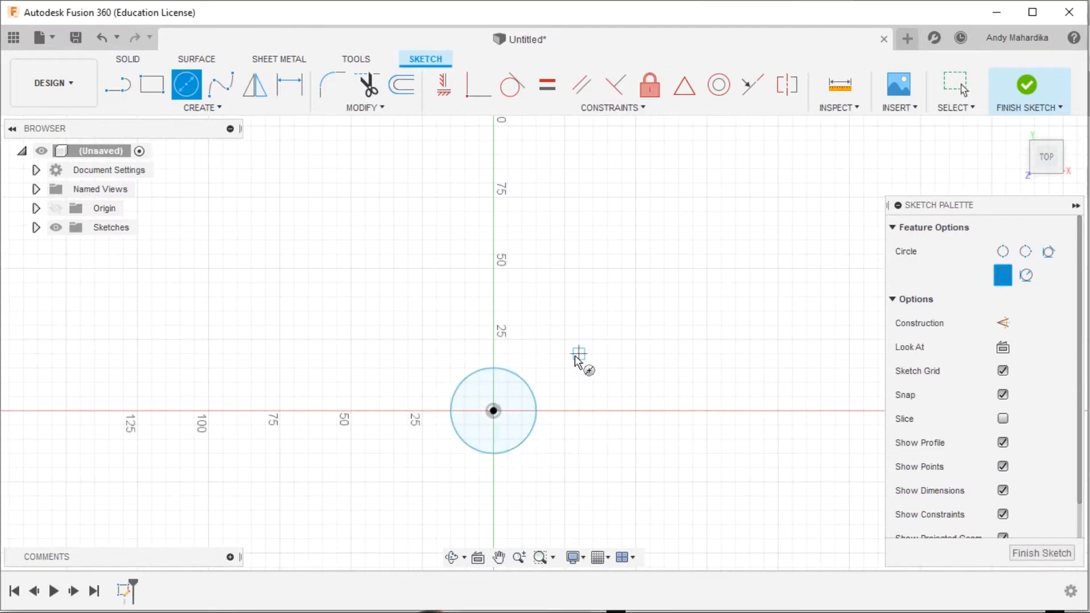
# Dimension the circle's diameter to 6 mm and finish the sketch.
pyautogui.press('d')
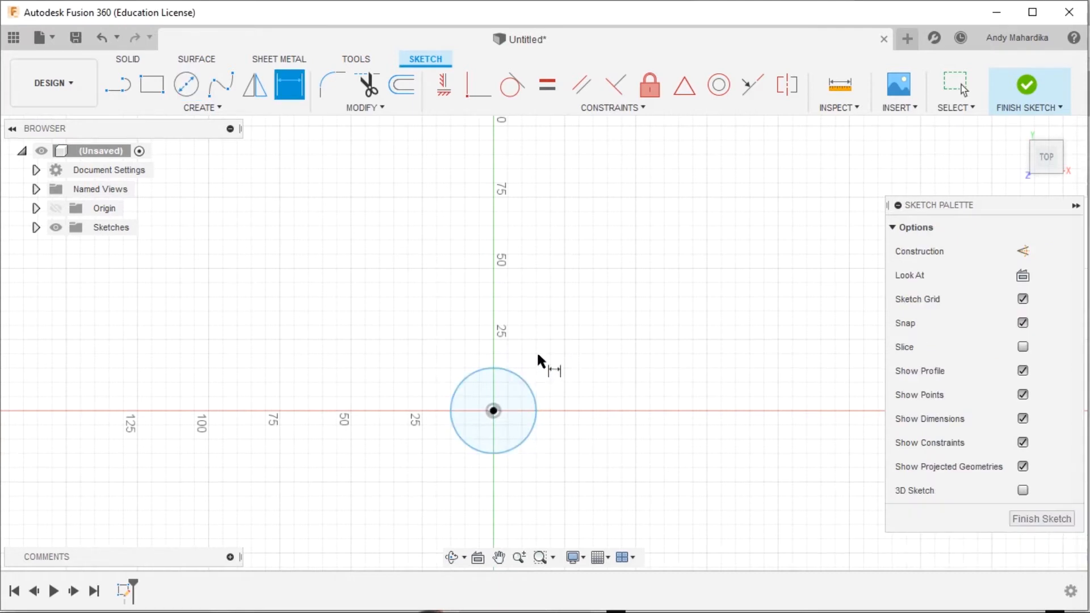
pyautogui.click(523, 380)
pyautogui.click(604, 315)
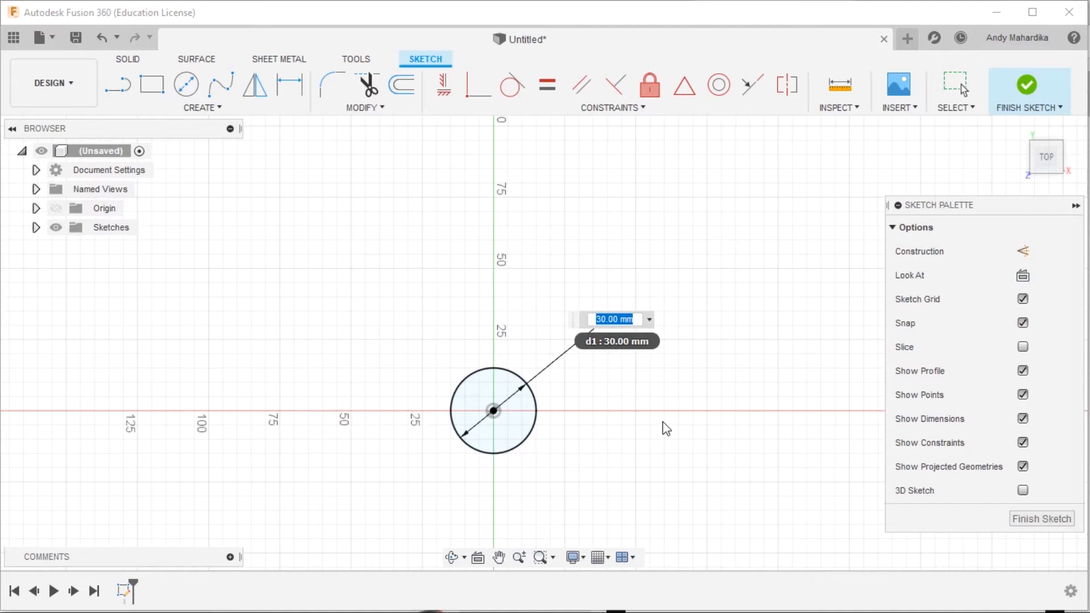
pyautogui.write('6')
pyautogui.press('Return')
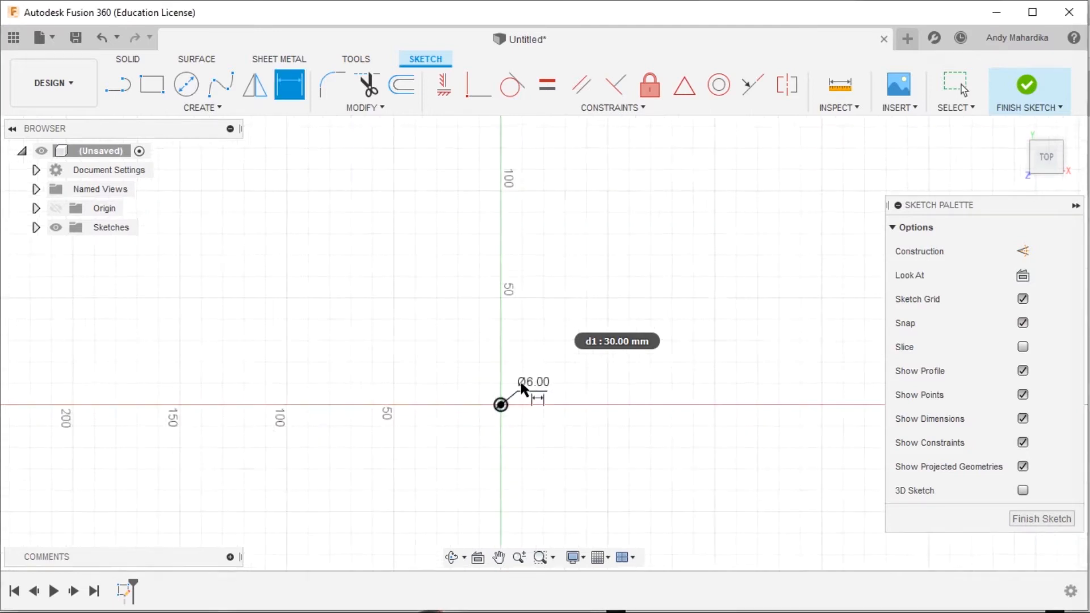
pyautogui.keyDown('shift'); pyautogui.moveTo(525, 412); pyautogui.dragTo(523, 382, button='middle'); pyautogui.keyUp('shift')
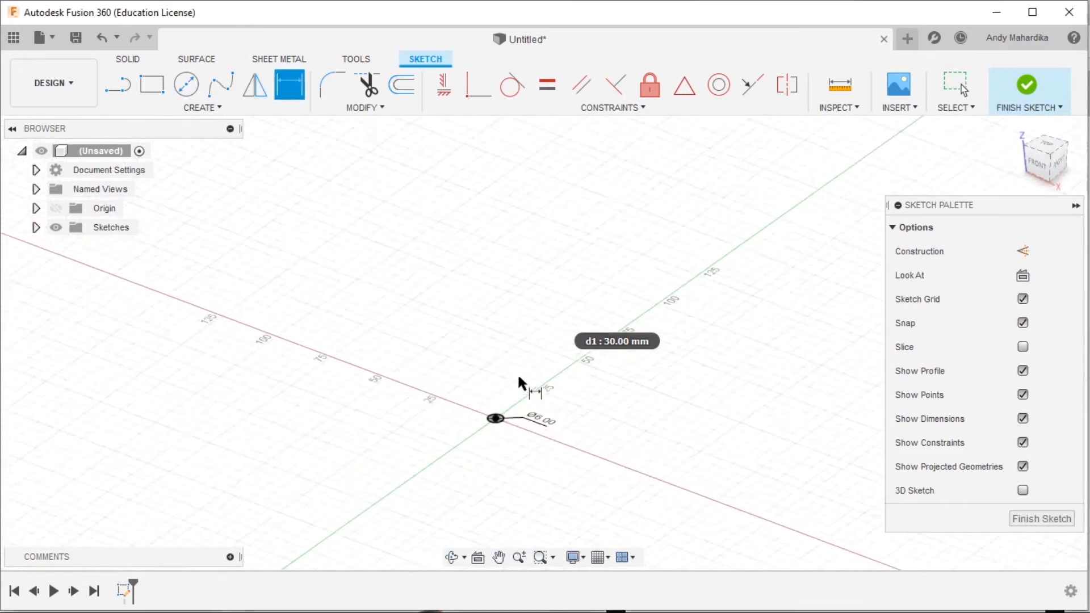
pyautogui.click(1008, 98)
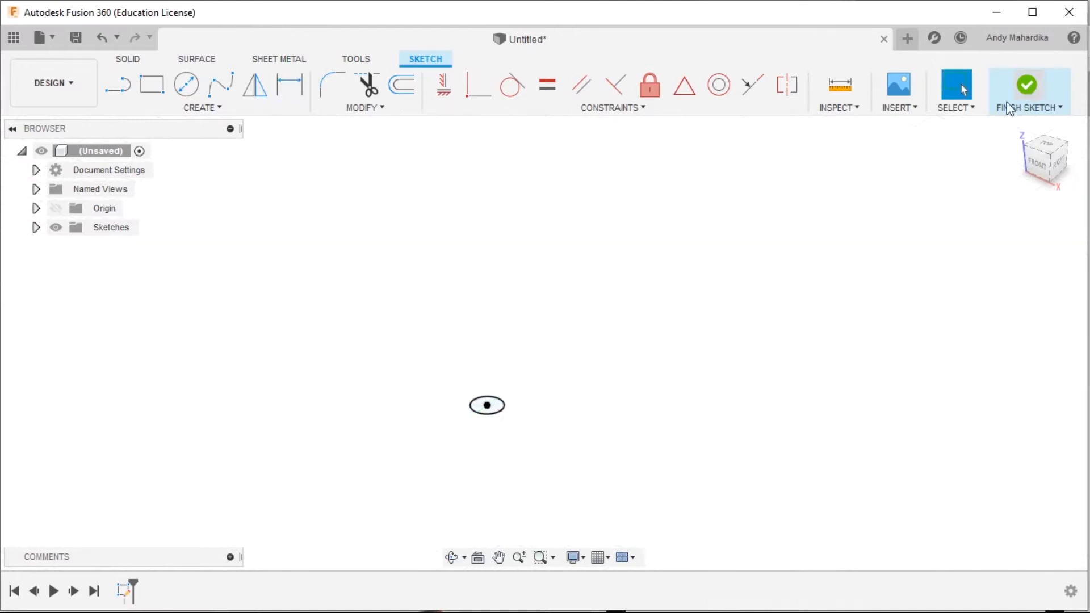
# Extrude the circle profile upward by 140 mm as a new body.
pyautogui.click(150, 84)
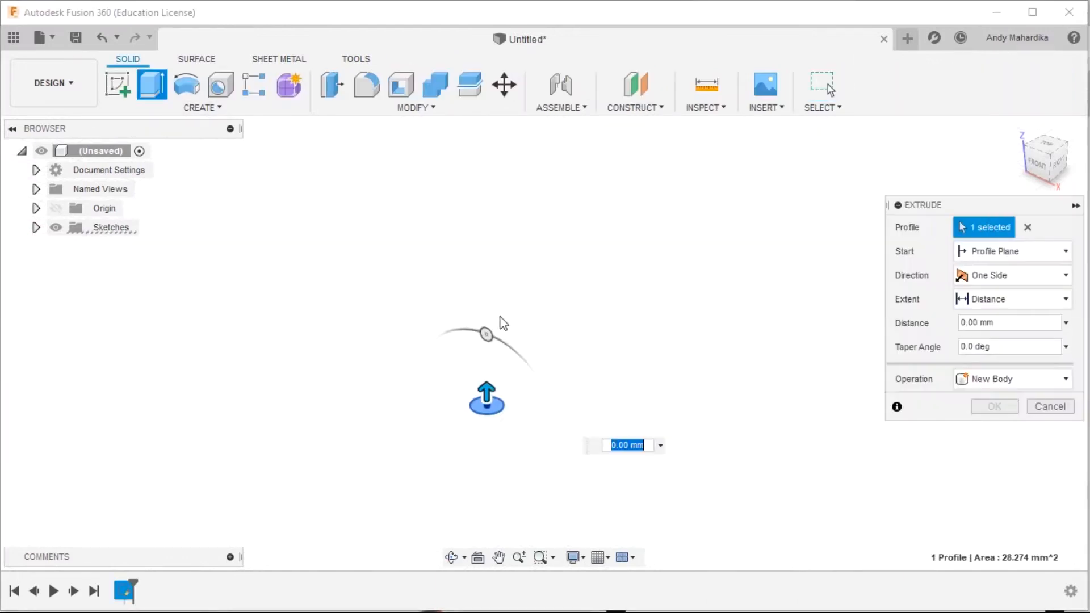
pyautogui.scroll(-6, 487, 386)
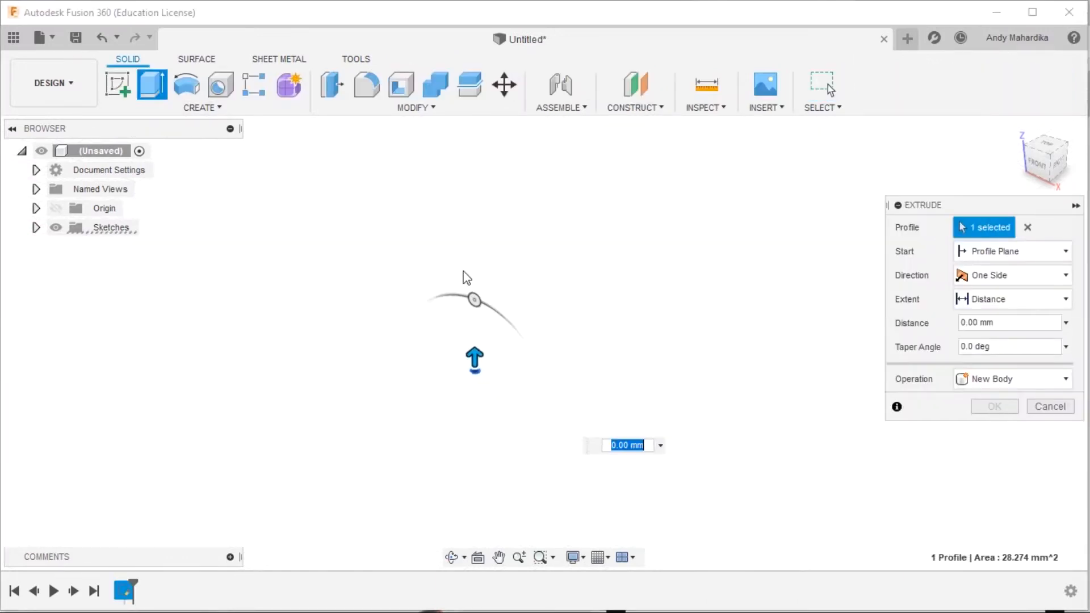
pyautogui.scroll(3, 472, 201)
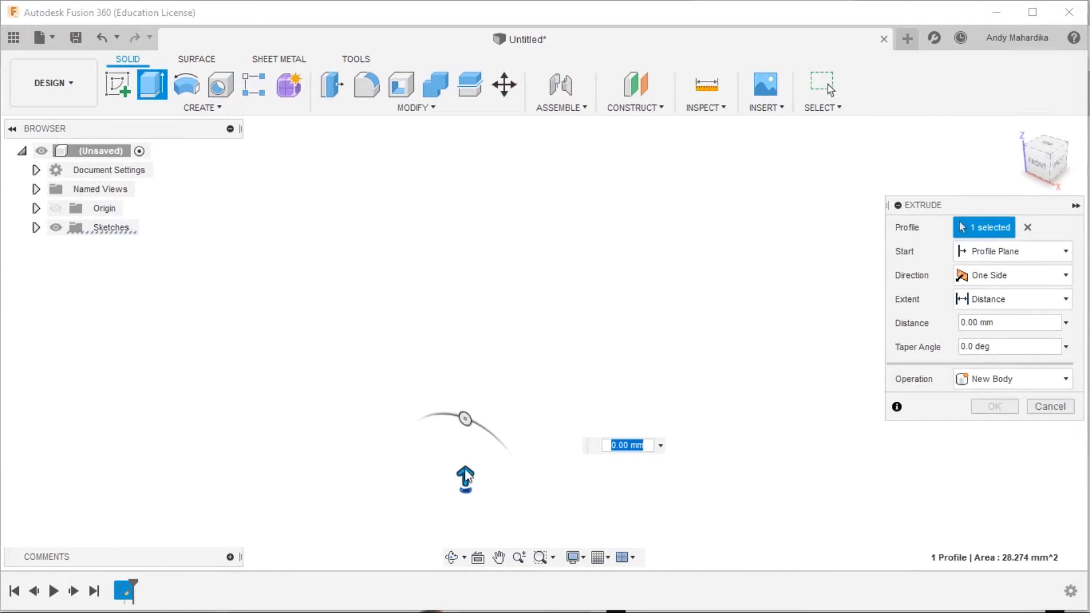
pyautogui.moveTo(465, 477); pyautogui.dragTo(462, 180)
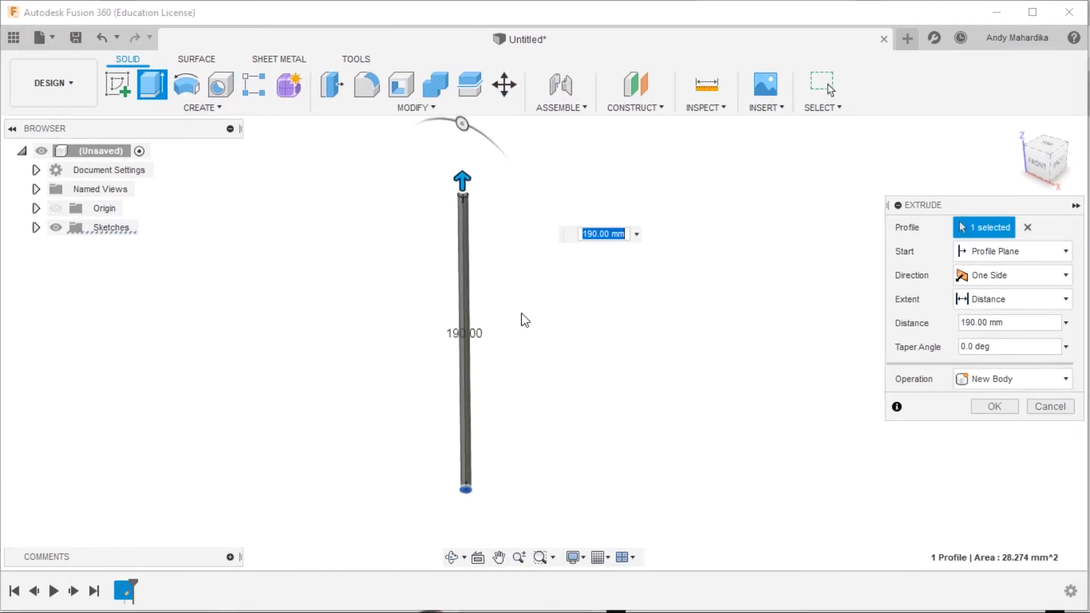
pyautogui.write('140')
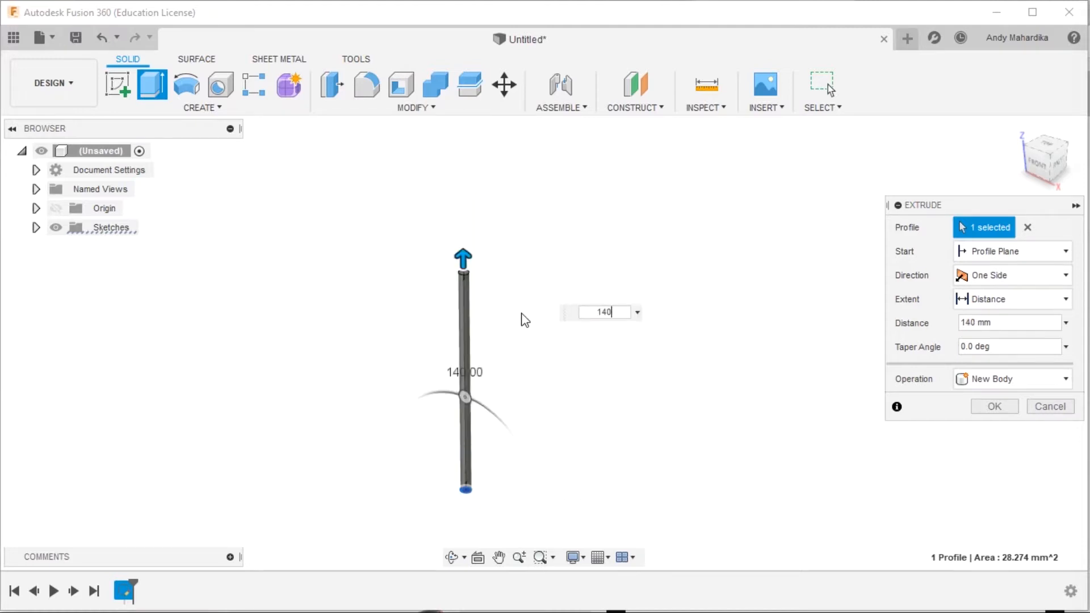
pyautogui.press('Return')
# Start a new sketch on the circular bottom end face of the rod.
pyautogui.scroll(3, 475, 533)
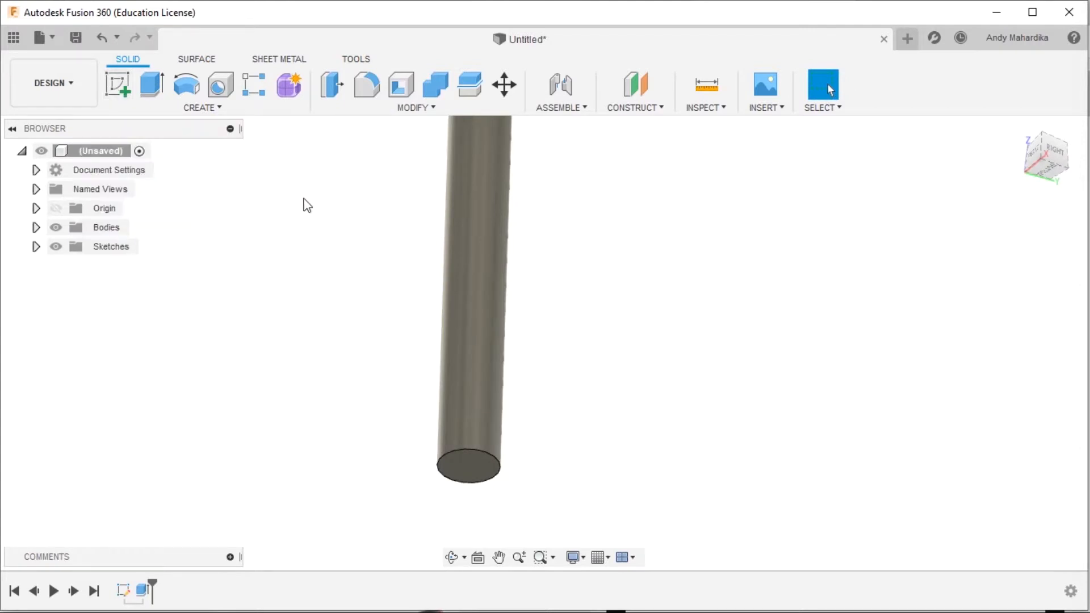
pyautogui.click(118, 84)
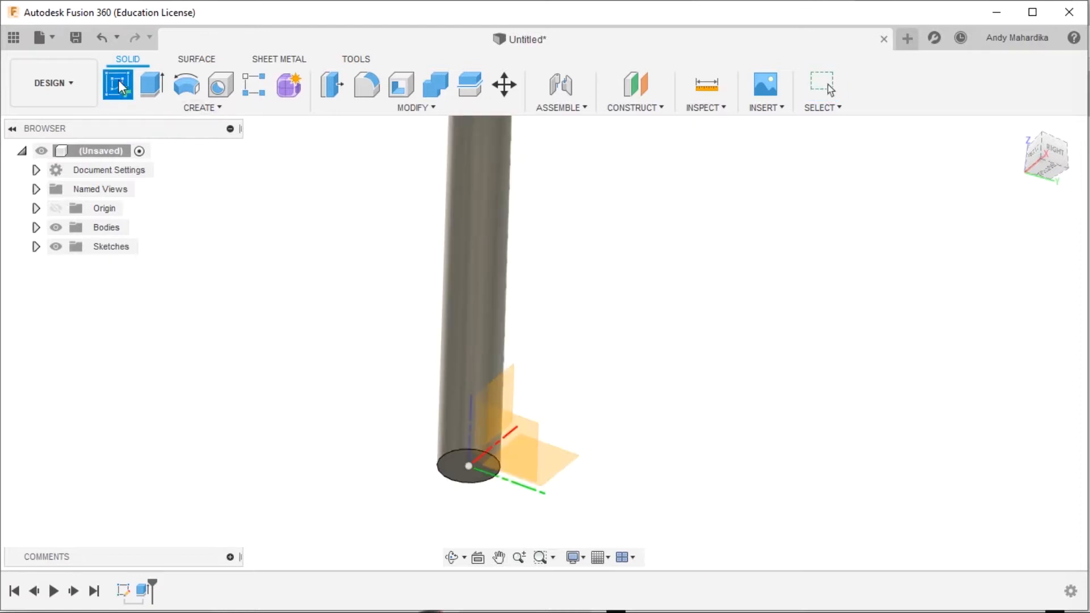
pyautogui.click(445, 459)
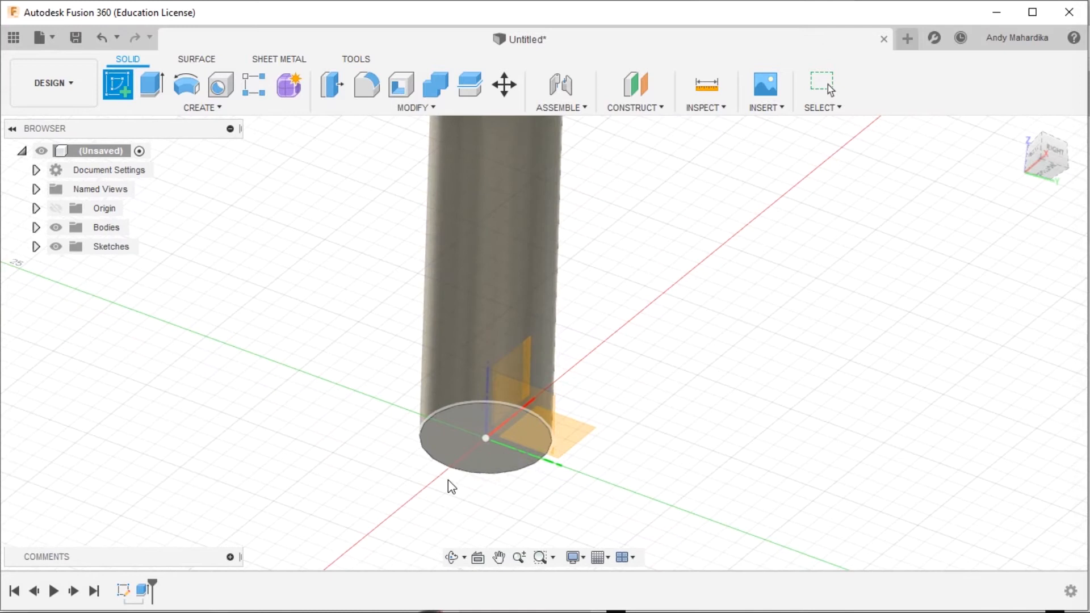
pyautogui.scroll(-4, 465, 448)
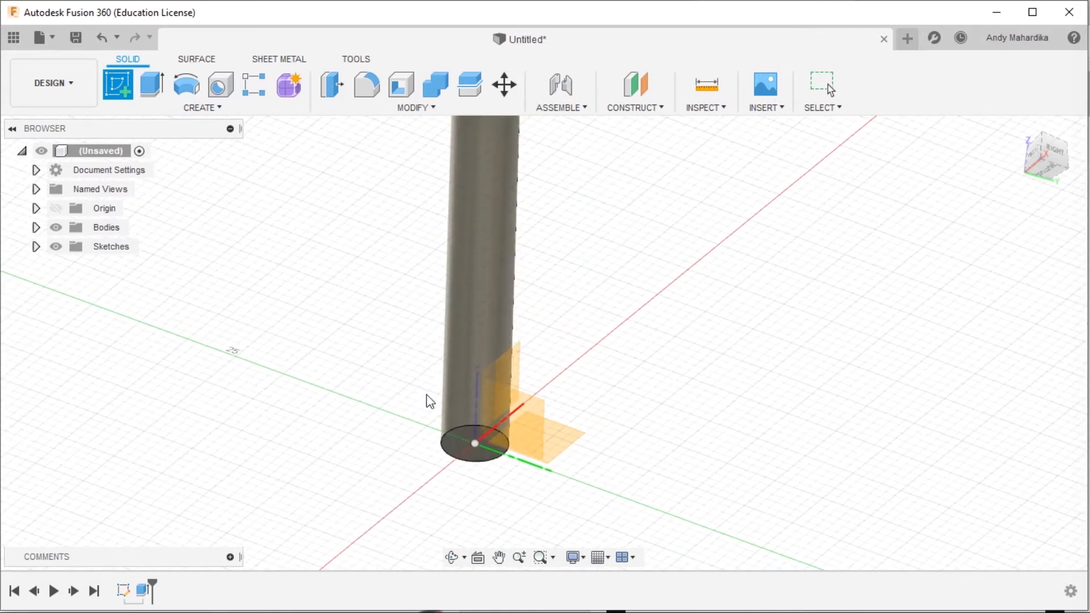
pyautogui.scroll(-3, 440, 321)
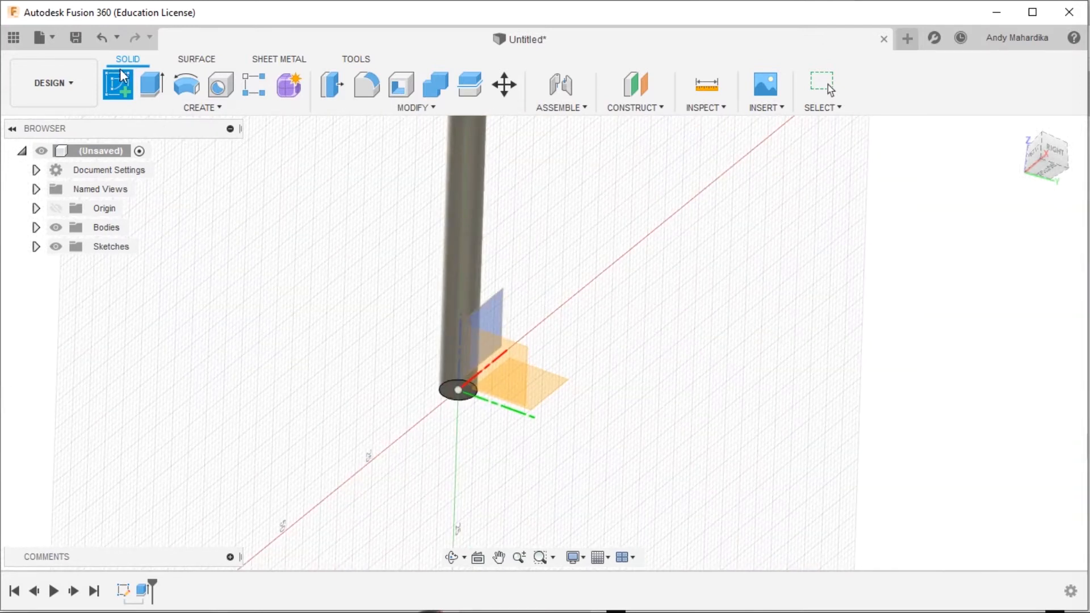
pyautogui.keyDown('shift'); pyautogui.moveTo(414, 315); pyautogui.dragTo(594, 312, button='middle'); pyautogui.keyUp('shift')
pyautogui.moveTo(598, 268)
pyautogui.keyDown('shift'); pyautogui.mouseDown(button='middle')
pyautogui.moveTo(593, 285)
pyautogui.moveTo(363, 235)
pyautogui.mouseUp(button='middle'); pyautogui.keyUp('shift')
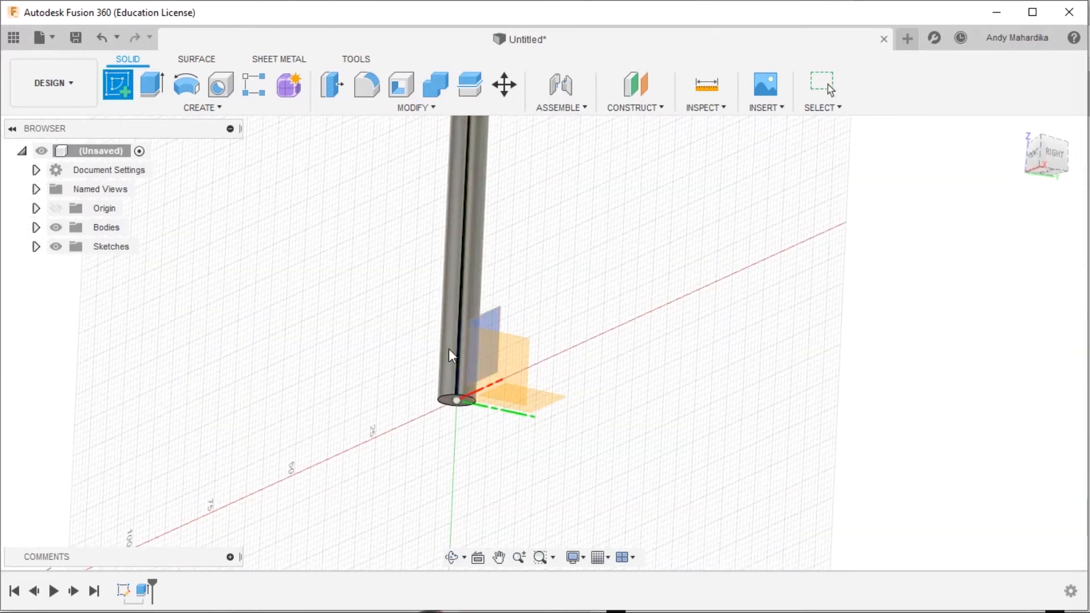
pyautogui.keyDown('shift'); pyautogui.moveTo(443, 341); pyautogui.dragTo(481, 460, button='middle'); pyautogui.keyUp('shift')
pyautogui.scroll(5, 445, 423)
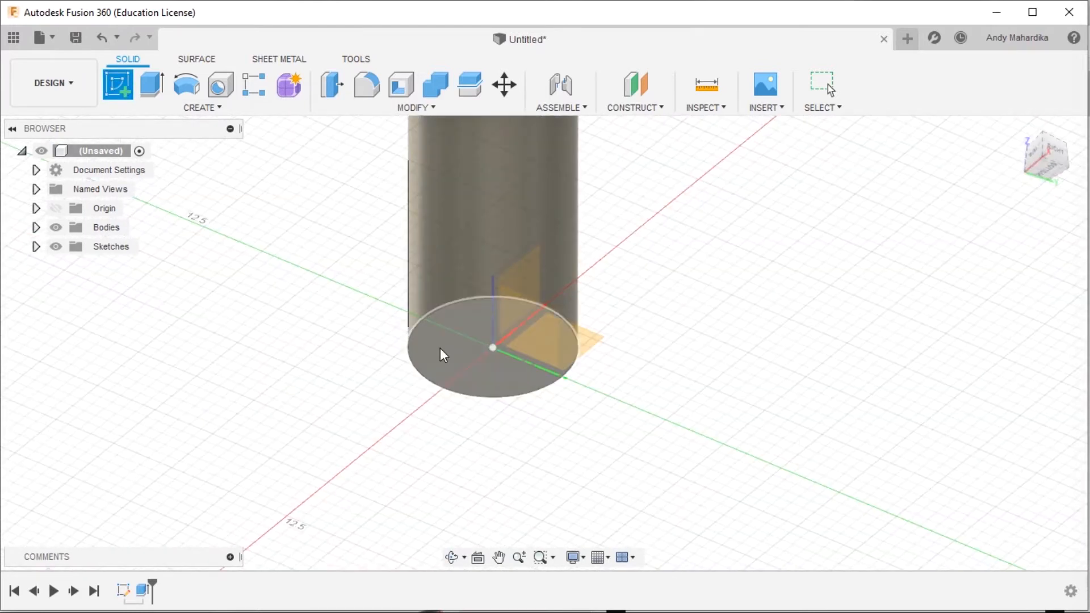
pyautogui.click(440, 349)
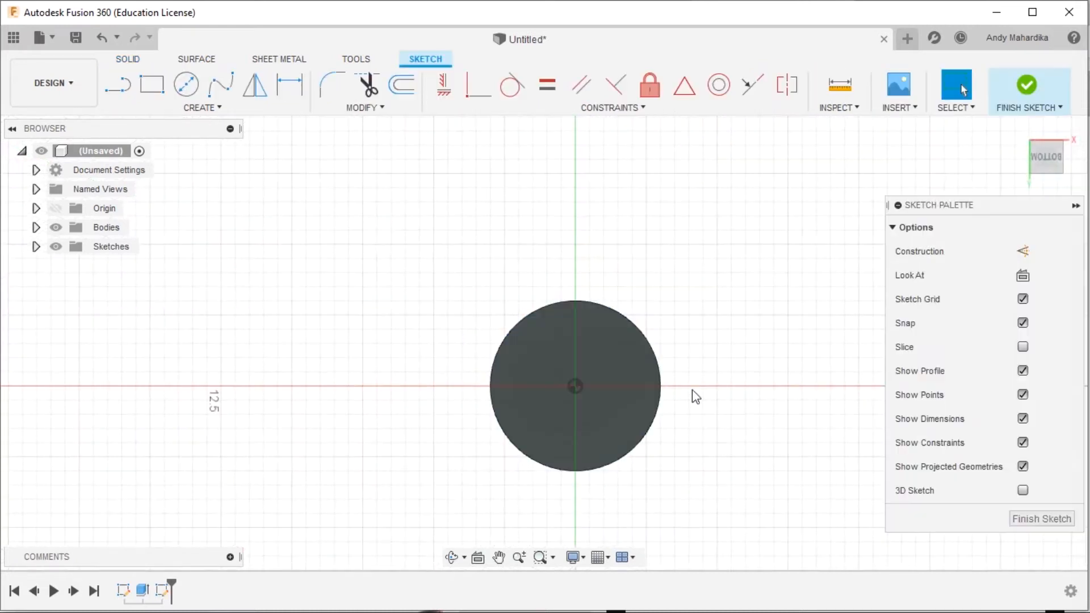
pyautogui.scroll(2, 696, 405)
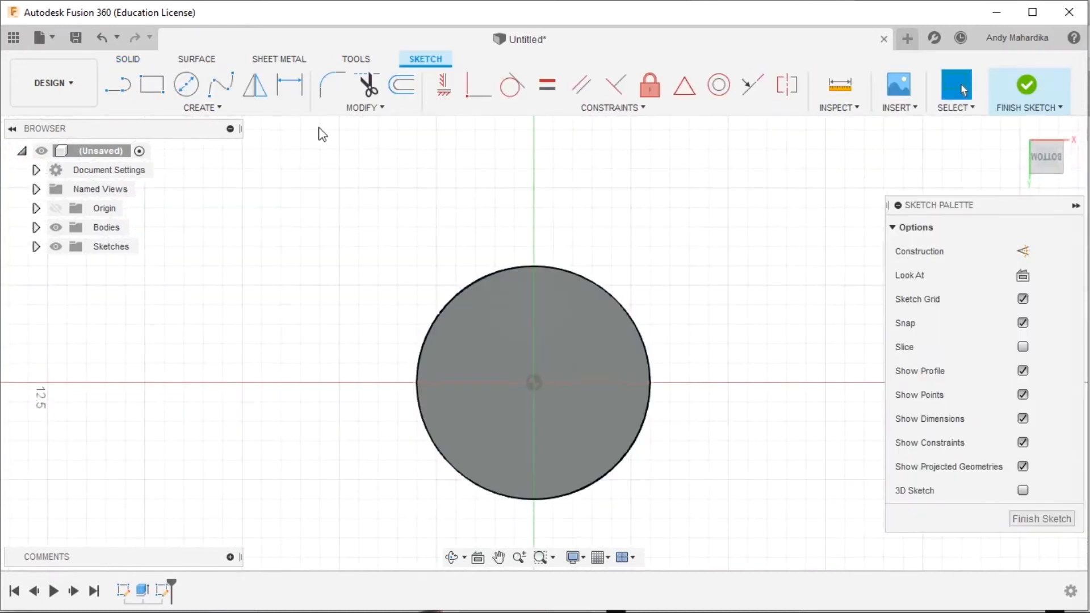
# Draw a vertical construction line from the origin to beyond the rod's edge and switch back to normal lines.
pyautogui.click(121, 91)
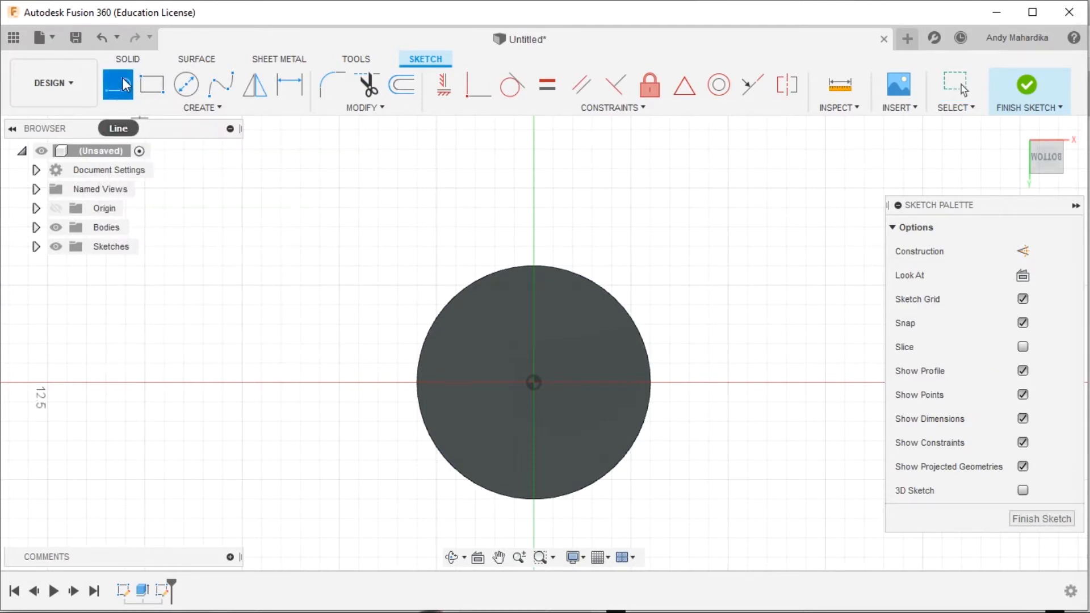
pyautogui.click(1024, 251)
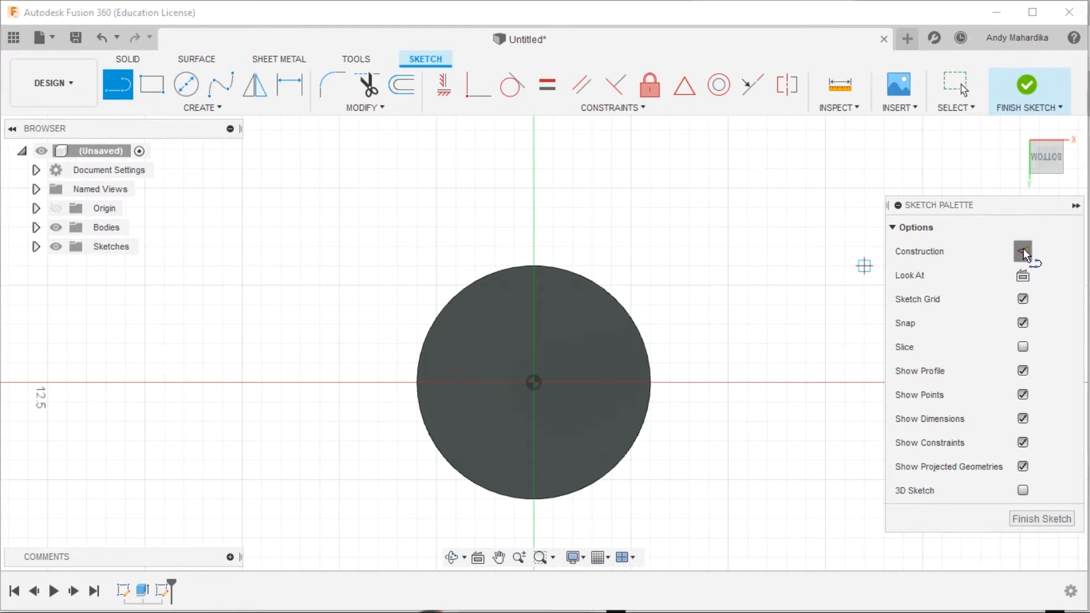
pyautogui.click(534, 382)
pyautogui.click(534, 140)
pyautogui.click(573, 141)
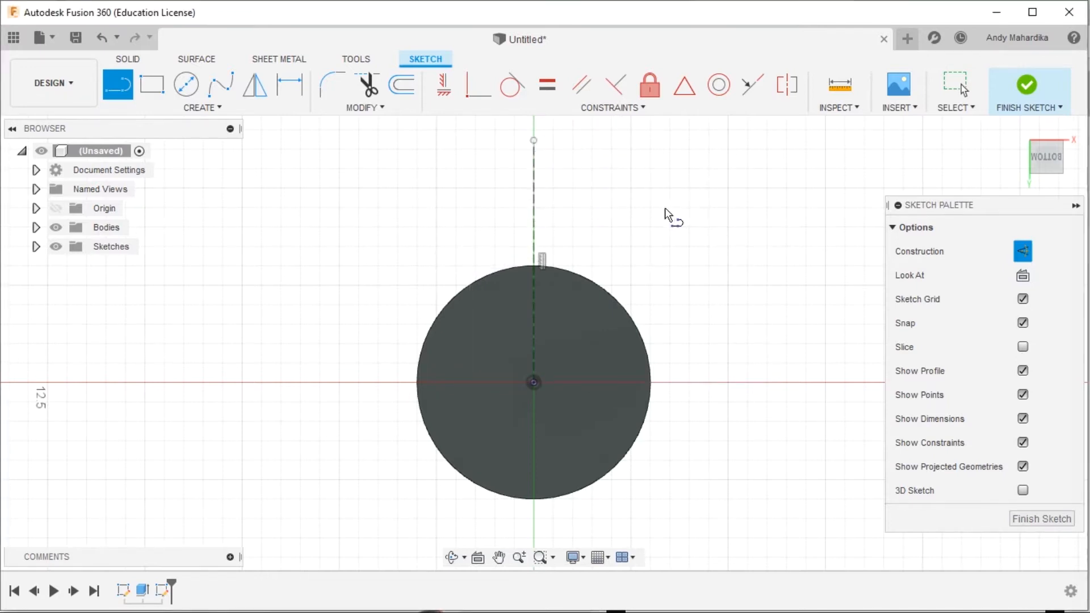
pyautogui.click(1023, 251)
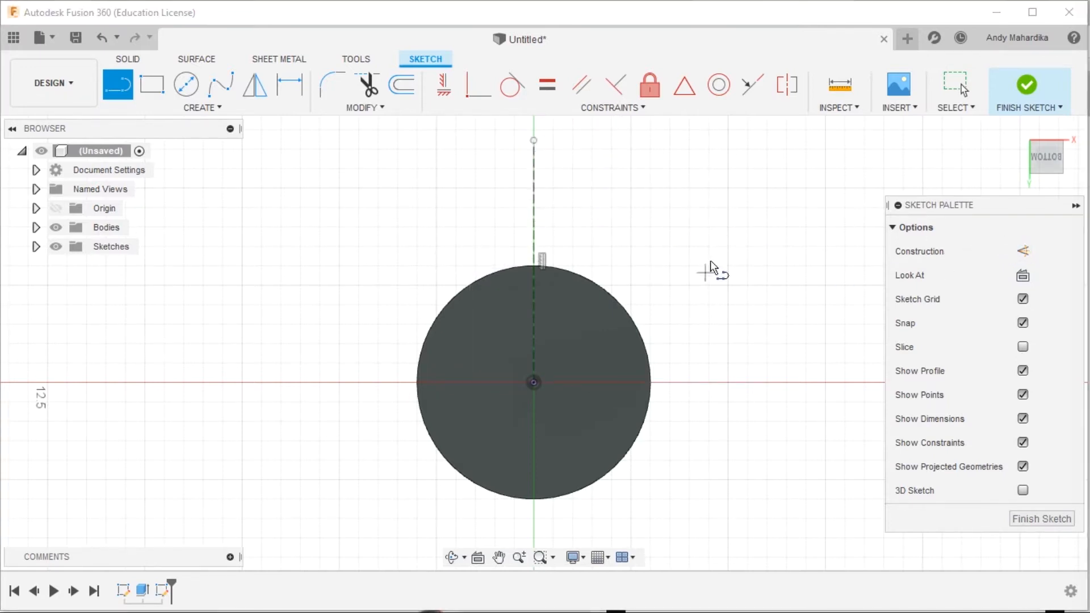
pyautogui.click(397, 187)
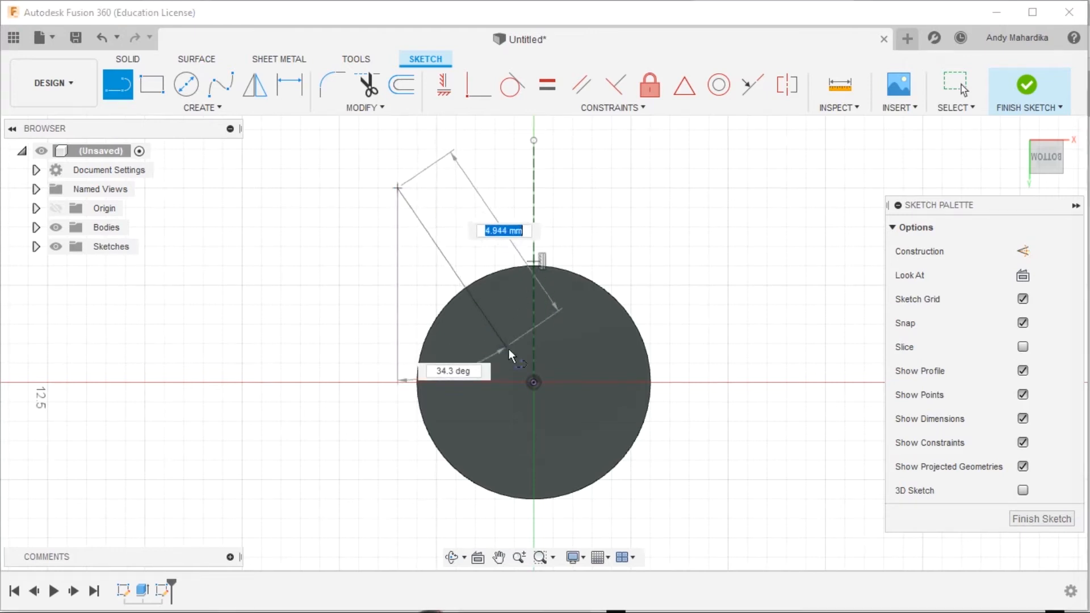
pyautogui.doubleClick(533, 383)
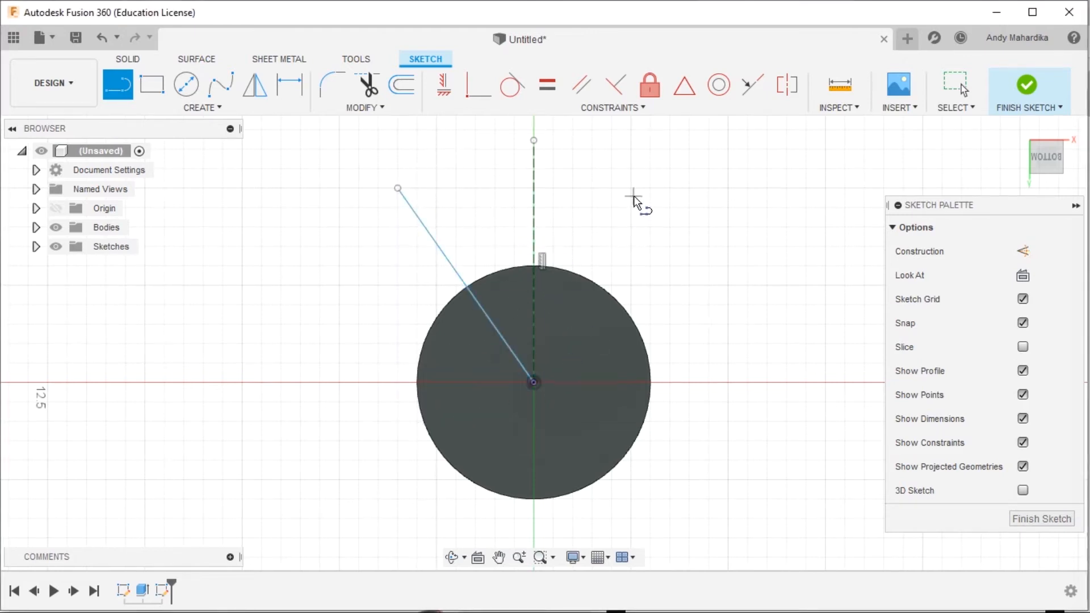
pyautogui.press('Escape')
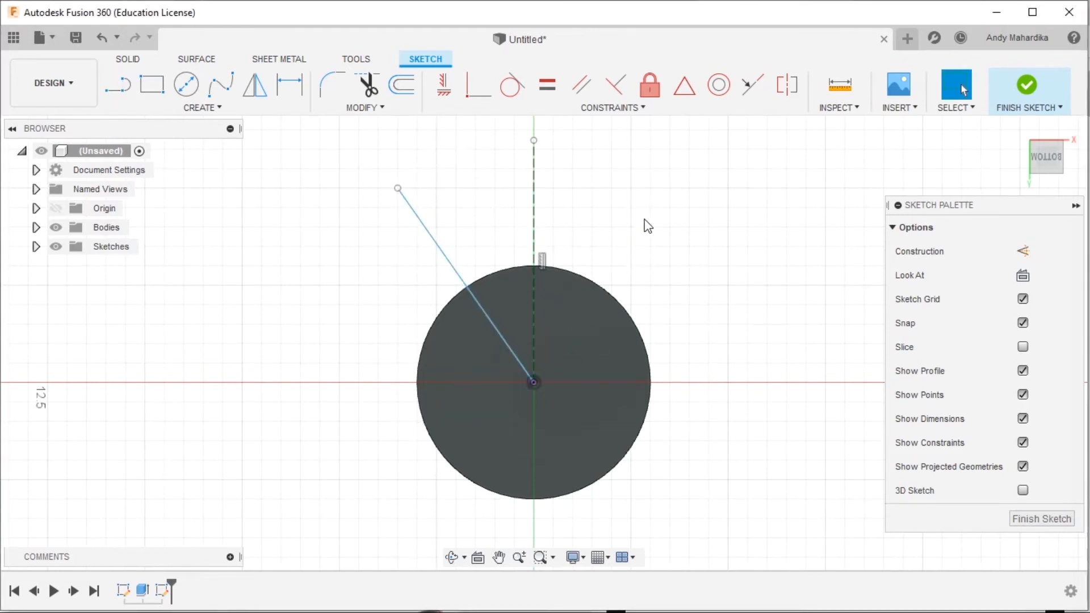
pyautogui.hotkey('ctrl', 'z')
# Draw two connected lines forming a V, with its vertex on the construction line just above the origin and both ends outside the circle.
pyautogui.press('l')
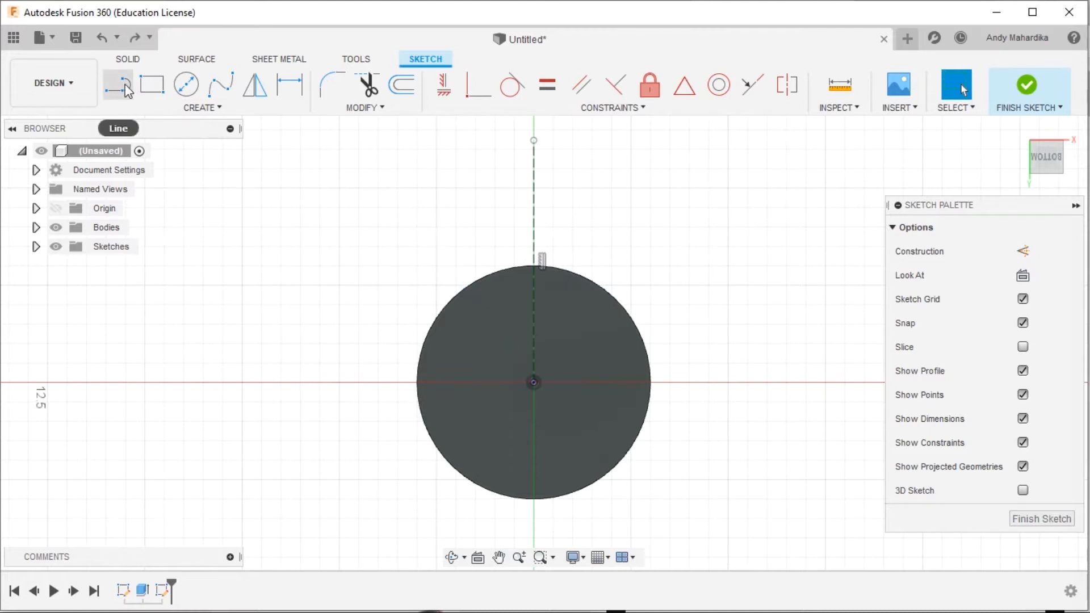
pyautogui.click(428, 203)
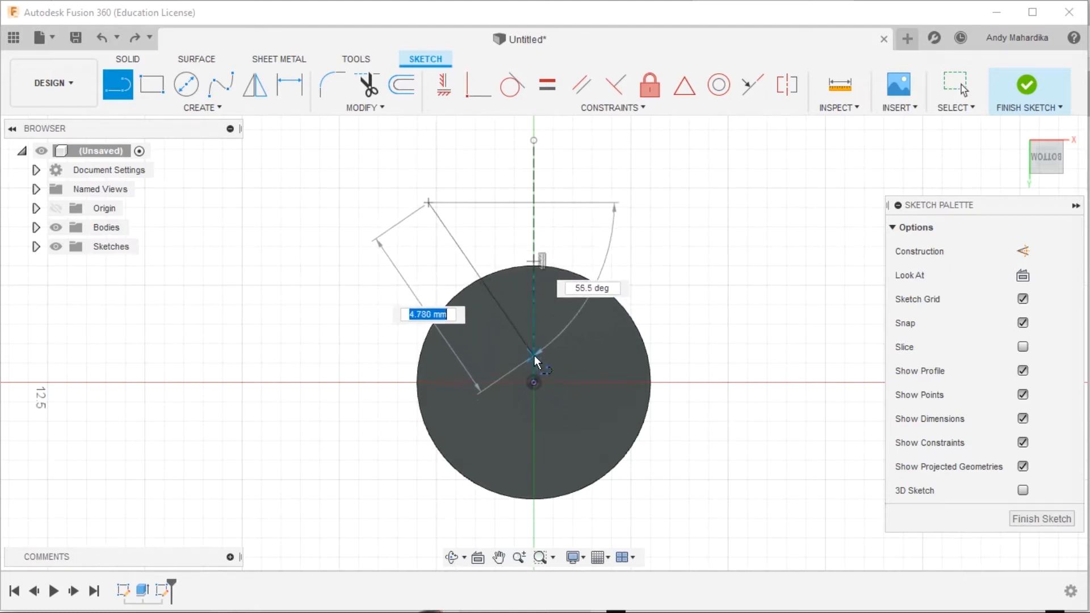
pyautogui.scroll(1, 534, 356)
pyautogui.scroll(3, 534, 356)
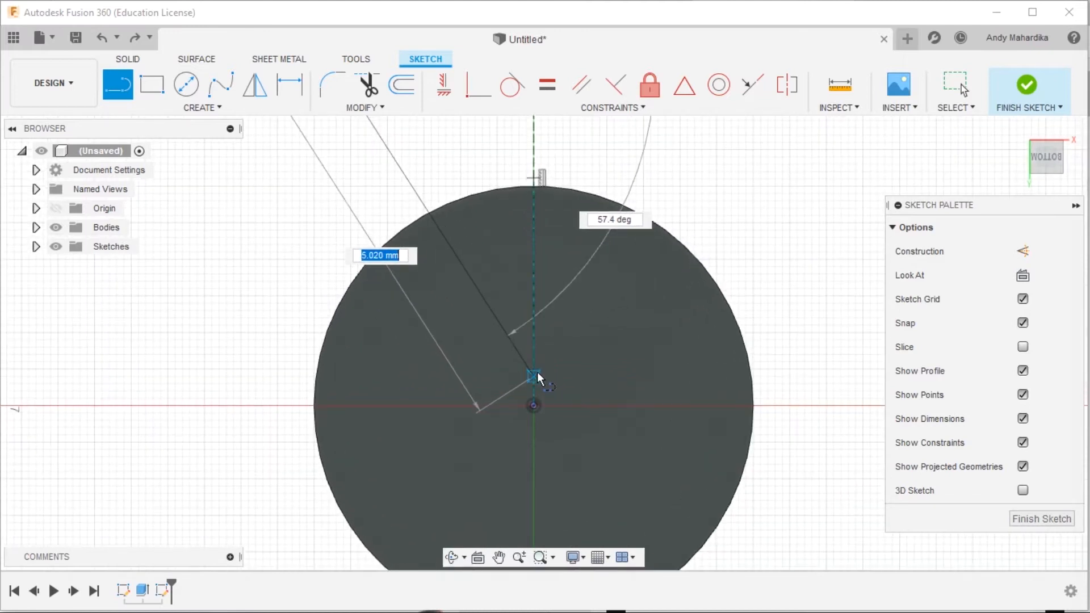
pyautogui.click(535, 373)
pyautogui.scroll(-3, 612, 281)
pyautogui.scroll(-1, 612, 280)
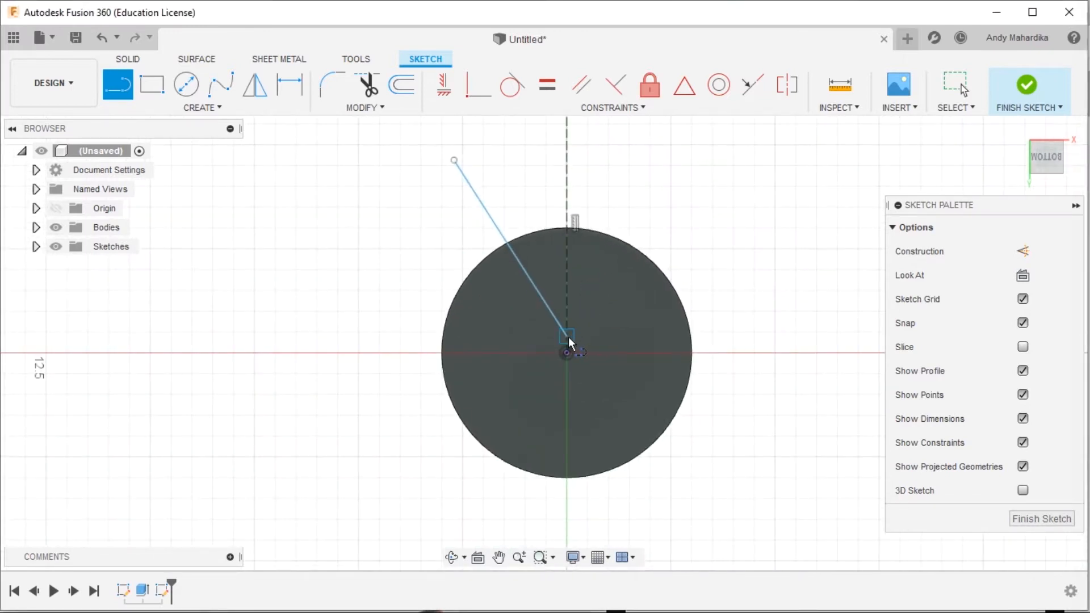
pyautogui.click(567, 336)
pyautogui.click(694, 168)
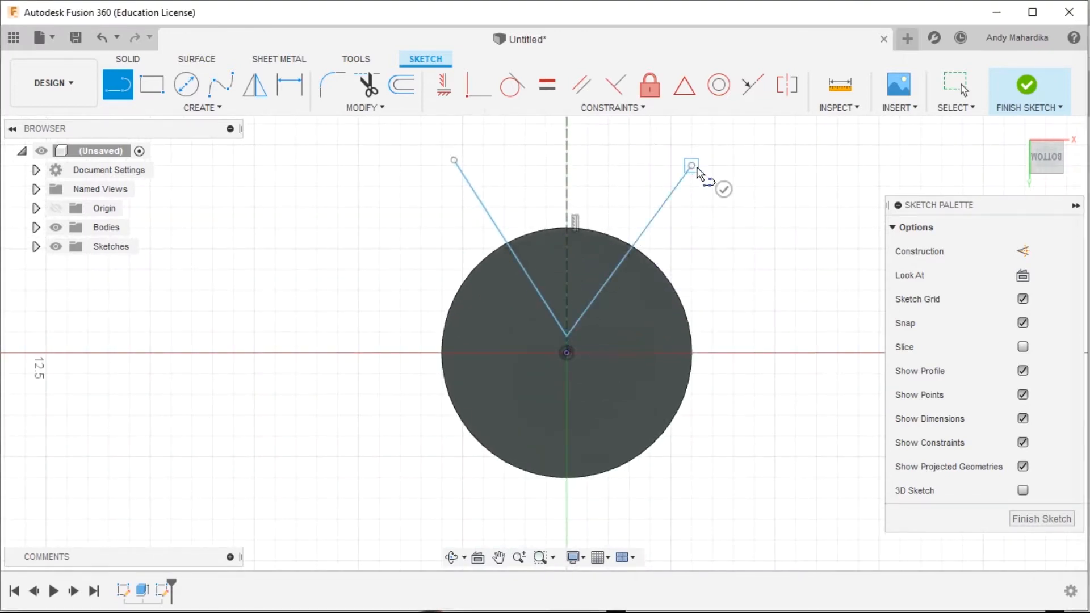
# Close the V into a triangle with a line joining its two open ends, and constrain that line to be horizontal.
pyautogui.click(454, 160)
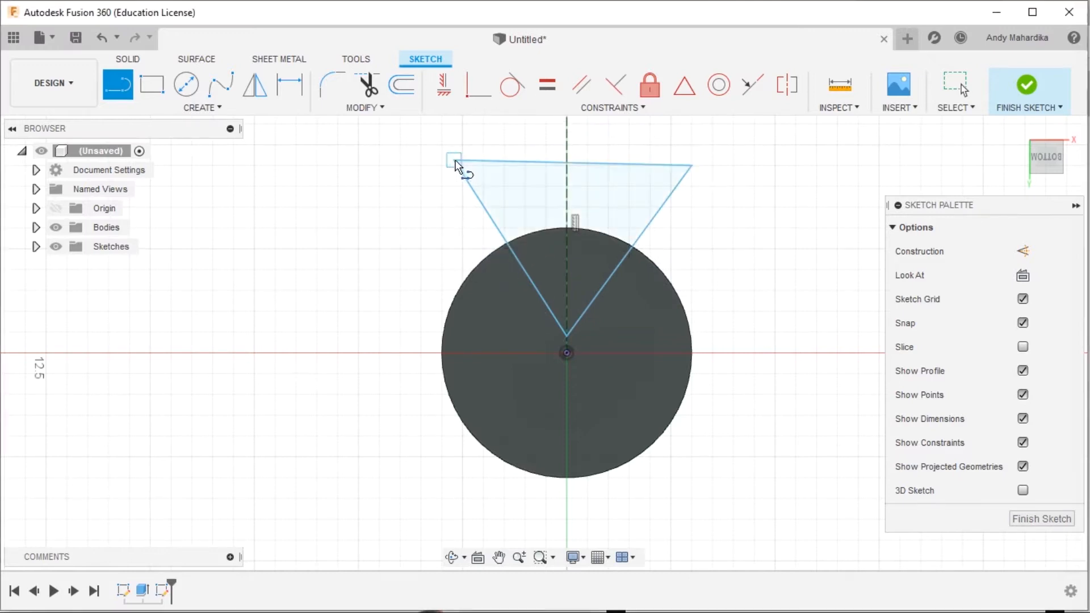
pyautogui.rightClick(749, 222)
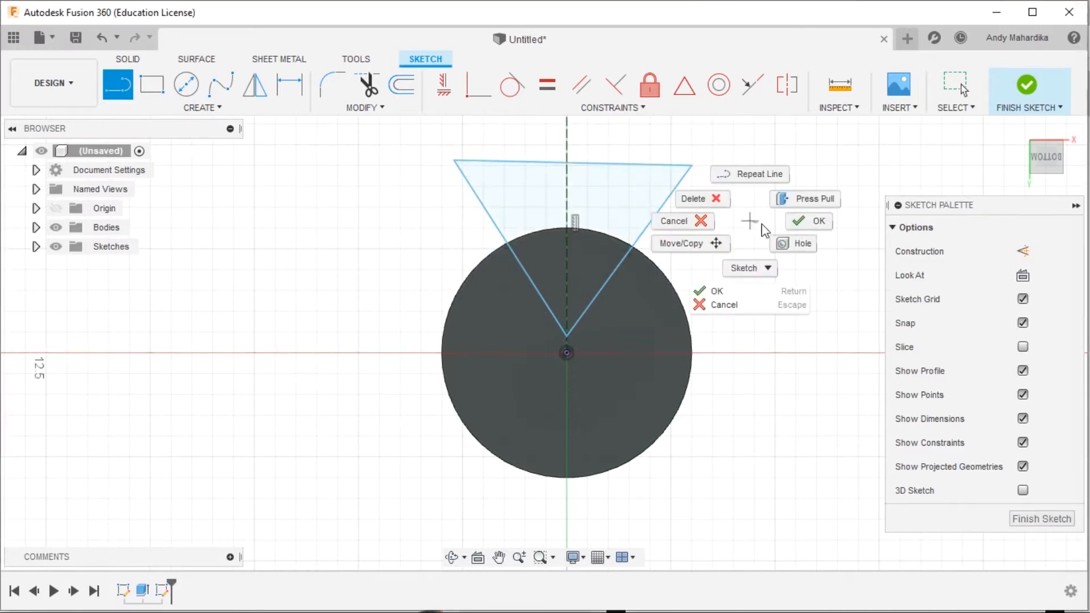
pyautogui.click(813, 225)
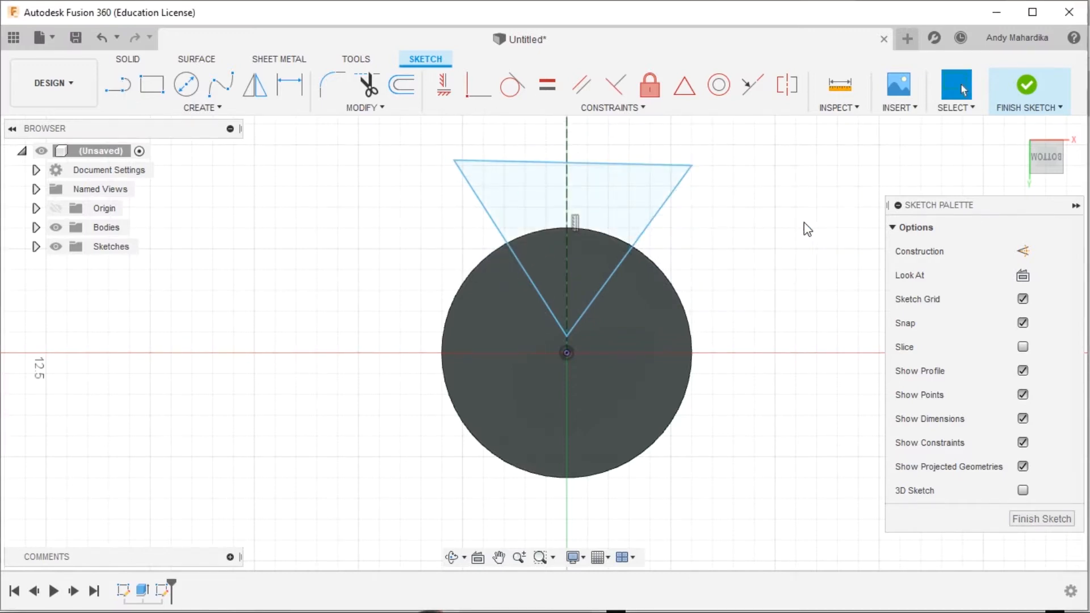
pyautogui.click(506, 164)
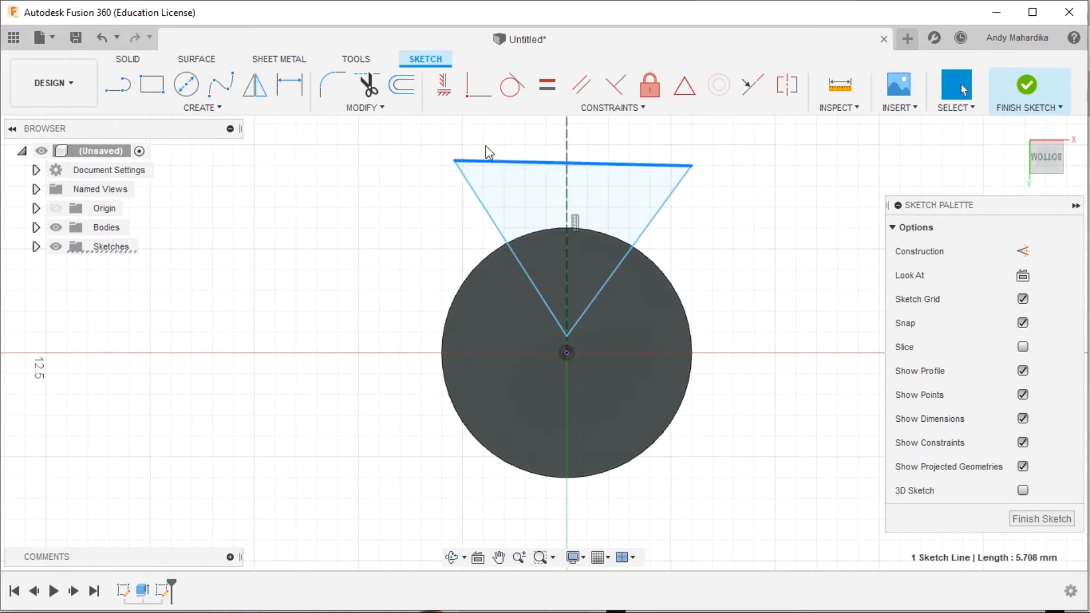
pyautogui.click(443, 88)
pyautogui.rightClick(773, 241)
pyautogui.click(832, 231)
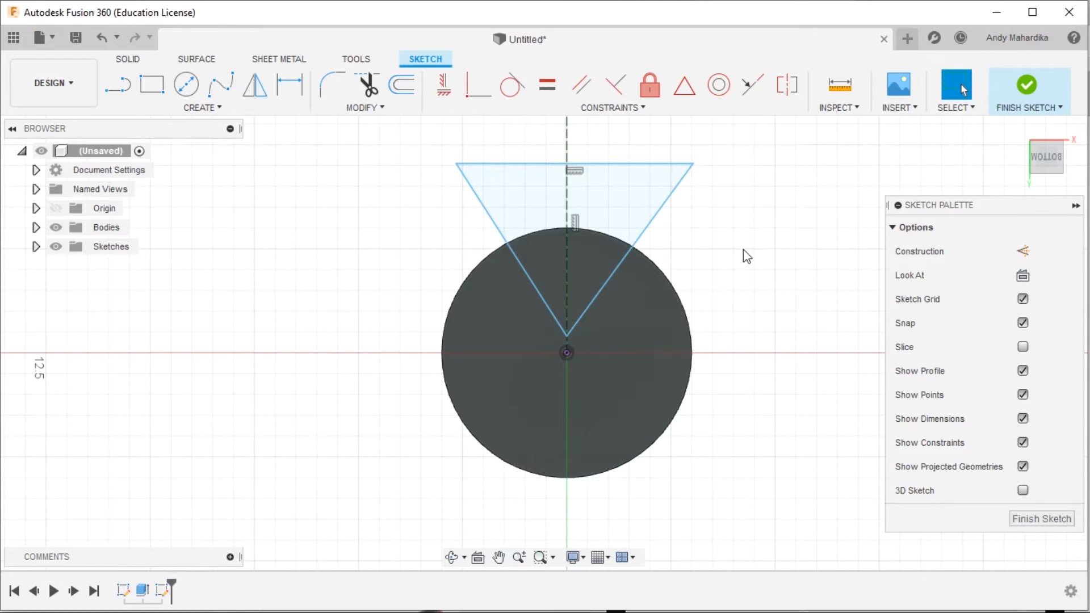
# Dimension the angle between the triangle's right slanted side and the vertical construction line as 45°.
pyautogui.press('d')
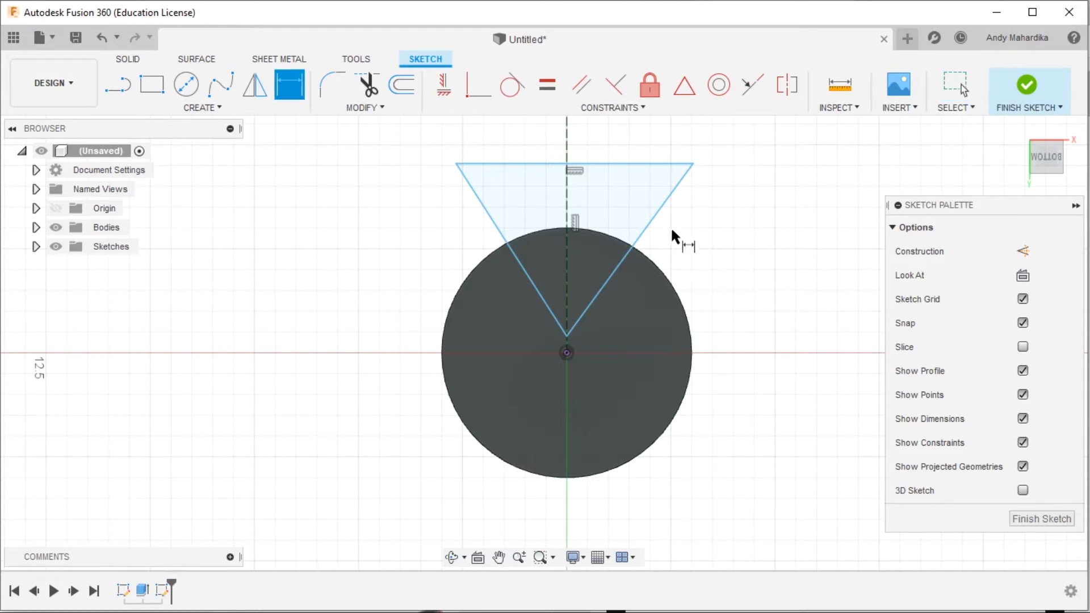
pyautogui.click(654, 211)
pyautogui.click(567, 190)
pyautogui.click(620, 196)
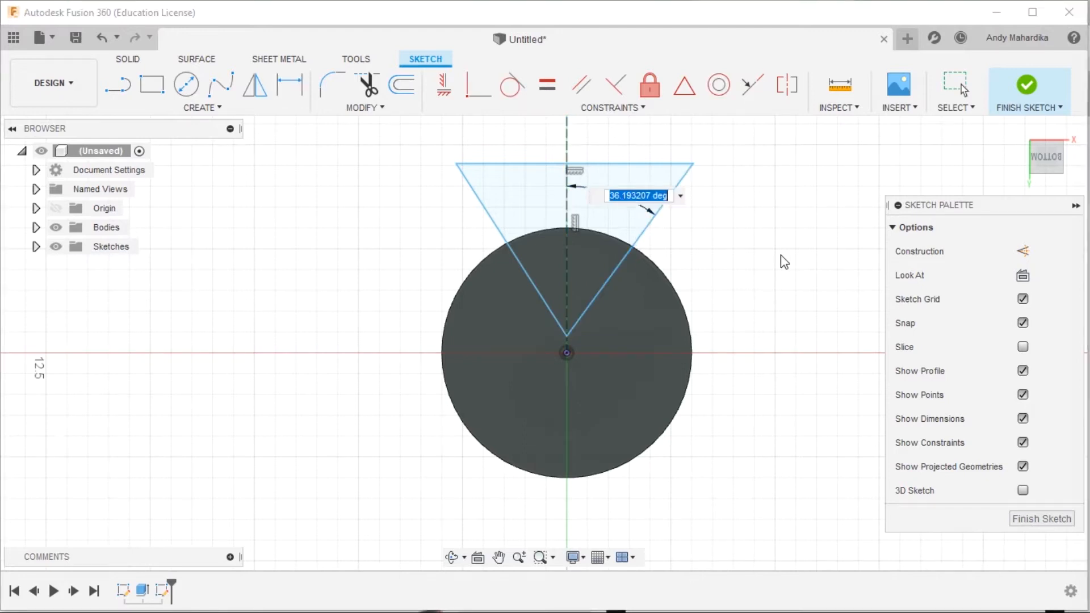
pyautogui.write('45')
pyautogui.press('Return')
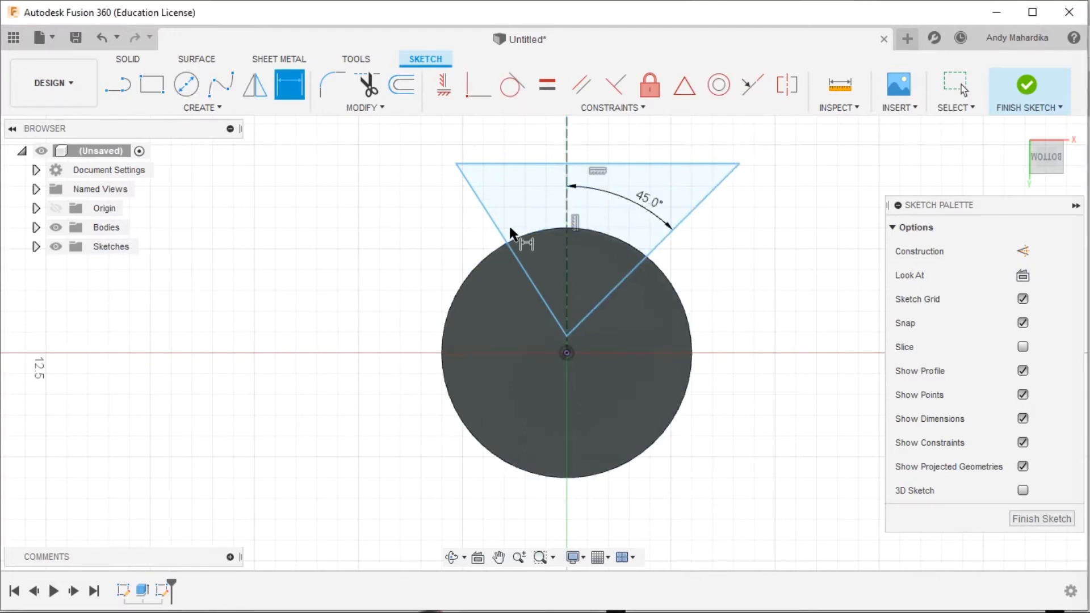
# Dimension the angle between the triangle's left slanted side and the vertical construction line as 45°.
pyautogui.click(493, 223)
pyautogui.click(565, 213)
pyautogui.click(534, 202)
pyautogui.write('4')
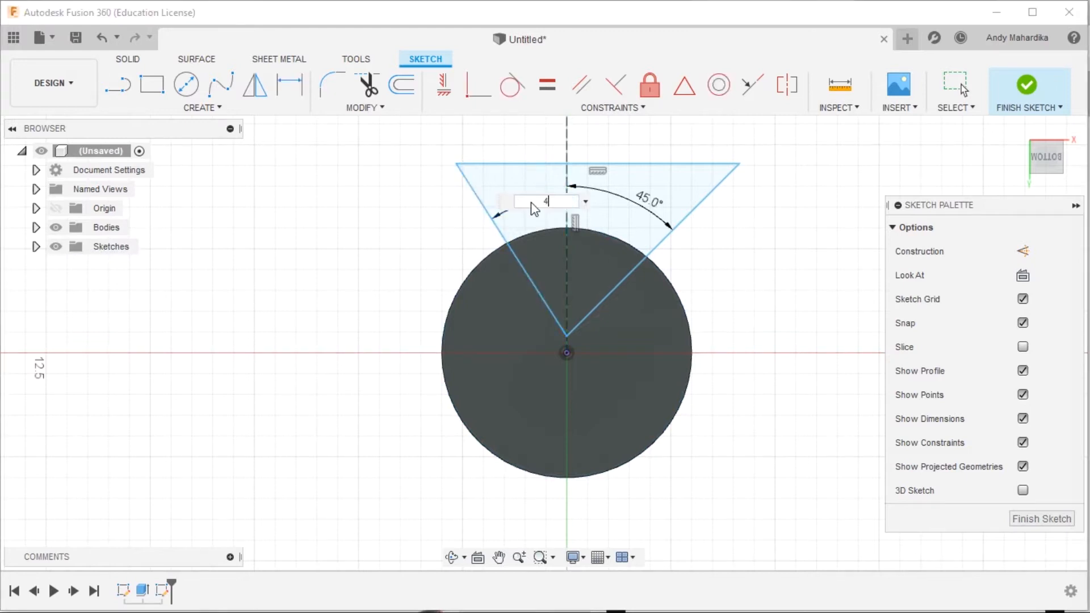
pyautogui.write('5')
pyautogui.press('Return')
# Dimension the vertical distance from the origin to the triangle's lower vertex as 0.3 mm and finish the sketch.
pyautogui.scroll(5, 579, 363)
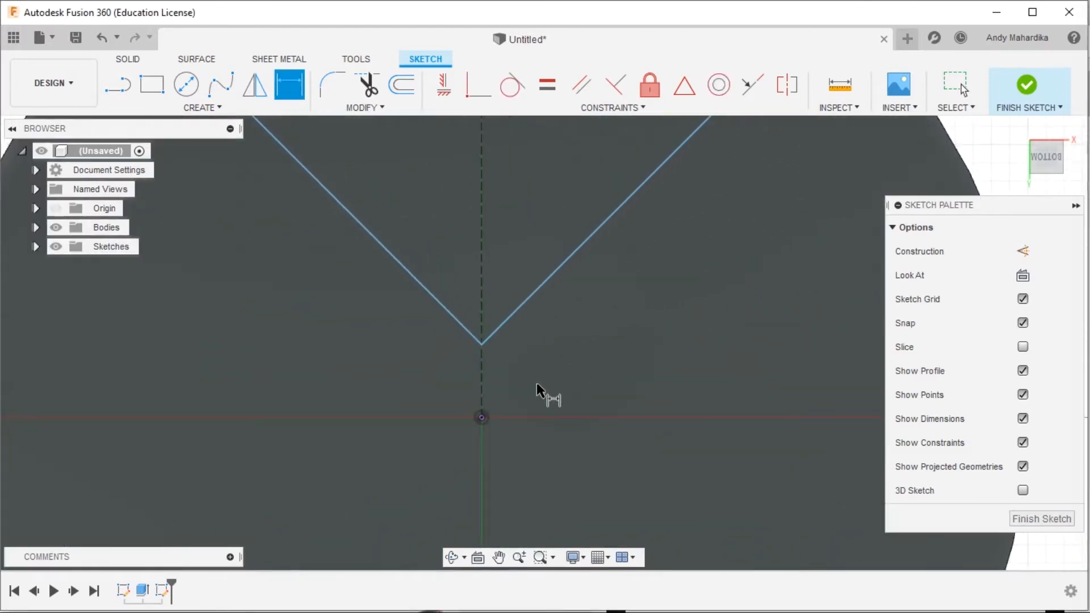
pyautogui.click(482, 417)
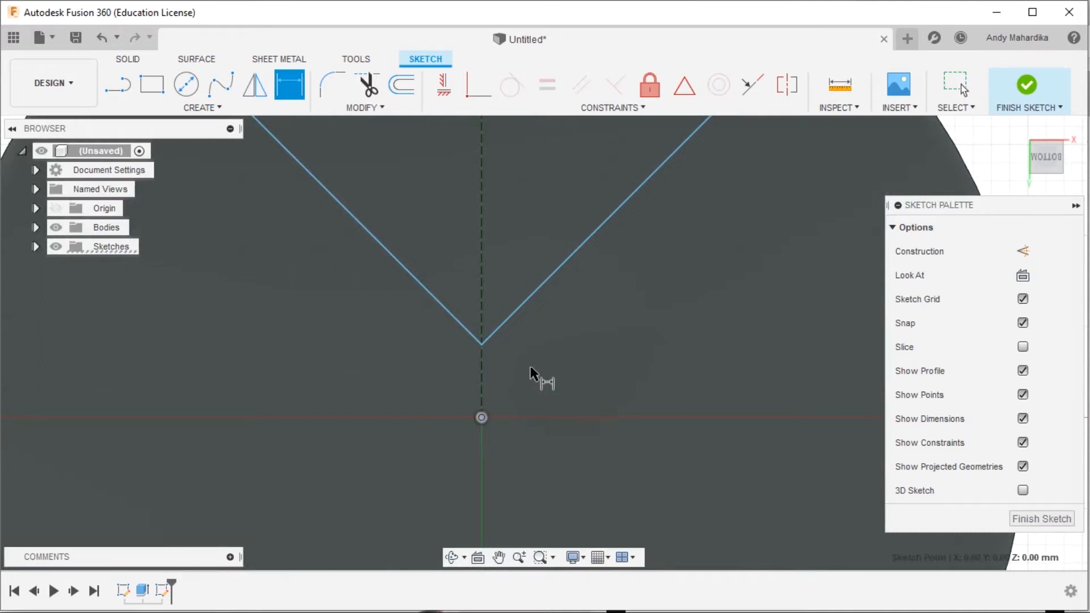
pyautogui.click(482, 344)
pyautogui.scroll(-5, 417, 331)
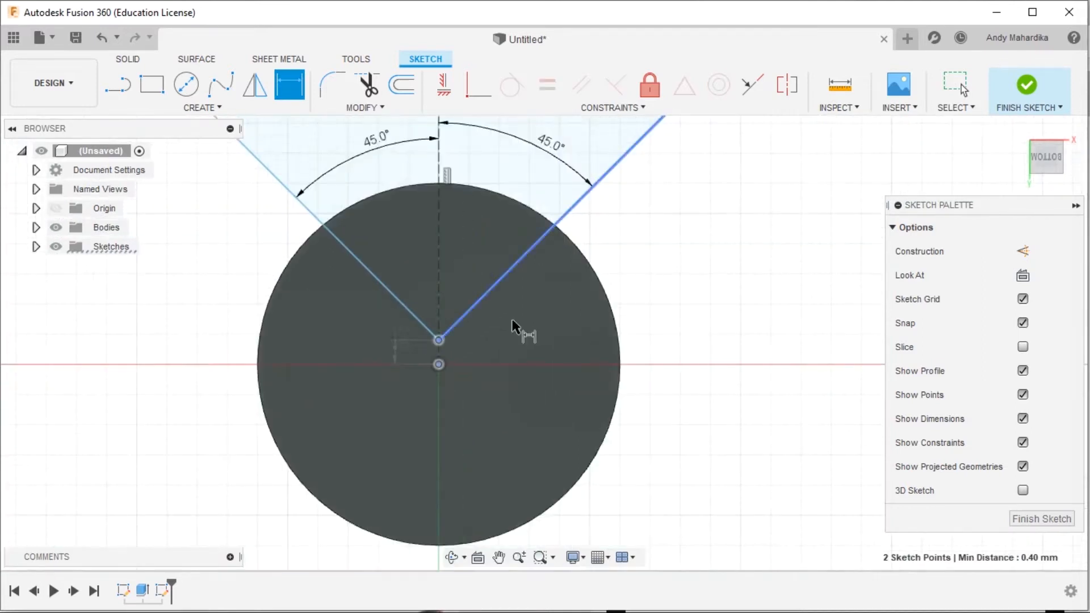
pyautogui.click(682, 320)
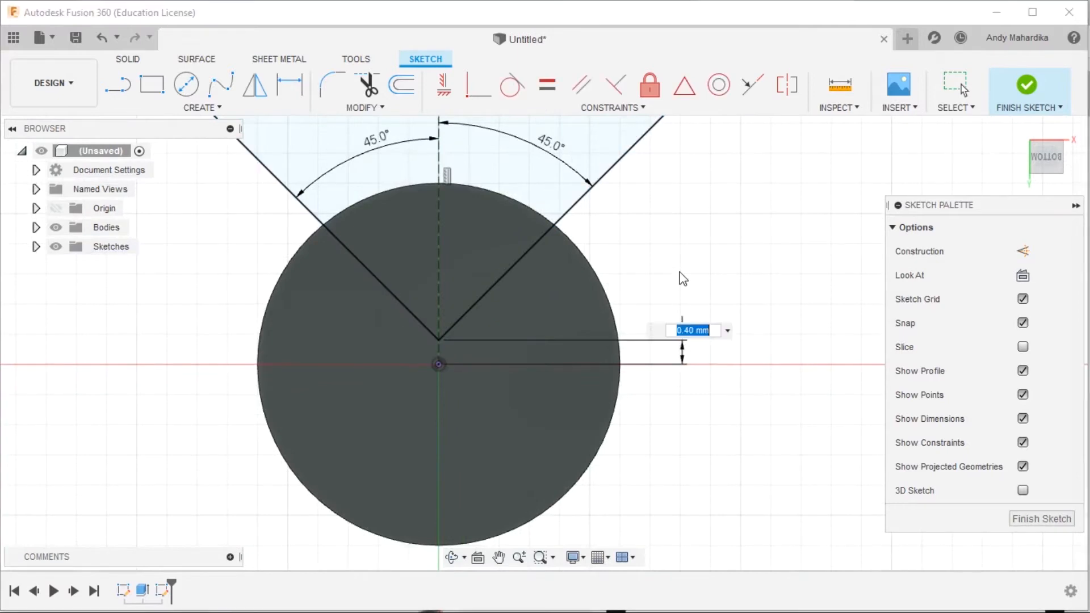
pyautogui.write('0.3')
pyautogui.press('Return')
pyautogui.scroll(-5, 565, 273)
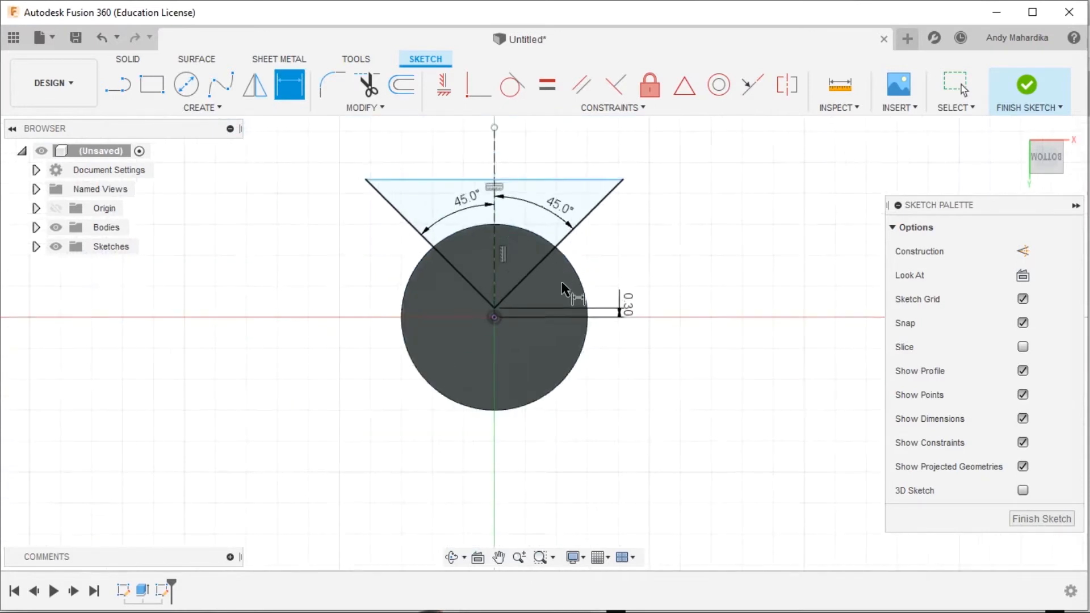
pyautogui.scroll(3, 543, 227)
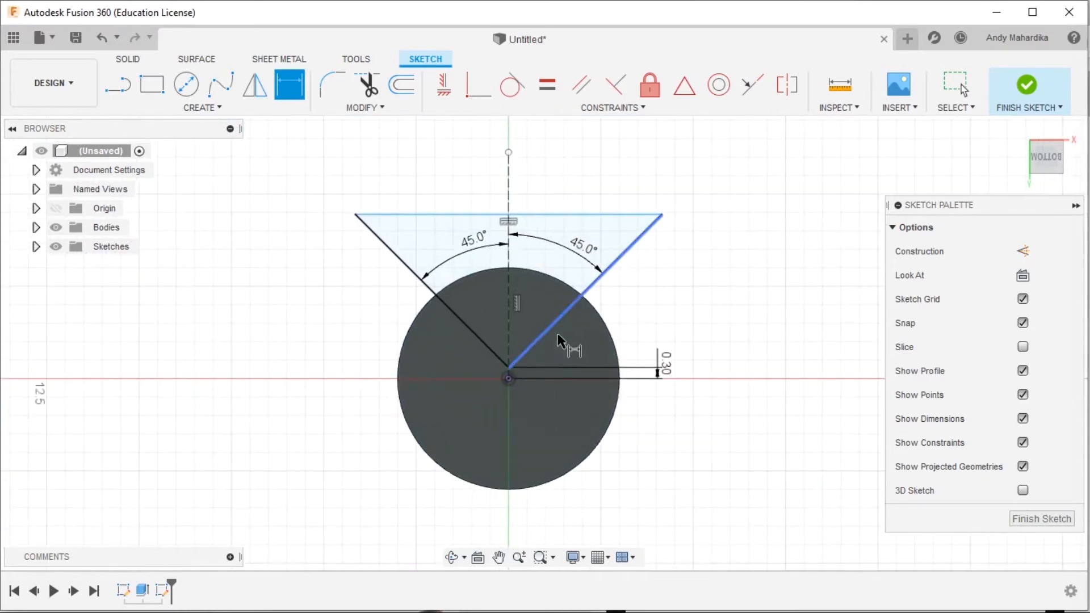
pyautogui.click(1029, 91)
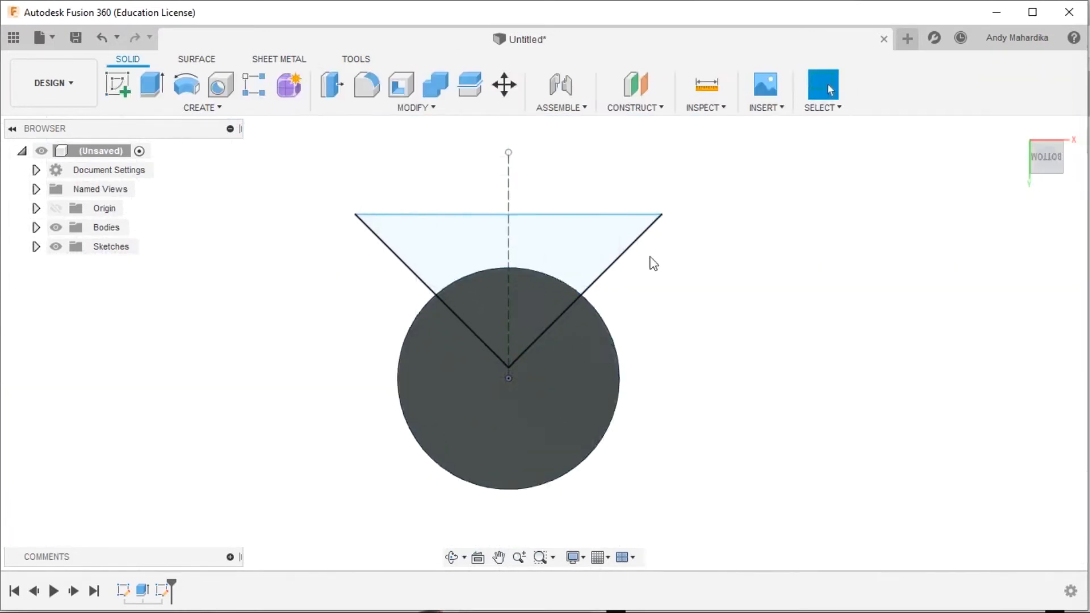
pyautogui.scroll(-3, 561, 256)
pyautogui.moveTo(351, 229)
pyautogui.keyDown('shift'); pyautogui.mouseDown(button='middle')
pyautogui.moveTo(361, 290)
pyautogui.moveTo(420, 288)
pyautogui.moveTo(397, 384)
pyautogui.mouseUp(button='middle'); pyautogui.keyUp('shift')
pyautogui.scroll(-6, 537, 294)
pyautogui.scroll(5, 494, 484)
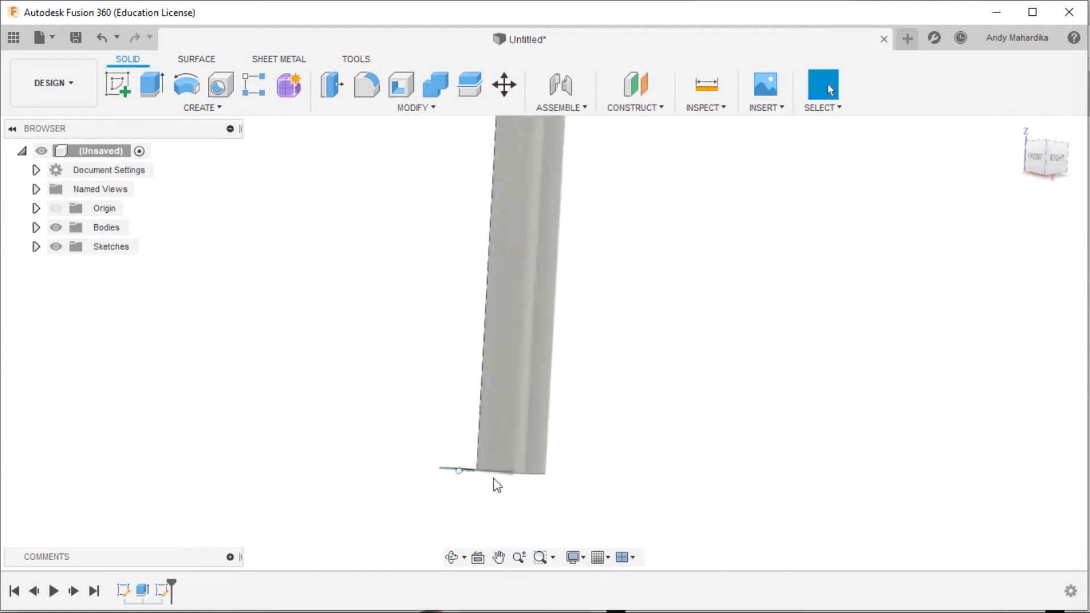
pyautogui.click(203, 109)
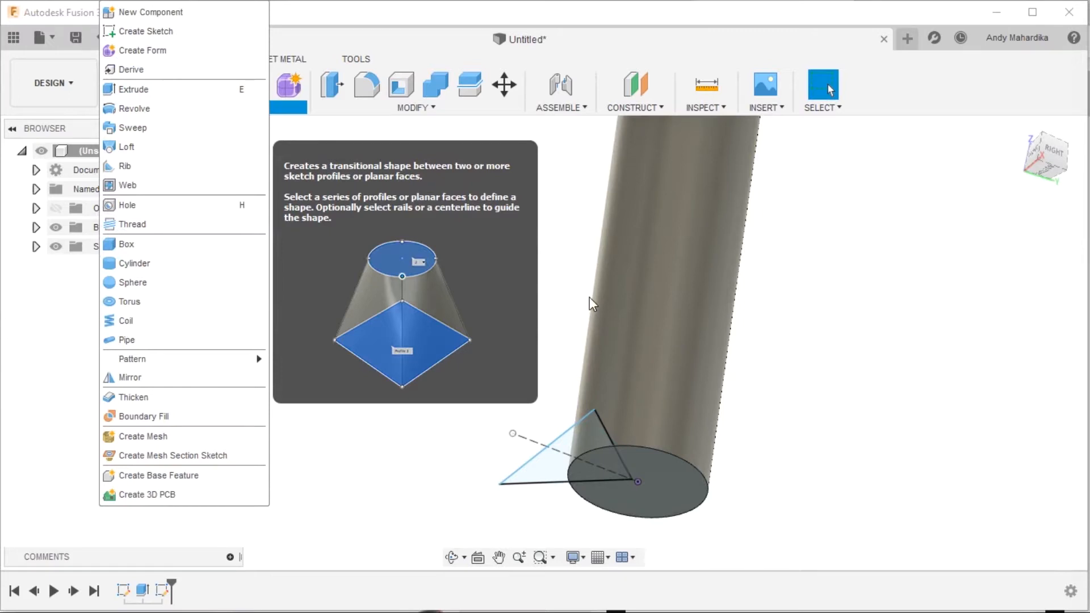
pyautogui.click(814, 386)
pyautogui.scroll(-1, 737, 427)
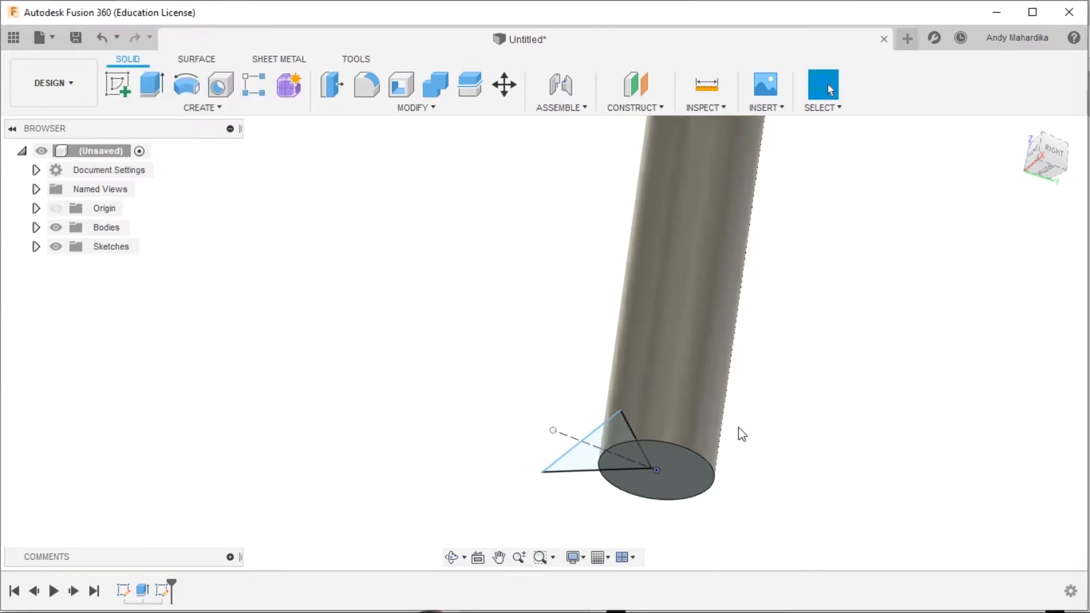
pyautogui.scroll(2, 643, 487)
pyautogui.moveTo(495, 330)
pyautogui.keyDown('shift'); pyautogui.mouseDown(button='middle')
pyautogui.moveTo(472, 314)
pyautogui.moveTo(472, 334)
pyautogui.mouseUp(button='middle'); pyautogui.keyUp('shift')
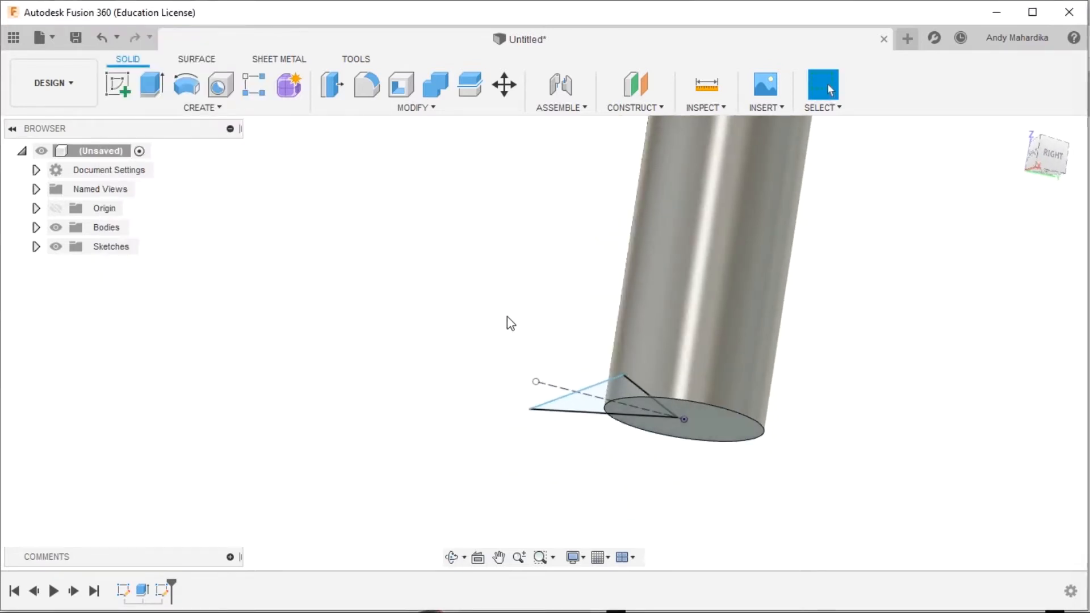
# Start a new sketch on the vertical YZ origin plane running through the rod's axis.
pyautogui.click(120, 86)
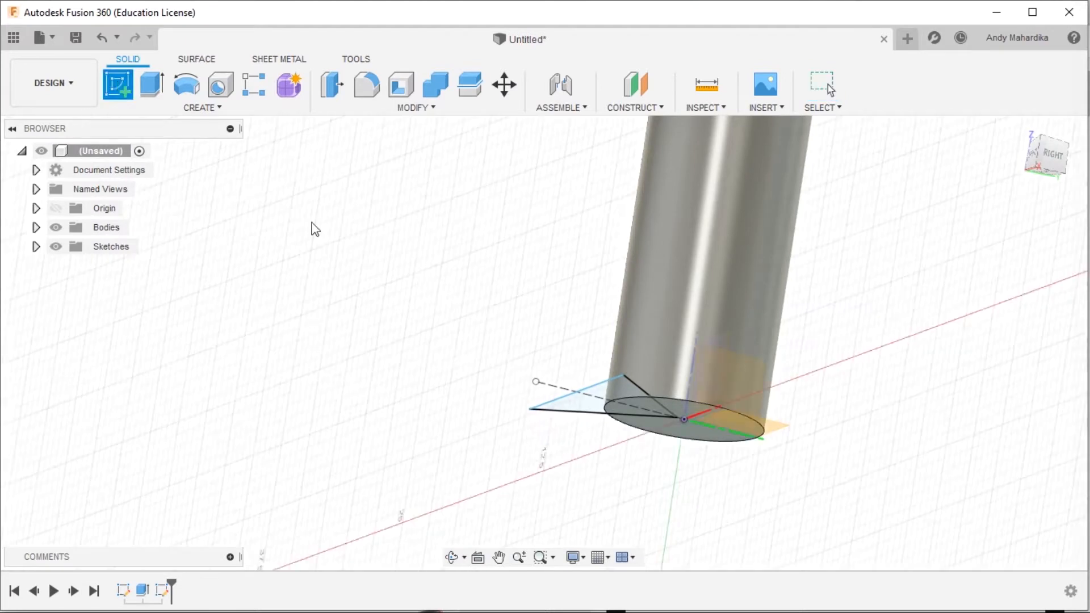
pyautogui.keyDown('shift'); pyautogui.moveTo(900, 345); pyautogui.dragTo(859, 344, button='middle'); pyautogui.keyUp('shift')
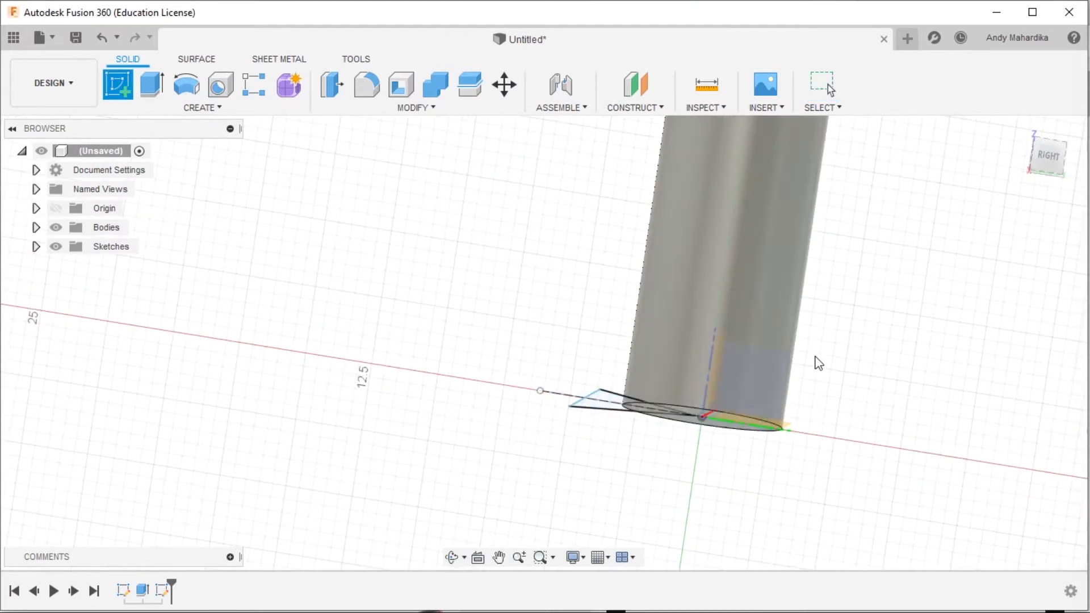
pyautogui.keyDown('shift'); pyautogui.moveTo(889, 335); pyautogui.dragTo(796, 355, button='middle'); pyautogui.keyUp('shift')
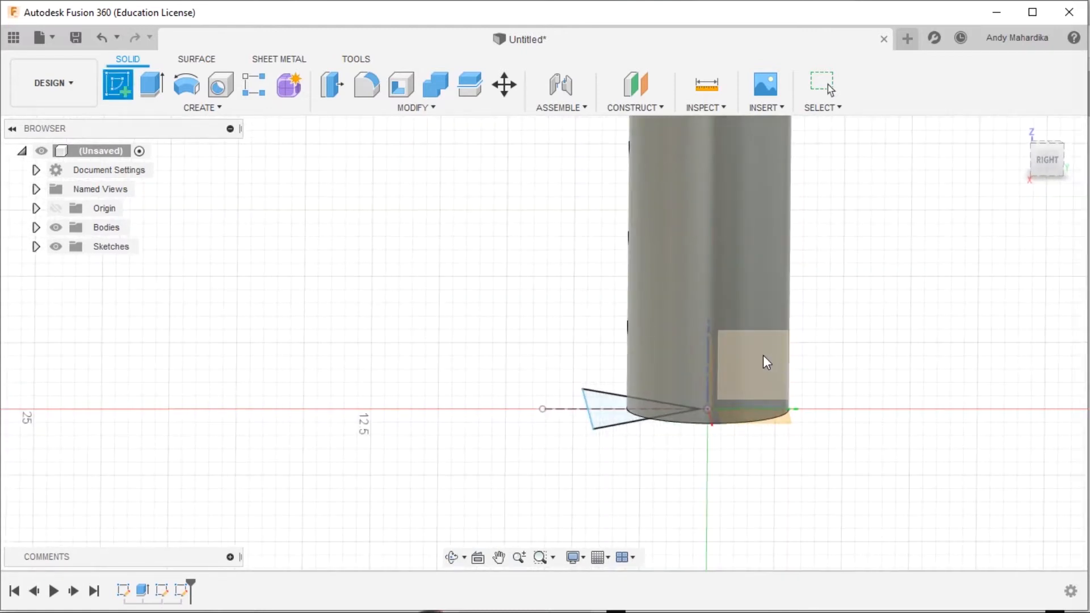
pyautogui.click(763, 355)
pyautogui.scroll(-2, 400, 332)
# Draw a three-point spline from the rod's bottom edge just beside the origin, curving upward and out past the rod's side on the triangle's side.
pyautogui.click(220, 85)
pyautogui.scroll(3, 454, 305)
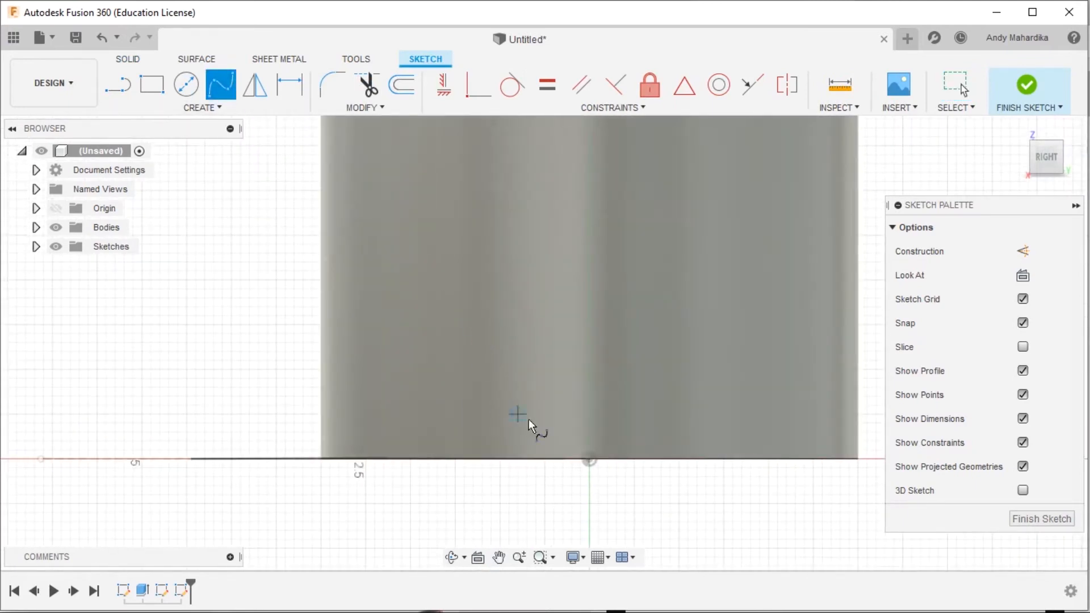
pyautogui.click(564, 455)
pyautogui.scroll(-3, 554, 266)
pyautogui.scroll(-4, 555, 267)
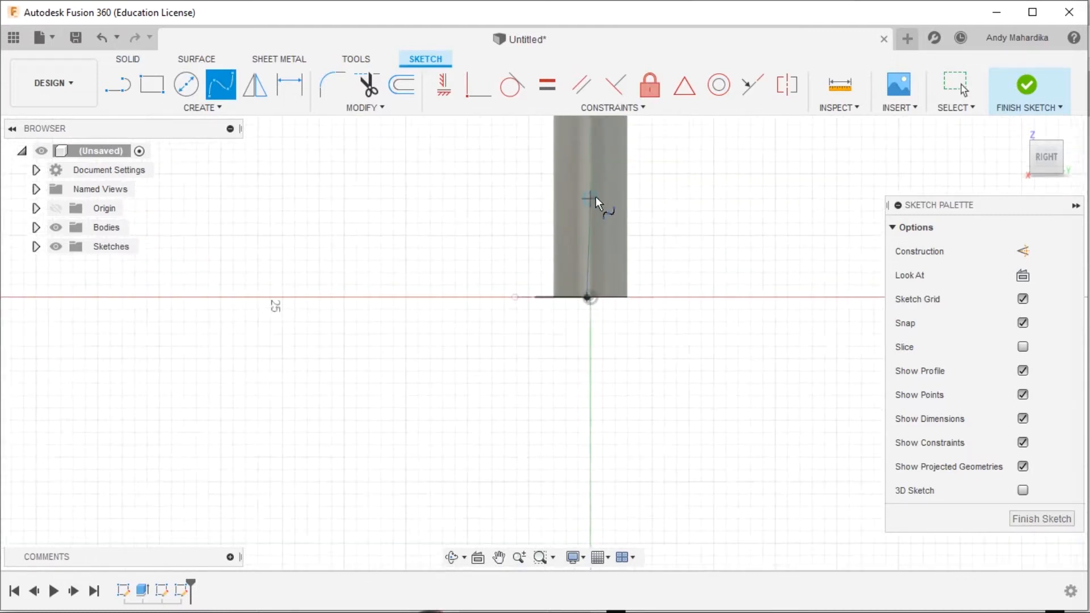
pyautogui.scroll(3, 567, 263)
pyautogui.click(570, 291)
pyautogui.click(470, 206)
pyautogui.click(486, 169)
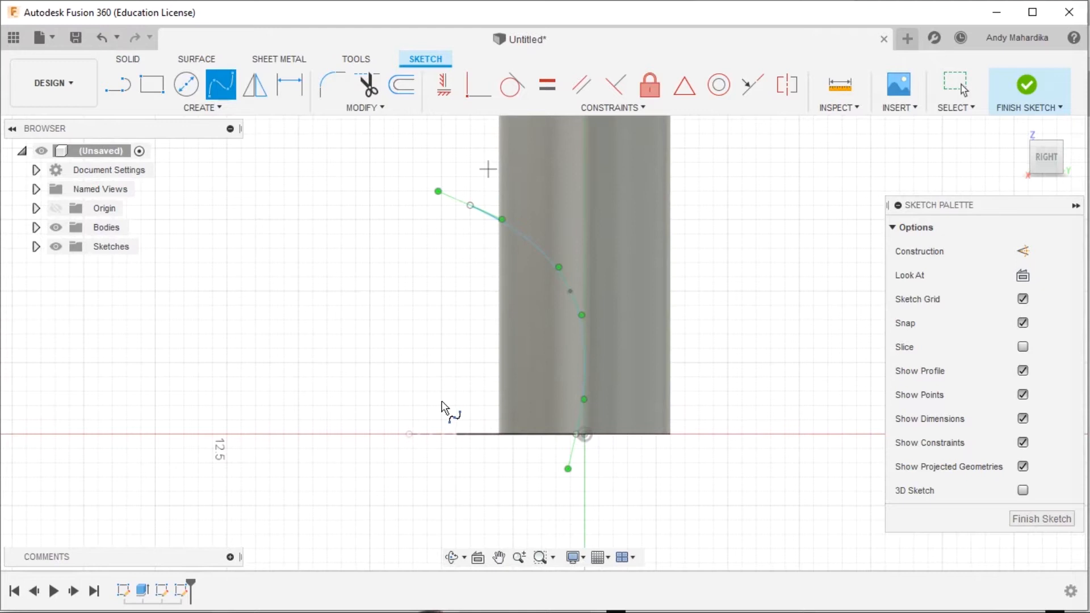
# Dimension the vertical distance from the origin to the spline's upper end point as 8 mm and end dimensioning.
pyautogui.press('d')
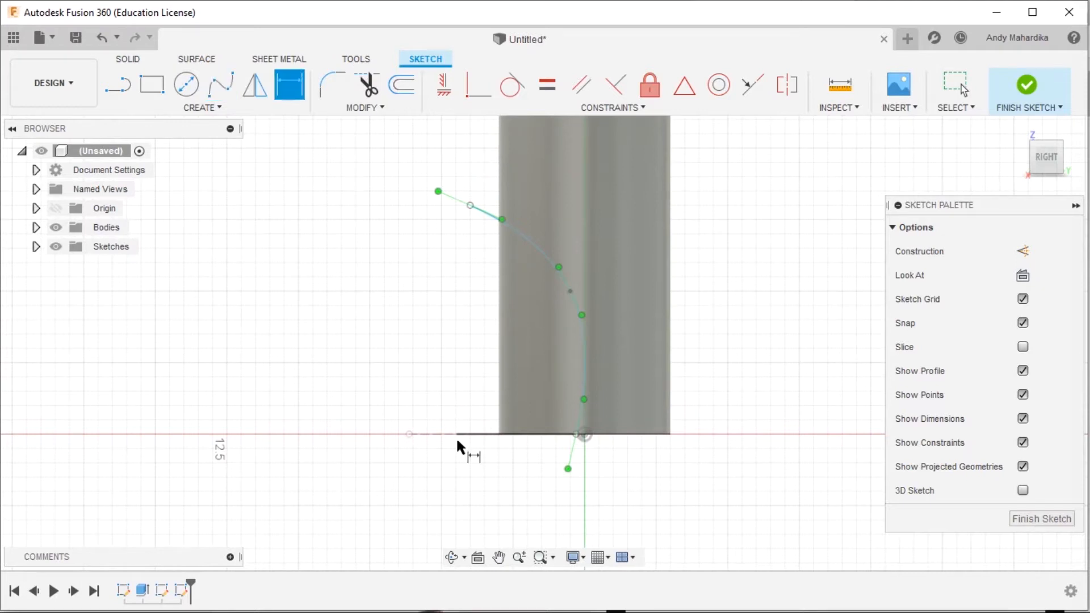
pyautogui.click(585, 435)
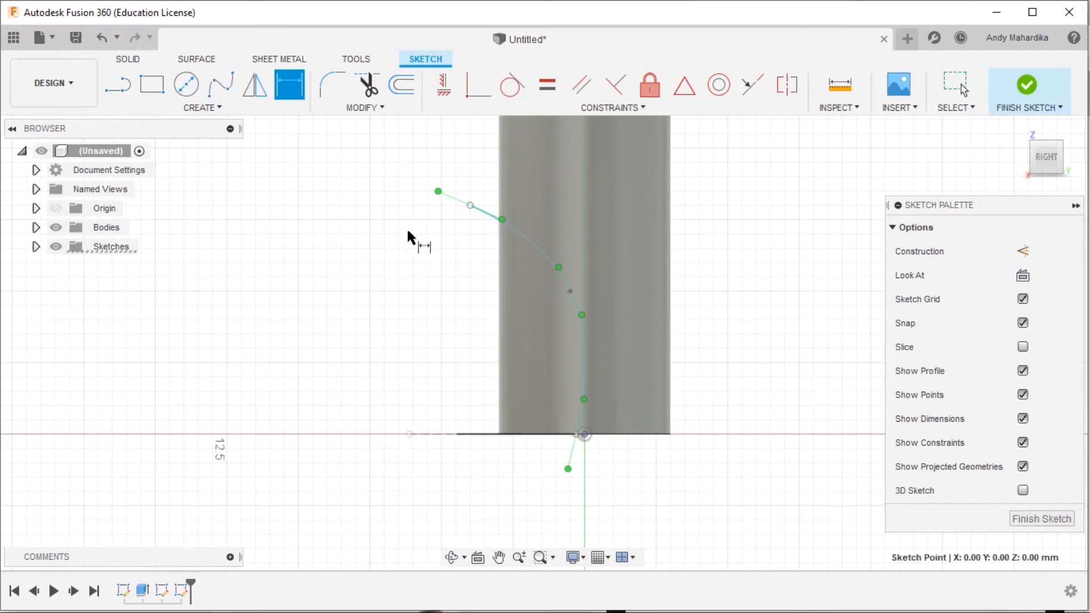
pyautogui.click(470, 206)
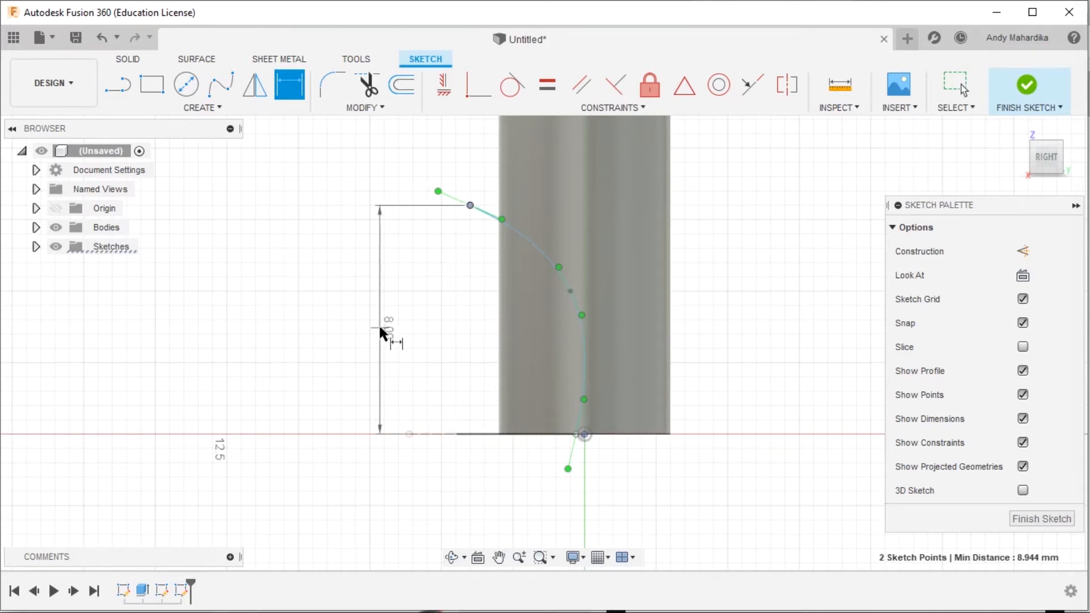
pyautogui.click(379, 327)
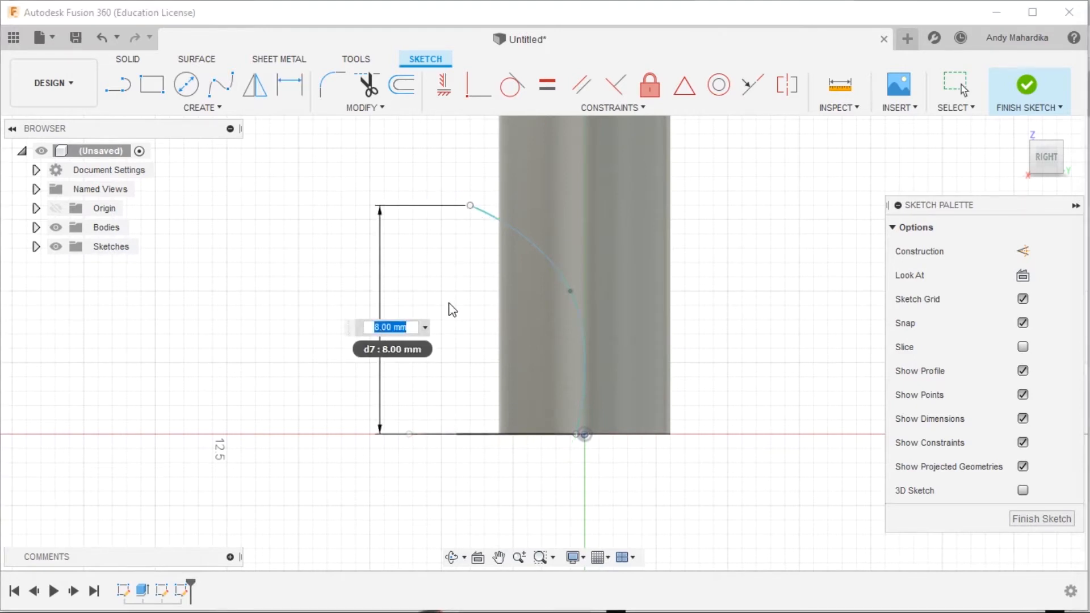
pyautogui.write('8')
pyautogui.press('Return')
pyautogui.rightClick(753, 302)
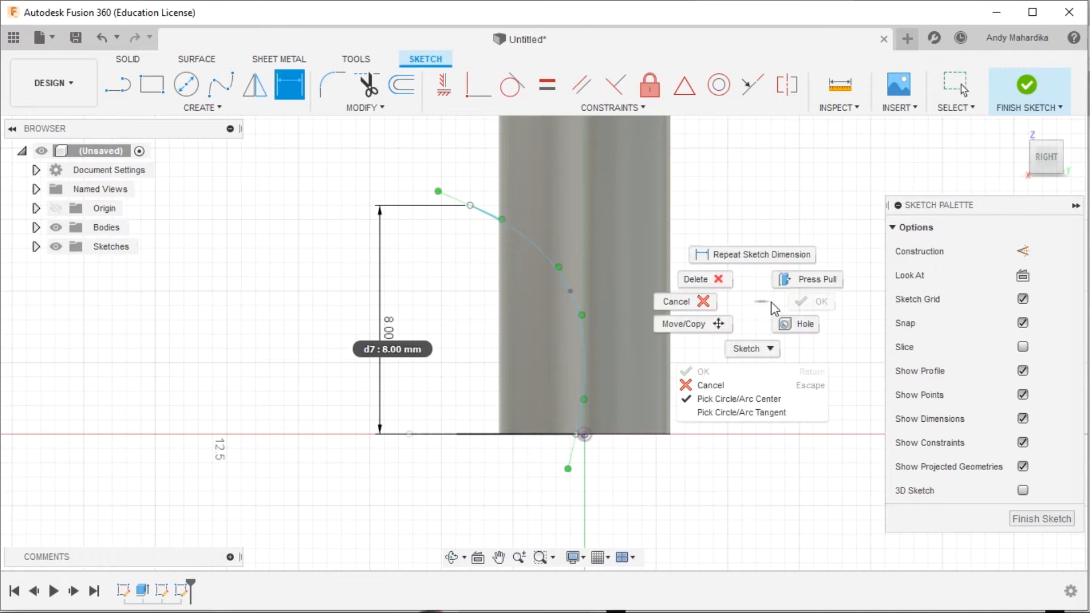
pyautogui.click(704, 300)
# Select the spline's lower end point and lengthen its tangent handle slightly downward to adjust the curve.
pyautogui.scroll(4, 592, 408)
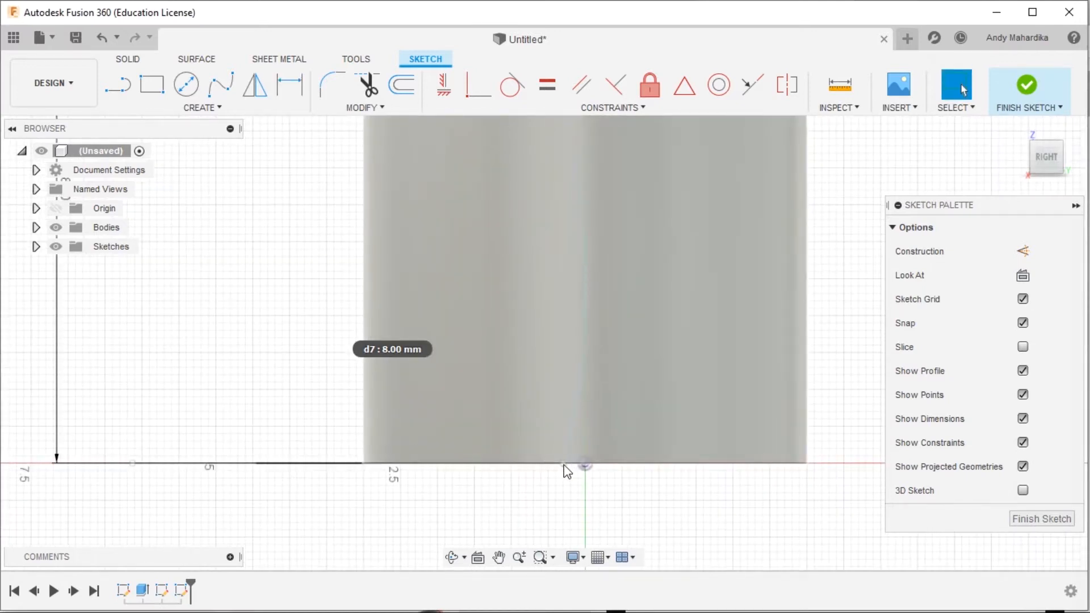
pyautogui.click(563, 469)
pyautogui.scroll(-1, 591, 421)
pyautogui.scroll(2, 602, 477)
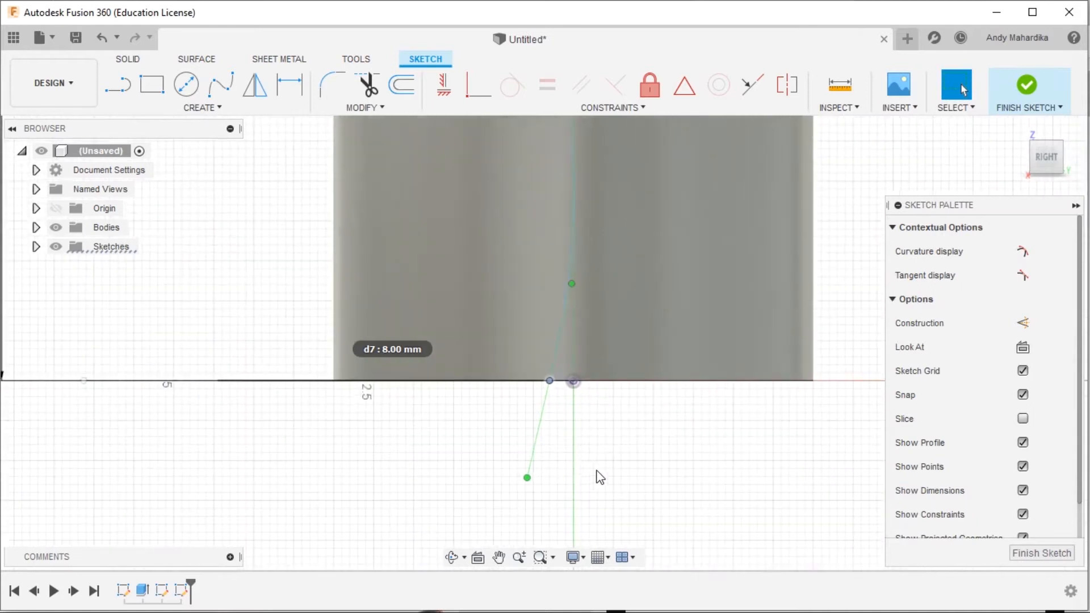
pyautogui.scroll(-1, 546, 341)
pyautogui.scroll(2, 544, 352)
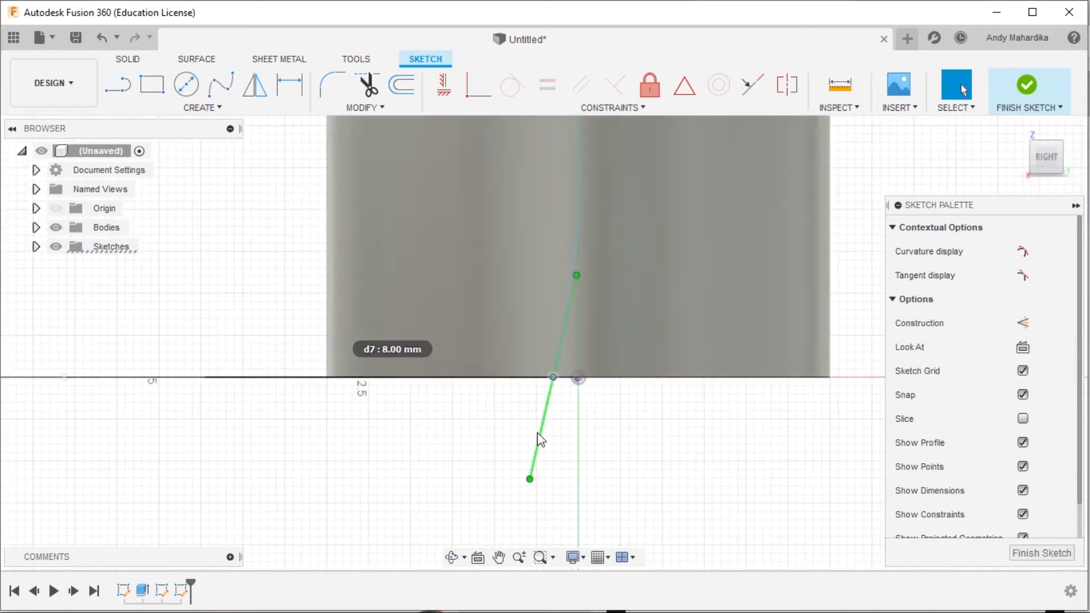
pyautogui.moveTo(542, 478)
pyautogui.mouseDown()
pyautogui.moveTo(564, 476)
pyautogui.moveTo(531, 479)
pyautogui.moveTo(562, 487)
pyautogui.moveTo(528, 486)
pyautogui.mouseUp()
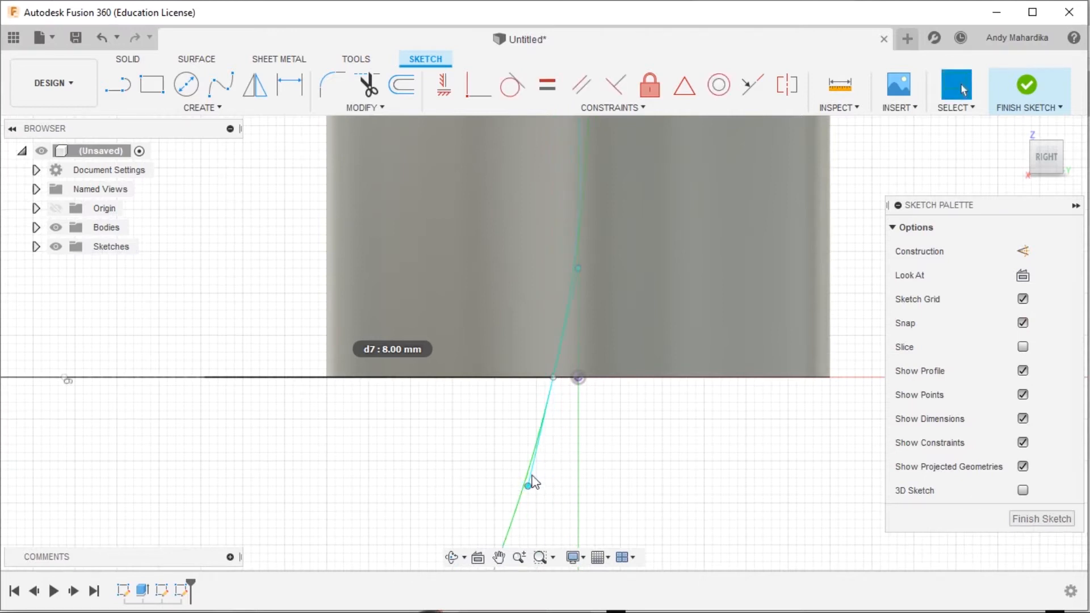
# Constrain the tangent handle at the spline's lower end point to be vertical and end the constraint command.
pyautogui.click(532, 476)
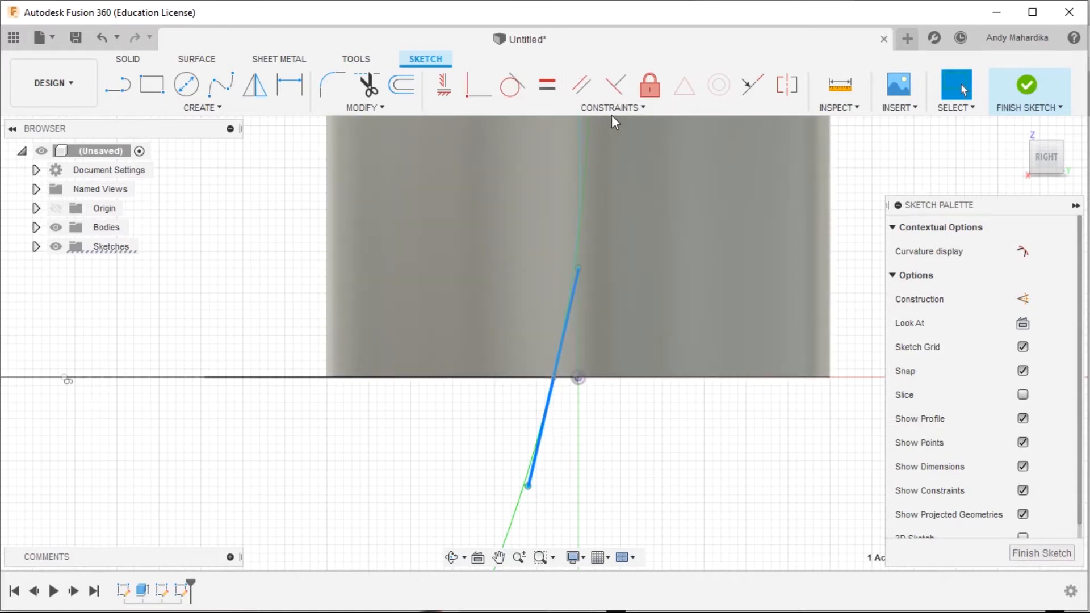
pyautogui.click(445, 86)
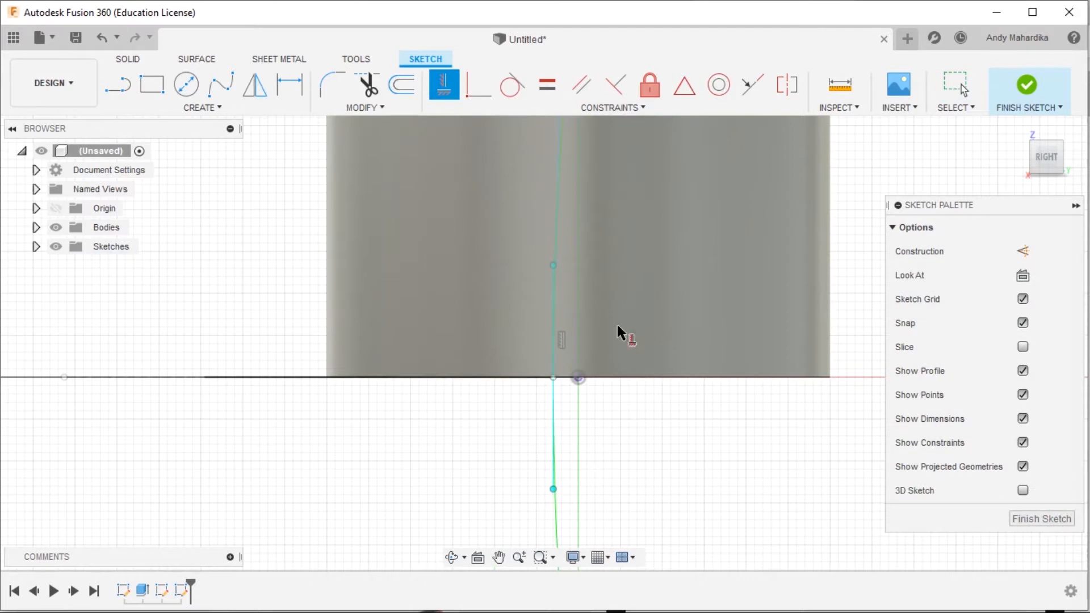
pyautogui.rightClick(690, 448)
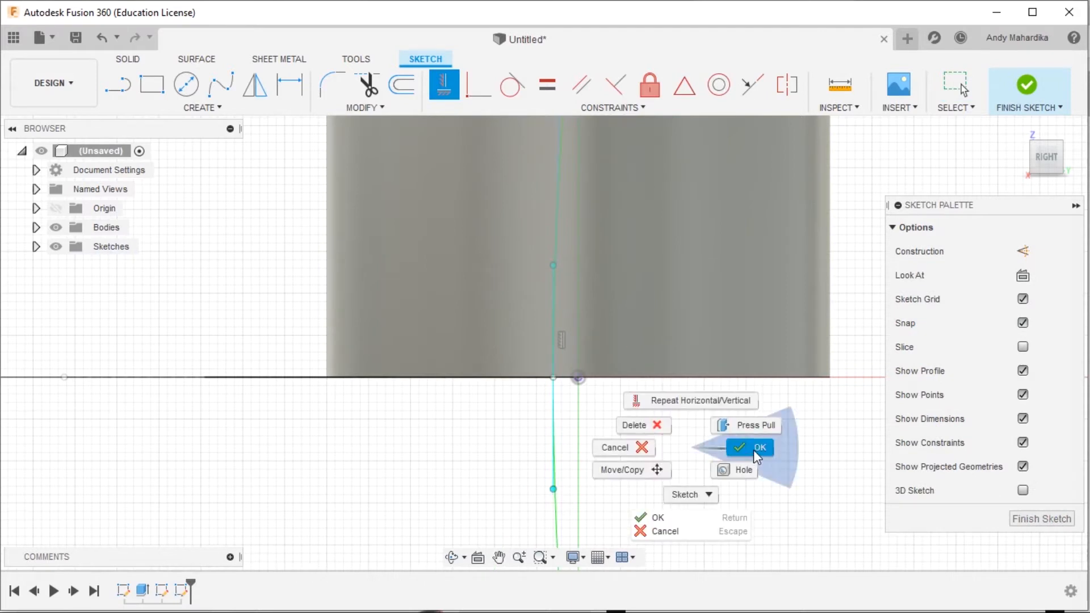
pyautogui.click(754, 449)
# Move the spline's middle point outward toward the rod's side on the triangle's side to flatten the curve.
pyautogui.scroll(-3, 679, 329)
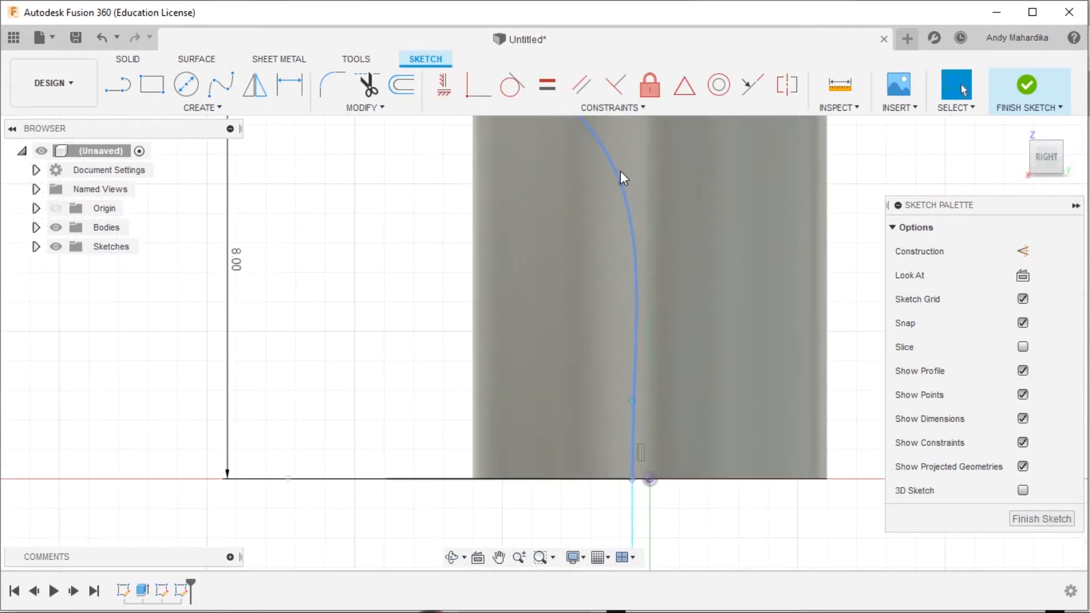
pyautogui.click(622, 182)
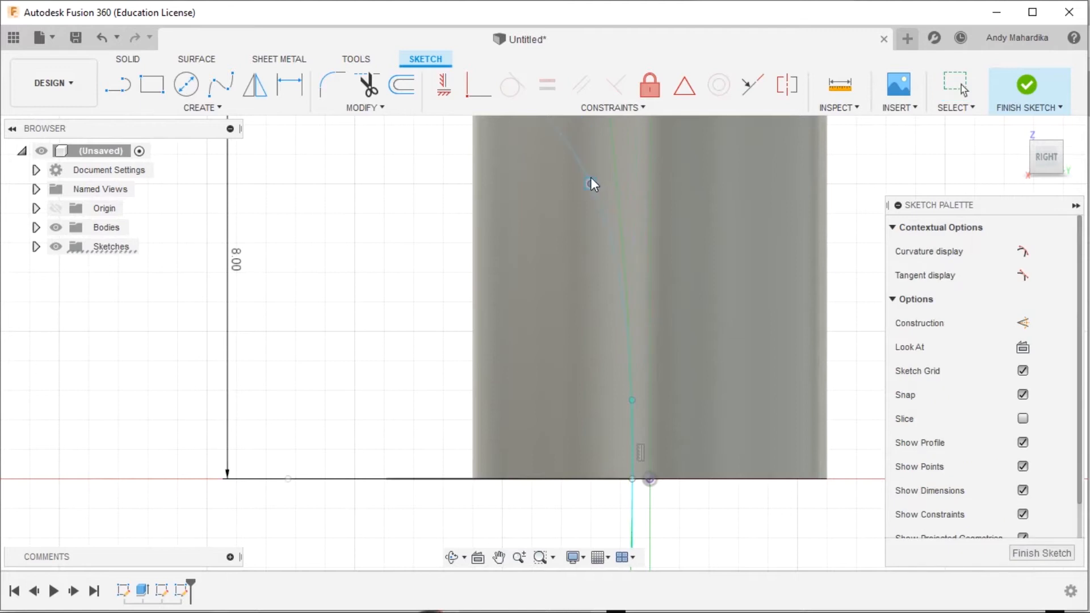
pyautogui.moveTo(590, 177); pyautogui.dragTo(590, 177)
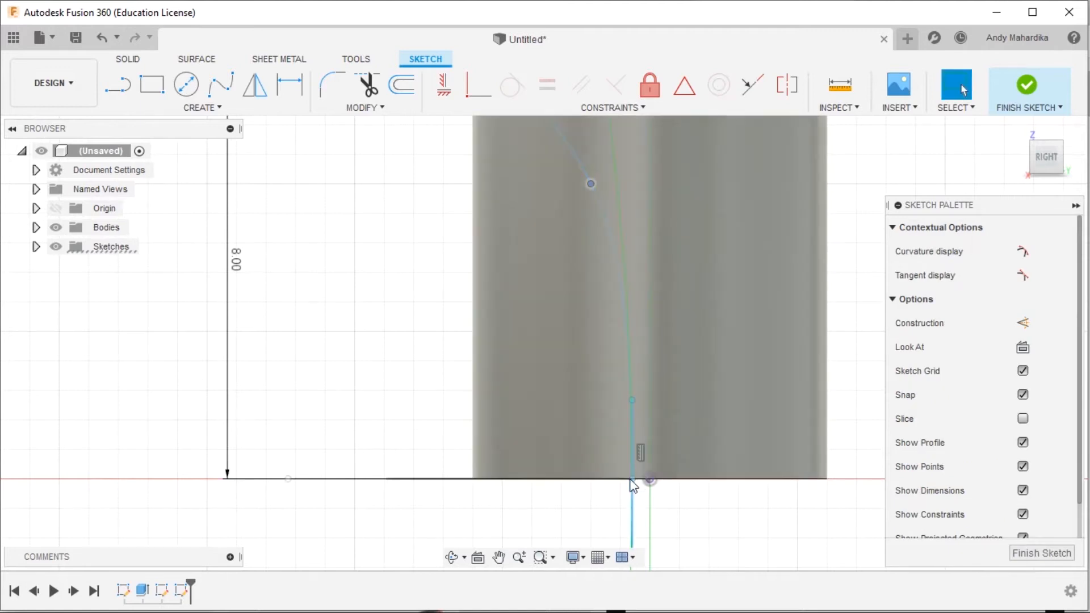
# Slide the spline's lower end point off the triangle's apex, about halfway toward the origin.
pyautogui.scroll(-4, 618, 264)
pyautogui.scroll(2, 623, 180)
pyautogui.scroll(-3, 605, 199)
pyautogui.scroll(3, 567, 165)
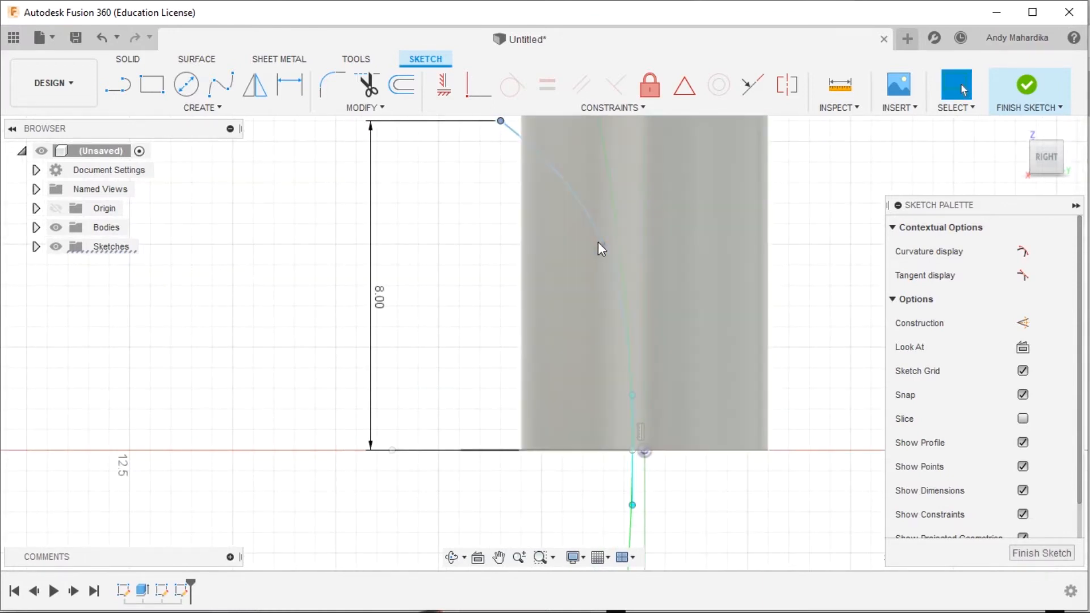
pyautogui.scroll(-3, 627, 303)
pyautogui.keyDown('shift'); pyautogui.moveTo(627, 367); pyautogui.dragTo(633, 344, button='middle'); pyautogui.keyUp('shift')
pyautogui.scroll(3, 633, 363)
pyautogui.scroll(5, 619, 331)
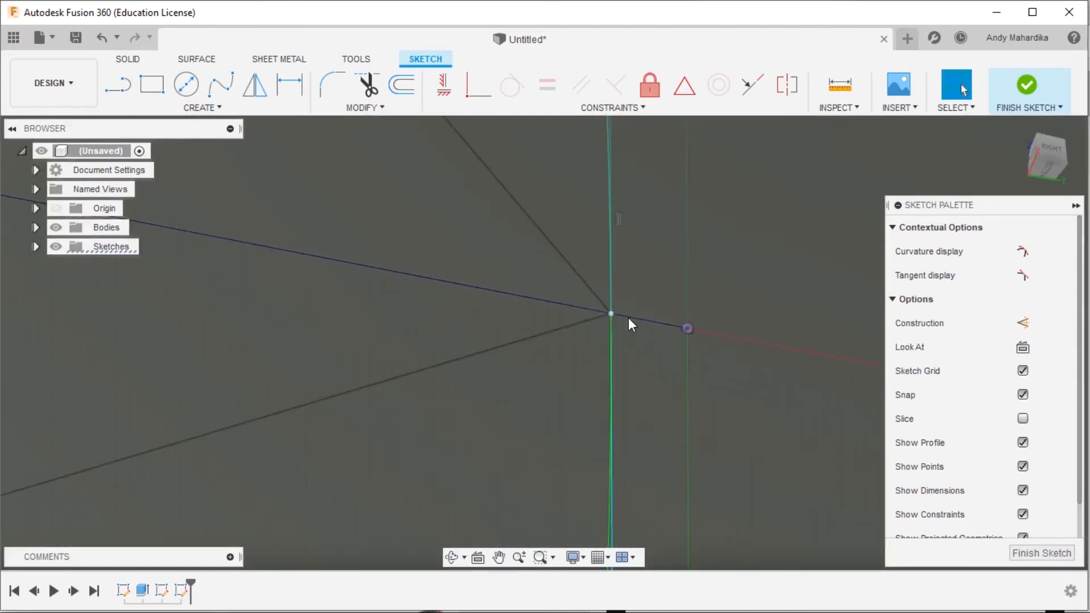
pyautogui.moveTo(610, 314); pyautogui.dragTo(649, 321)
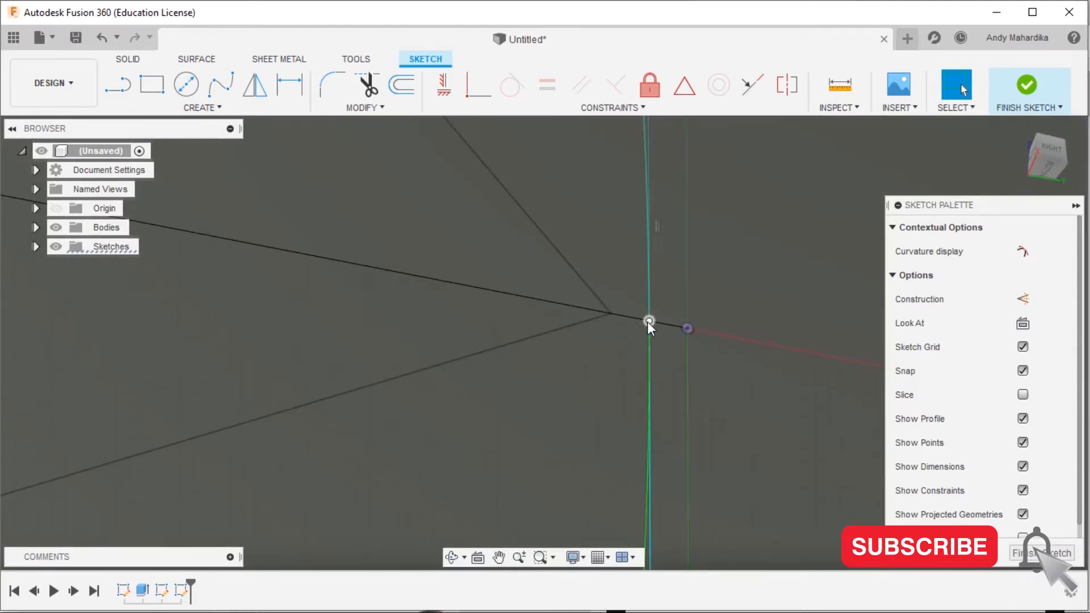
pyautogui.moveTo(649, 322)
pyautogui.mouseDown()
pyautogui.moveTo(618, 314)
pyautogui.moveTo(647, 321)
pyautogui.mouseUp()
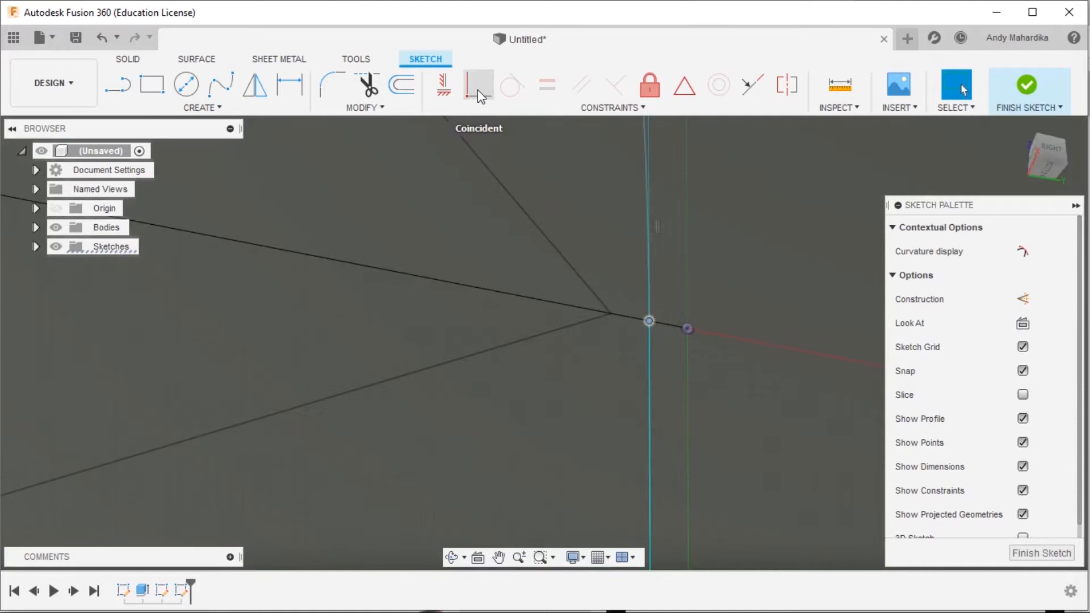
# Make the spline's lower end point coincident with the triangle's apex and end the constraint command.
pyautogui.click(477, 86)
pyautogui.click(452, 273)
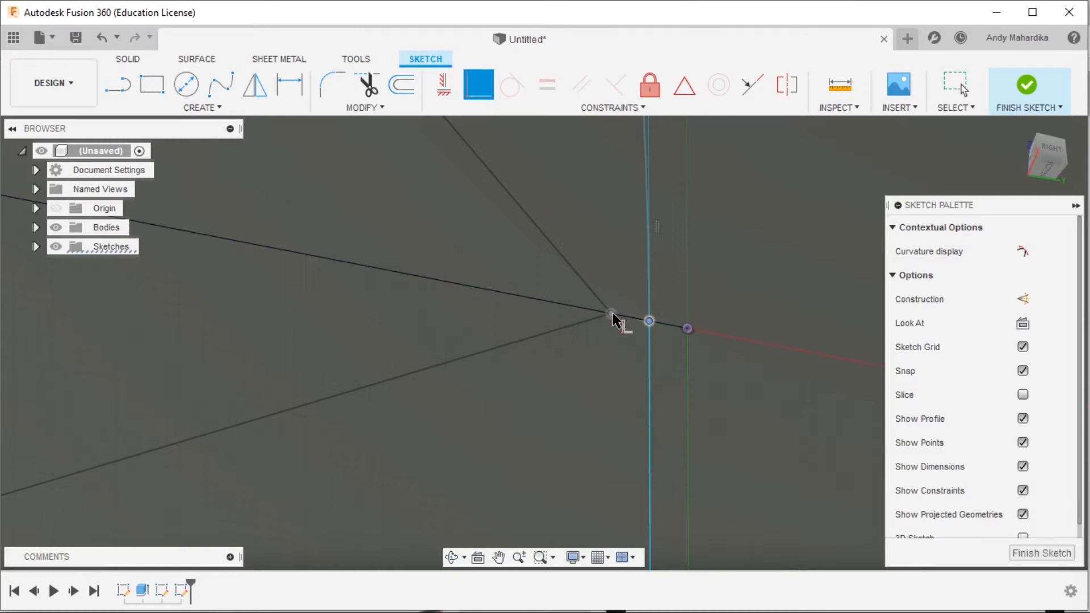
pyautogui.click(650, 321)
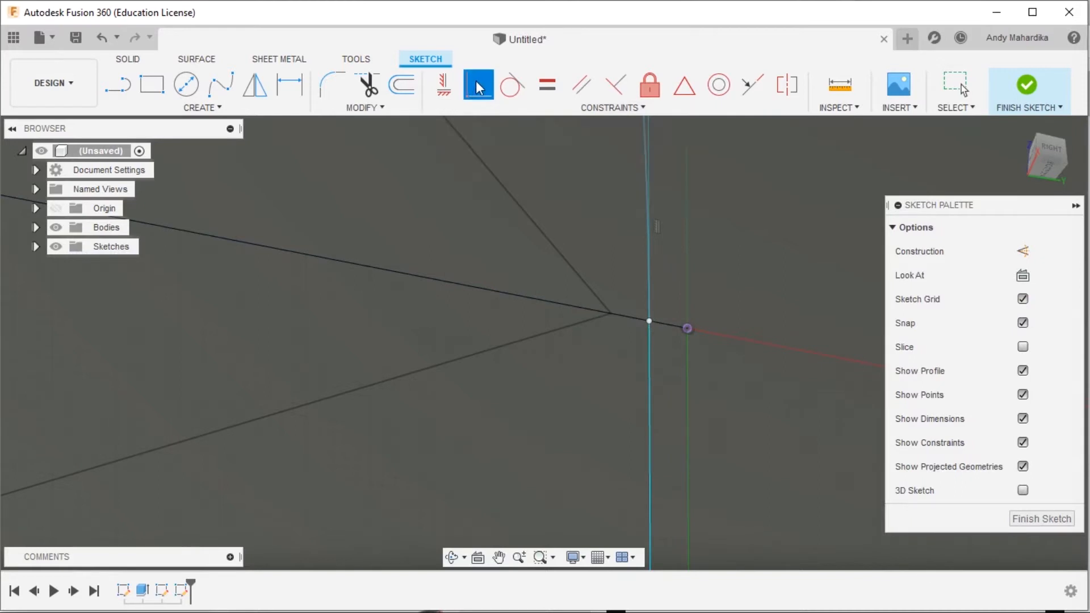
pyautogui.click(649, 321)
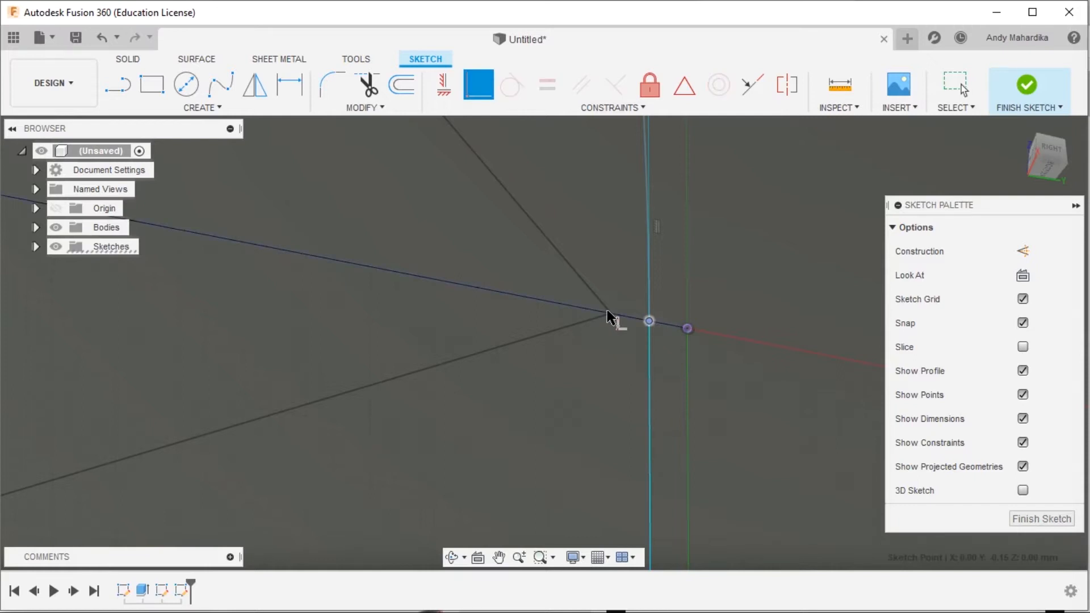
pyautogui.click(612, 314)
pyautogui.scroll(-6, 605, 265)
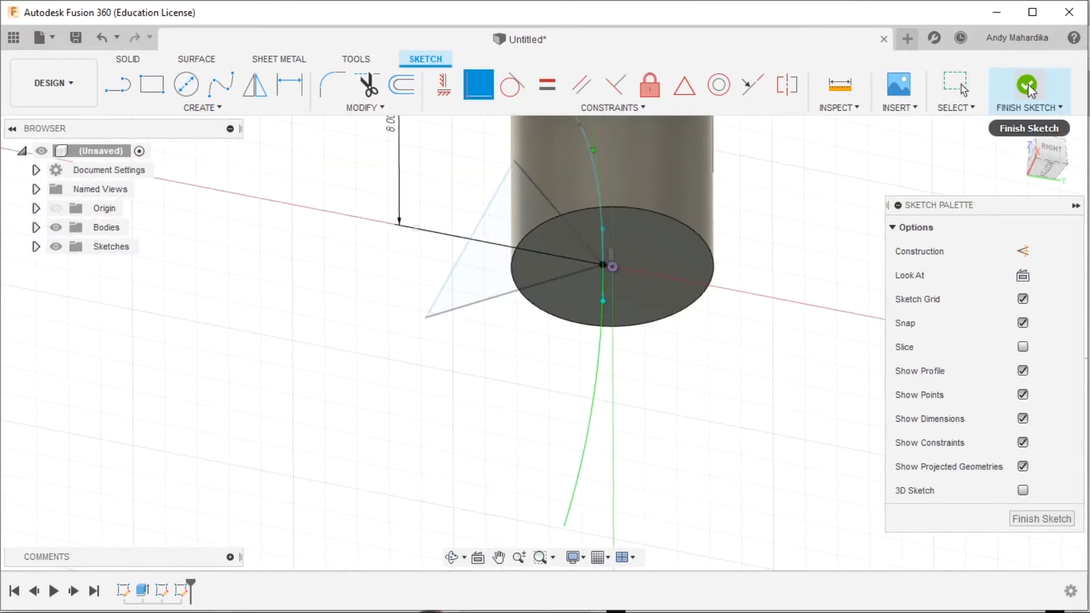
pyautogui.click(1046, 166)
pyautogui.rightClick(772, 245)
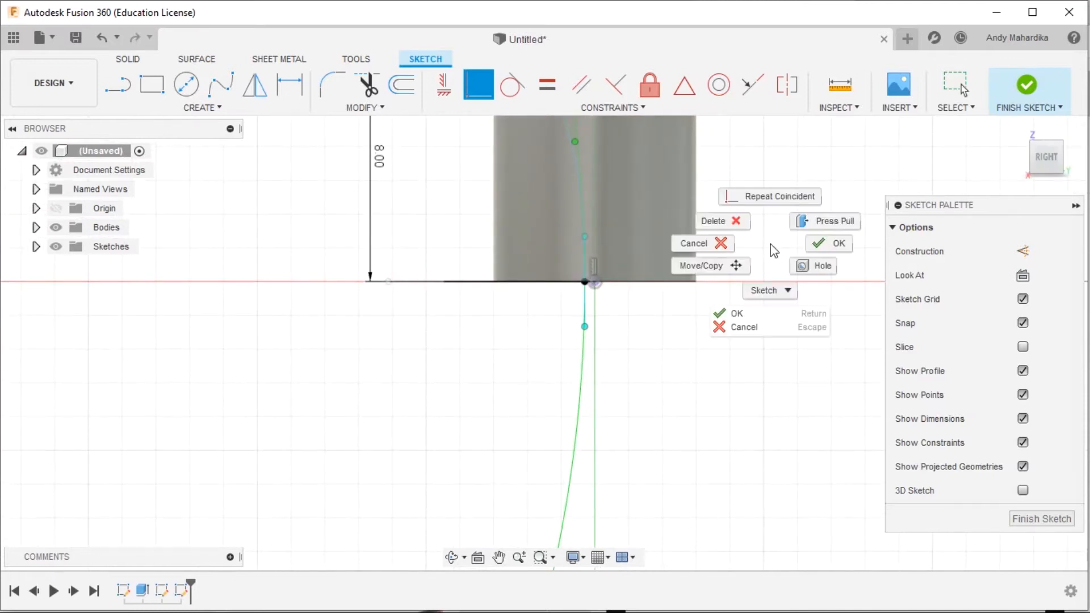
pyautogui.click(828, 243)
# Nudge the spline's middle point slightly upward and toward the rod's axis, and finish the sketch.
pyautogui.scroll(3, 581, 153)
pyautogui.scroll(-5, 584, 187)
pyautogui.scroll(5, 588, 137)
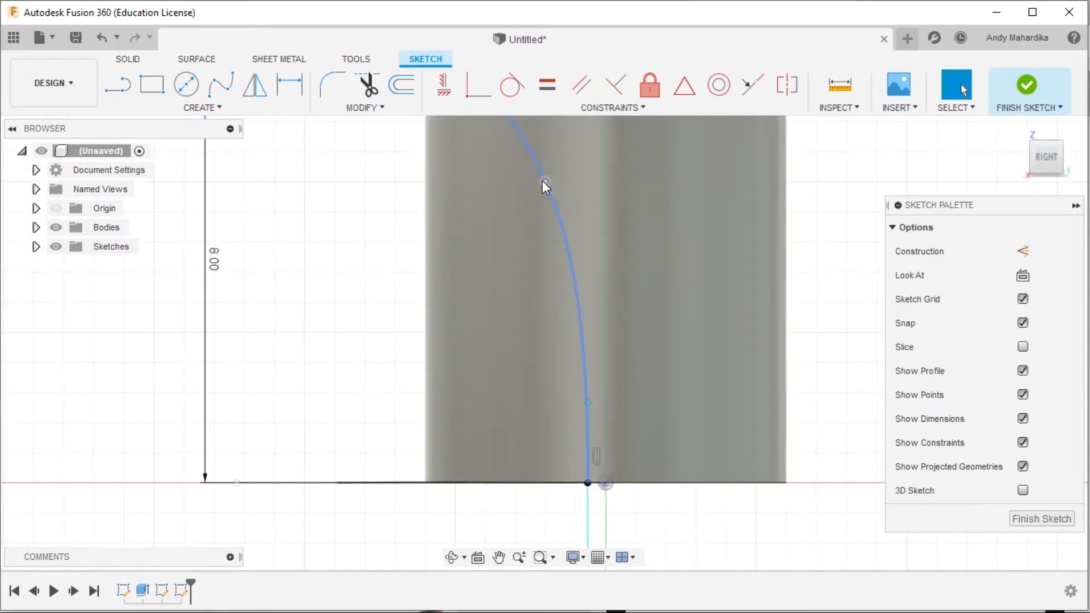
pyautogui.scroll(-2, 564, 248)
pyautogui.scroll(1, 557, 193)
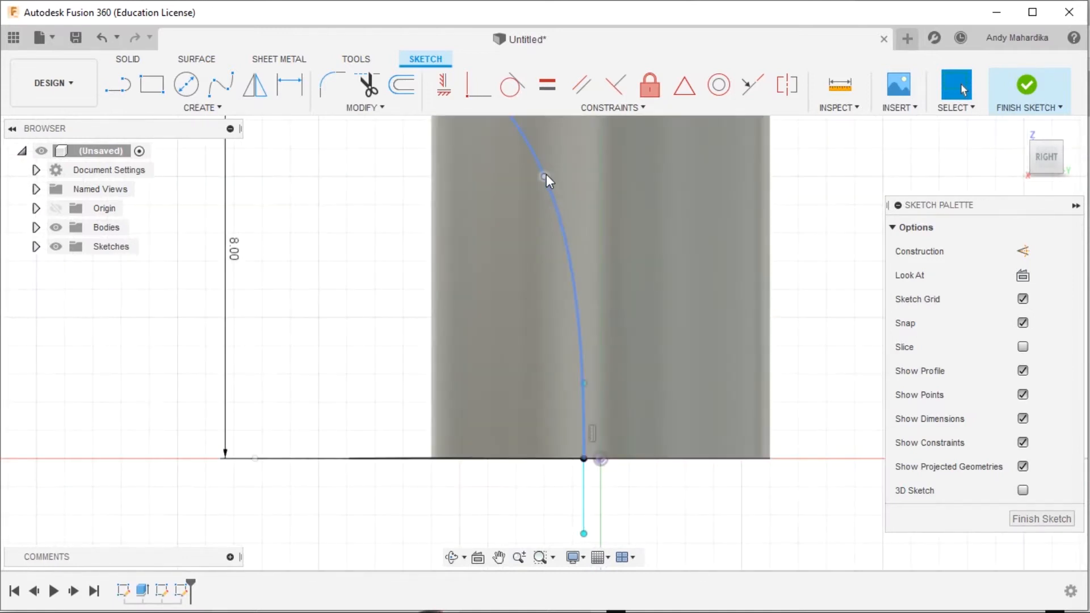
pyautogui.click(546, 176)
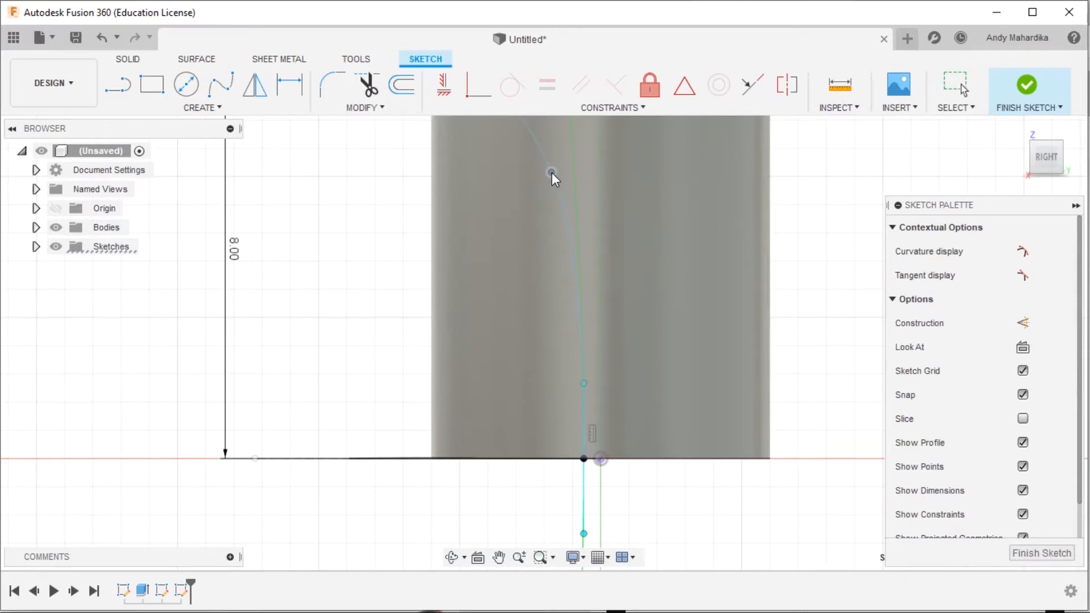
pyautogui.click(1027, 86)
# Start a single-path Sweep and select both regions of the triangle, inside and outside the rod, as its profiles.
pyautogui.scroll(-3, 758, 215)
pyautogui.scroll(-2, 611, 308)
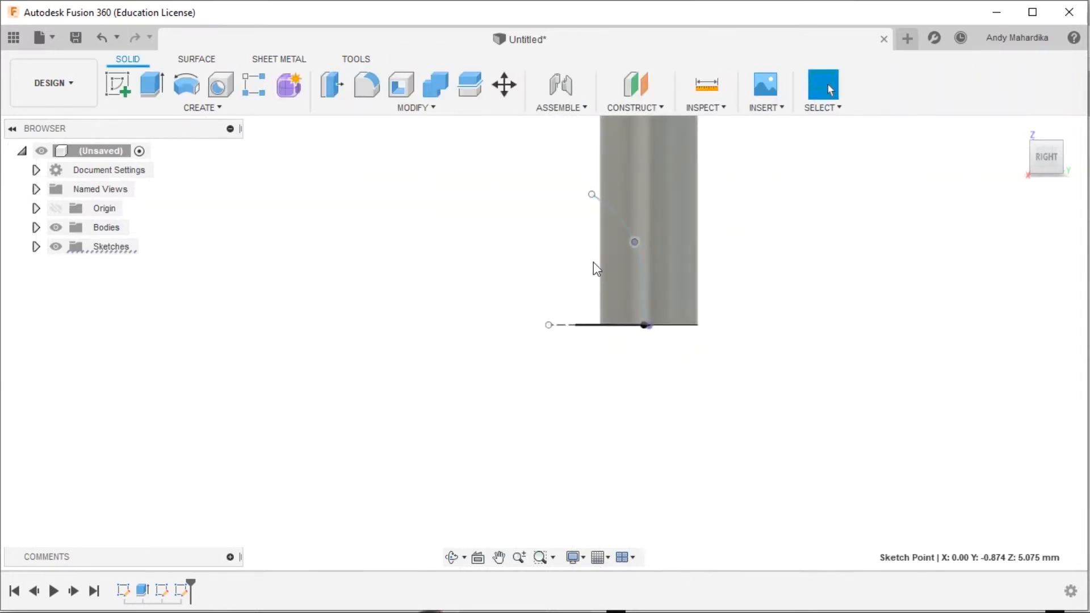
pyautogui.keyDown('shift'); pyautogui.moveTo(572, 267); pyautogui.dragTo(525, 248, button='middle'); pyautogui.keyUp('shift')
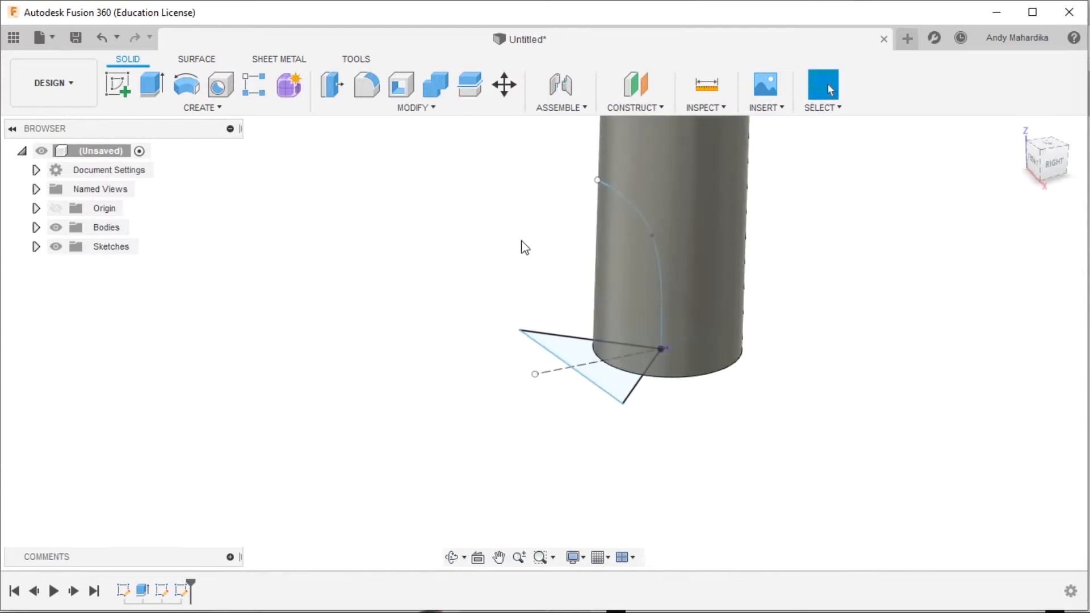
pyautogui.click(214, 108)
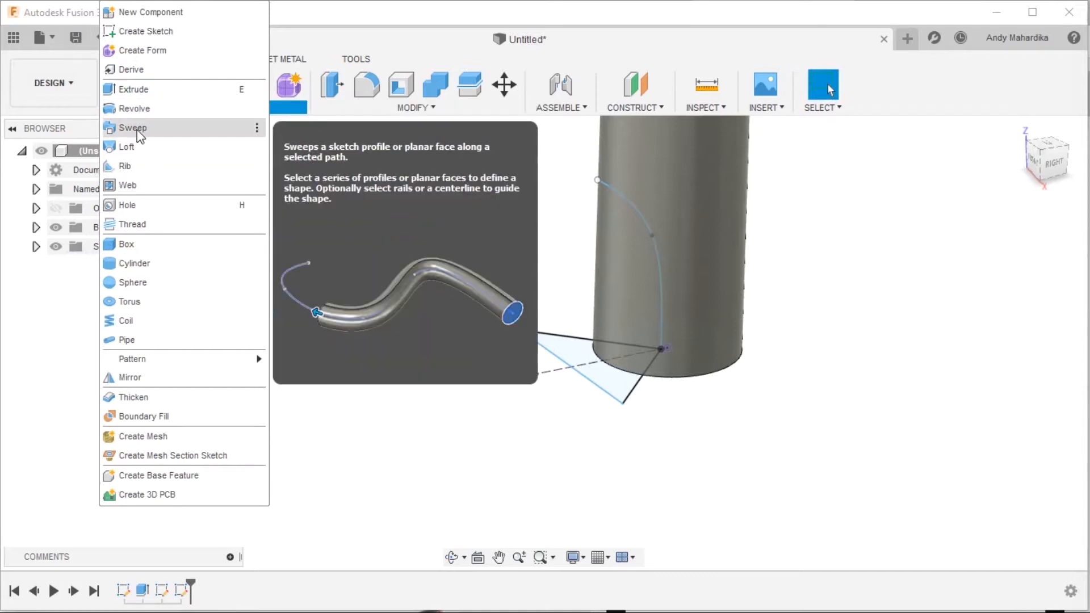
pyautogui.click(137, 128)
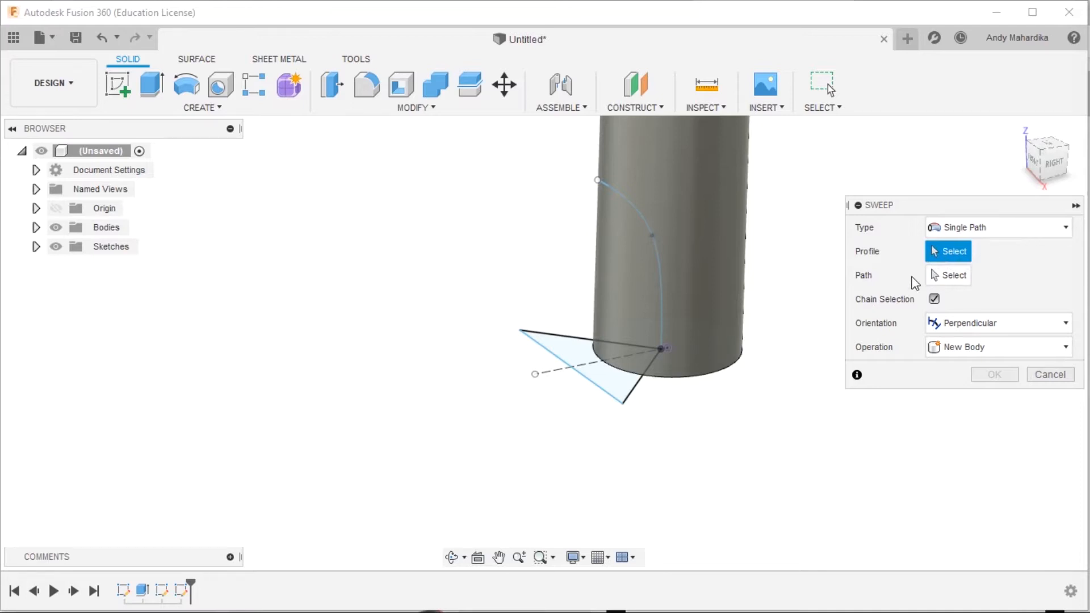
pyautogui.click(959, 255)
pyautogui.click(643, 361)
pyautogui.click(615, 379)
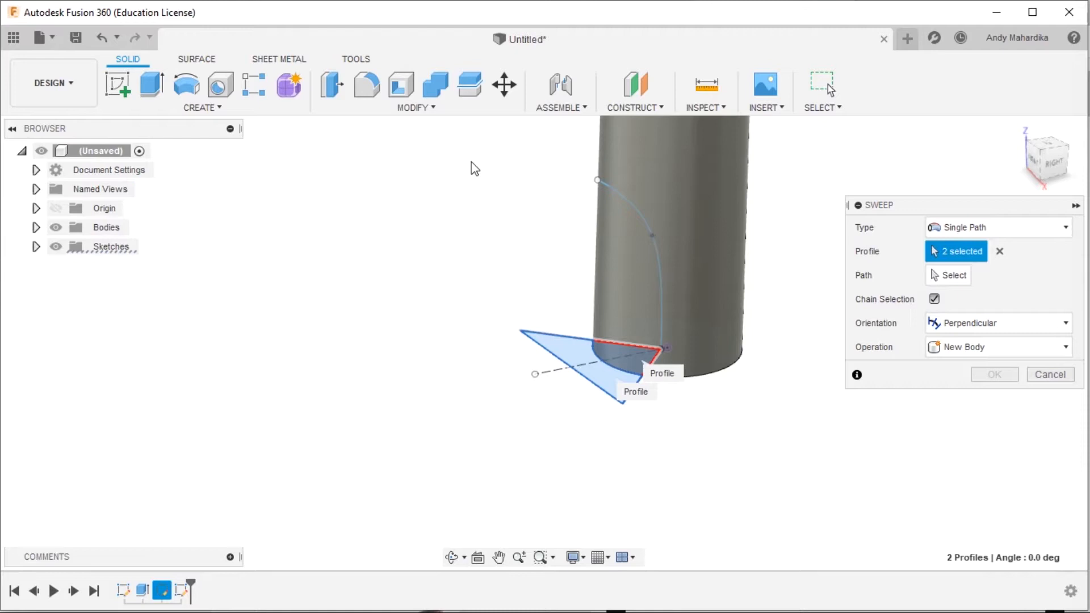
# Use the spline as the sweep path and complete the sweep as a Cut with perpendicular orientation and distance 1.00.
pyautogui.scroll(2, 637, 179)
pyautogui.click(957, 275)
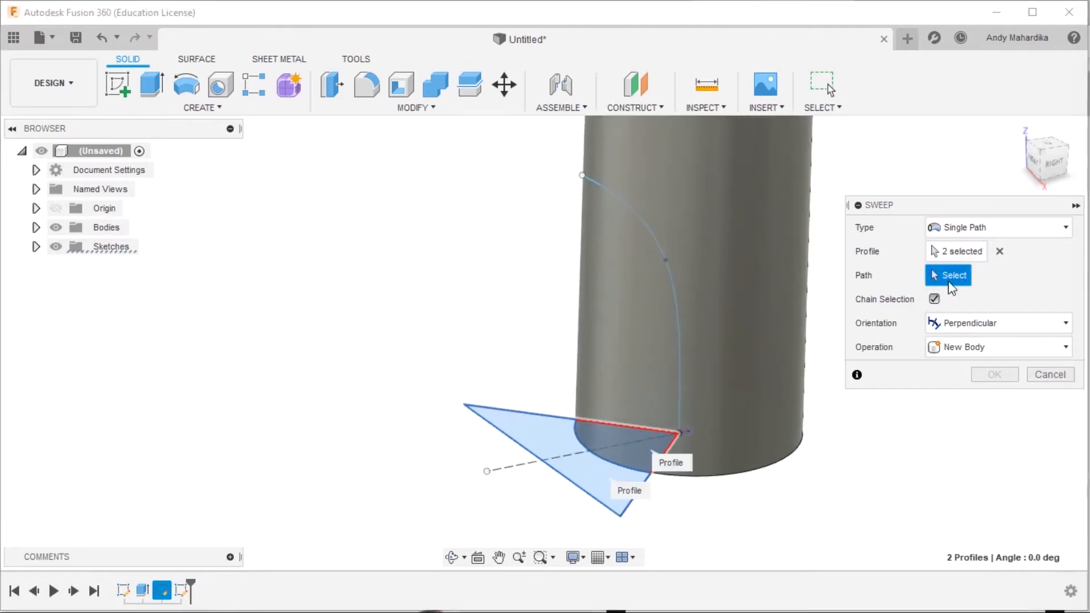
pyautogui.click(641, 216)
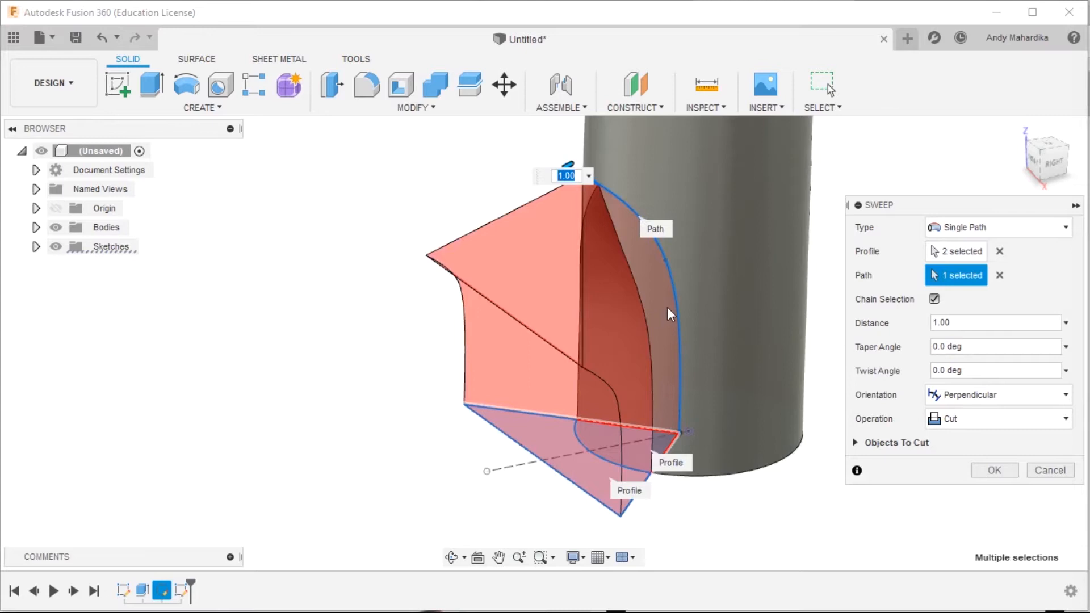
pyautogui.keyDown('shift'); pyautogui.moveTo(640, 388); pyautogui.dragTo(729, 226, button='middle'); pyautogui.keyUp('shift')
pyautogui.keyDown('shift'); pyautogui.moveTo(581, 406); pyautogui.dragTo(619, 294, button='middle'); pyautogui.keyUp('shift')
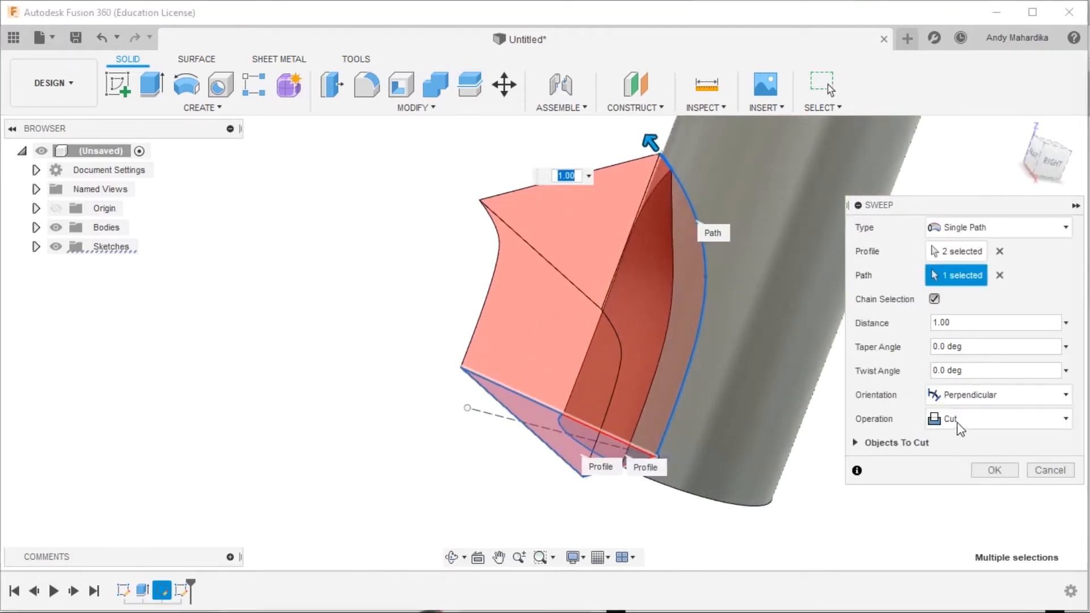
pyautogui.click(976, 420)
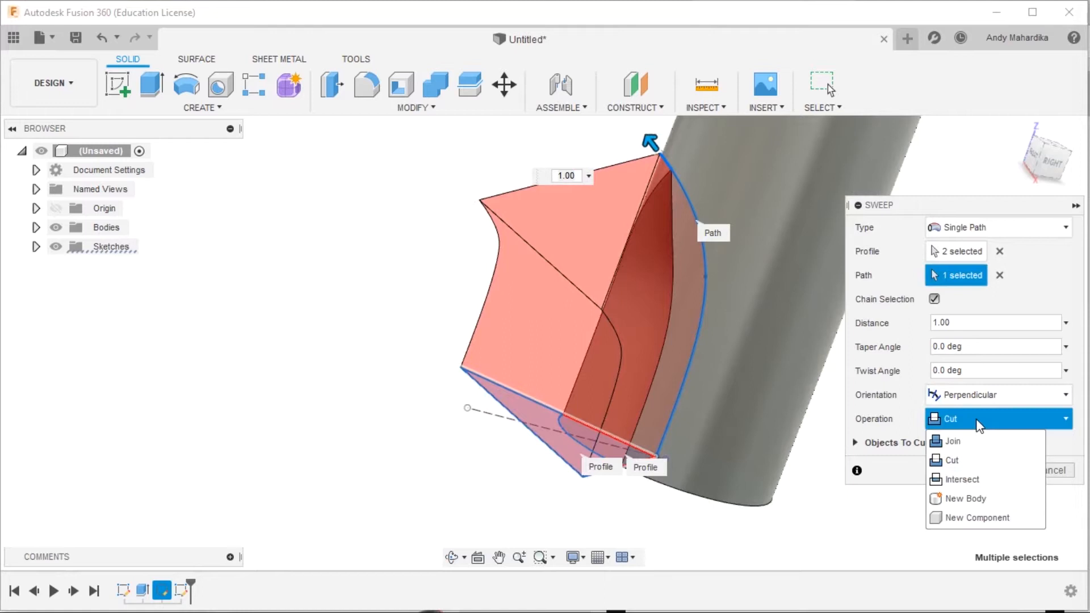
pyautogui.click(965, 461)
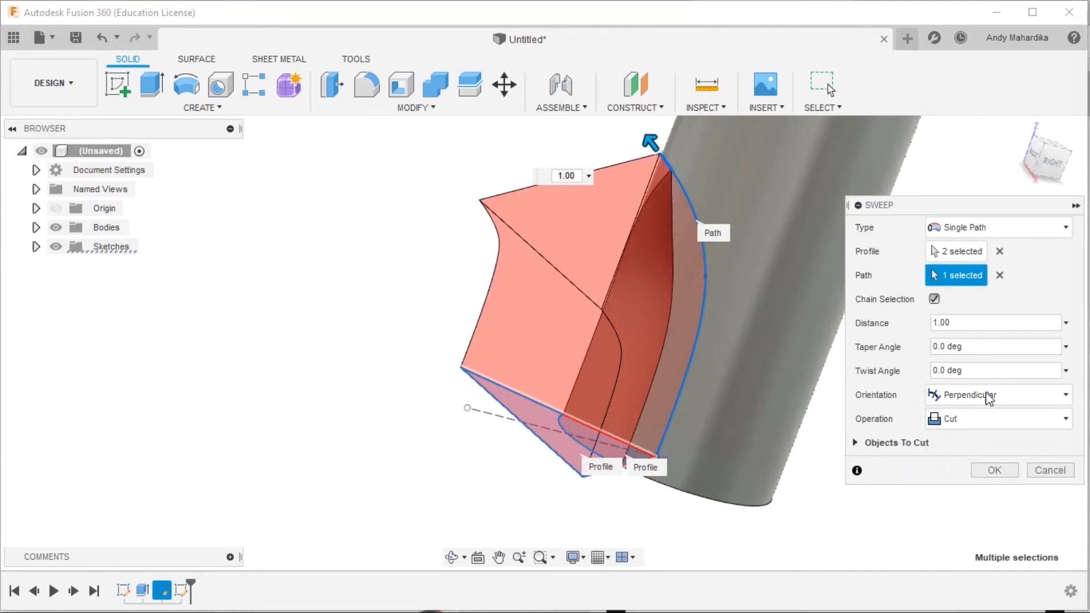
pyautogui.click(995, 470)
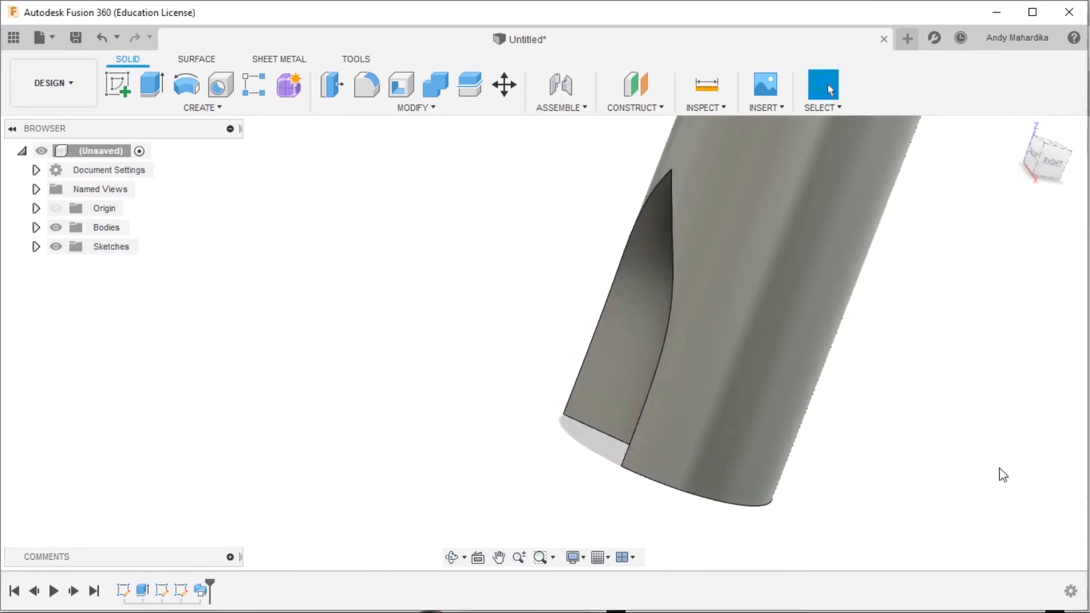
# Start a Circular Pattern with the pattern type Features and select the triangular sweep cut as its object.
pyautogui.click(452, 557)
pyautogui.moveTo(511, 317); pyautogui.dragTo(613, 204)
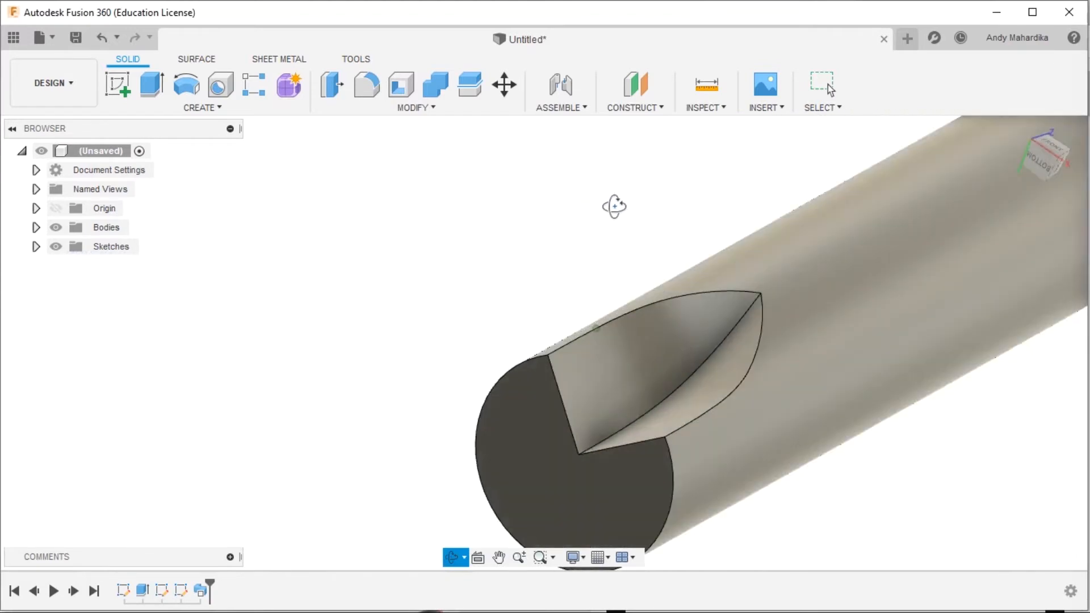
pyautogui.press('Escape')
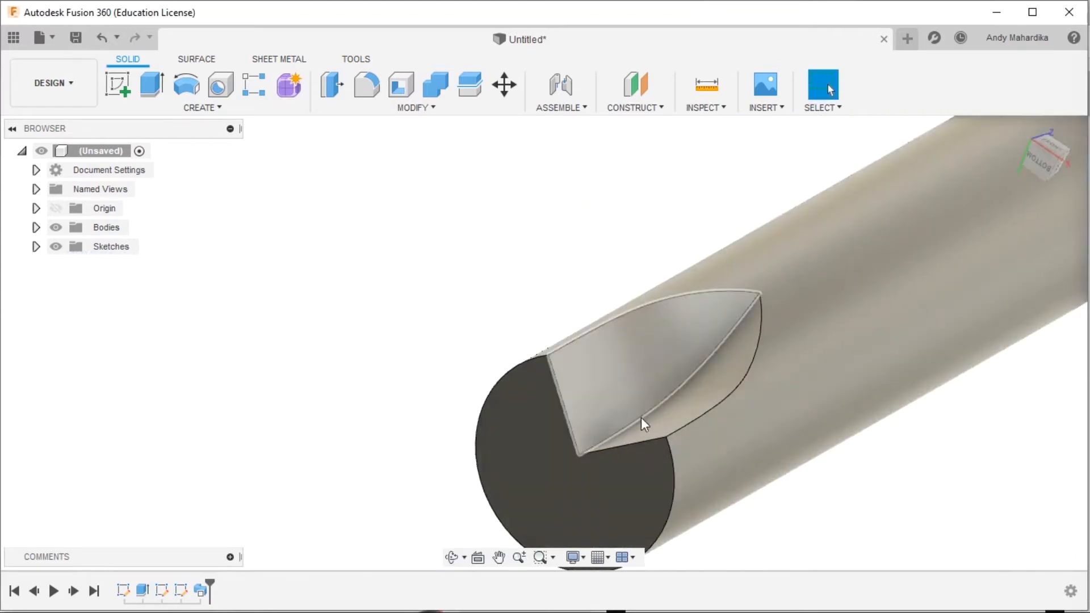
pyautogui.scroll(-4, 573, 281)
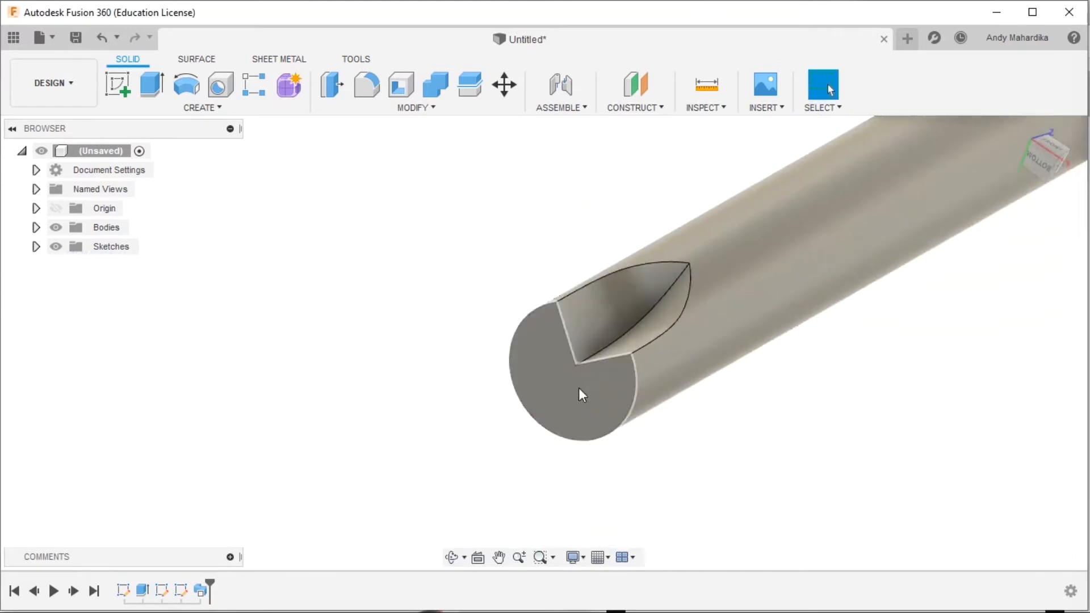
pyautogui.scroll(3, 581, 395)
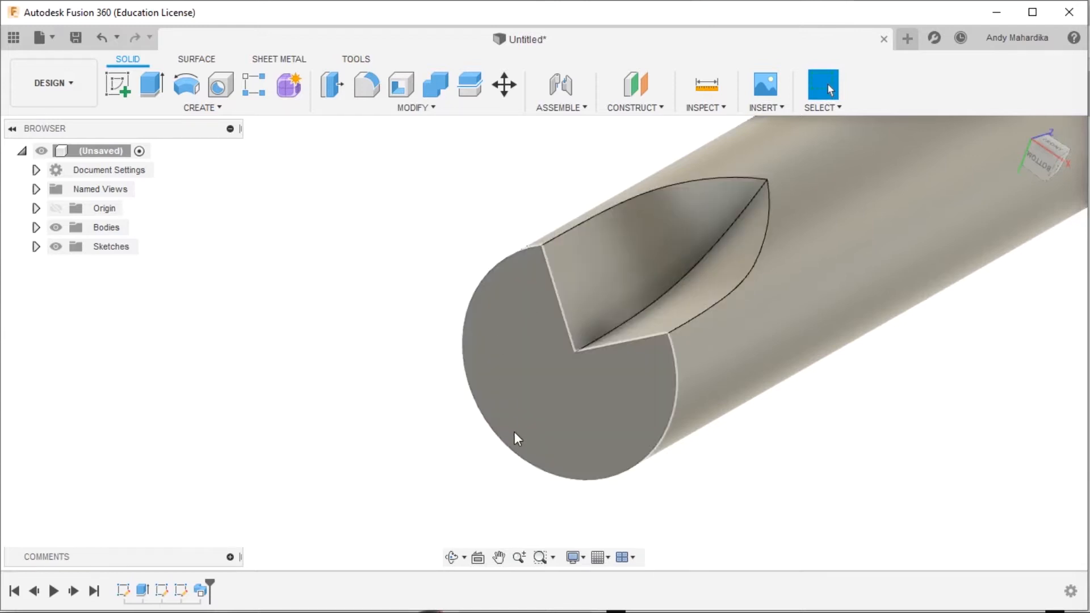
pyautogui.click(220, 111)
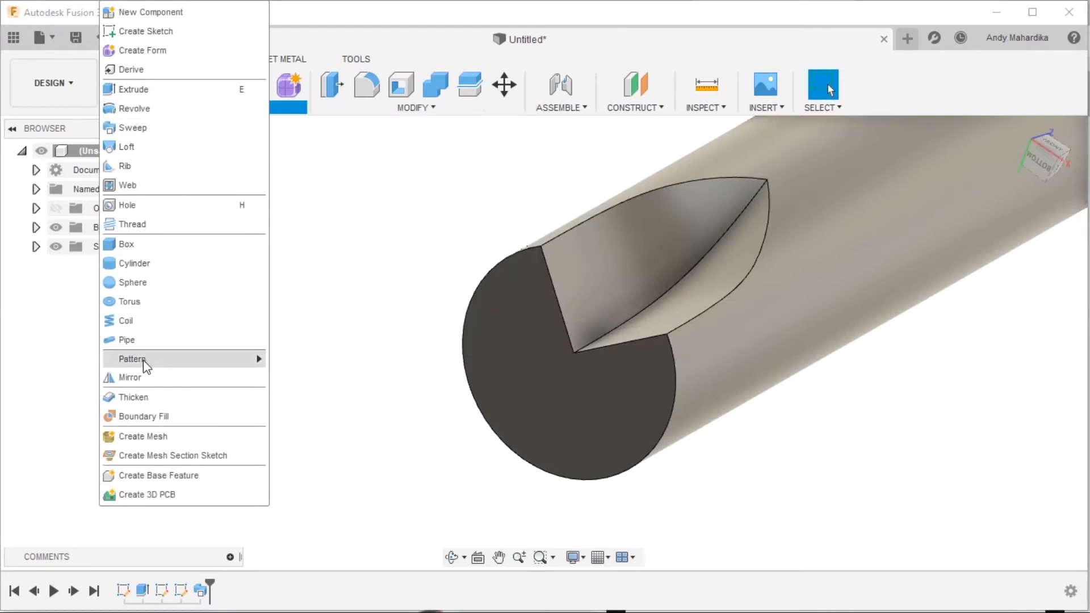
pyautogui.moveTo(146, 366)
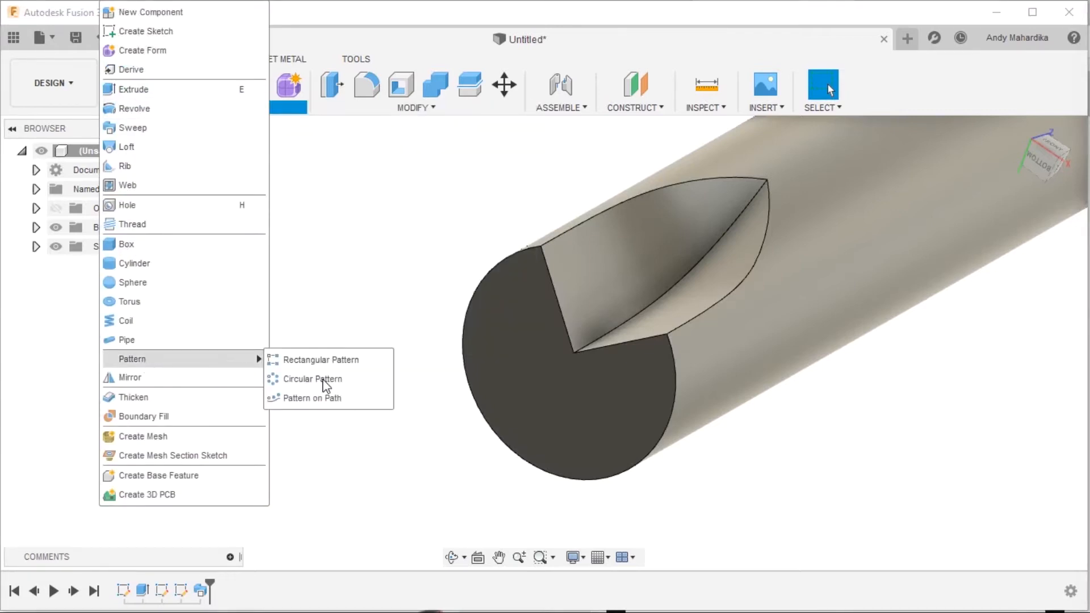
pyautogui.click(366, 231)
pyautogui.click(211, 113)
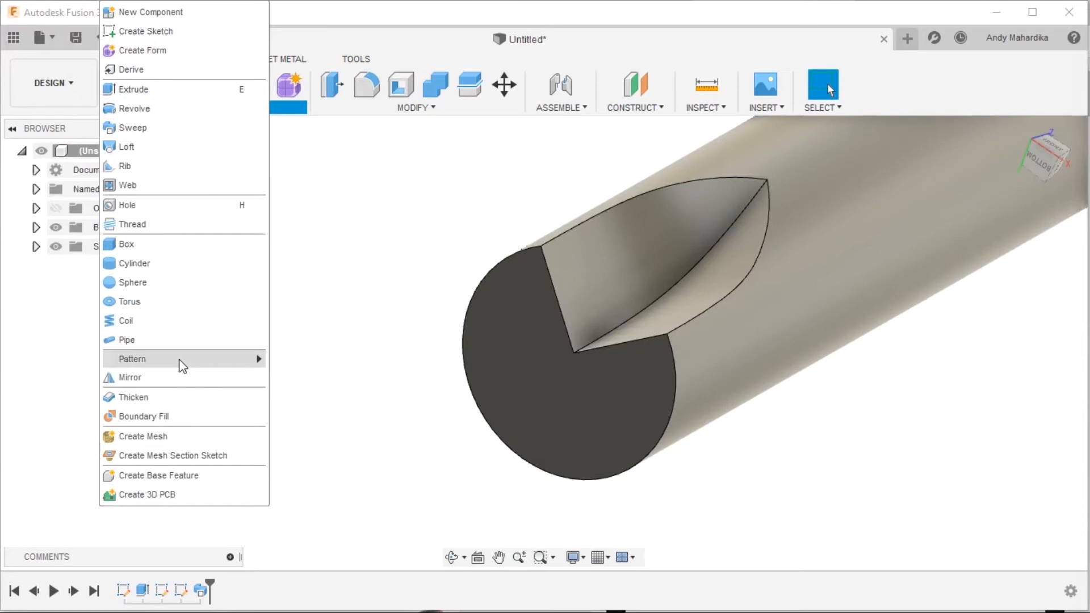
pyautogui.moveTo(188, 363)
pyautogui.click(318, 379)
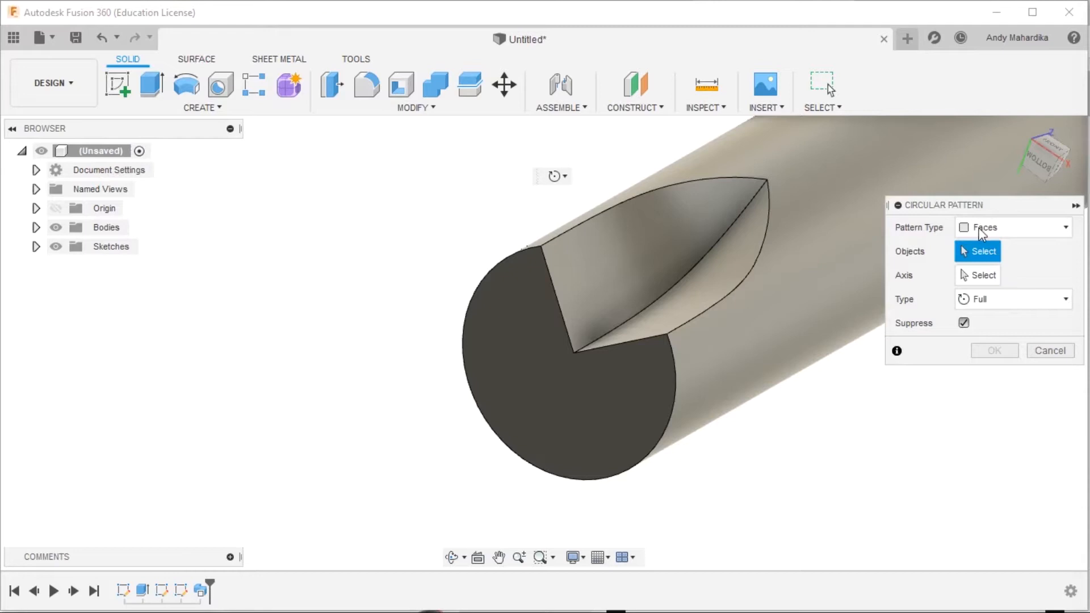
pyautogui.click(1008, 234)
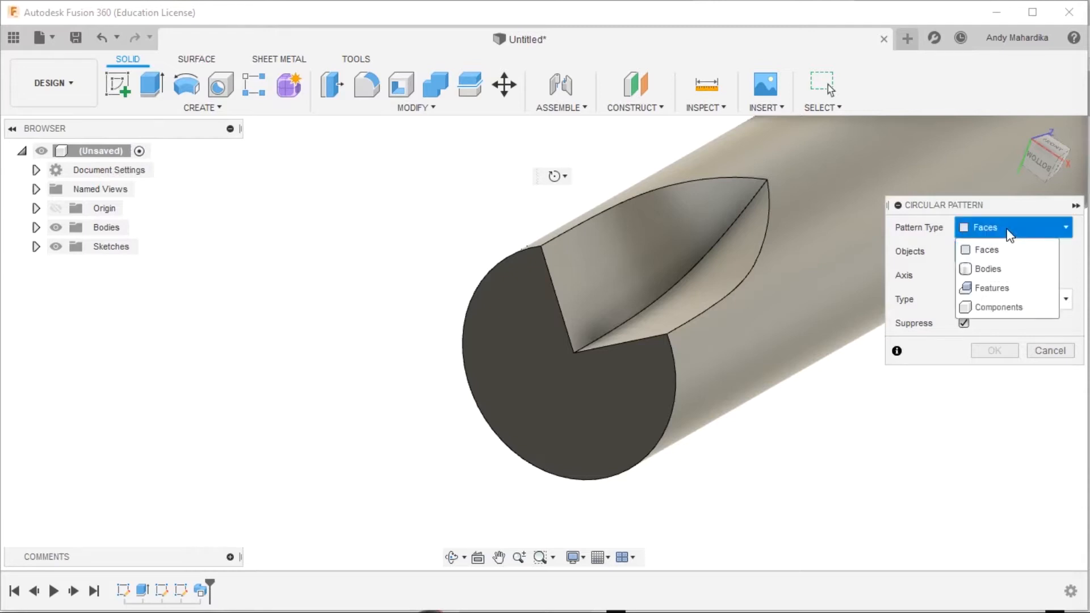
pyautogui.click(992, 289)
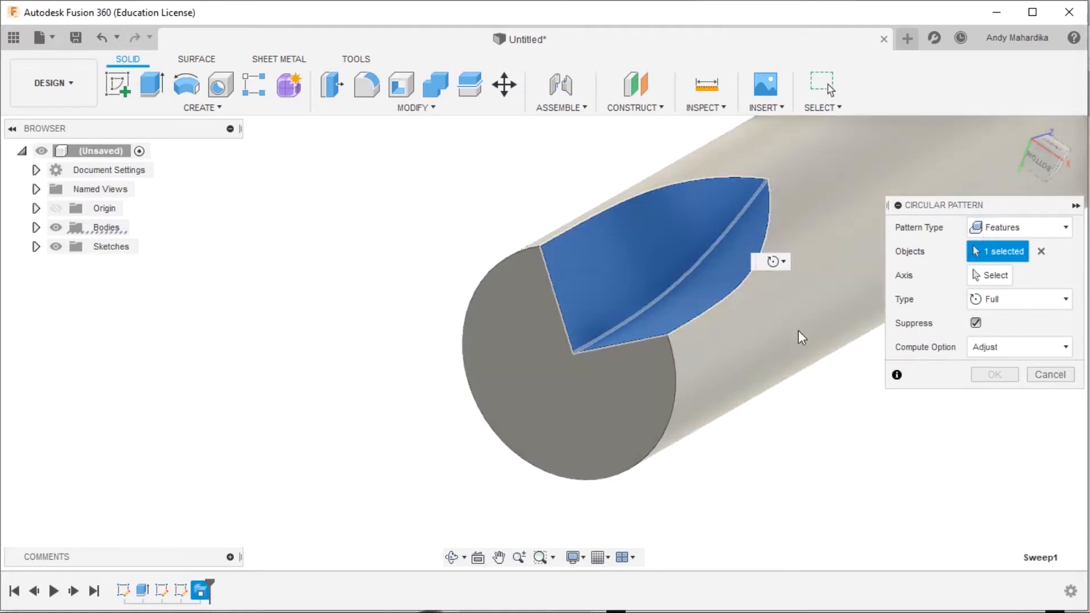
# Use the rod's lengthwise origin axis as the pattern axis, set the quantity to 4, and complete the full circular pattern.
pyautogui.click(998, 277)
pyautogui.keyDown('shift'); pyautogui.moveTo(612, 411); pyautogui.dragTo(578, 345, button='middle'); pyautogui.keyUp('shift')
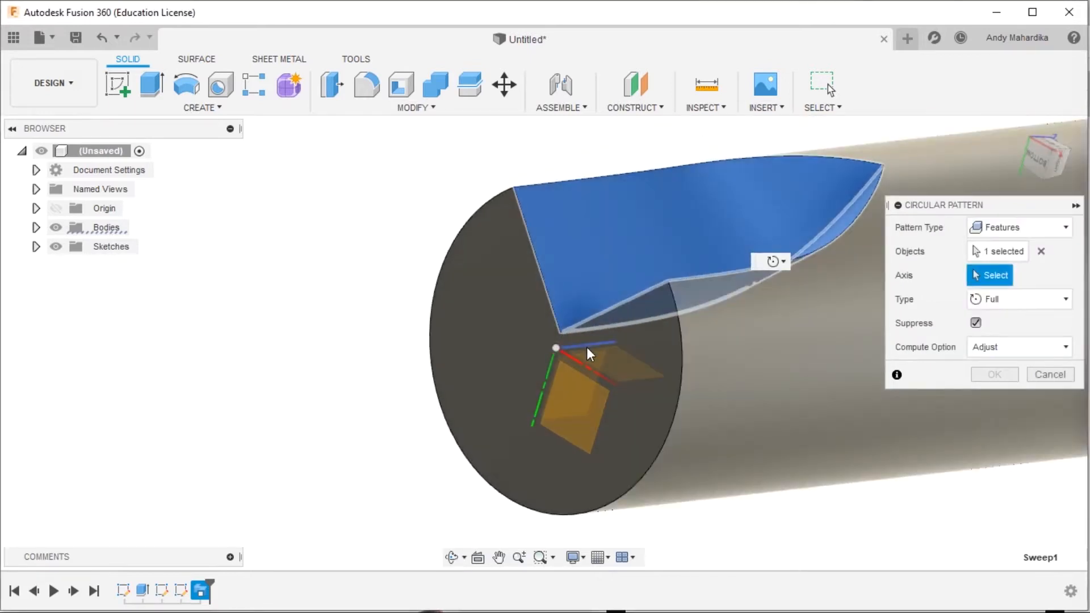
pyautogui.click(587, 348)
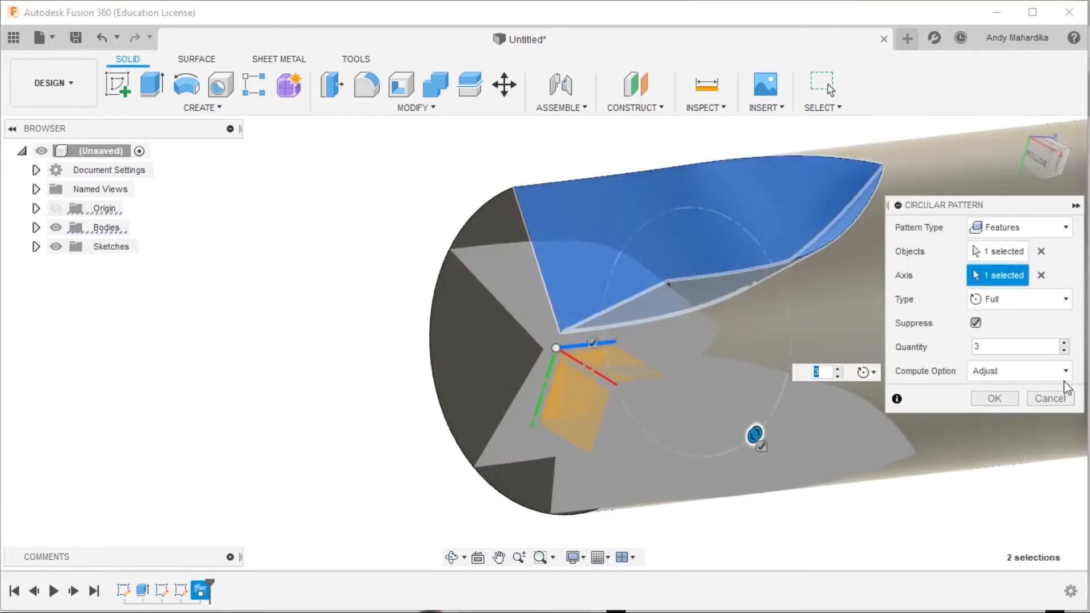
pyautogui.click(1064, 343)
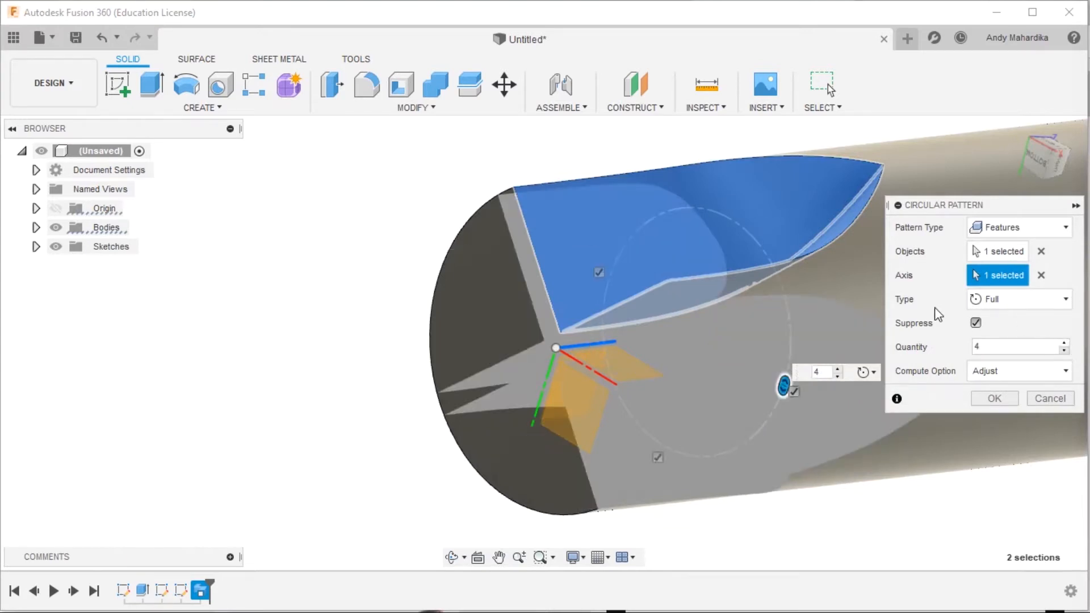
pyautogui.keyDown('shift'); pyautogui.moveTo(414, 271); pyautogui.dragTo(747, 303, button='middle'); pyautogui.keyUp('shift')
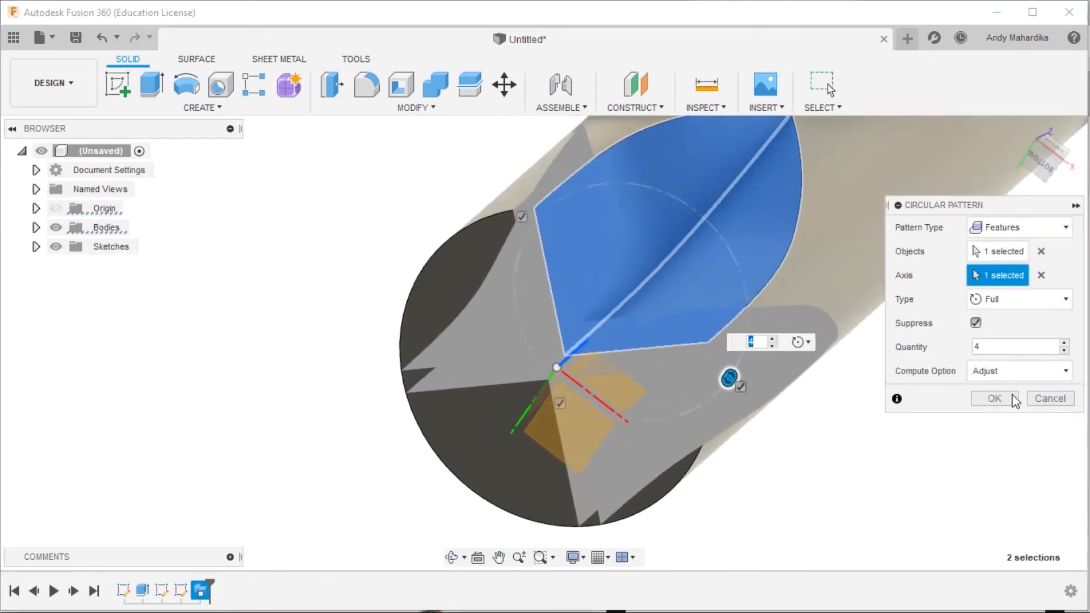
pyautogui.click(994, 398)
# Start an equal-distance Chamfer and select the short outer end edges of two adjacent arms of the cross-shaped tip.
pyautogui.scroll(-3, 703, 276)
pyautogui.keyDown('shift'); pyautogui.moveTo(704, 276); pyautogui.dragTo(736, 125, button='middle'); pyautogui.keyUp('shift')
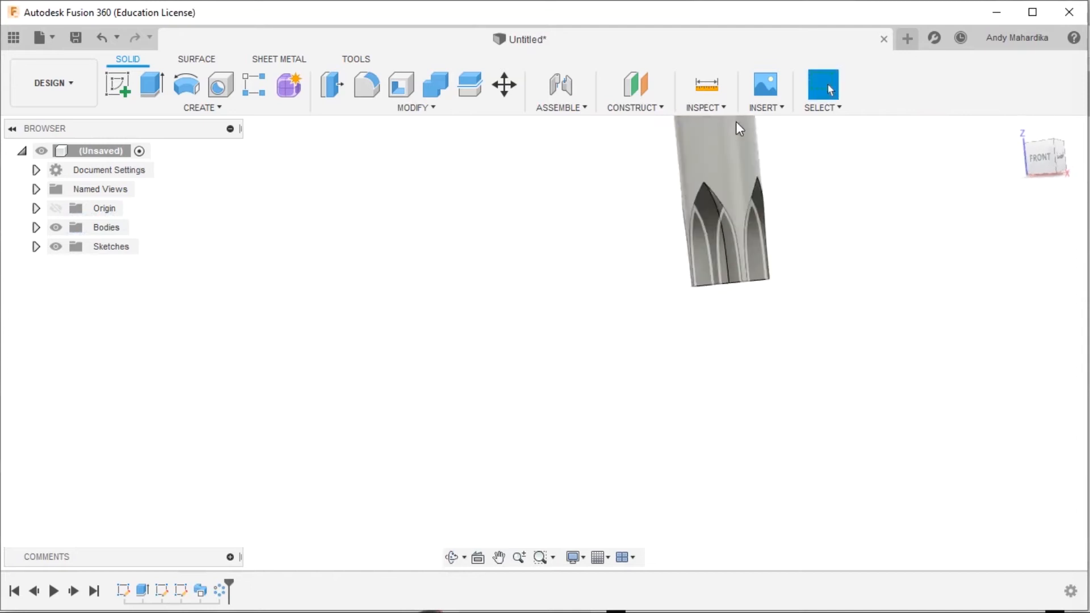
pyautogui.keyDown('shift'); pyautogui.moveTo(666, 306); pyautogui.dragTo(398, 181, button='middle'); pyautogui.keyUp('shift')
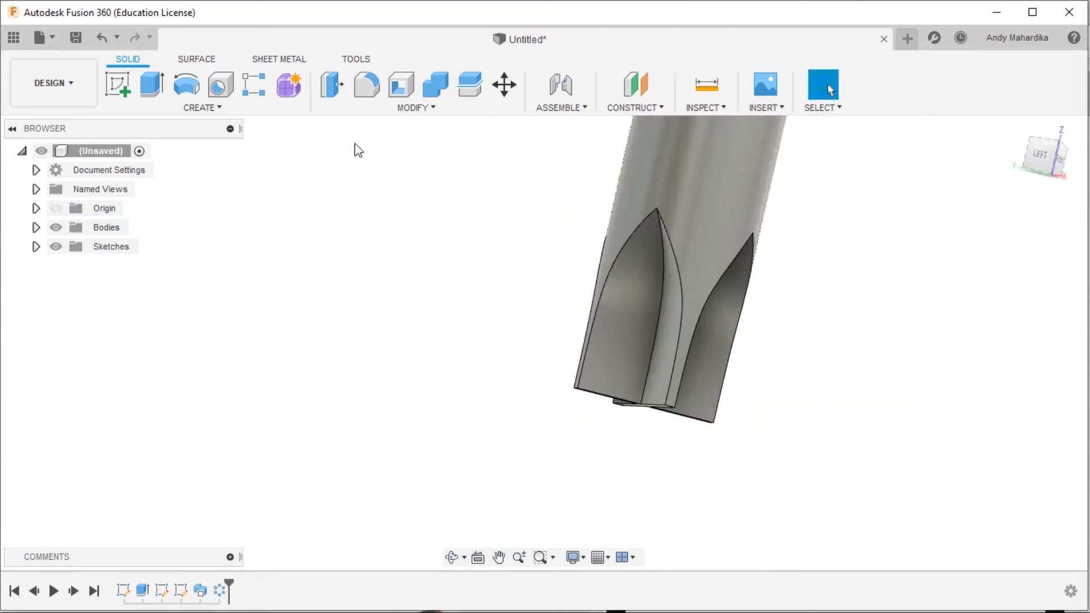
pyautogui.click(435, 109)
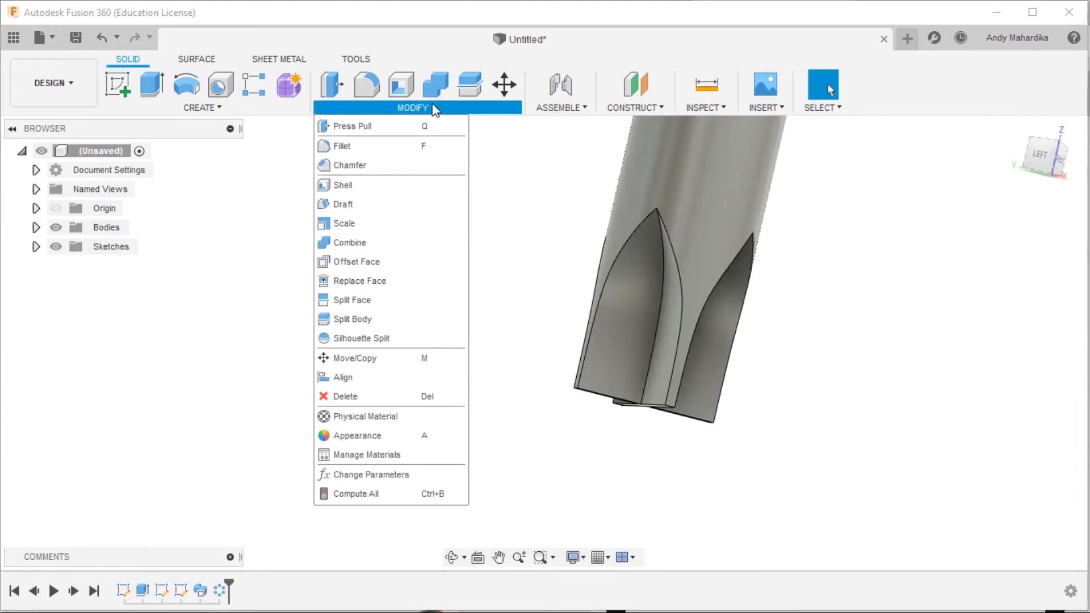
pyautogui.click(350, 165)
pyautogui.scroll(4, 679, 364)
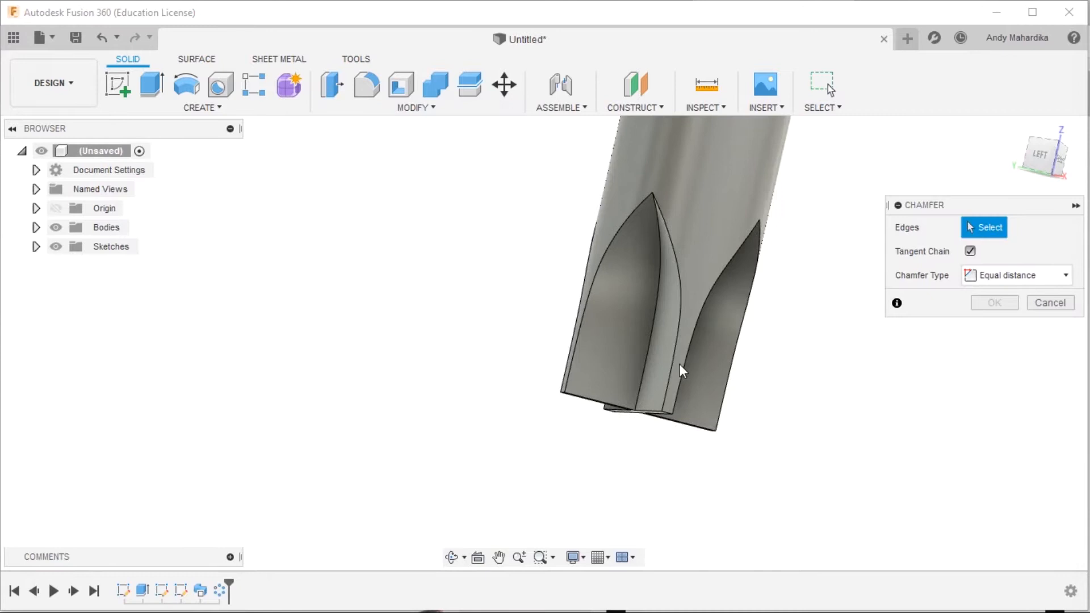
pyautogui.keyDown('shift'); pyautogui.moveTo(578, 359); pyautogui.dragTo(593, 305, button='middle'); pyautogui.keyUp('shift')
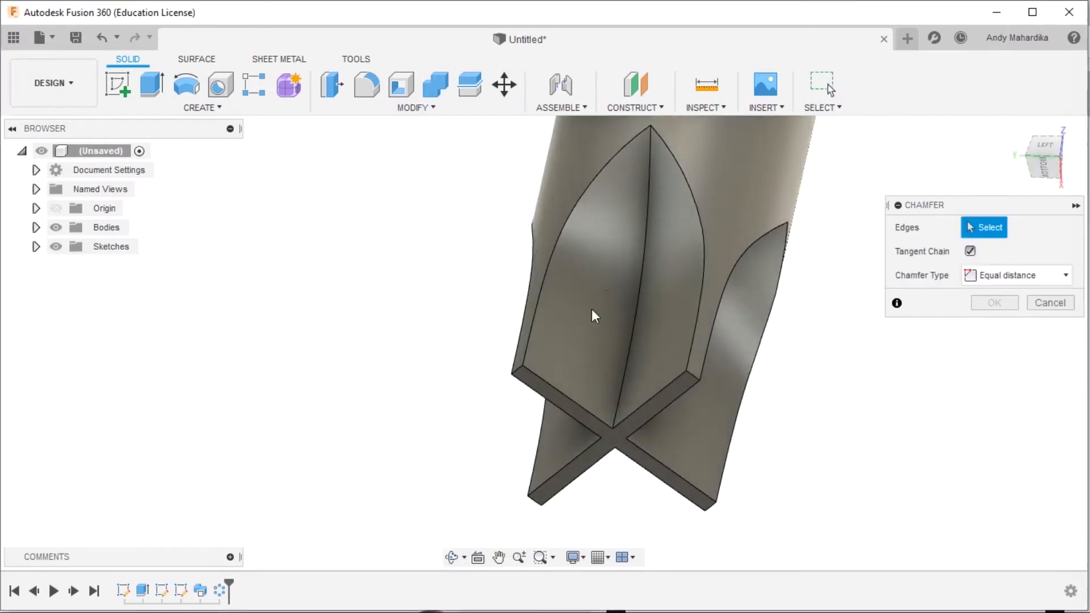
pyautogui.click(517, 371)
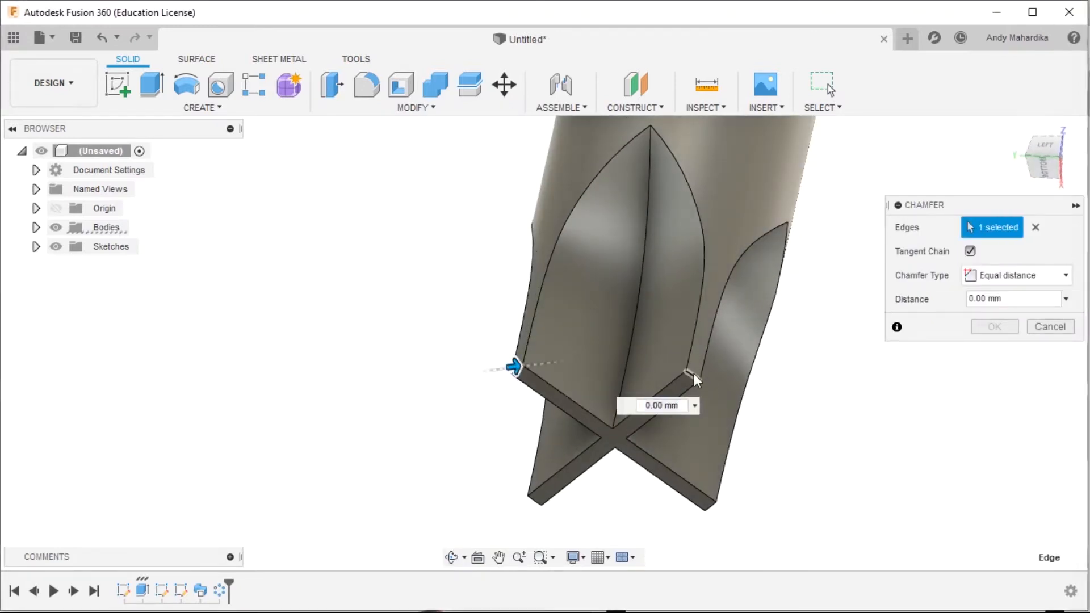
pyautogui.click(694, 373)
# Add the outer end edges of the cross-shaped tip's two remaining arms to the chamfer selection.
pyautogui.scroll(2, 723, 528)
pyautogui.scroll(1, 724, 528)
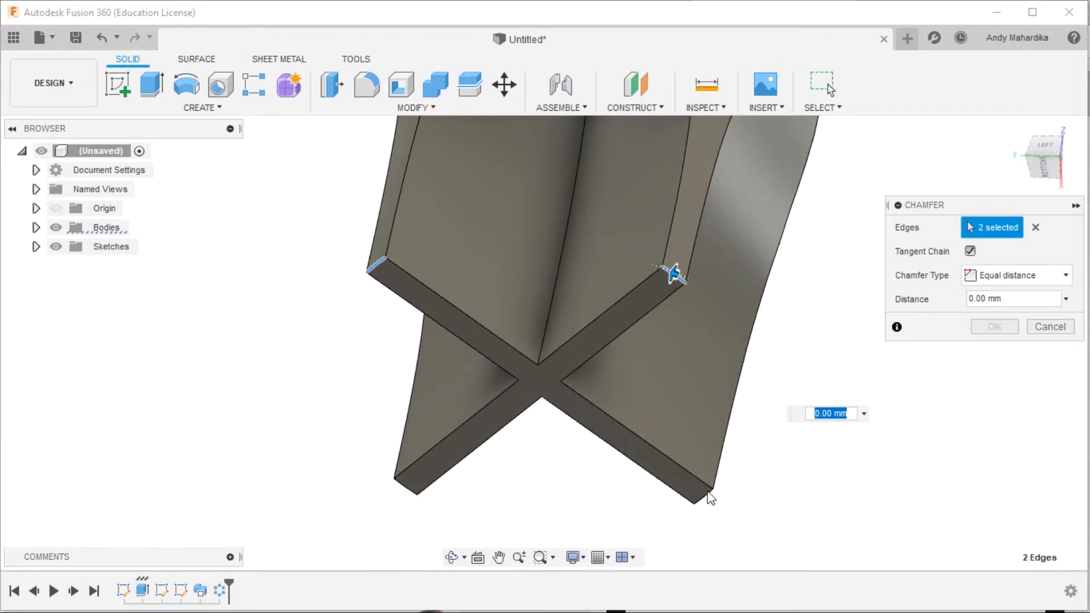
pyautogui.keyDown('shift'); pyautogui.moveTo(721, 508); pyautogui.dragTo(566, 508, button='middle'); pyautogui.keyUp('shift')
pyautogui.click(659, 413)
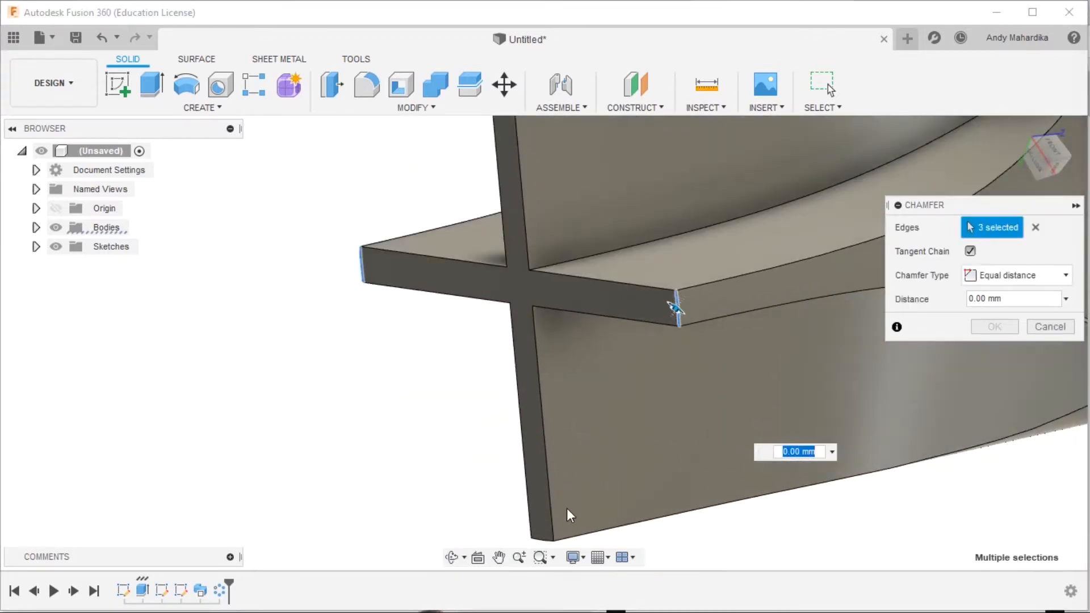
pyautogui.keyDown('shift'); pyautogui.moveTo(606, 346); pyautogui.dragTo(631, 389, button='middle'); pyautogui.keyUp('shift')
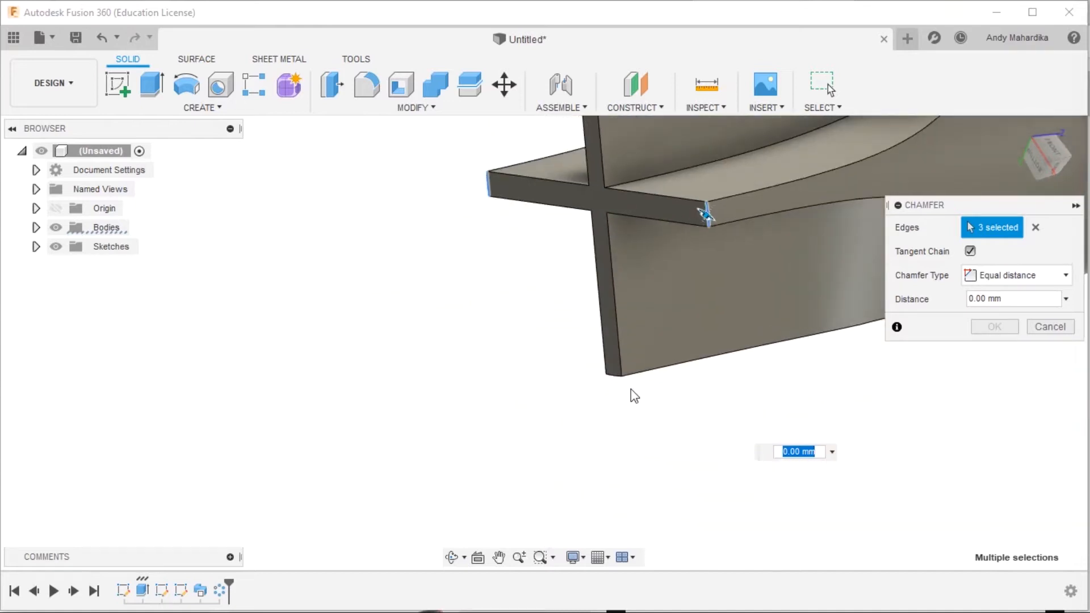
pyautogui.click(614, 376)
# Set the equal chamfer distance of the four tip edges to 2.50 mm.
pyautogui.keyDown('shift'); pyautogui.moveTo(706, 335); pyautogui.dragTo(624, 244, button='middle'); pyautogui.keyUp('shift')
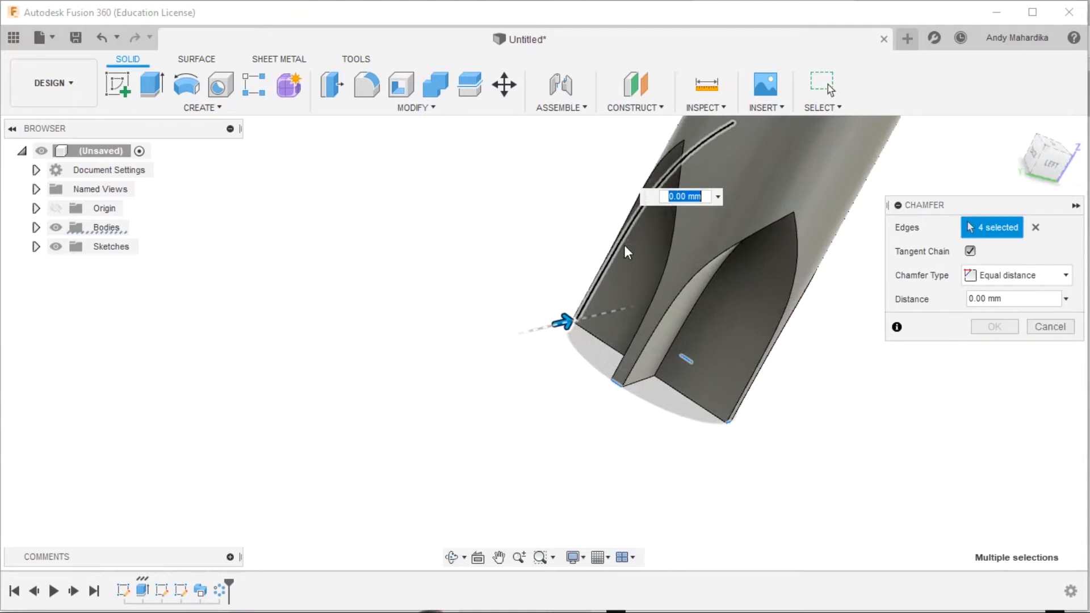
pyautogui.moveTo(566, 322); pyautogui.dragTo(610, 291)
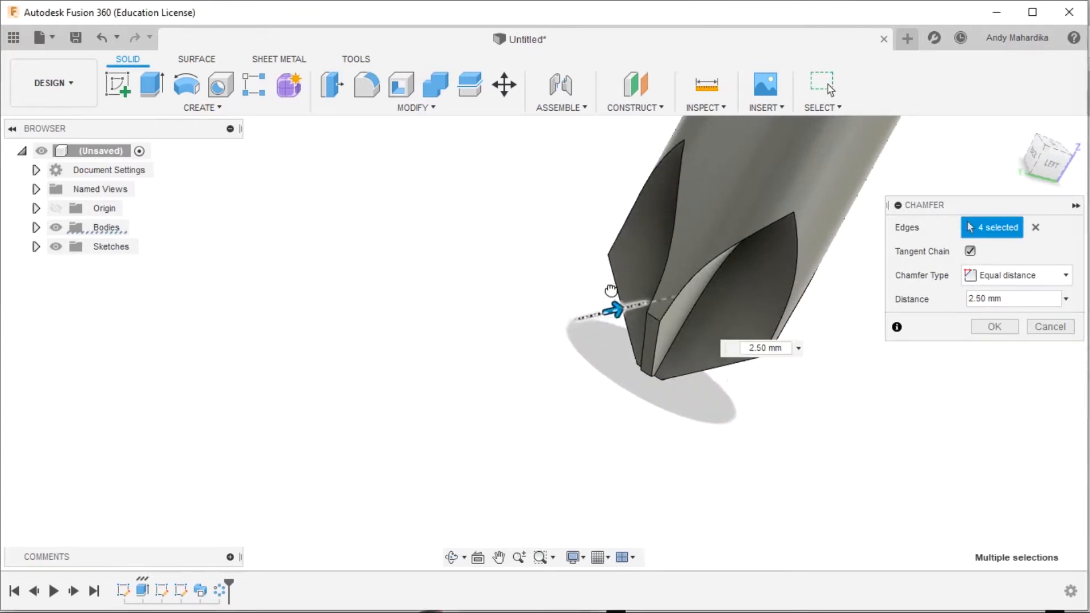
pyautogui.keyDown('shift'); pyautogui.moveTo(653, 260); pyautogui.dragTo(731, 177, button='middle'); pyautogui.keyUp('shift')
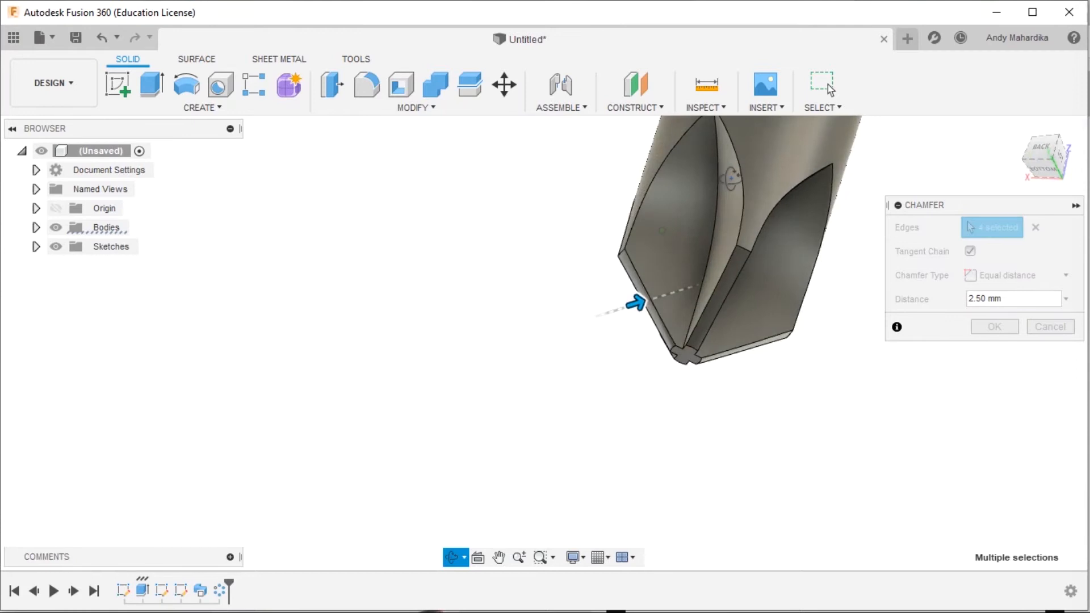
pyautogui.moveTo(857, 265)
pyautogui.keyDown('shift'); pyautogui.mouseDown(button='middle')
pyautogui.moveTo(871, 235)
pyautogui.moveTo(864, 277)
pyautogui.mouseUp(button='middle'); pyautogui.keyUp('shift')
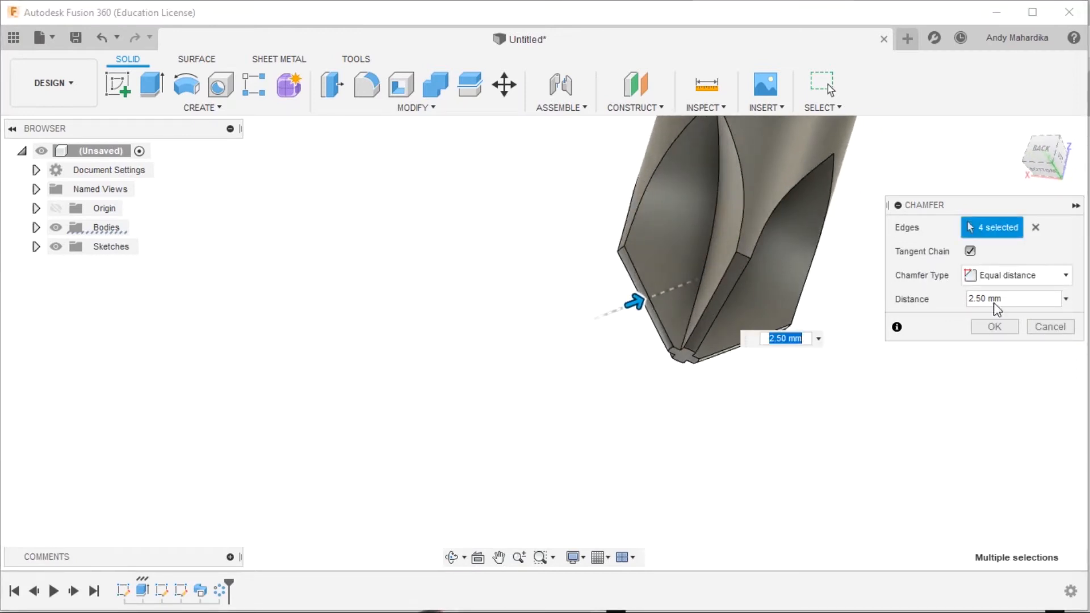
# Change the chamfer type to Two distances, set the distances to 5 mm and 2.6 mm, and complete the chamfer.
pyautogui.click(1063, 276)
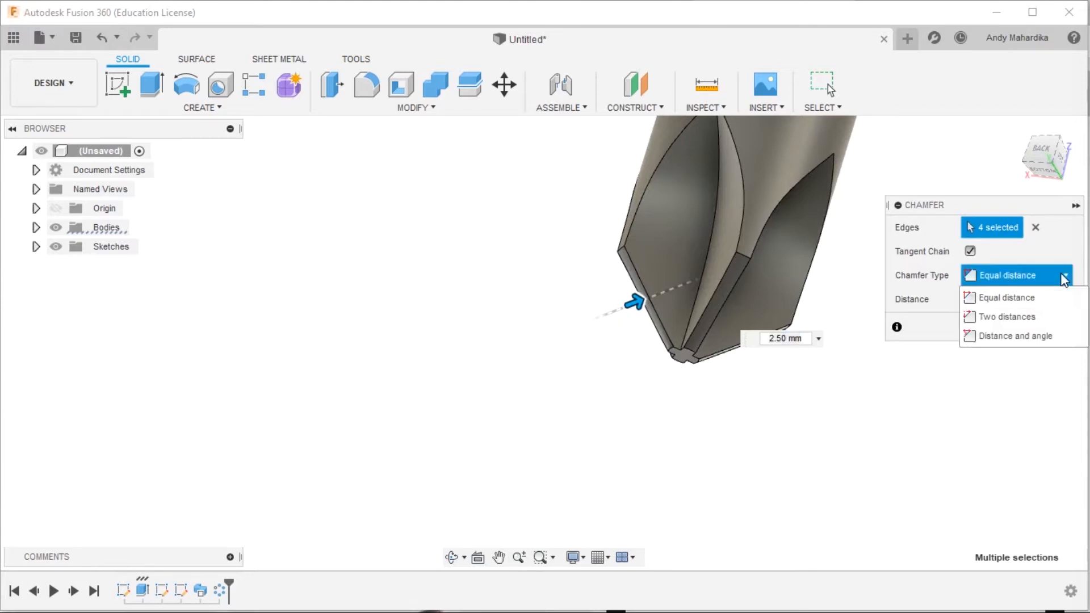
pyautogui.click(999, 319)
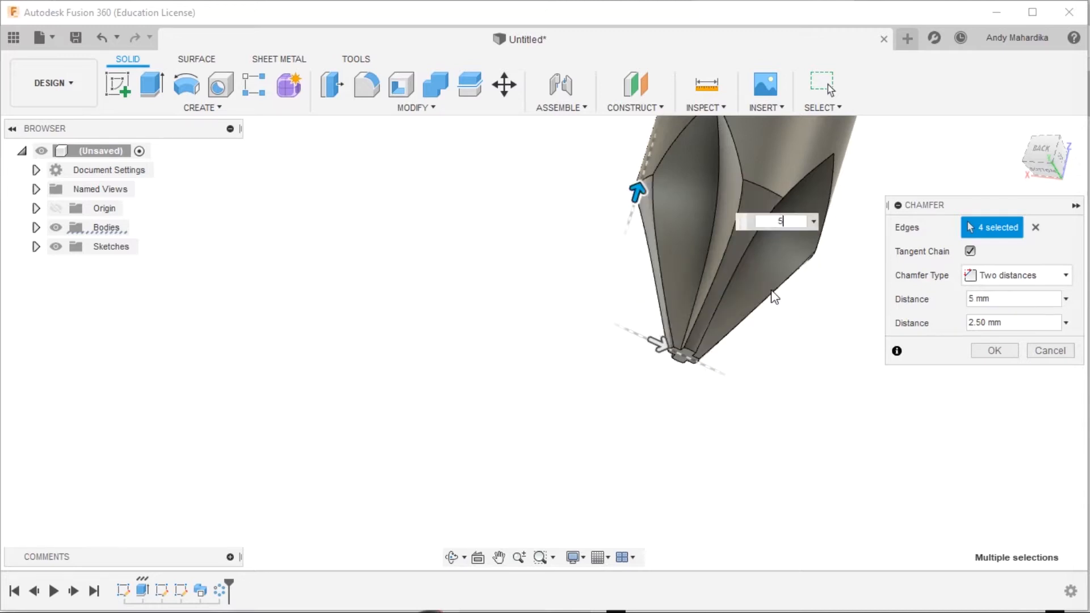
pyautogui.click(659, 345)
pyautogui.click(769, 224)
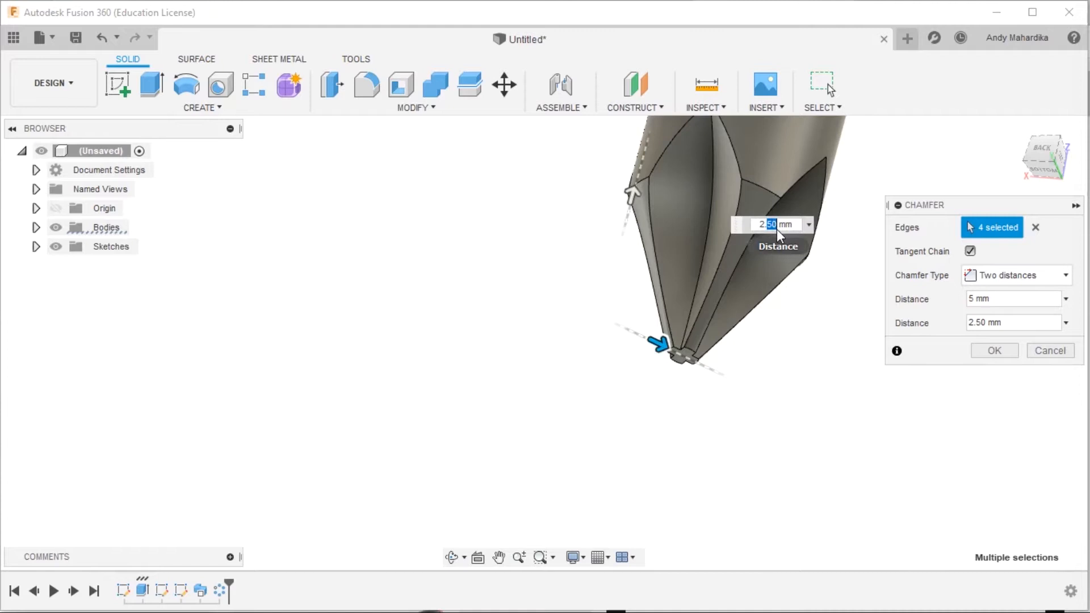
pyautogui.press('Return')
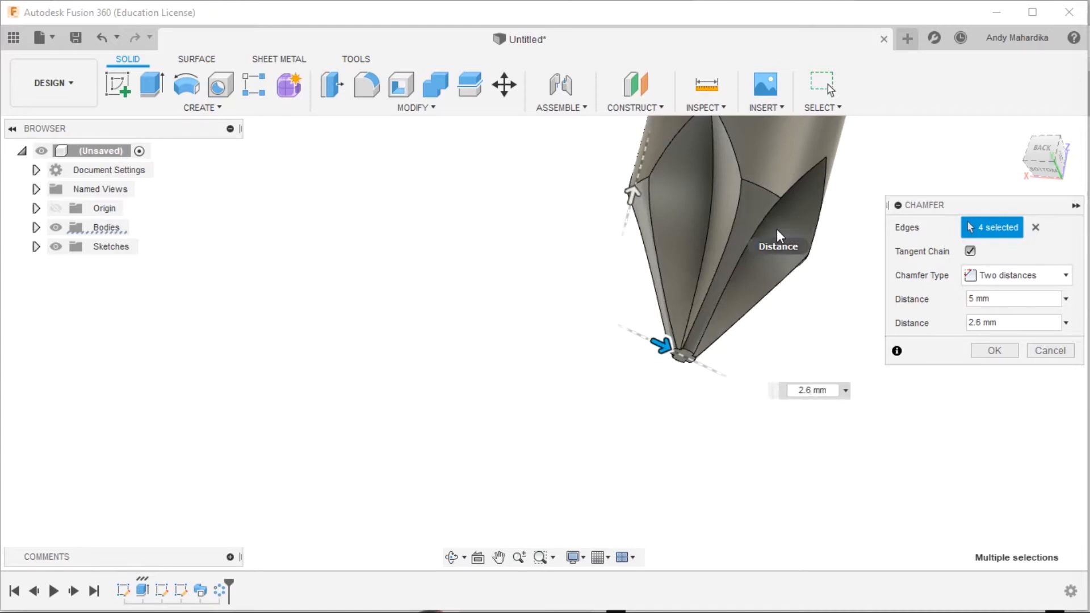
pyautogui.scroll(5, 682, 348)
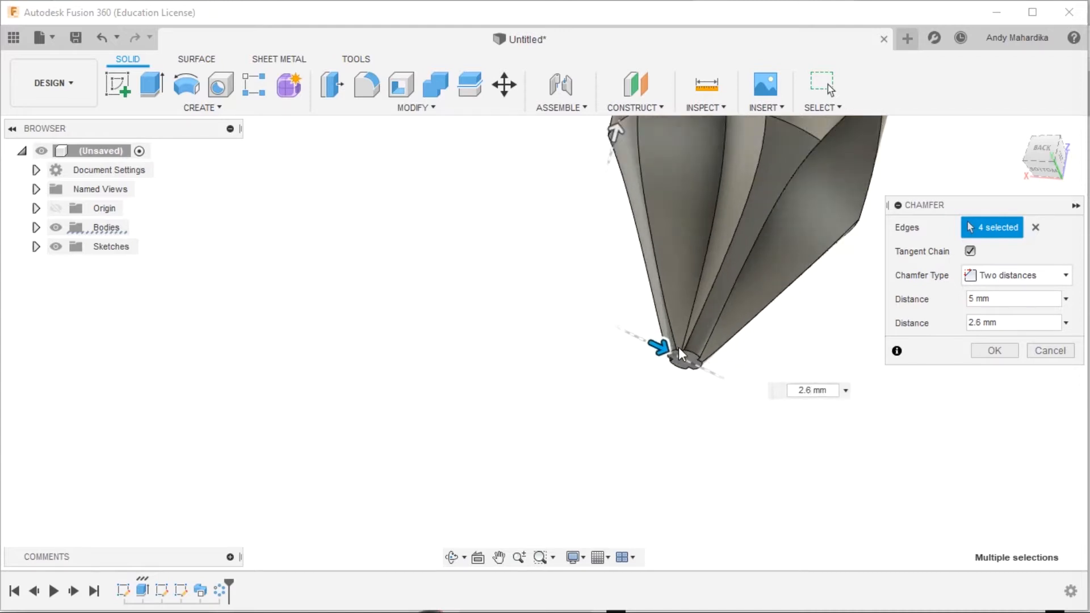
pyautogui.click(1003, 351)
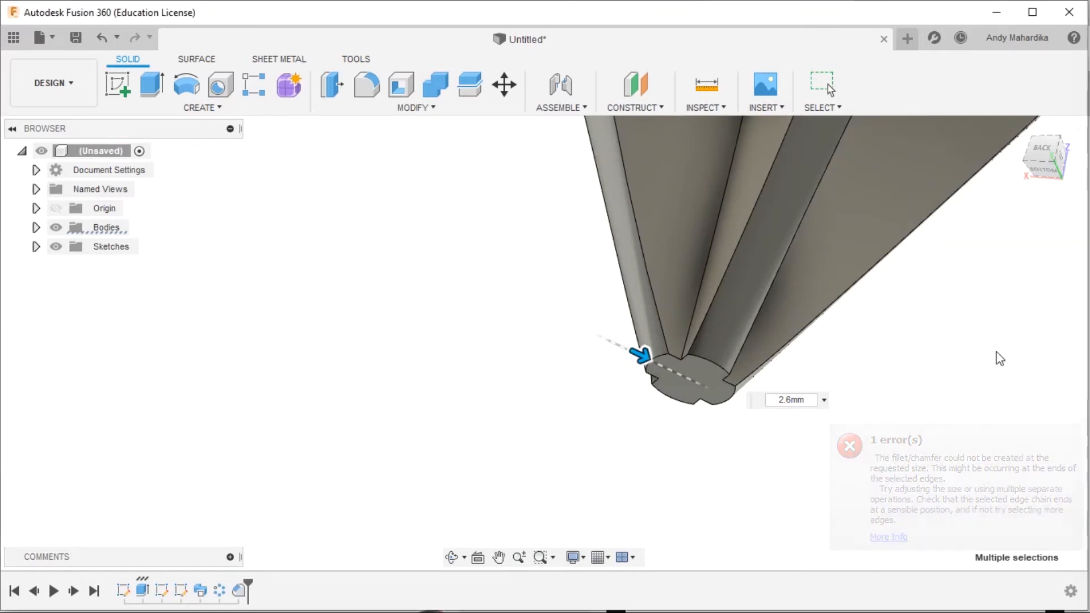
# Start a constant-radius Fillet and select the inner valley edges of two adjacent grooves of the cross-shaped tip.
pyautogui.moveTo(730, 337)
pyautogui.keyDown('shift'); pyautogui.mouseDown(button='middle')
pyautogui.moveTo(685, 336)
pyautogui.moveTo(656, 236)
pyautogui.moveTo(690, 236)
pyautogui.mouseUp(button='middle'); pyautogui.keyUp('shift')
pyautogui.scroll(5, 687, 234)
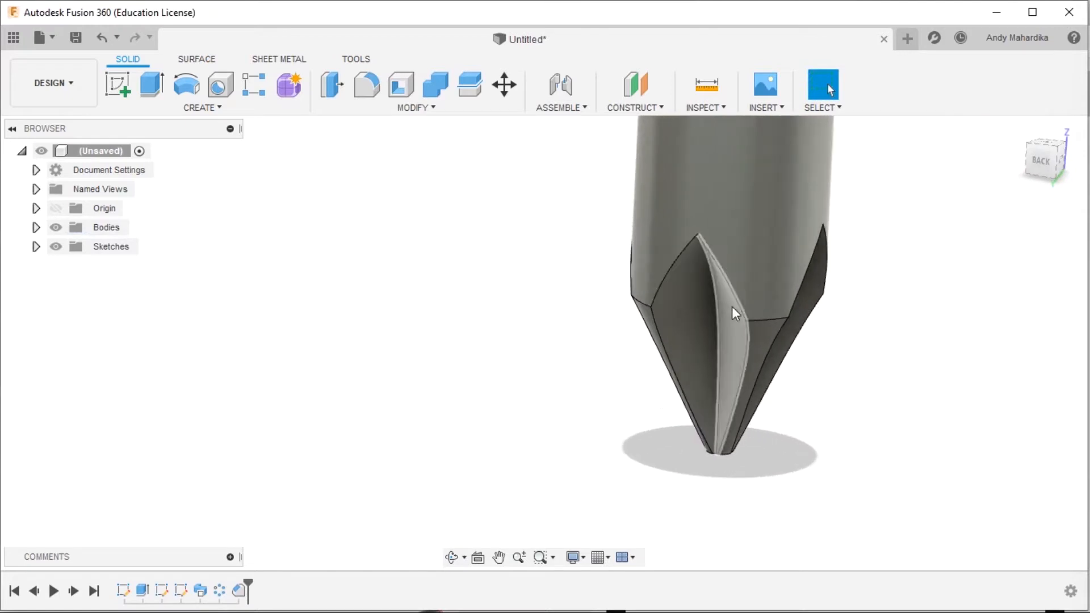
pyautogui.click(368, 86)
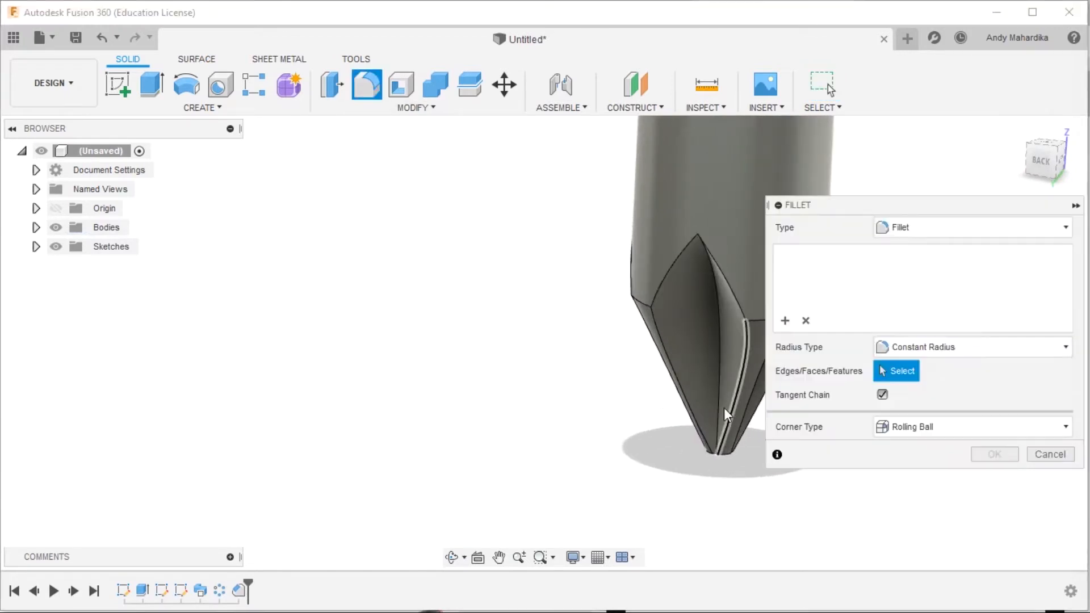
pyautogui.scroll(2, 722, 404)
pyautogui.click(716, 376)
pyautogui.keyDown('shift'); pyautogui.moveTo(717, 376); pyautogui.dragTo(556, 272, button='middle'); pyautogui.keyUp('shift')
pyautogui.click(659, 375)
pyautogui.keyDown('shift'); pyautogui.moveTo(642, 335); pyautogui.dragTo(568, 312, button='middle'); pyautogui.keyUp('shift')
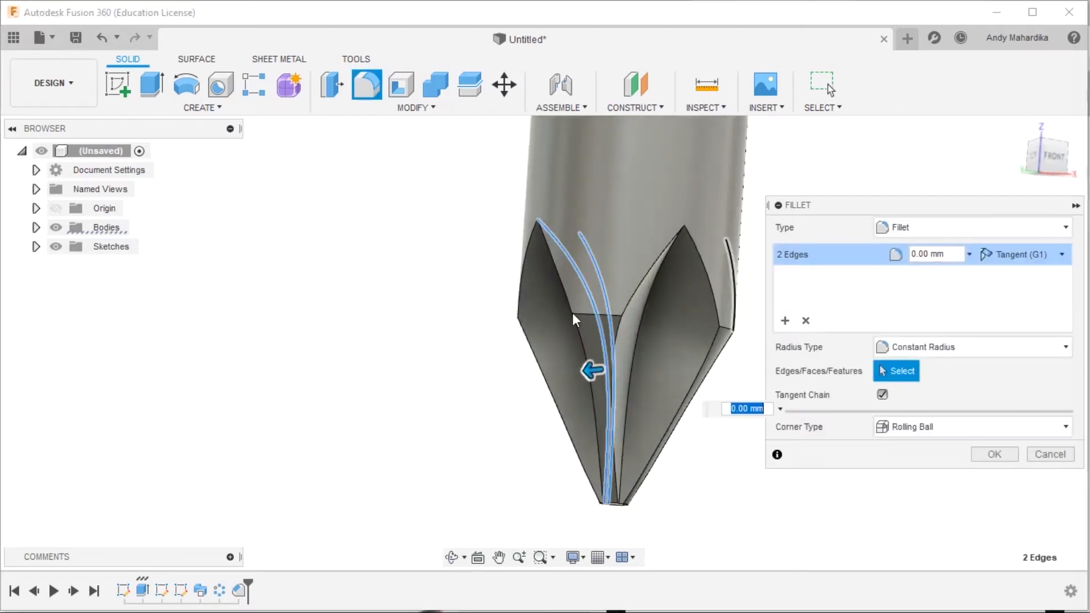
# Add the valley edges of the remaining two grooves to the fillet selection and set its radius to 0.1 mm.
pyautogui.click(639, 328)
pyautogui.keyDown('shift'); pyautogui.moveTo(639, 328); pyautogui.dragTo(680, 370, button='middle'); pyautogui.keyUp('shift')
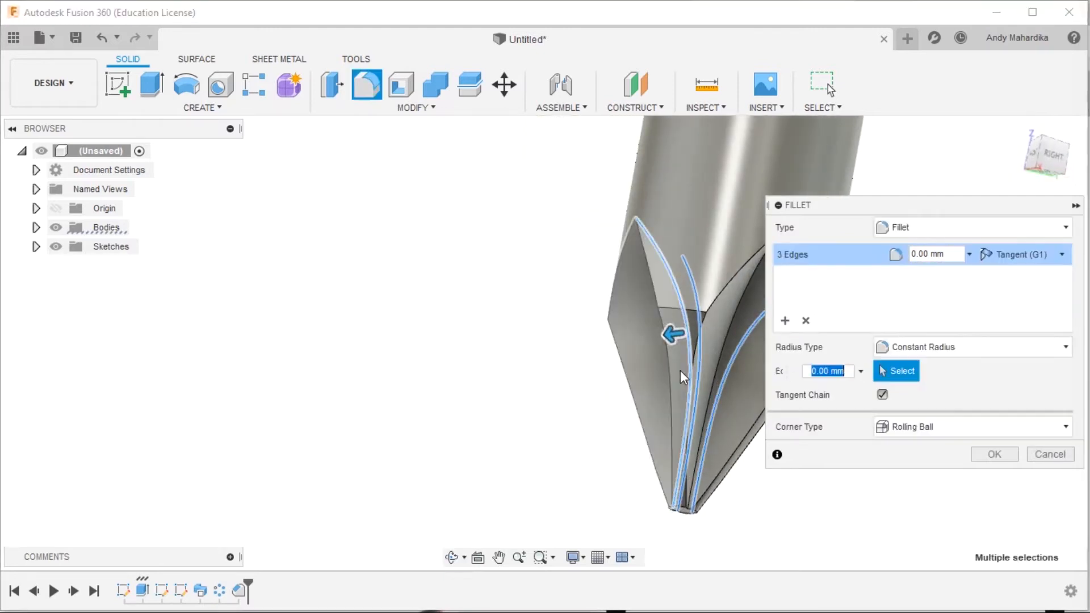
pyautogui.click(734, 319)
pyautogui.keyDown('shift'); pyautogui.moveTo(683, 335); pyautogui.dragTo(493, 170, button='middle'); pyautogui.keyUp('shift')
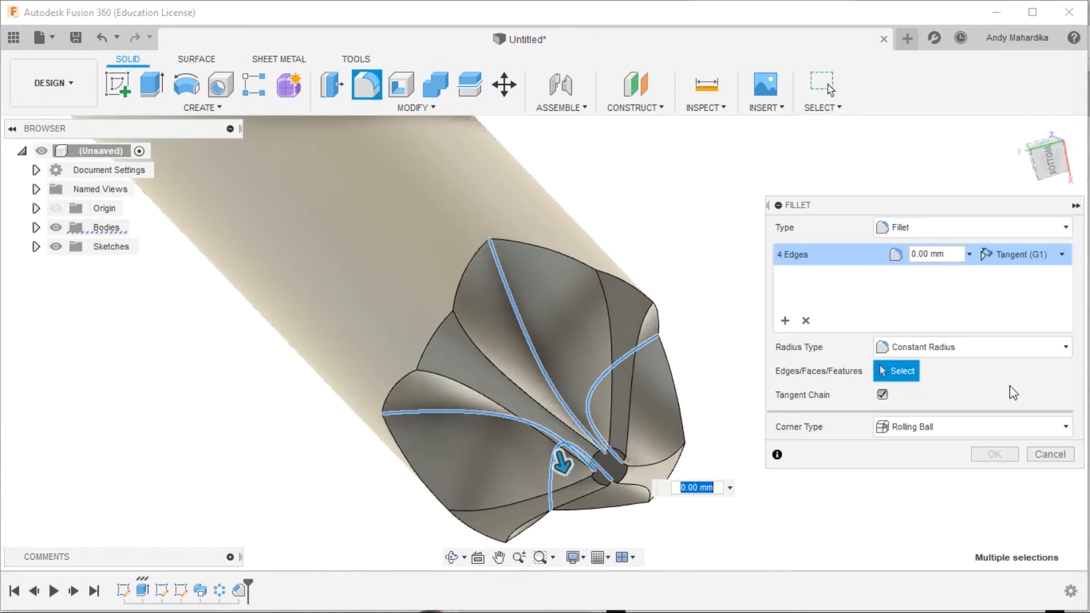
pyautogui.moveTo(959, 258); pyautogui.dragTo(928, 260)
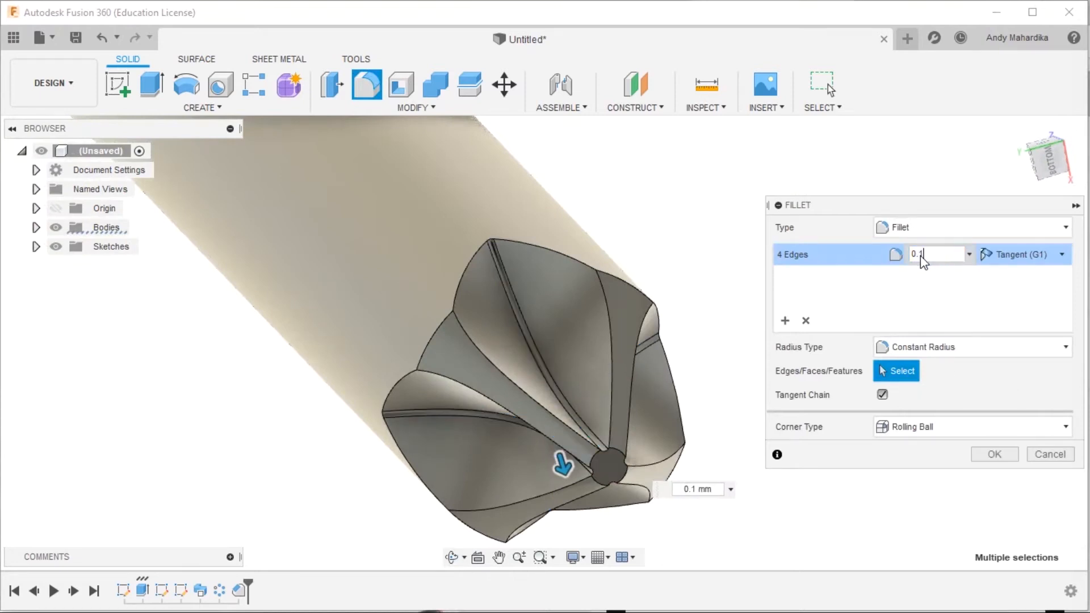
pyautogui.scroll(2, 538, 421)
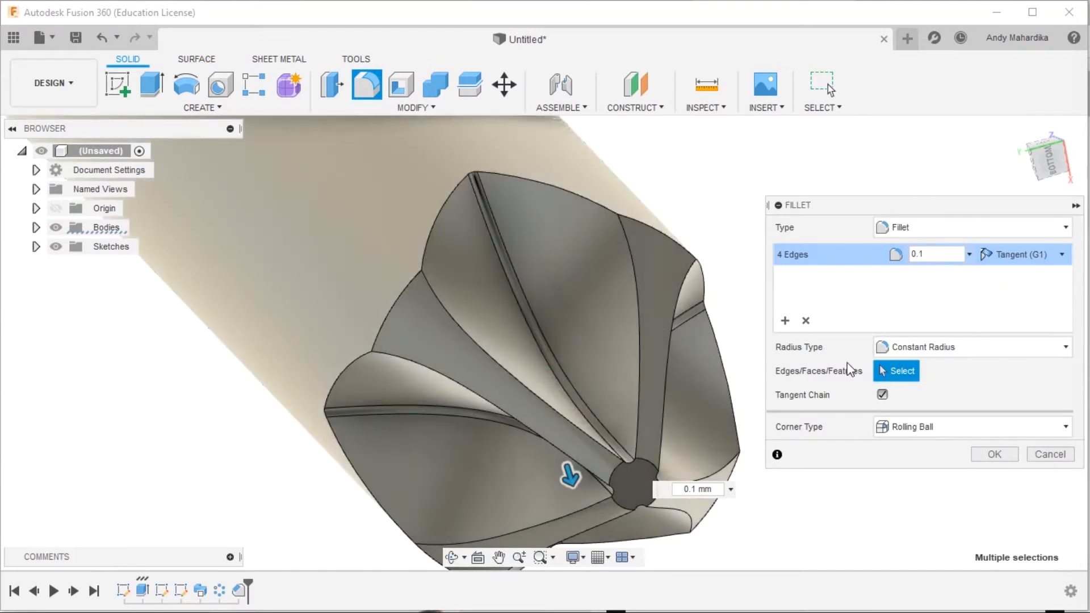
# Add a second fillet selection set containing four of the long side edges along the tip's arms.
pyautogui.click(786, 321)
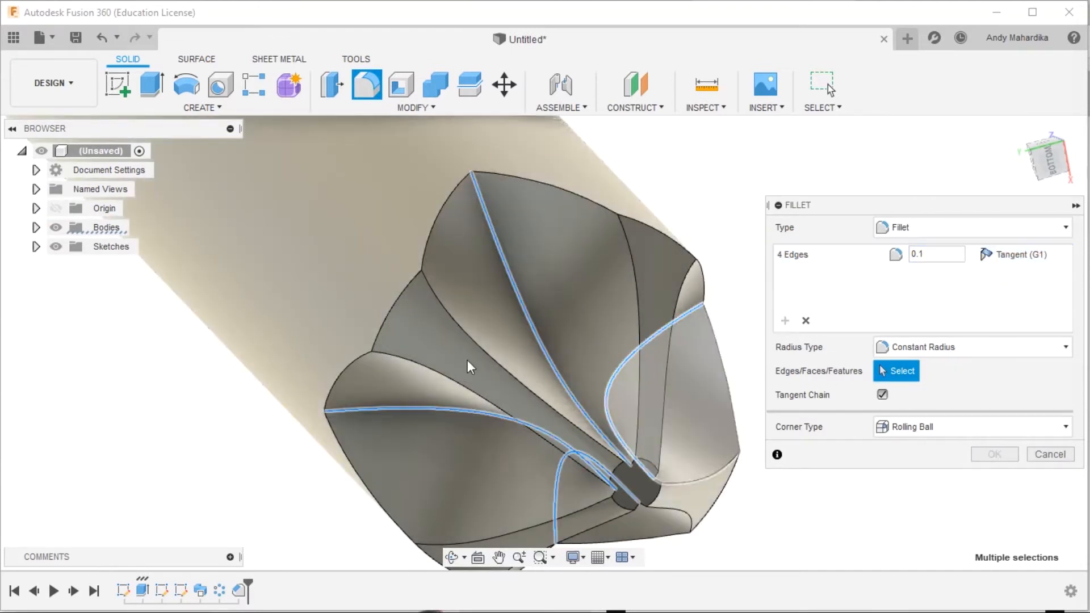
pyautogui.click(482, 353)
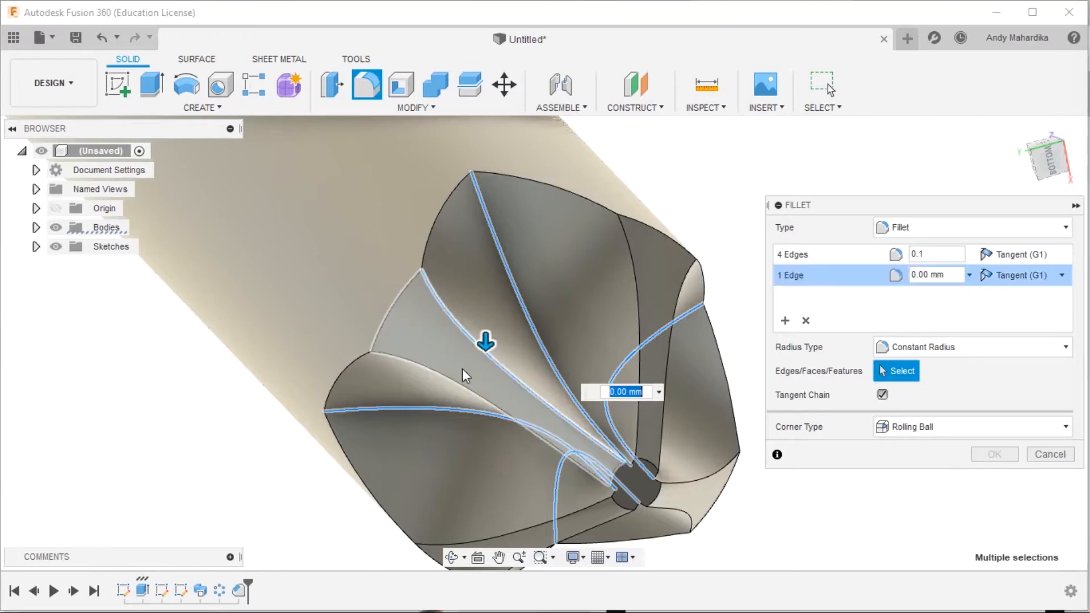
pyautogui.click(637, 308)
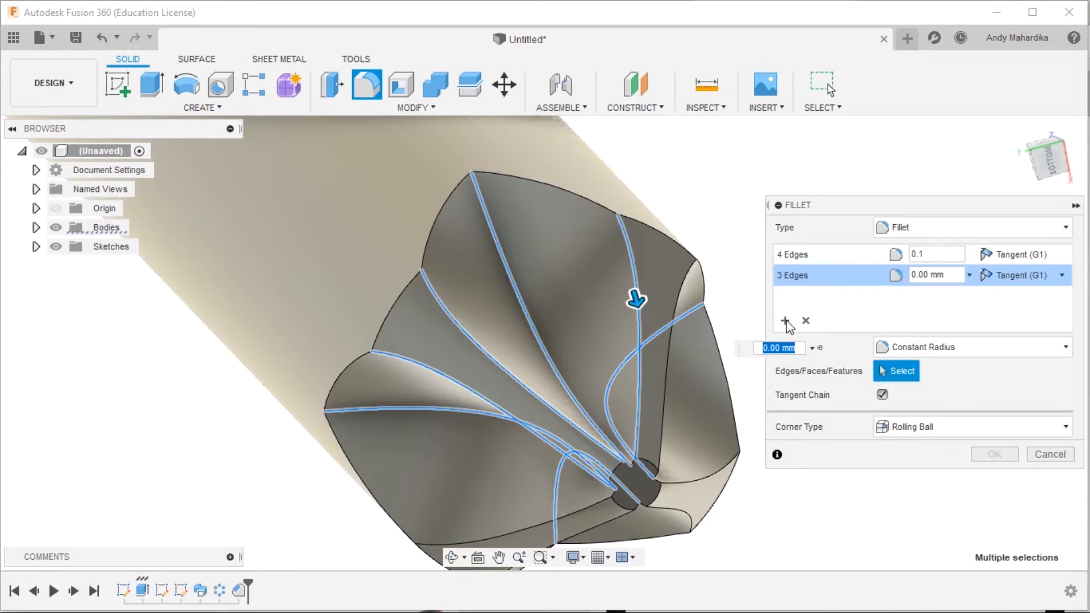
pyautogui.click(684, 281)
# Add the remaining four long side edges of the tip's arms to the second fillet selection set.
pyautogui.keyDown('shift'); pyautogui.moveTo(543, 238); pyautogui.dragTo(454, 210, button='middle'); pyautogui.keyUp('shift')
pyautogui.click(605, 311)
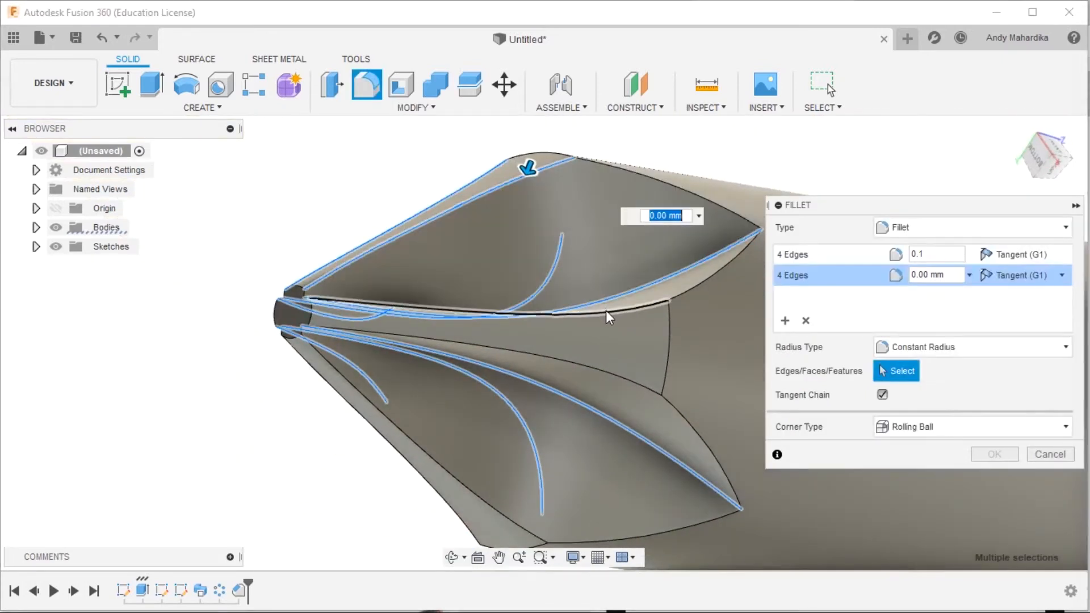
pyautogui.click(614, 374)
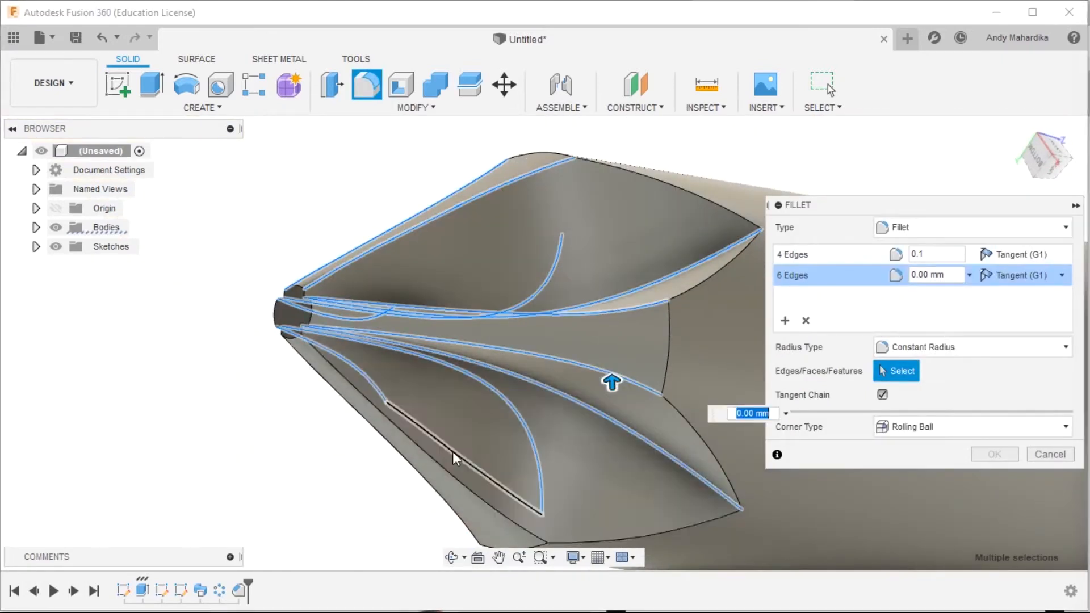
pyautogui.click(432, 457)
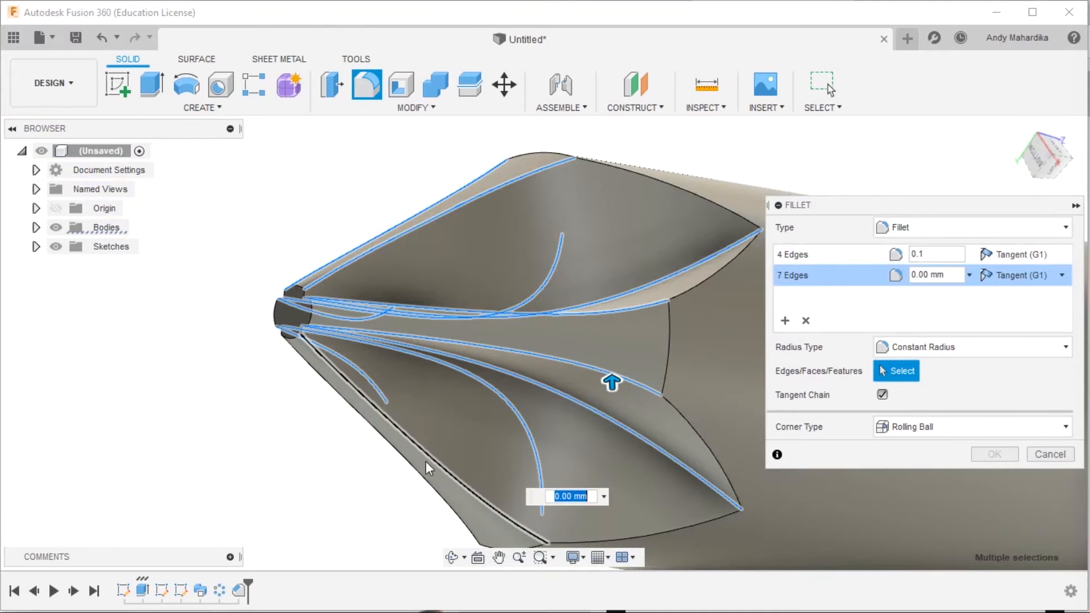
pyautogui.click(379, 441)
# Set the radius of the eight arm side edges to 0.05 mm and complete the fillet.
pyautogui.keyDown('shift'); pyautogui.moveTo(393, 351); pyautogui.dragTo(643, 363, button='middle'); pyautogui.keyUp('shift')
pyautogui.click(942, 277)
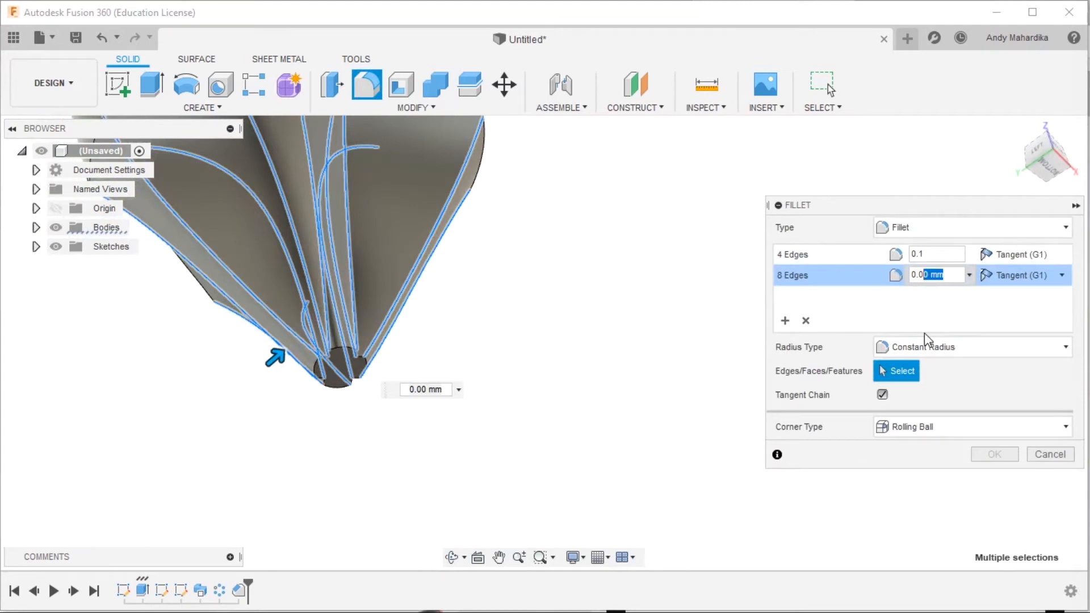
pyautogui.write('5')
pyautogui.press('Return')
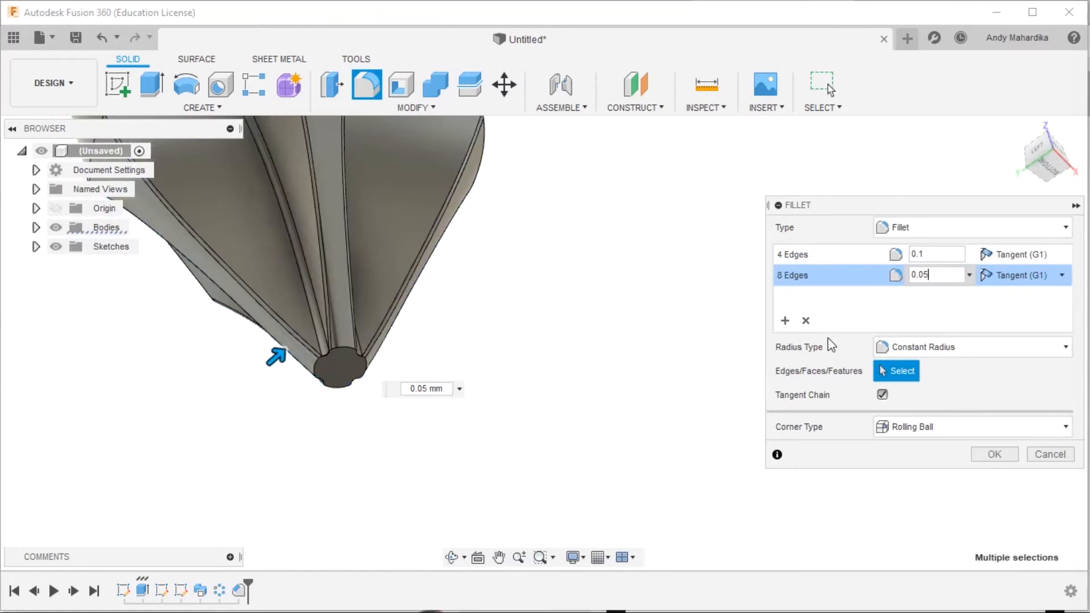
pyautogui.click(1000, 457)
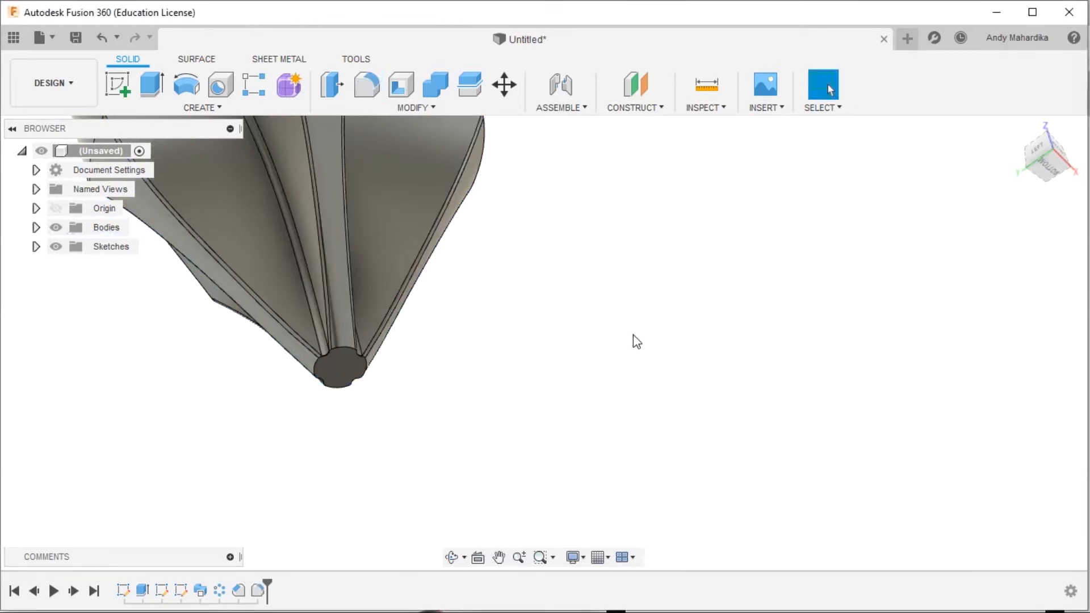
# Start a Fillet on the edge chain around the tip's small flat end face and try a 0.1 mm radius.
pyautogui.scroll(2, 533, 341)
pyautogui.scroll(-3, 282, 333)
pyautogui.scroll(4, 220, 334)
pyautogui.scroll(2, 231, 397)
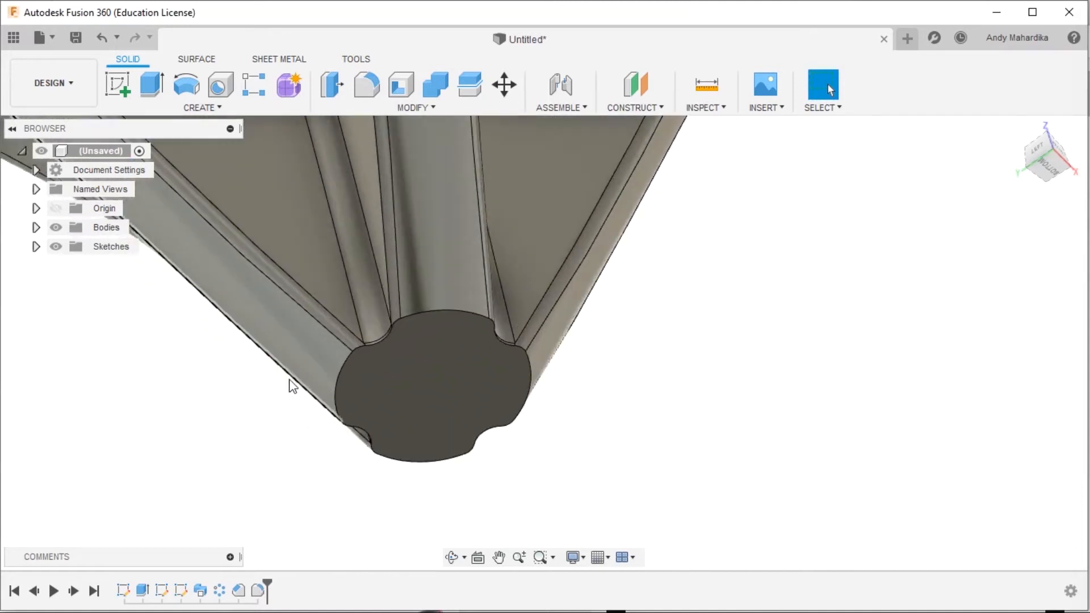
pyautogui.click(366, 84)
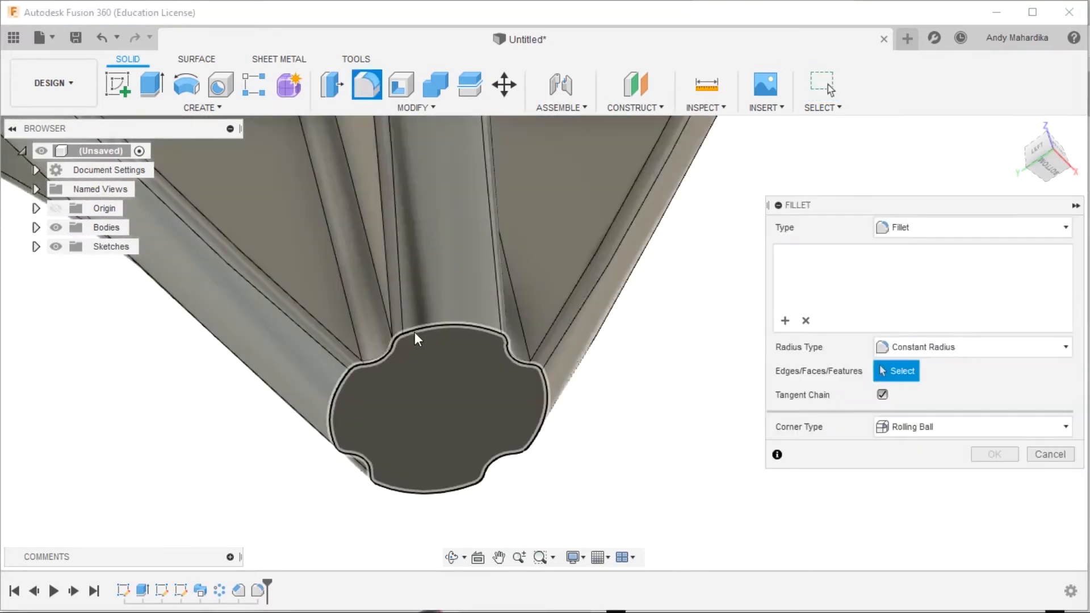
pyautogui.click(415, 330)
pyautogui.moveTo(946, 255); pyautogui.dragTo(920, 256)
pyautogui.write('1')
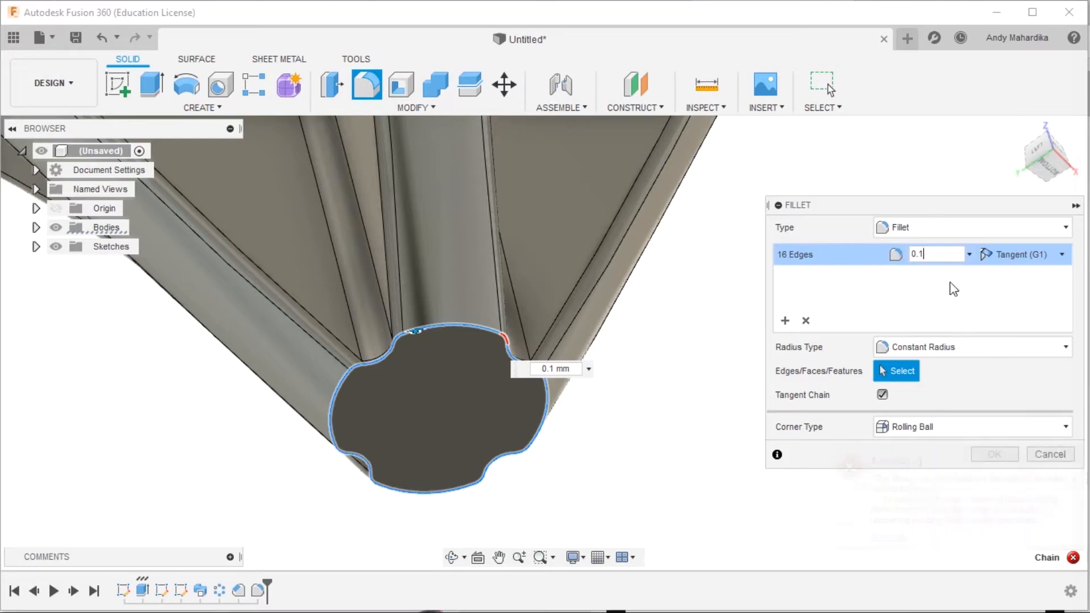
# Set the radius of the end-face edge chain to 0.05 mm and complete the fillet.
pyautogui.doubleClick(919, 255)
pyautogui.write('05')
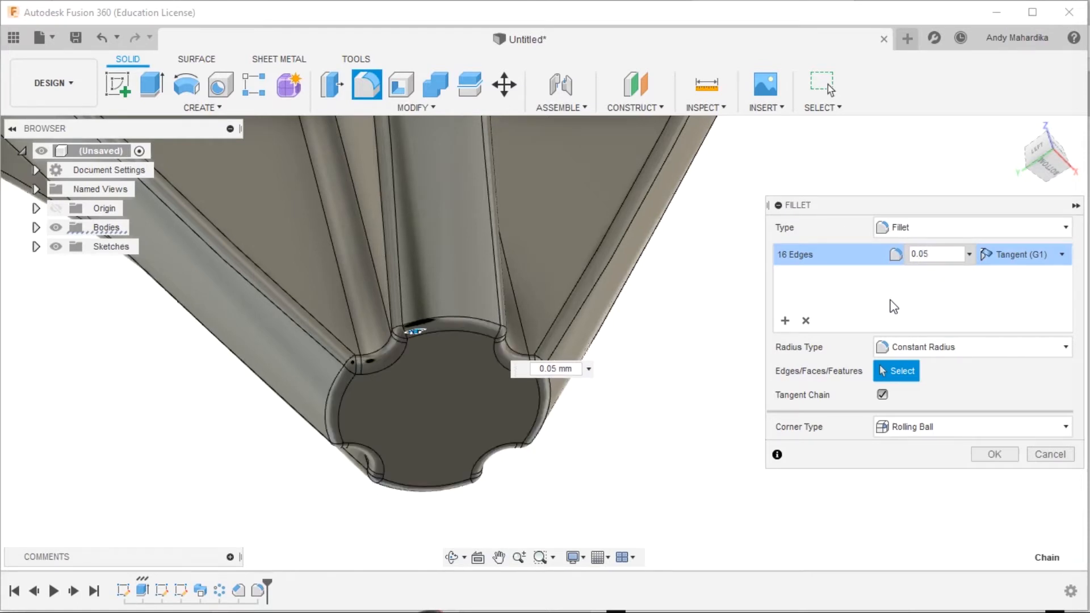
pyautogui.click(995, 455)
# Examine the filleted tip from several sides, as well as the rod's full length and its flat opposite end.
pyautogui.keyDown('shift'); pyautogui.moveTo(703, 401); pyautogui.dragTo(687, 284, button='middle'); pyautogui.keyUp('shift')
pyautogui.scroll(3, 588, 322)
pyautogui.keyDown('shift'); pyautogui.moveTo(589, 321); pyautogui.dragTo(817, 290, button='middle'); pyautogui.keyUp('shift')
pyautogui.scroll(-5, 492, 404)
pyautogui.scroll(-5, 504, 379)
pyautogui.scroll(3, 580, 229)
pyautogui.keyDown('shift'); pyautogui.moveTo(581, 231); pyautogui.dragTo(584, 200, button='middle'); pyautogui.keyUp('shift')
pyautogui.scroll(3, 567, 277)
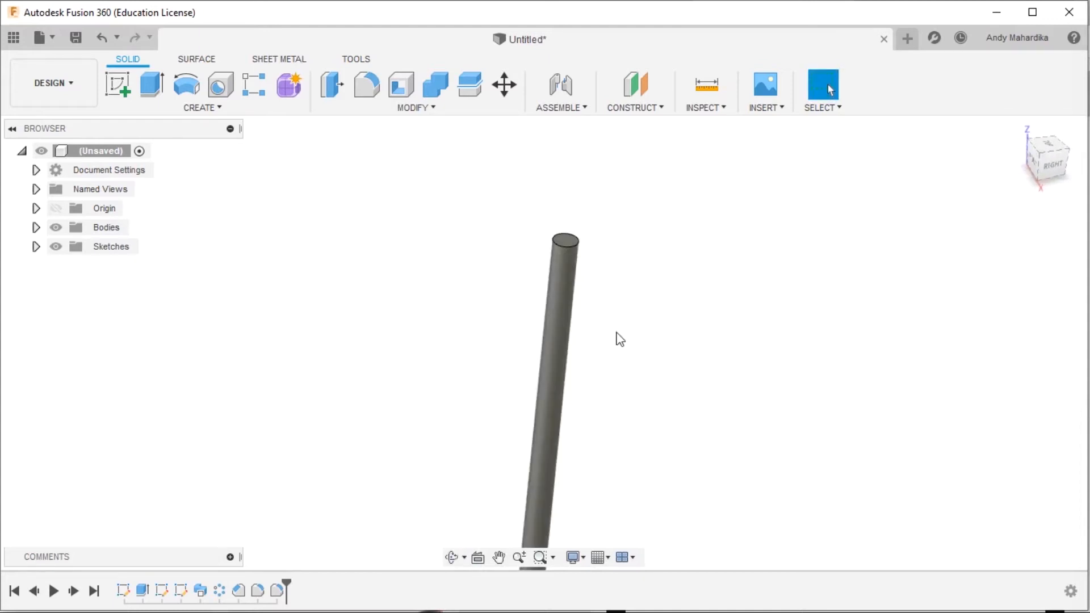
pyautogui.scroll(1, 567, 291)
pyautogui.scroll(2, 566, 287)
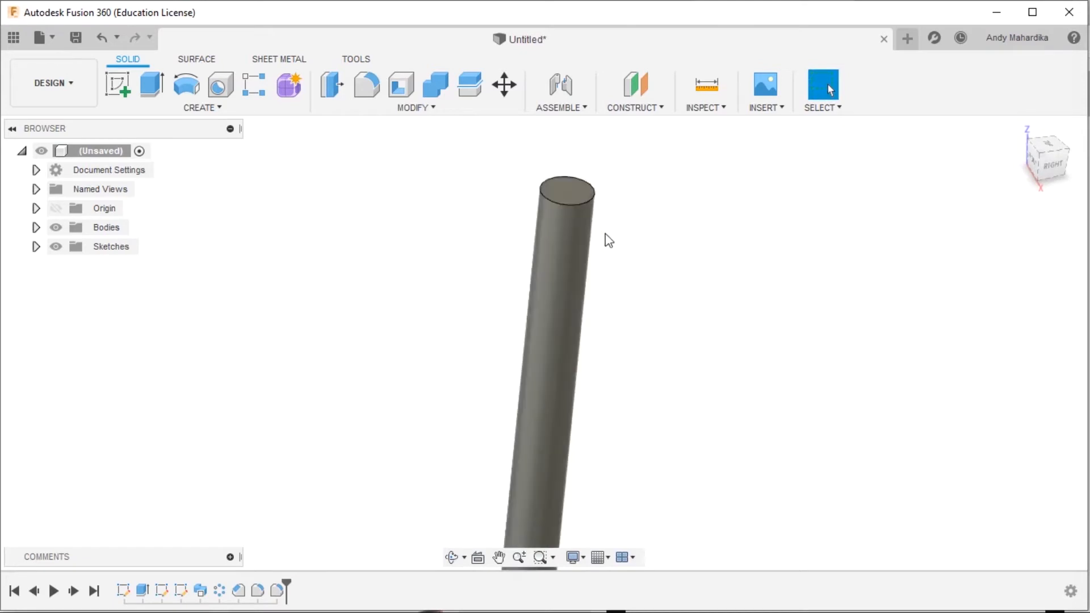
pyautogui.scroll(-3, 527, 219)
pyautogui.scroll(4, 516, 404)
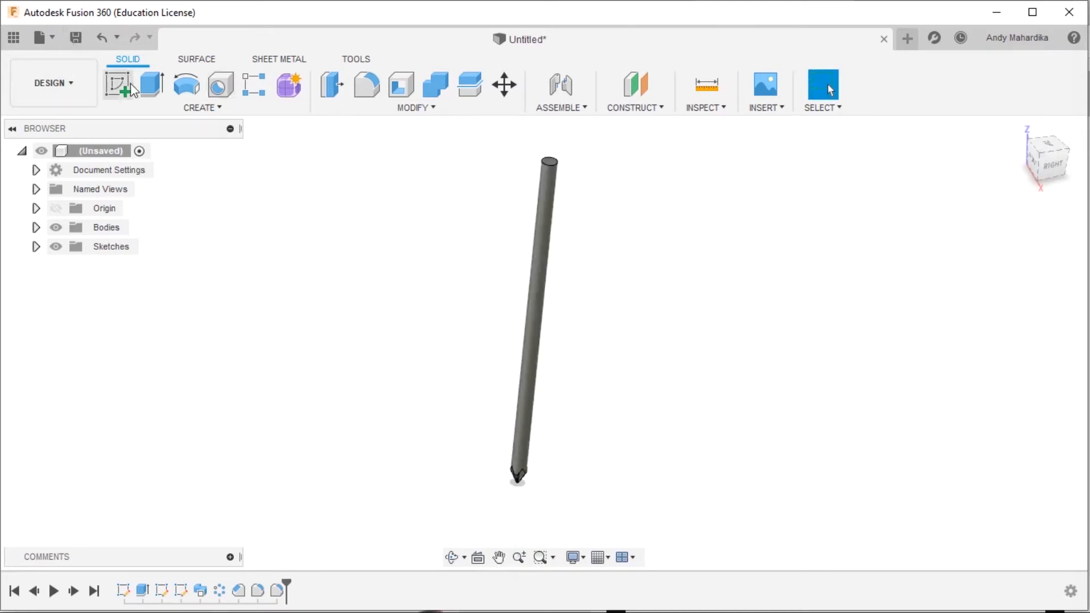
# Start a sketch on the vertical YZ plane and draw a circle about 11.7 mm in diameter on the rod's axis near its flat upper end.
pyautogui.click(117, 84)
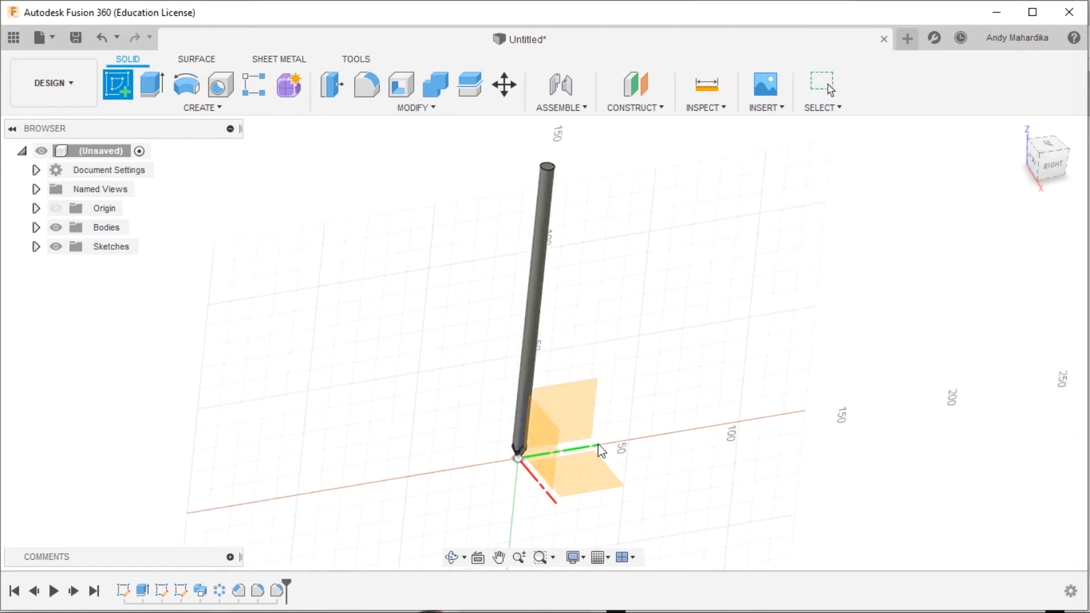
pyautogui.click(577, 414)
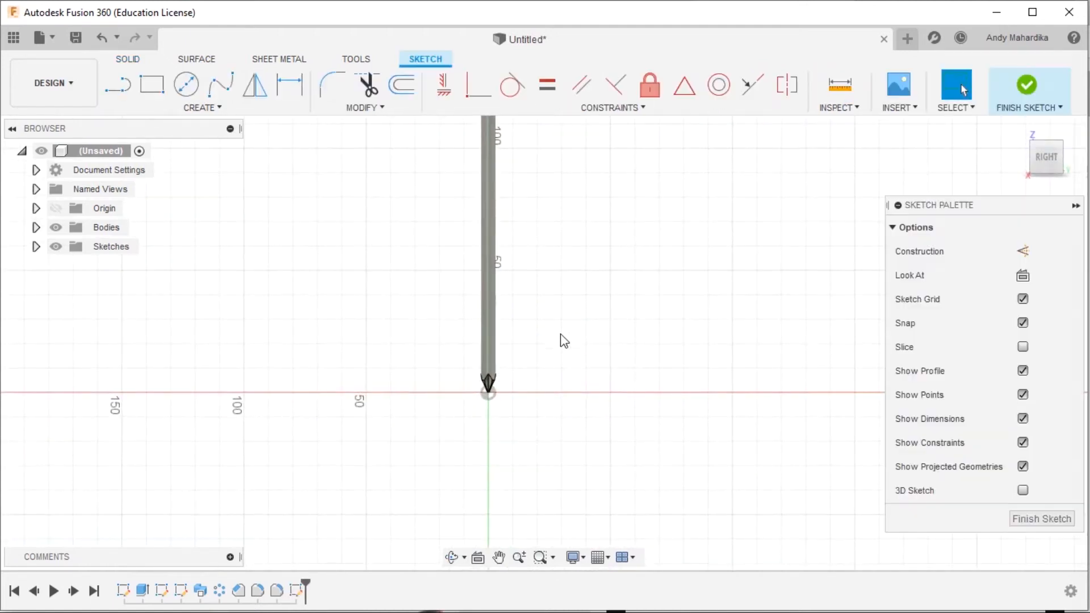
pyautogui.scroll(4, 515, 182)
pyautogui.scroll(5, 489, 224)
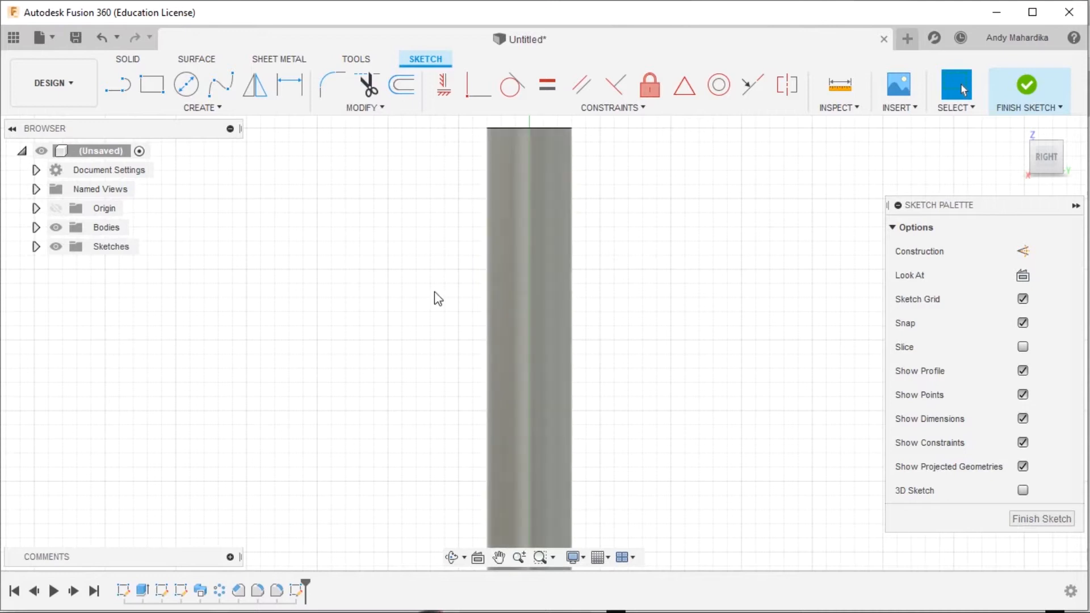
pyautogui.click(186, 84)
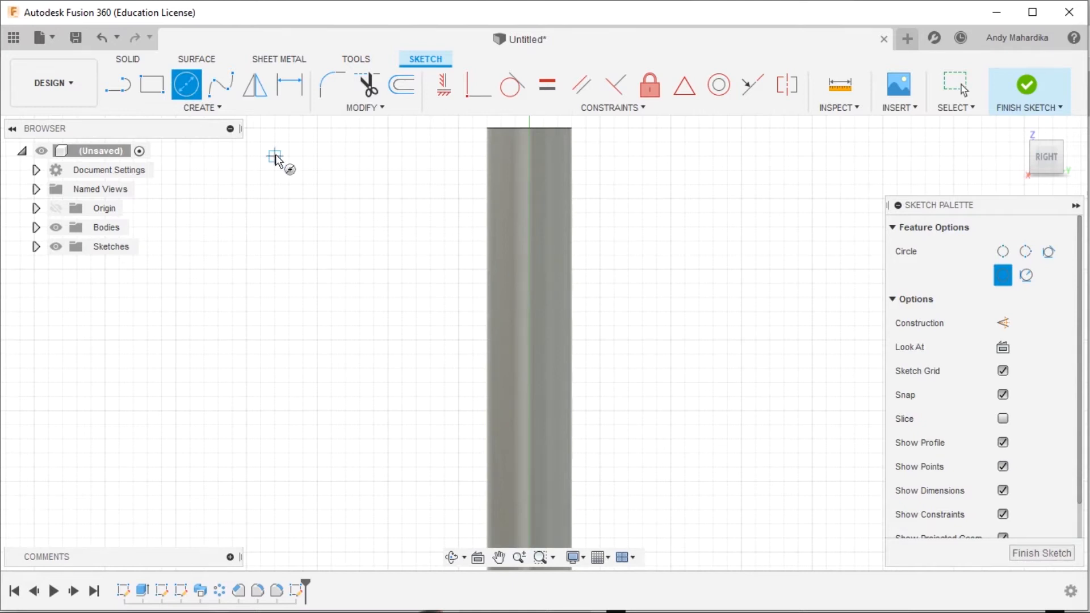
pyautogui.click(529, 282)
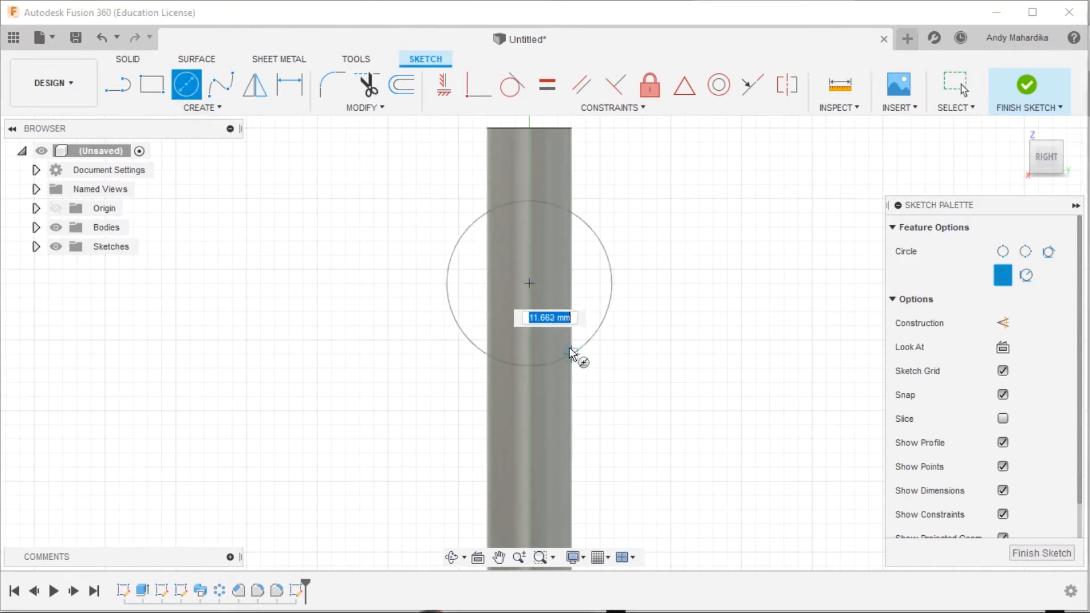
pyautogui.click(572, 354)
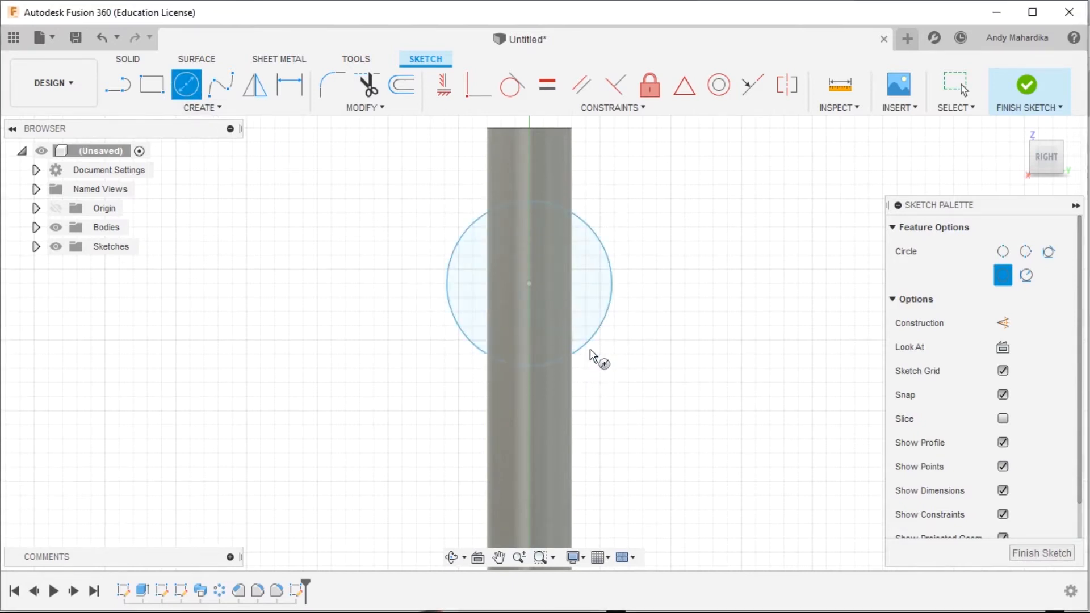
# Dimension the circle's diameter as 8 mm.
pyautogui.press('d')
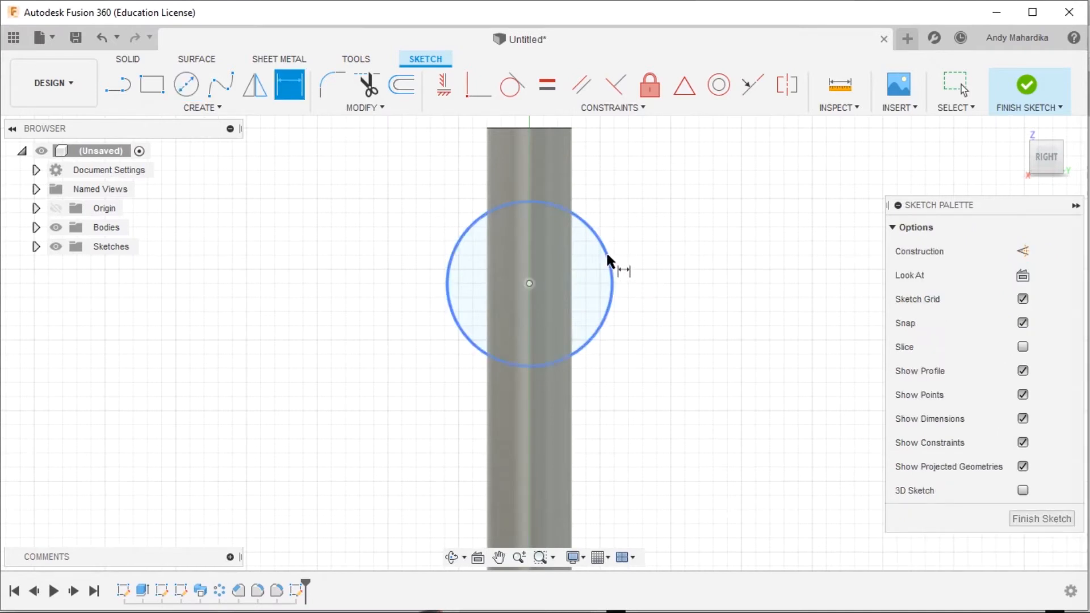
pyautogui.click(606, 258)
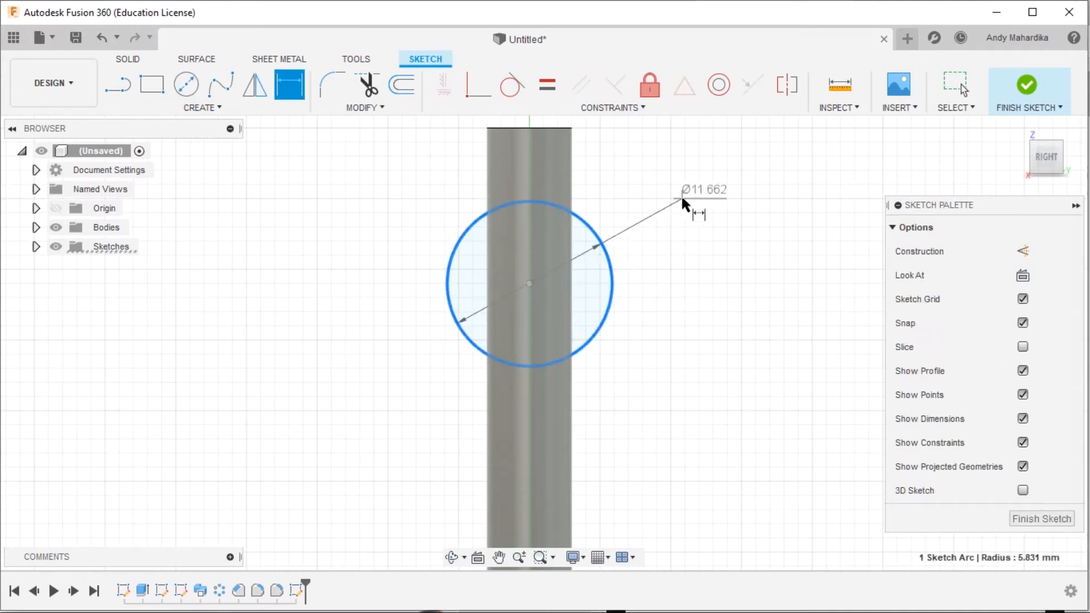
pyautogui.click(681, 196)
pyautogui.write('8')
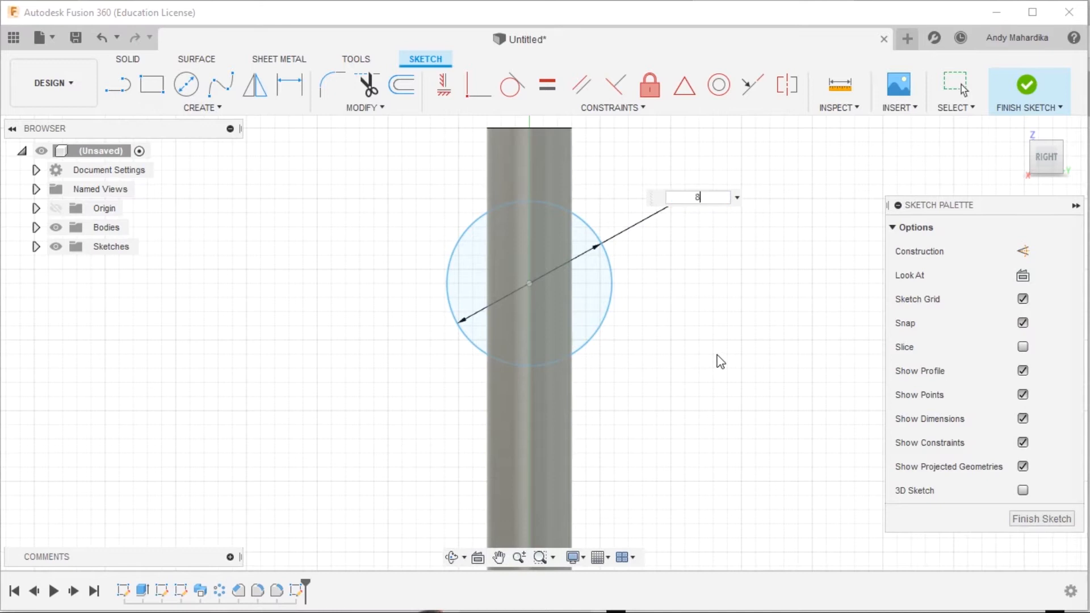
pyautogui.press('Return')
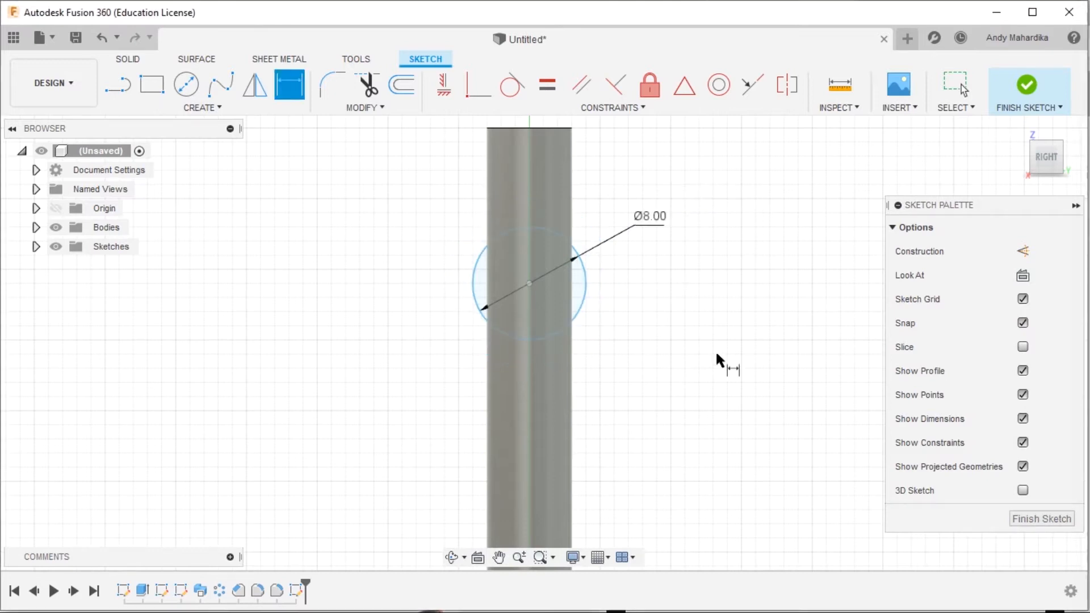
# Change the circle's diameter dimension to 10 mm.
pyautogui.doubleClick(654, 218)
pyautogui.write('10')
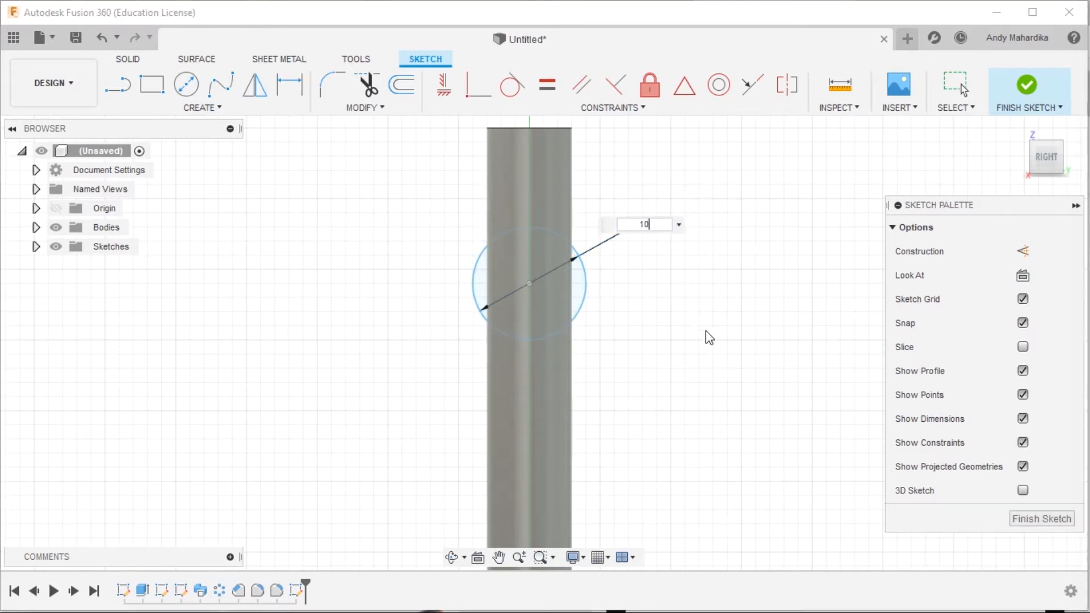
pyautogui.press('Return')
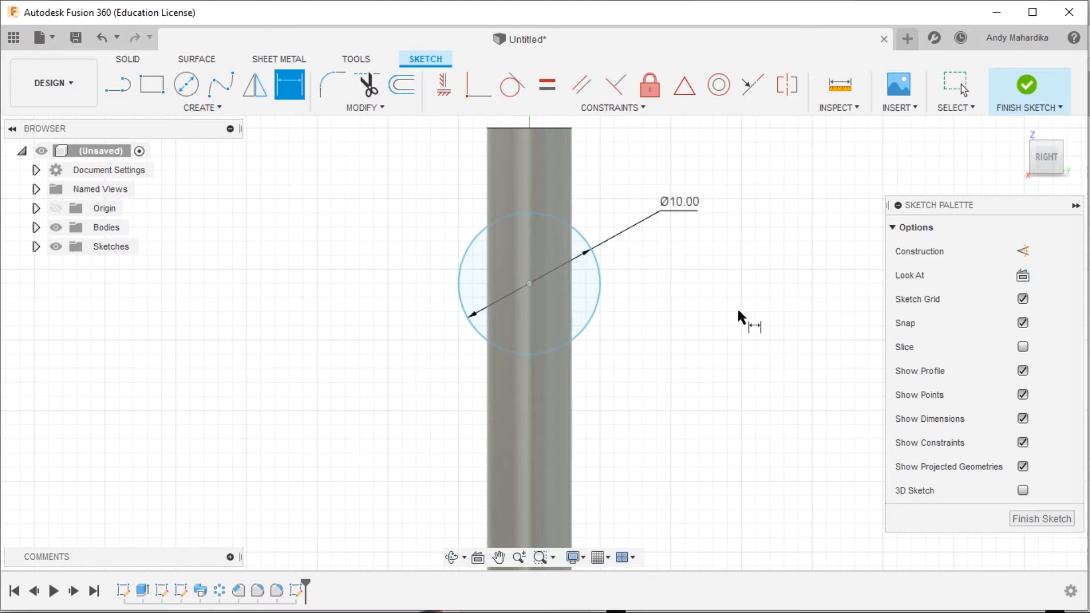
# Finish the sketch and set up an extrusion of the 10 mm circle, symmetric with a distance of 1.5 mm to each side.
pyautogui.click(1026, 85)
pyautogui.keyDown('shift'); pyautogui.moveTo(641, 306); pyautogui.dragTo(669, 336, button='middle'); pyautogui.keyUp('shift')
pyautogui.scroll(4, 533, 219)
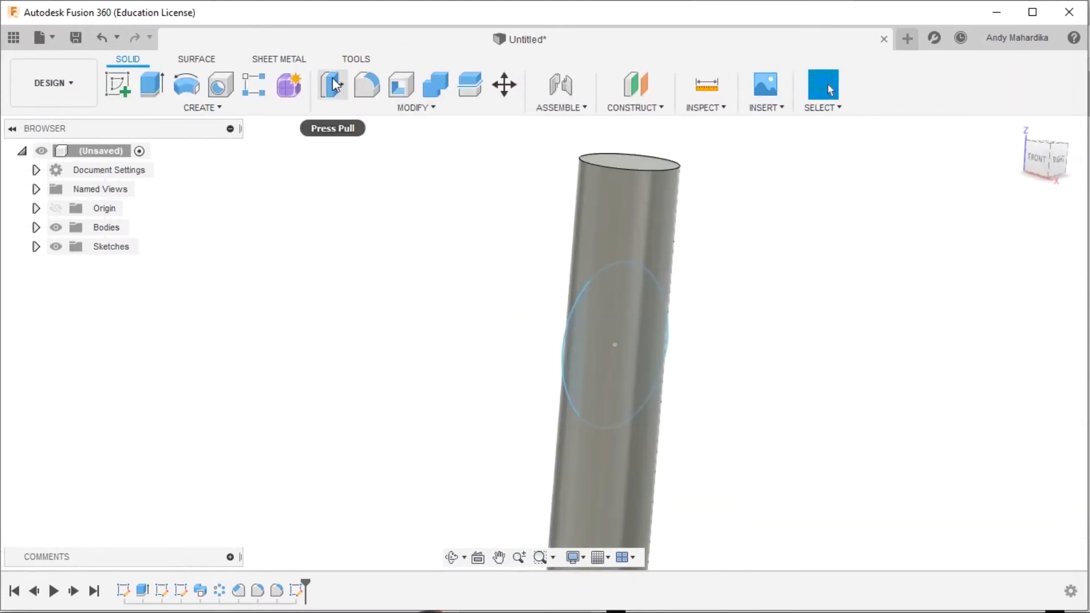
pyautogui.click(152, 86)
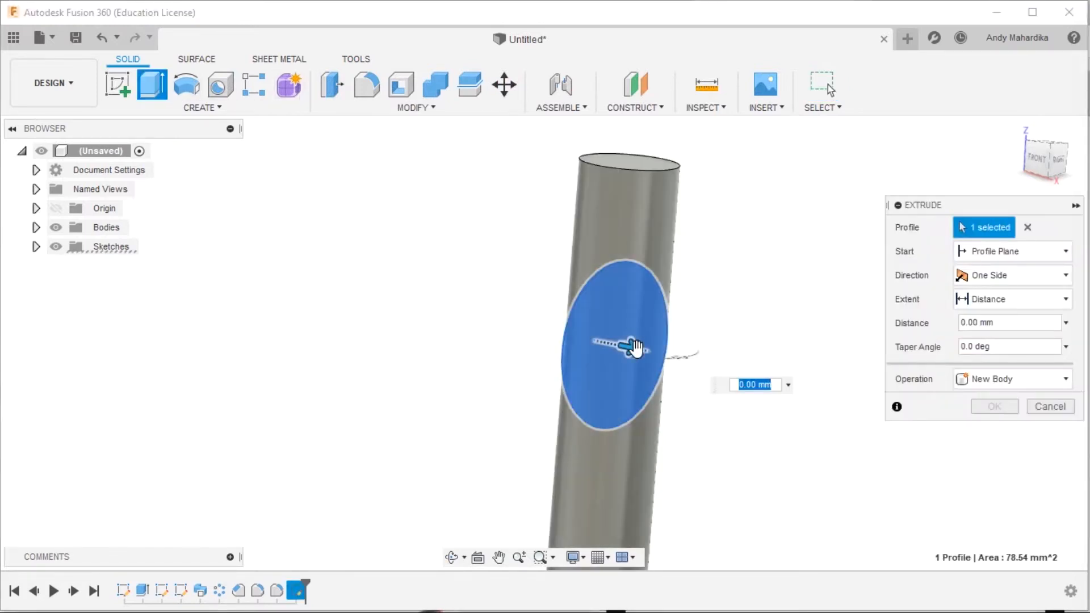
pyautogui.click(1042, 281)
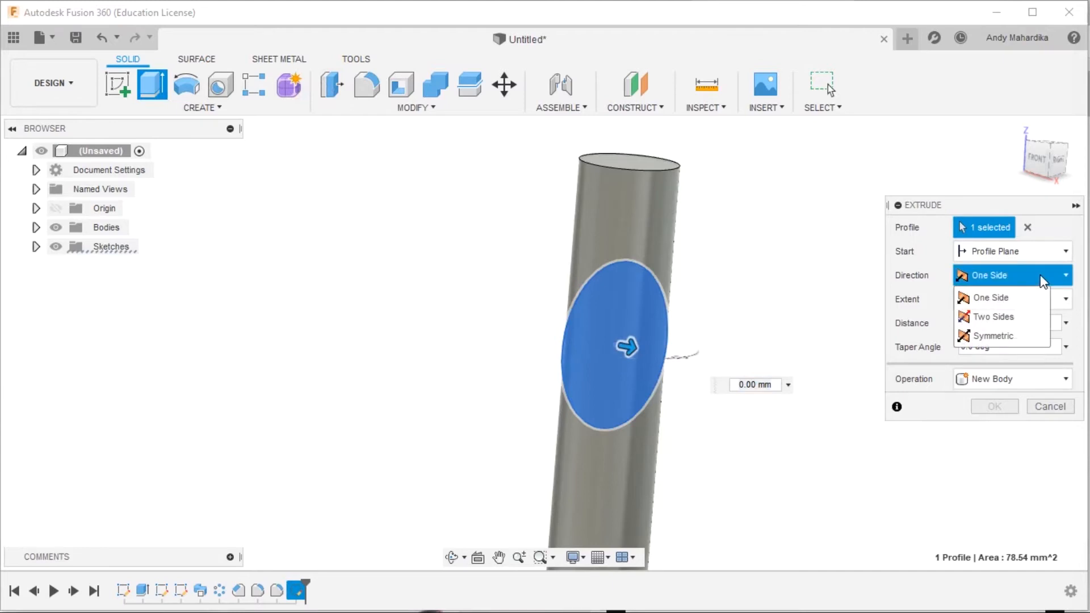
pyautogui.click(997, 337)
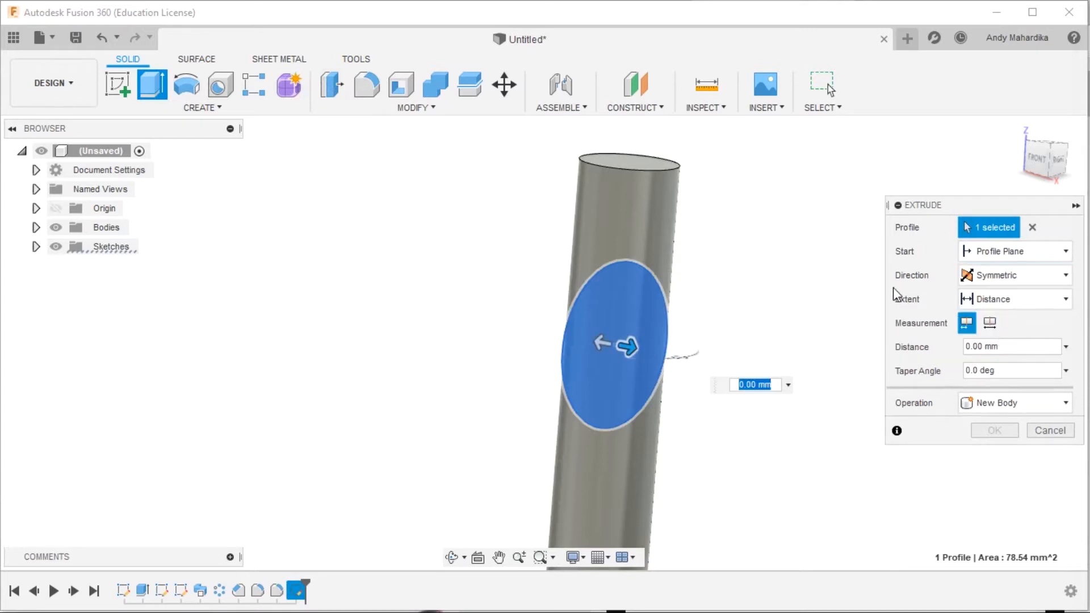
pyautogui.click(631, 344)
pyautogui.write('1')
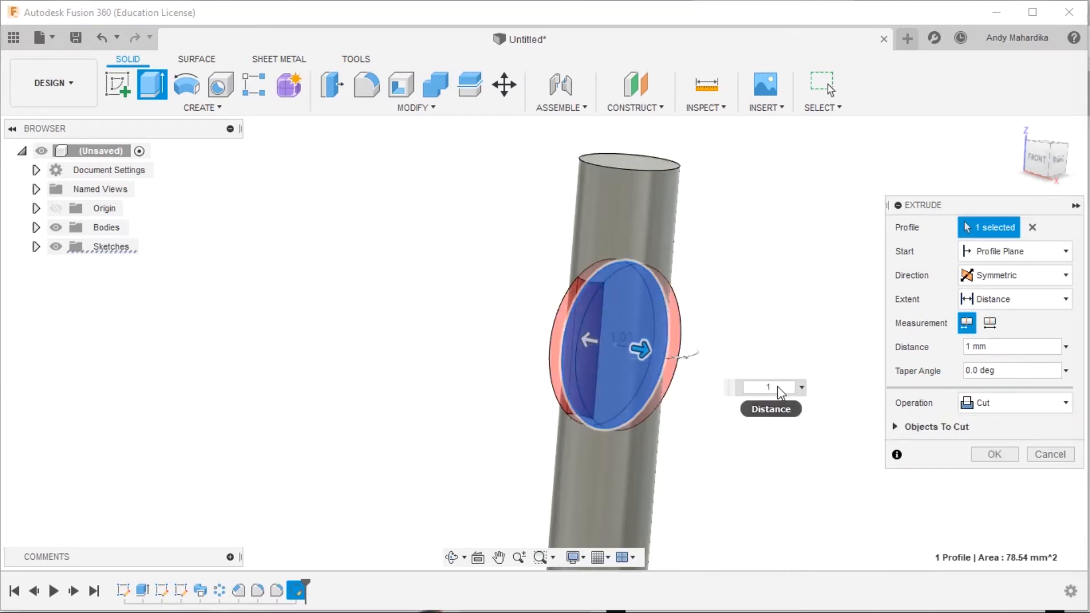
pyautogui.write('.5')
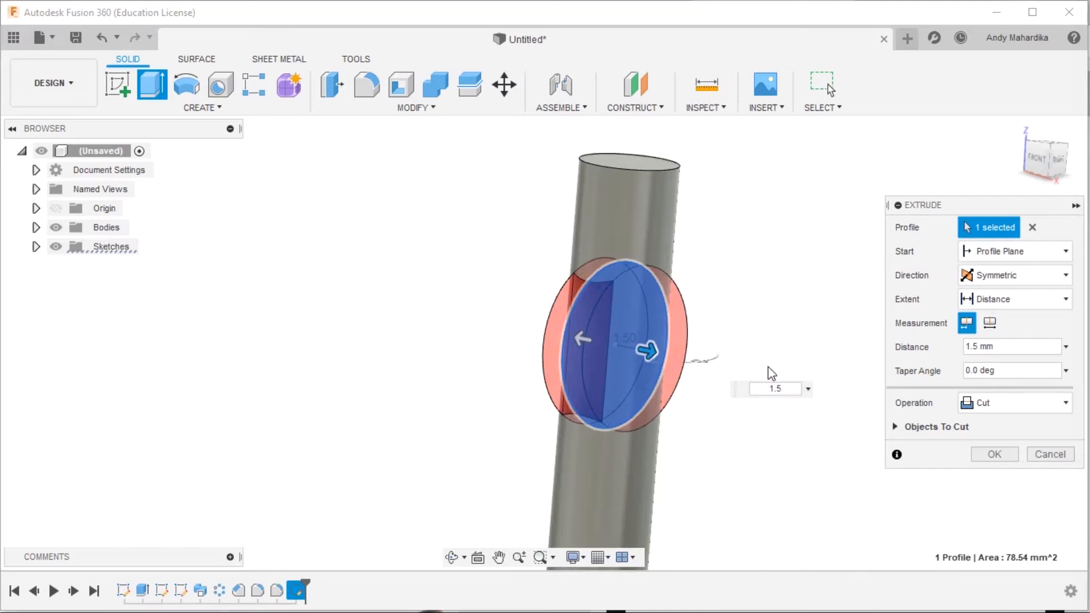
# Switch the circle's extrusion from cutting to Join and create the disc on the rod.
pyautogui.keyDown('shift'); pyautogui.moveTo(469, 312); pyautogui.dragTo(483, 358, button='middle'); pyautogui.keyUp('shift')
pyautogui.keyDown('shift'); pyautogui.moveTo(603, 324); pyautogui.dragTo(625, 314, button='middle'); pyautogui.keyUp('shift')
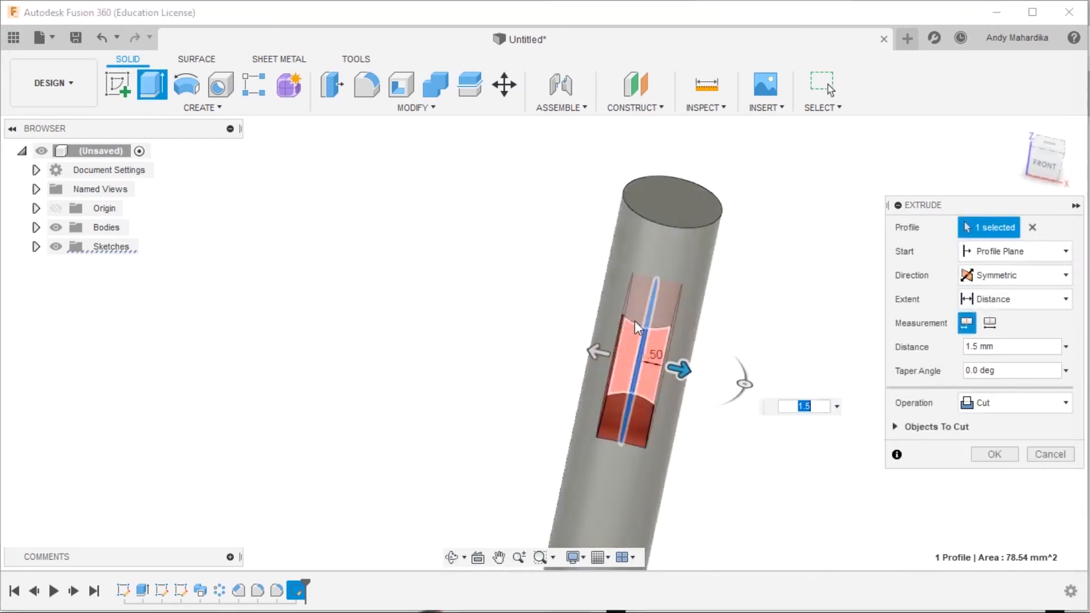
pyautogui.scroll(3, 657, 349)
pyautogui.scroll(3, 653, 342)
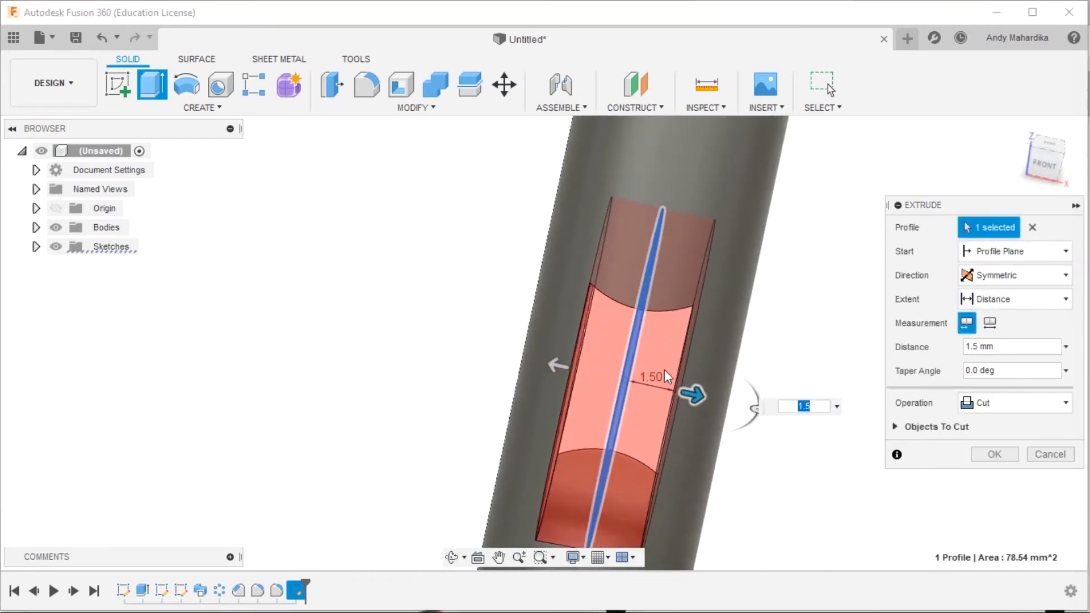
pyautogui.scroll(-3, 656, 329)
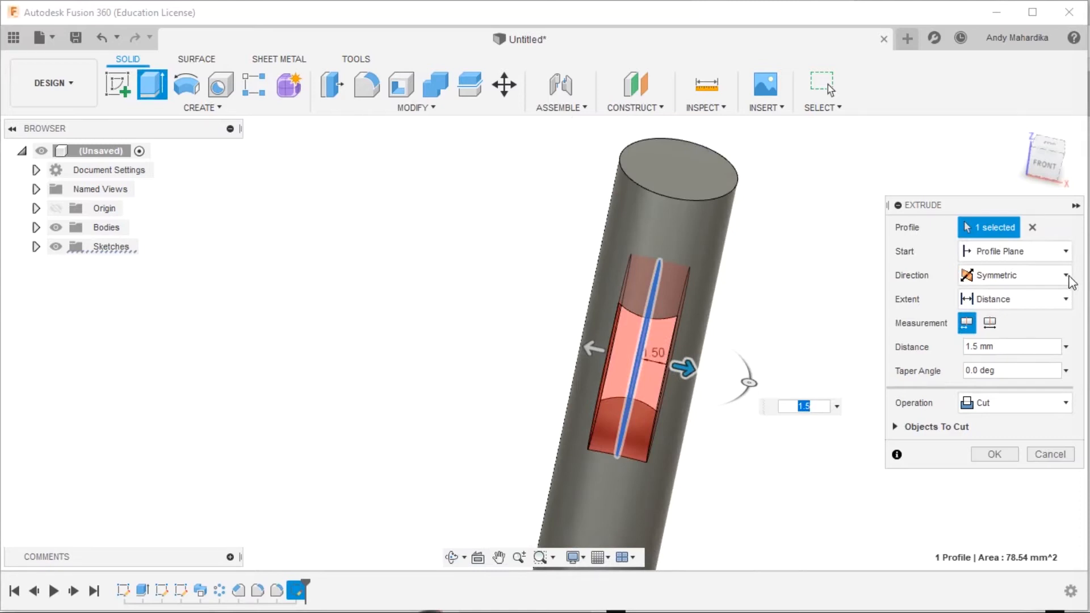
pyautogui.keyDown('shift'); pyautogui.moveTo(657, 348); pyautogui.dragTo(706, 309, button='middle'); pyautogui.keyUp('shift')
pyautogui.keyDown('shift'); pyautogui.moveTo(512, 311); pyautogui.dragTo(543, 321, button='middle'); pyautogui.keyUp('shift')
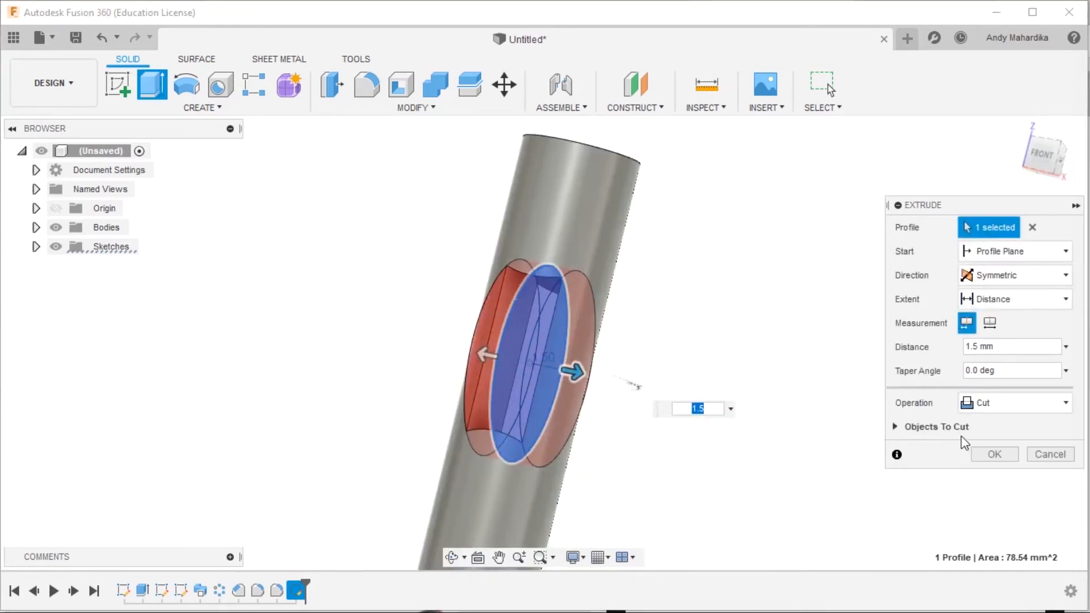
pyautogui.click(1011, 410)
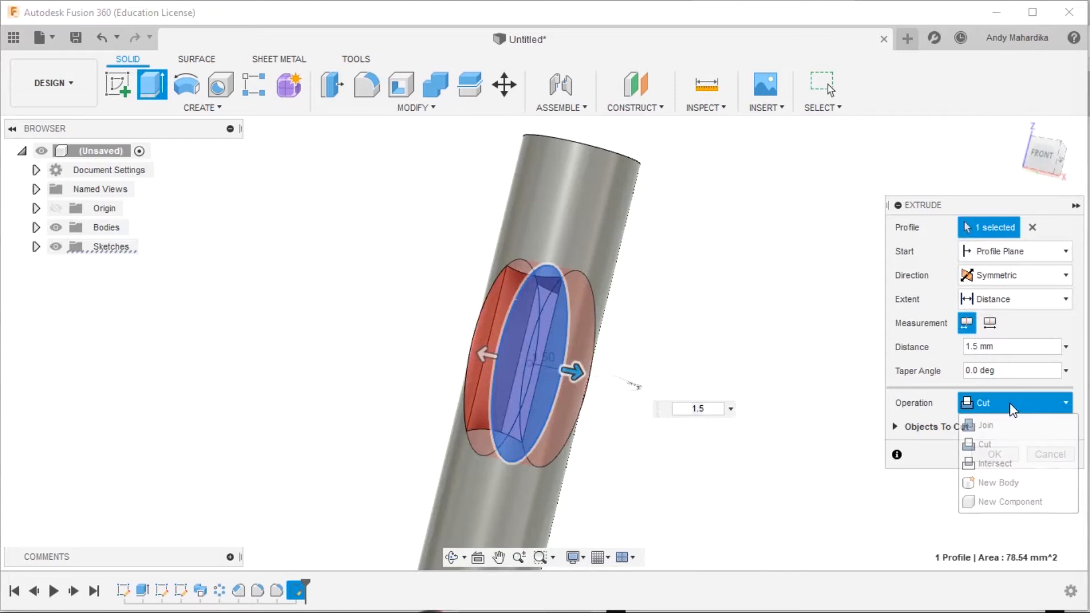
pyautogui.click(987, 427)
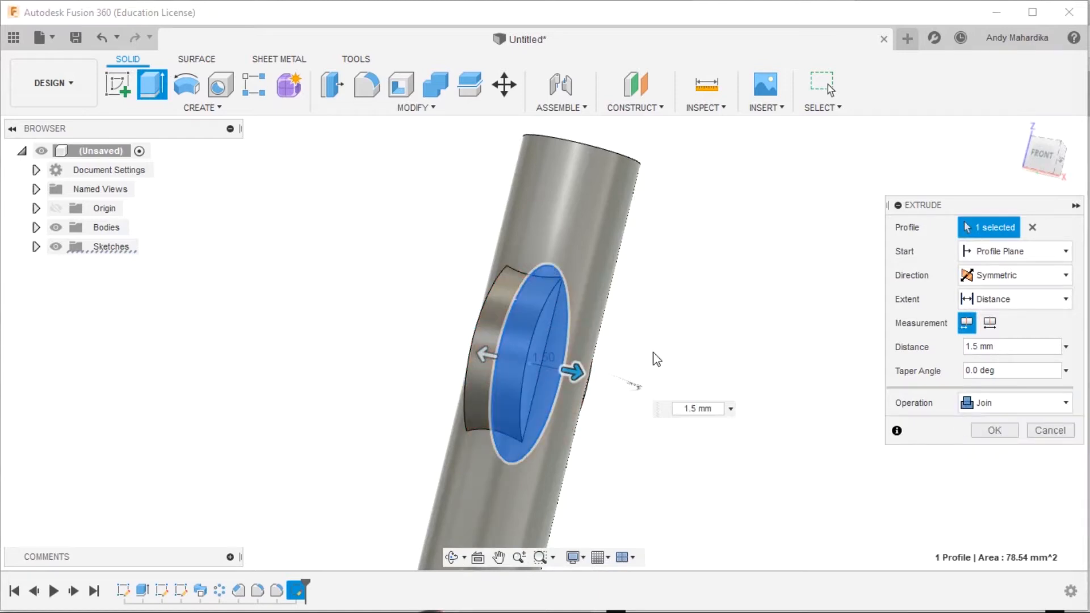
pyautogui.click(994, 430)
# Start a new sketch on the vertical YZ plane through the rod's axis.
pyautogui.keyDown('shift'); pyautogui.moveTo(731, 306); pyautogui.dragTo(510, 355, button='middle'); pyautogui.keyUp('shift')
pyautogui.scroll(-9, 516, 356)
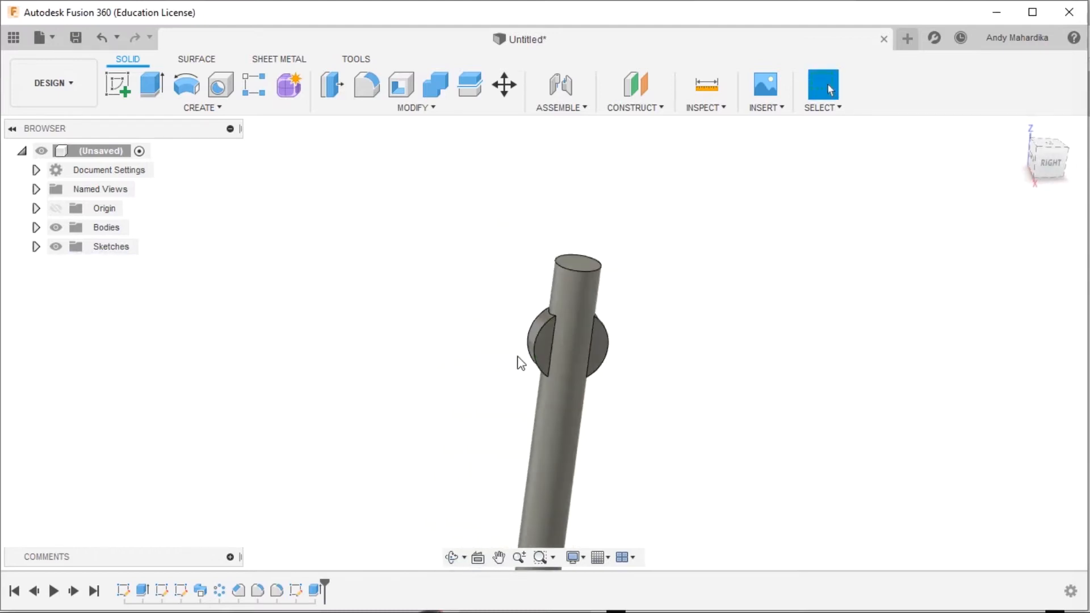
pyautogui.scroll(3, 559, 516)
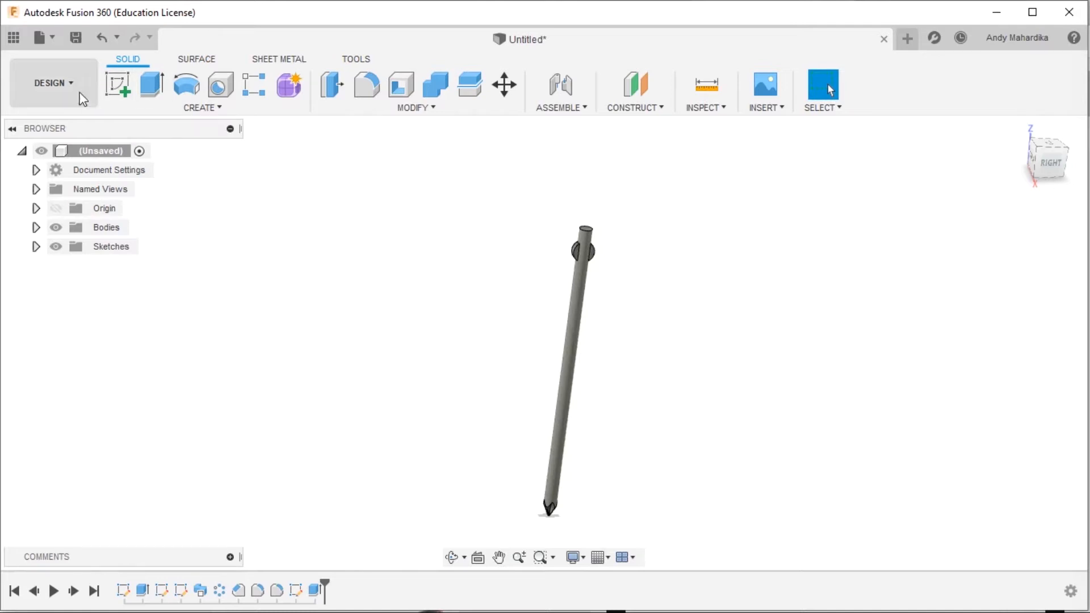
pyautogui.click(116, 86)
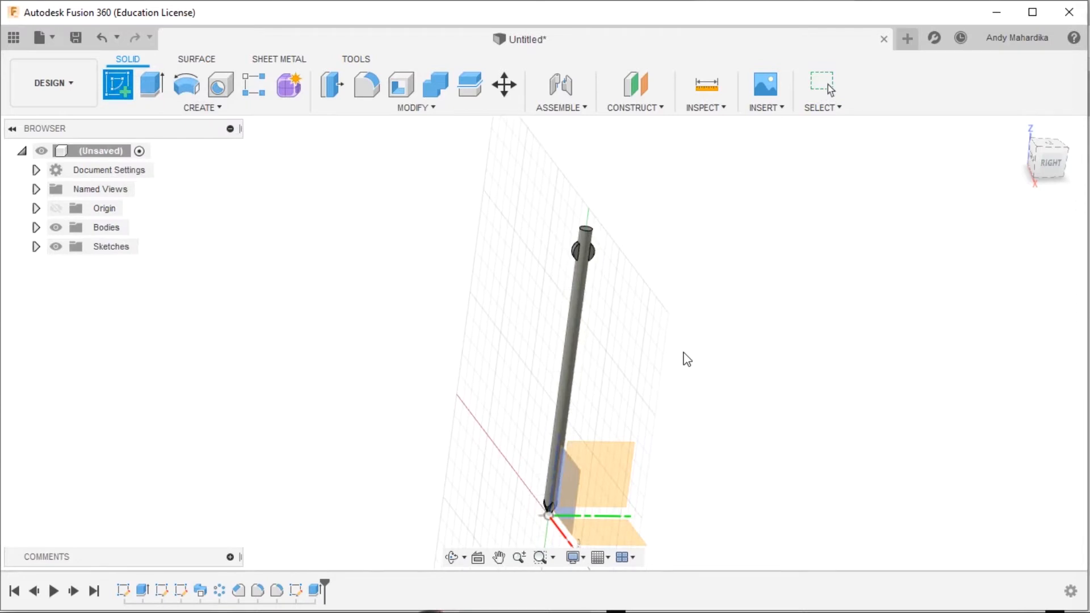
pyautogui.click(36, 227)
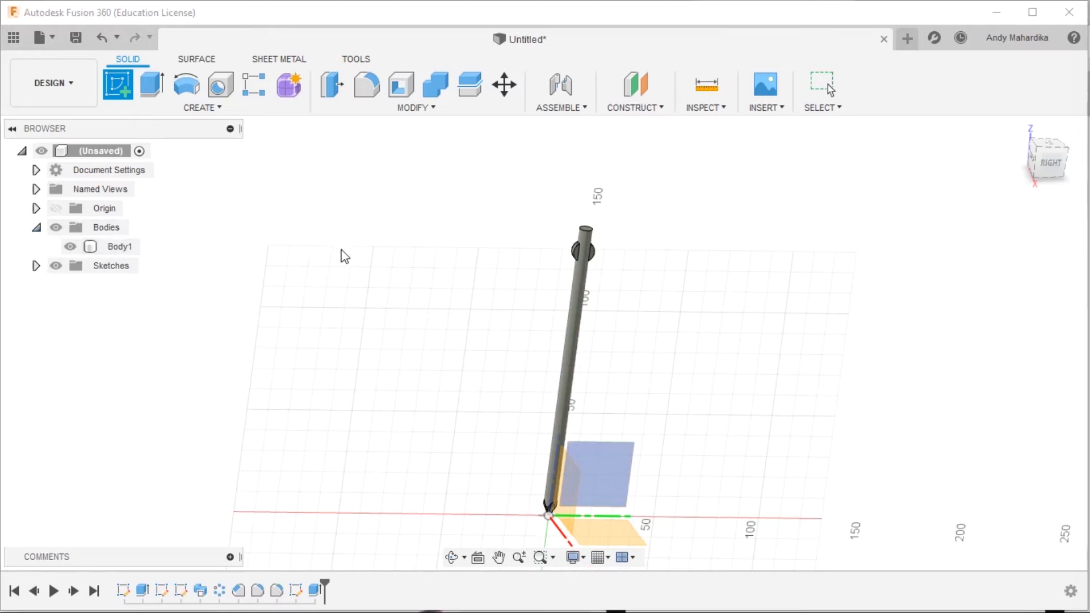
pyautogui.click(258, 247)
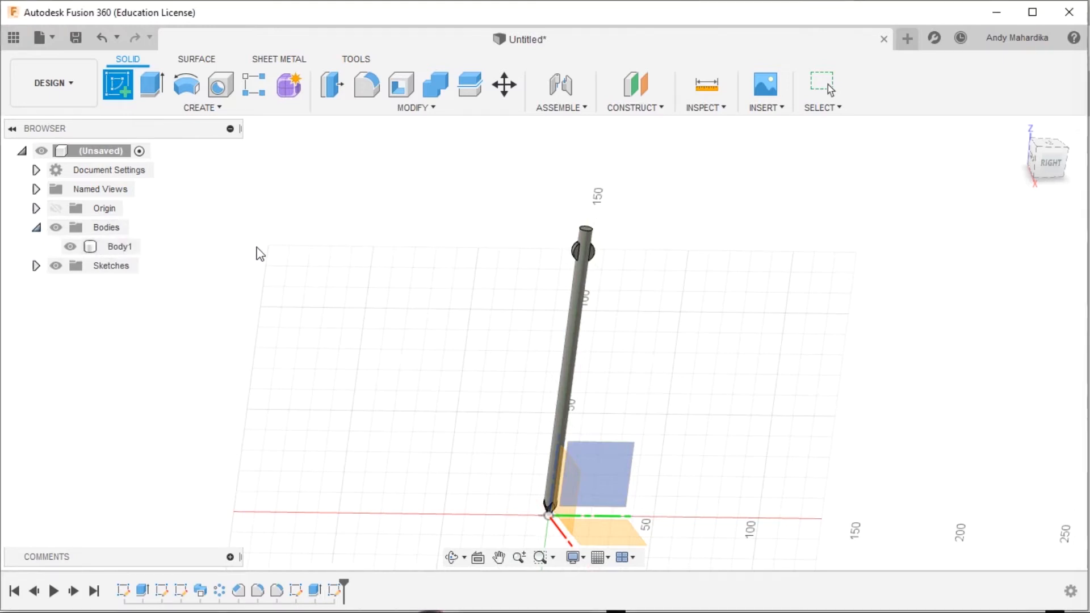
# Rename the rod's body as SC_TIP.
pyautogui.click(119, 246)
pyautogui.click(122, 246)
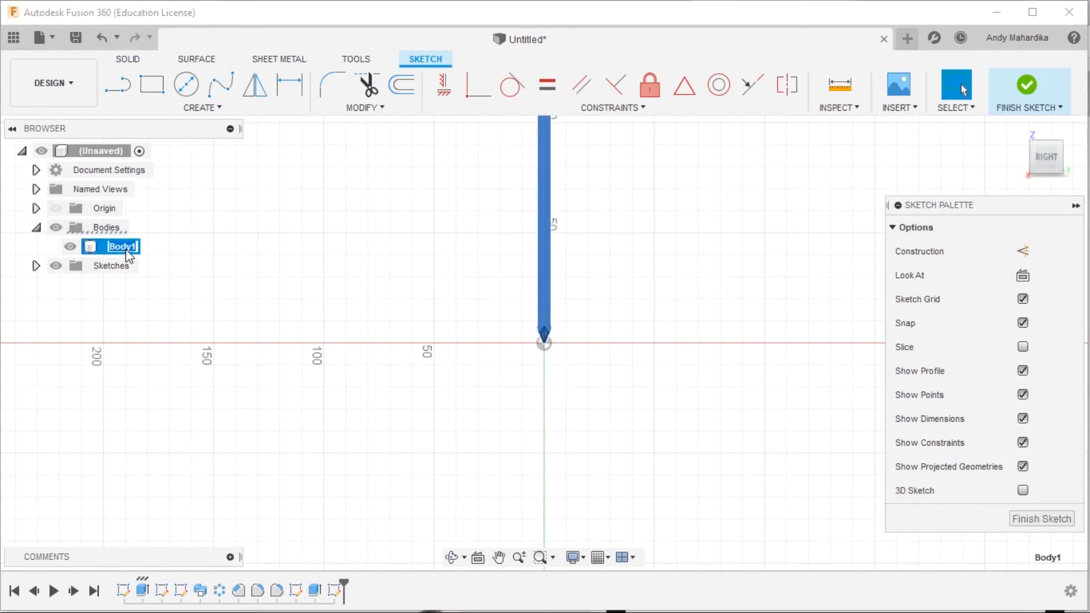
pyautogui.write('SC_TIP')
pyautogui.press('Return')
# Draw a vertical construction line about 75 mm long on the rod's axis, from below the disc to above the flat end.
pyautogui.scroll(-1, 487, 238)
pyautogui.scroll(-5, 500, 244)
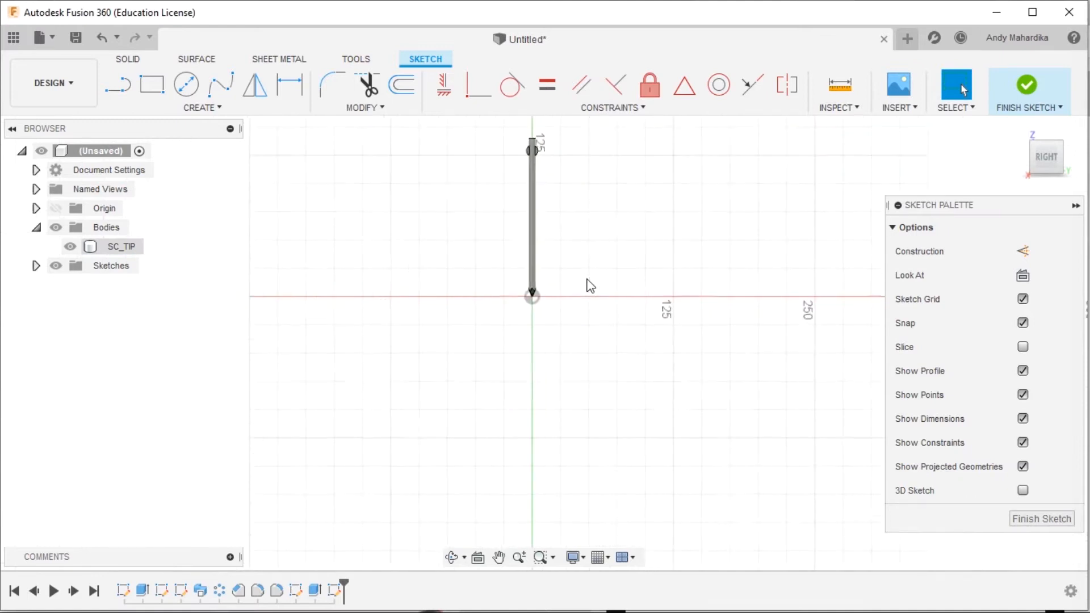
pyautogui.scroll(4, 522, 190)
pyautogui.scroll(6, 608, 170)
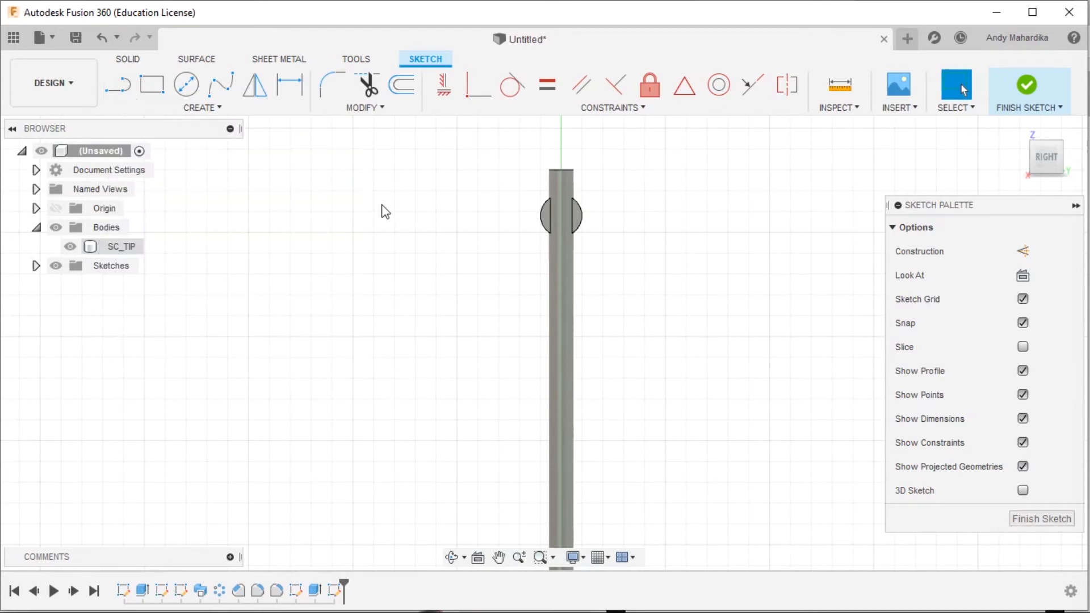
pyautogui.scroll(-3, 436, 288)
pyautogui.scroll(2, 492, 273)
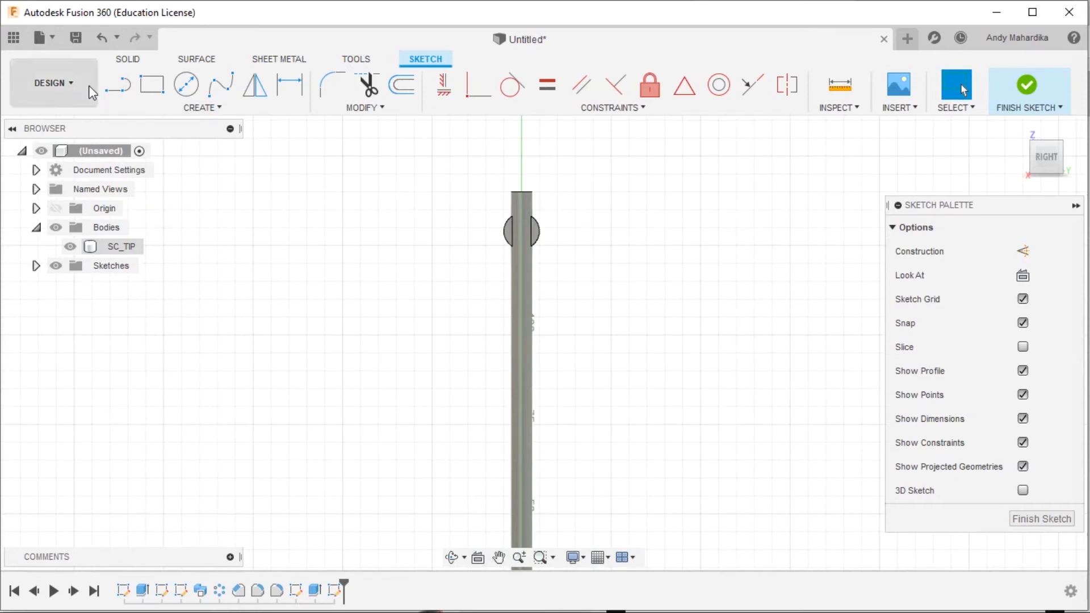
pyautogui.click(119, 88)
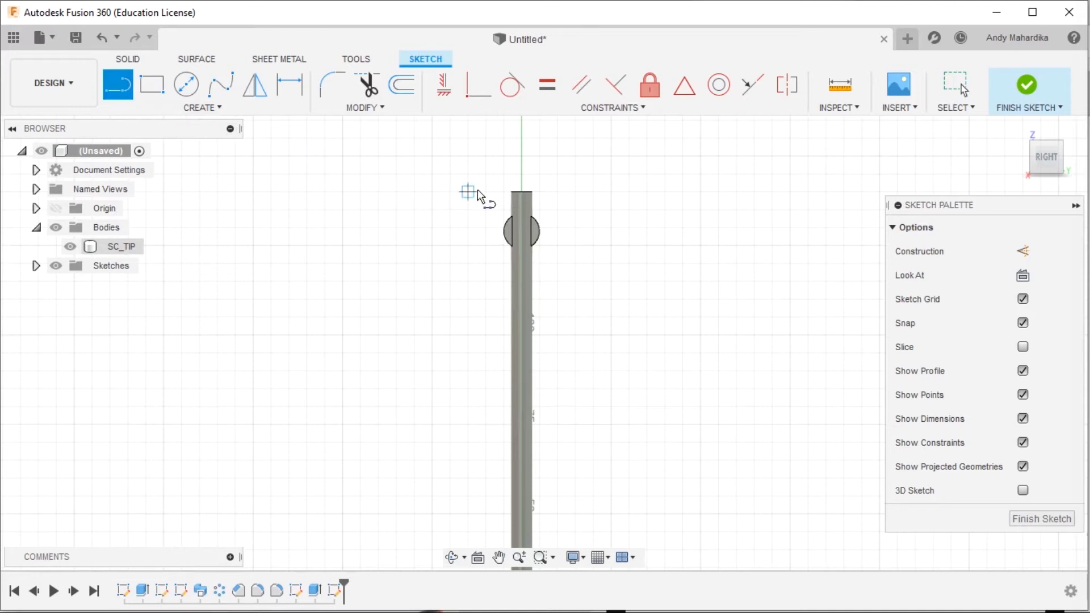
pyautogui.scroll(-2, 573, 281)
pyautogui.scroll(3, 581, 295)
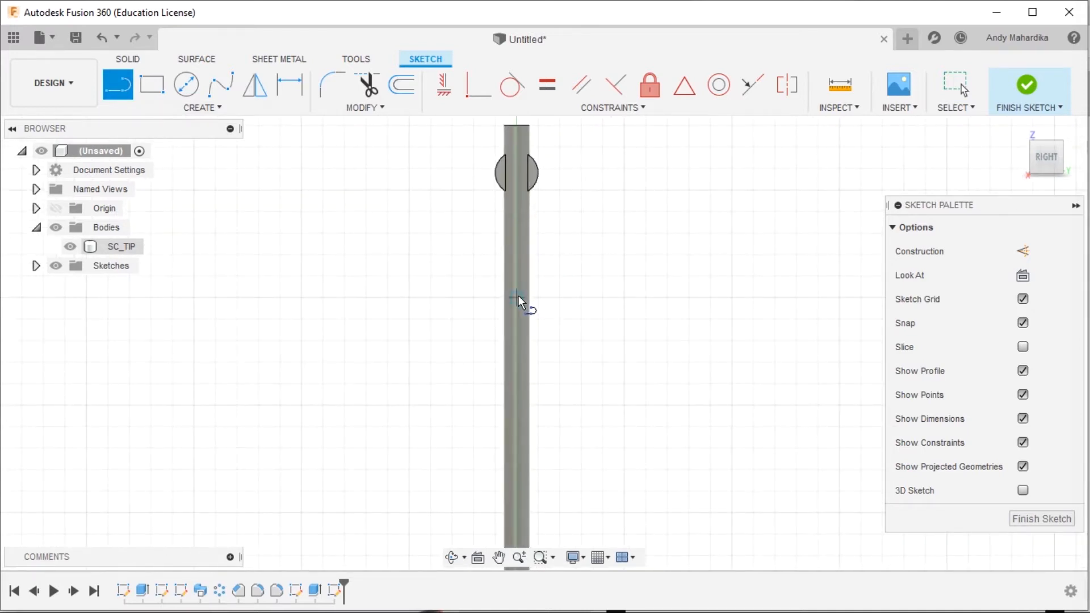
pyautogui.click(1023, 251)
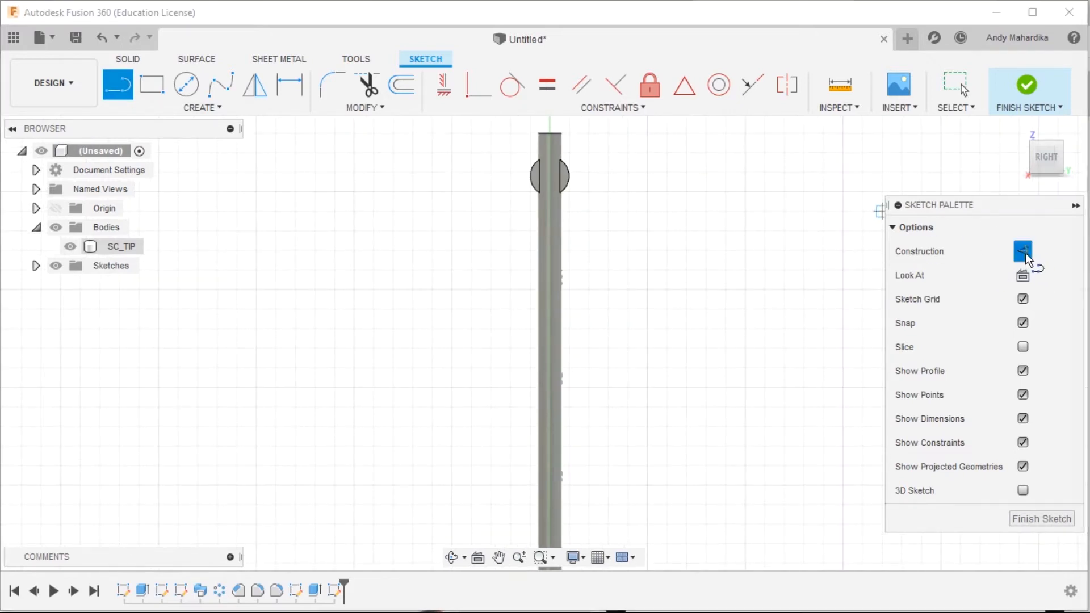
pyautogui.scroll(-5, 688, 221)
pyautogui.scroll(5, 651, 224)
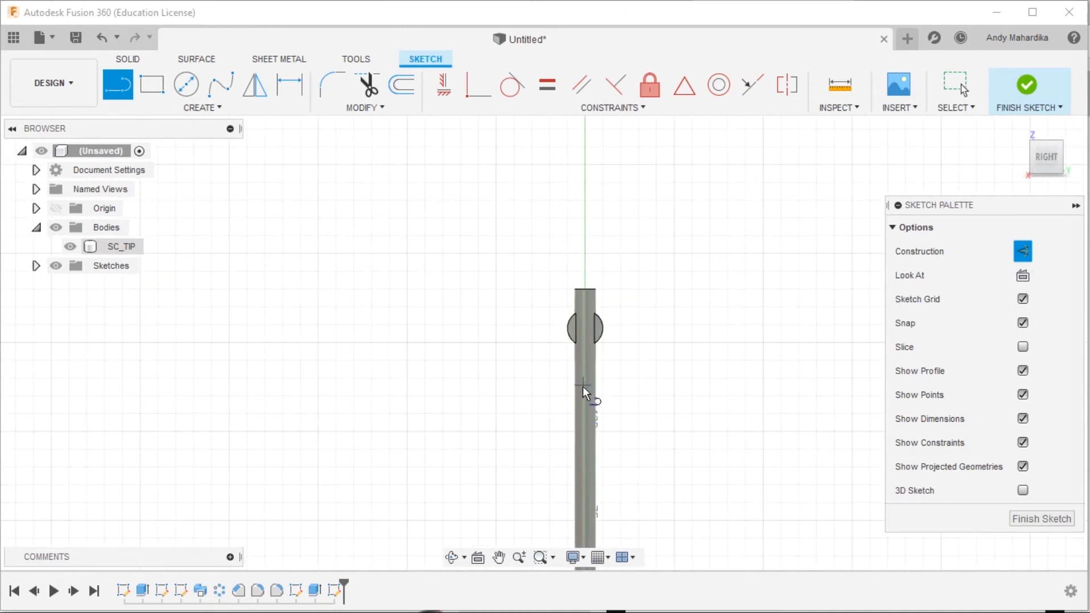
pyautogui.click(584, 391)
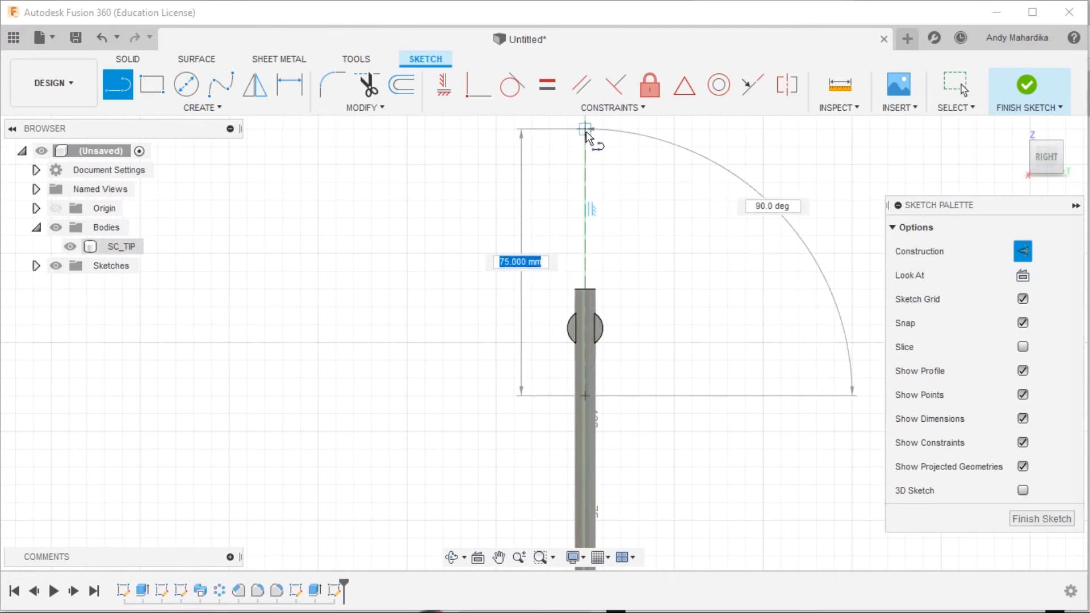
pyautogui.click(582, 125)
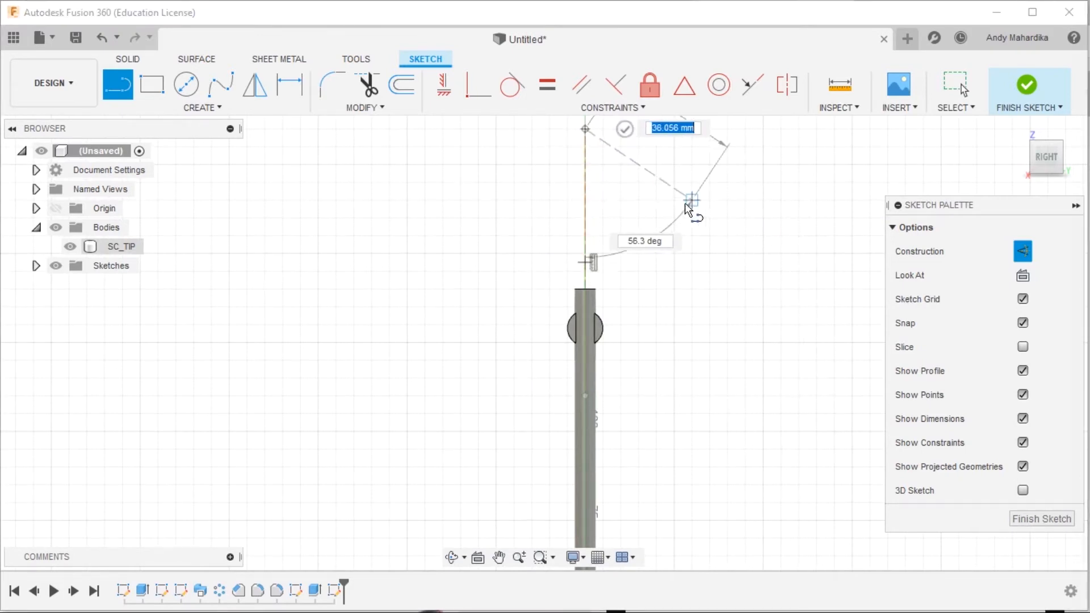
pyautogui.scroll(-2, 658, 207)
pyautogui.press('Escape')
pyautogui.scroll(3, 664, 258)
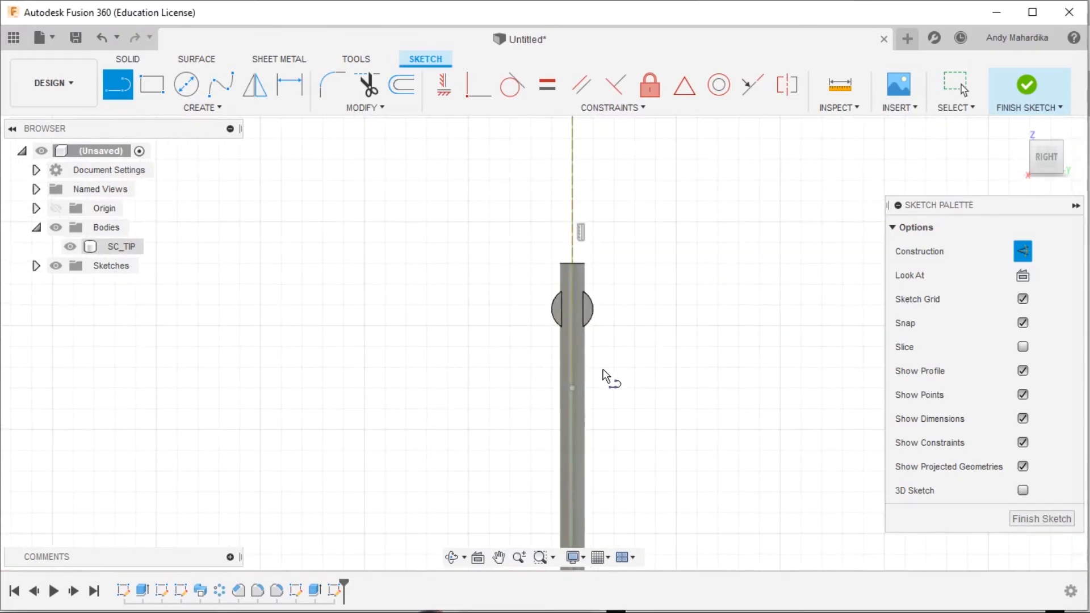
pyautogui.rightClick(655, 341)
pyautogui.click(701, 337)
pyautogui.scroll(-2, 628, 474)
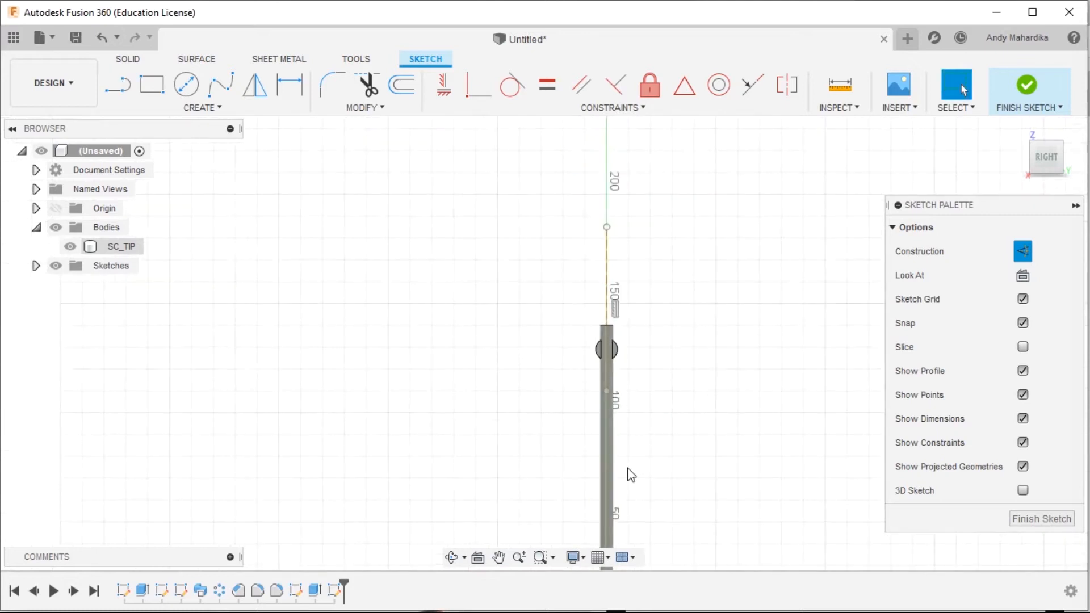
# Dimension the distance from the origin at the rod's tip to the construction line's lower endpoint as 90 mm.
pyautogui.press('d')
pyautogui.scroll(1, 625, 462)
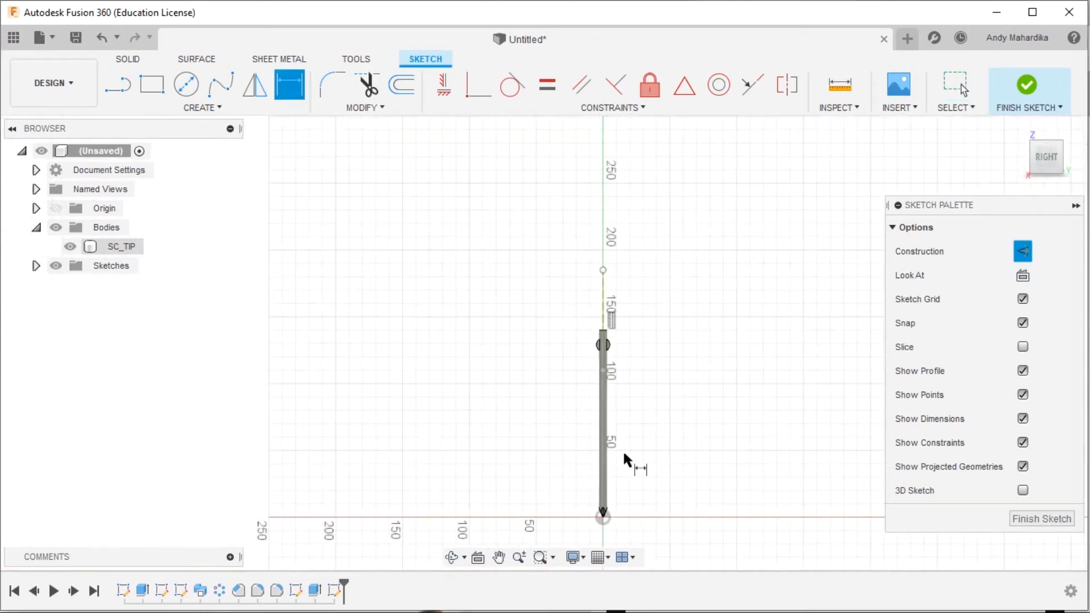
pyautogui.scroll(1, 623, 523)
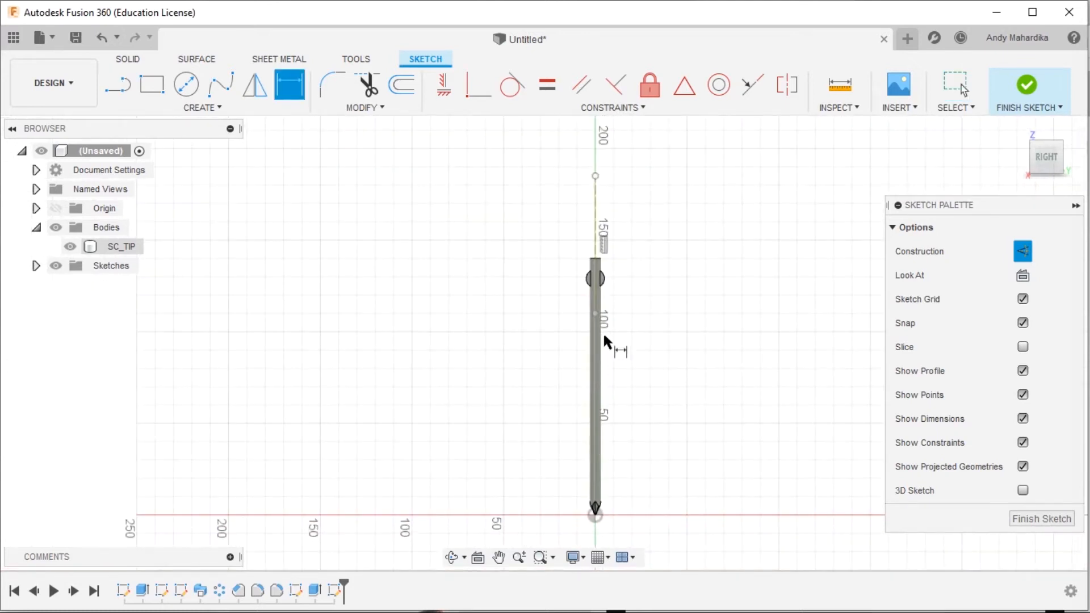
pyautogui.click(595, 312)
pyautogui.scroll(-3, 610, 508)
pyautogui.scroll(5, 606, 517)
pyautogui.scroll(5, 590, 476)
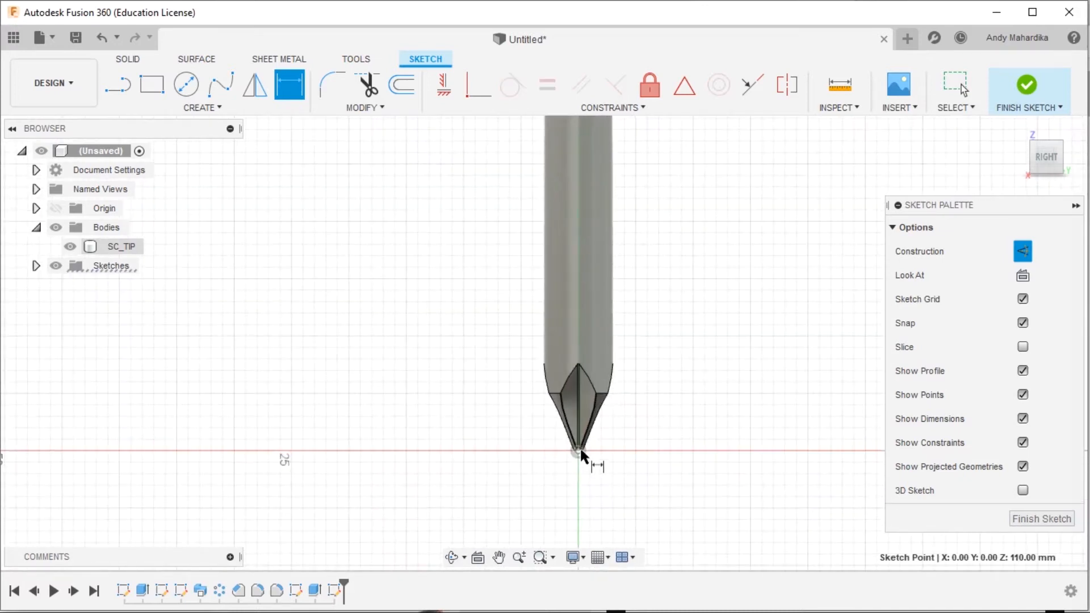
pyautogui.click(580, 449)
pyautogui.scroll(-3, 717, 322)
pyautogui.scroll(-3, 717, 322)
pyautogui.click(773, 224)
pyautogui.scroll(-2, 630, 244)
pyautogui.scroll(5, 627, 206)
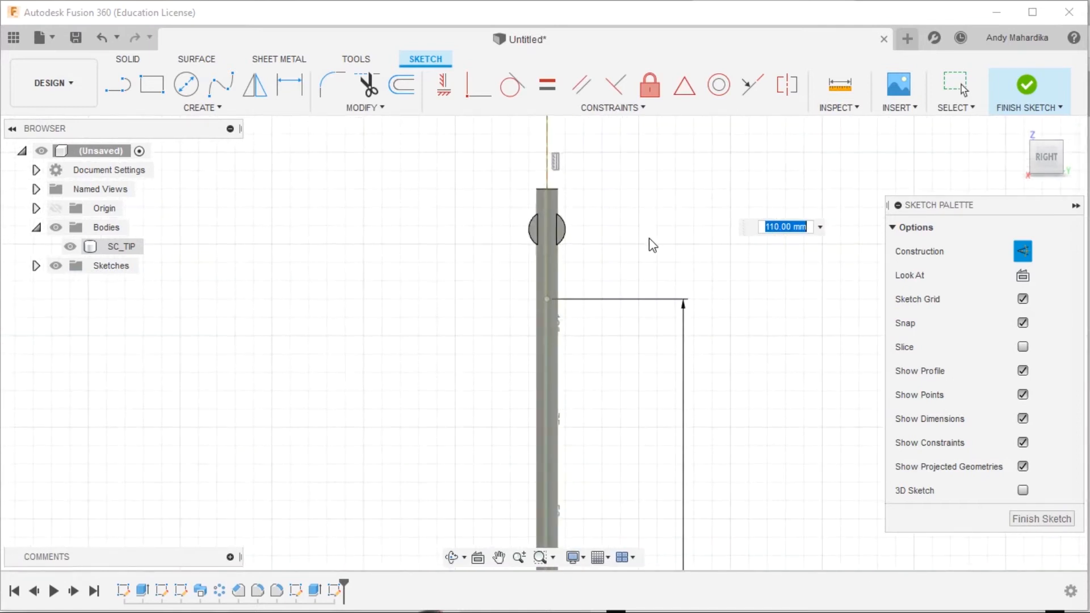
pyautogui.write('9')
pyautogui.press('Return')
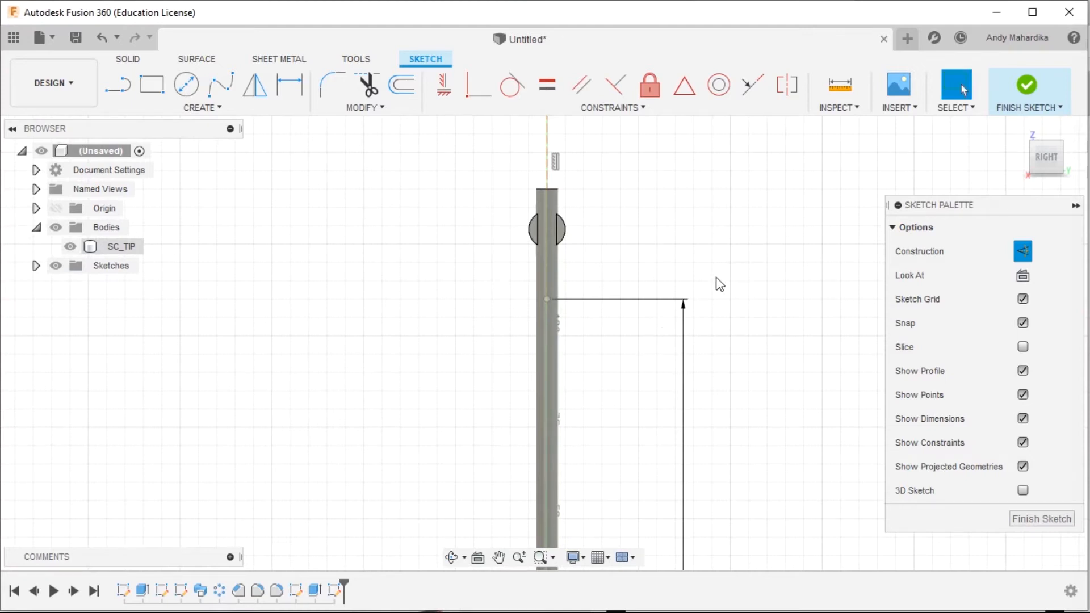
# Dimension the construction line's length between its two endpoints as 90 mm.
pyautogui.press('d')
pyautogui.scroll(-4, 674, 316)
pyautogui.scroll(3, 678, 292)
pyautogui.scroll(-4, 675, 222)
pyautogui.scroll(4, 669, 193)
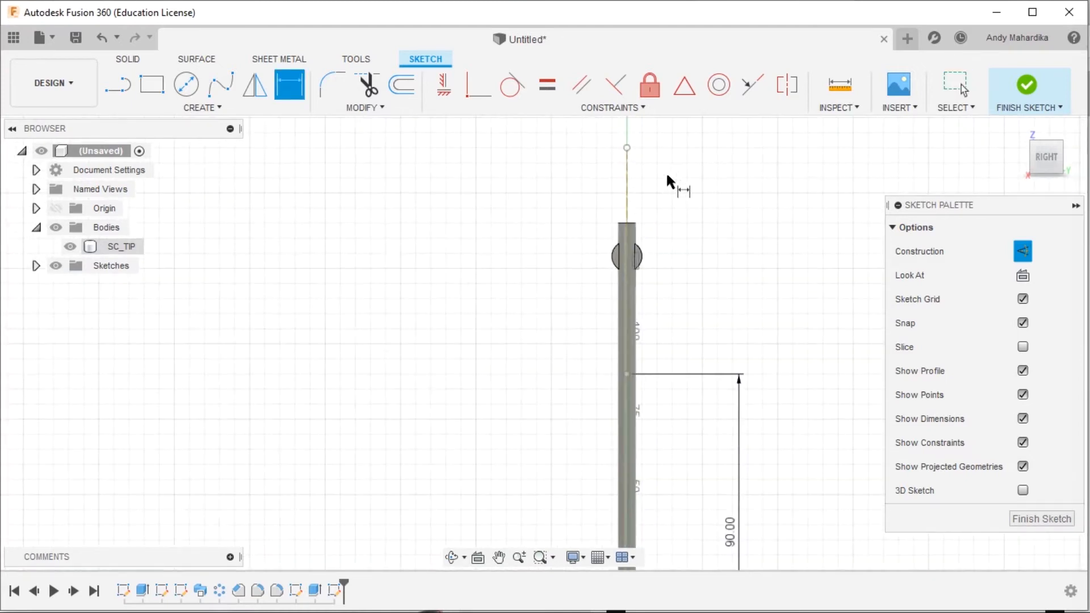
pyautogui.click(627, 374)
pyautogui.click(626, 148)
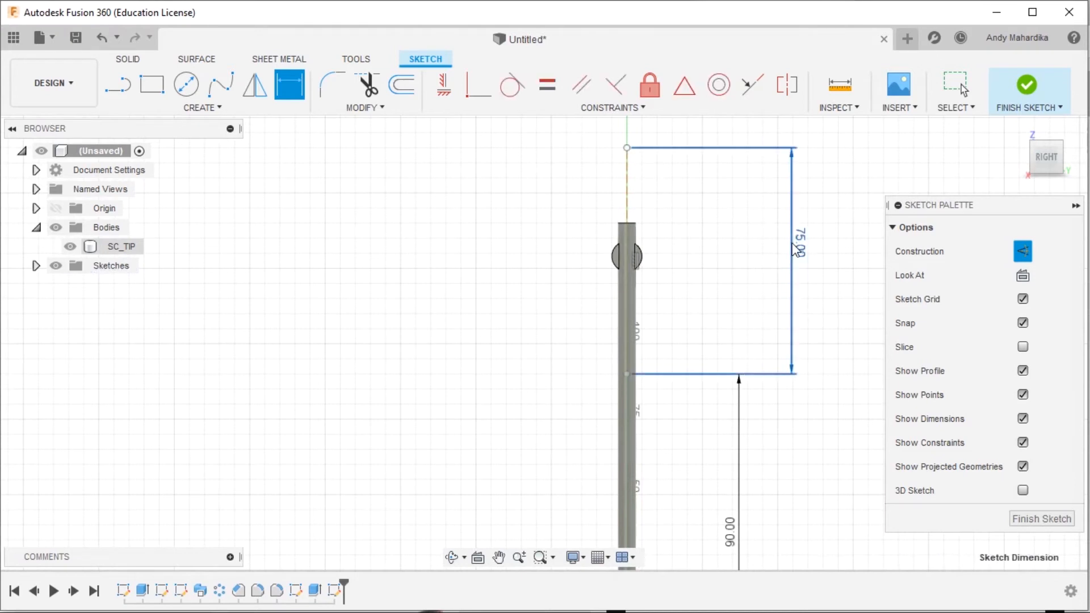
pyautogui.click(791, 250)
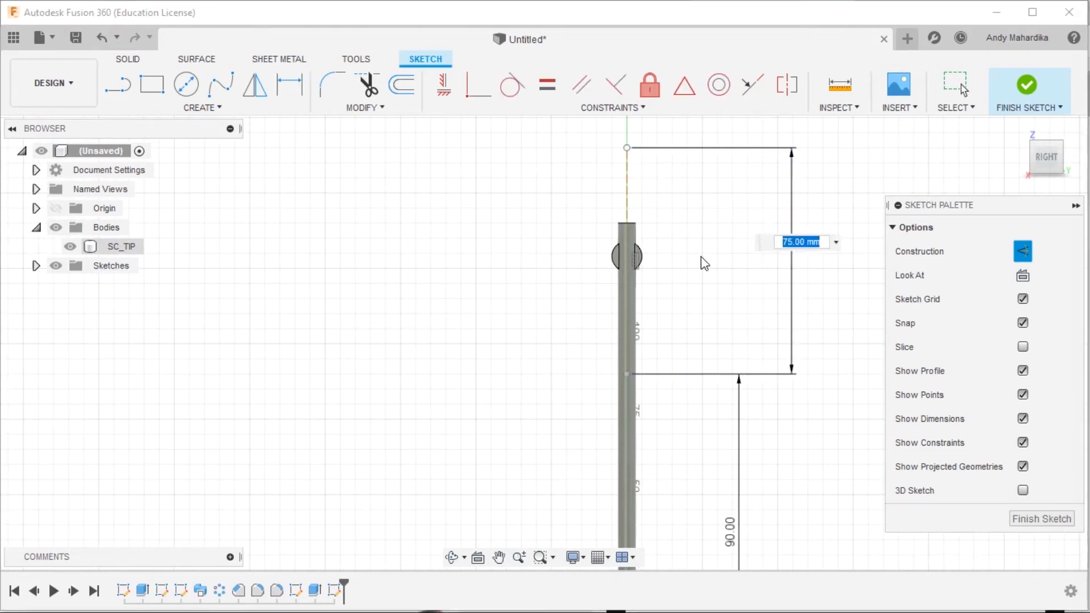
pyautogui.write('90')
pyautogui.press('Return')
pyautogui.scroll(-5, 714, 276)
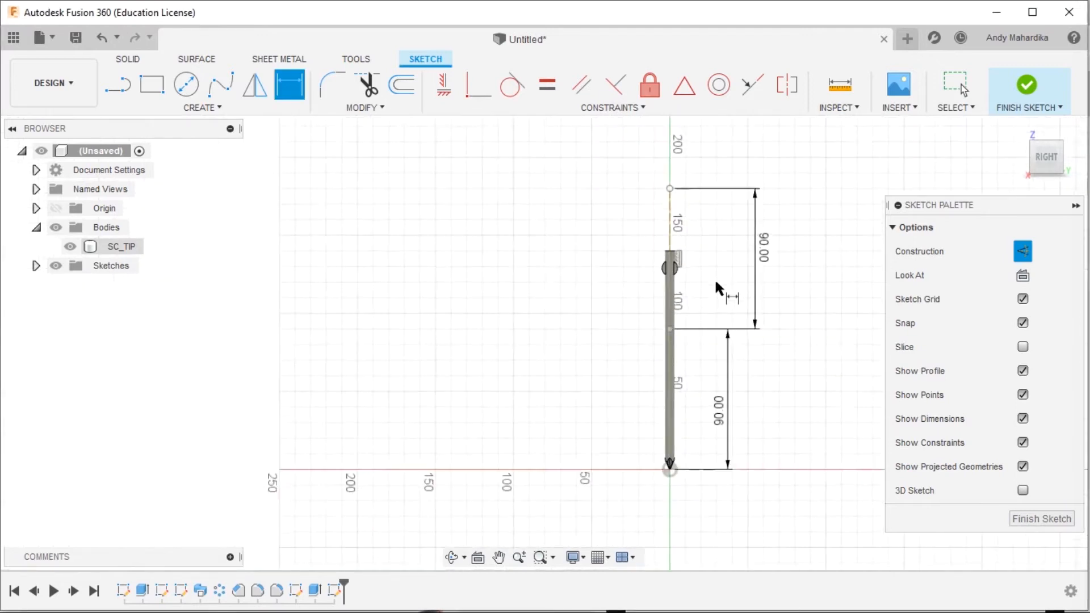
pyautogui.scroll(3, 706, 266)
pyautogui.scroll(2, 711, 260)
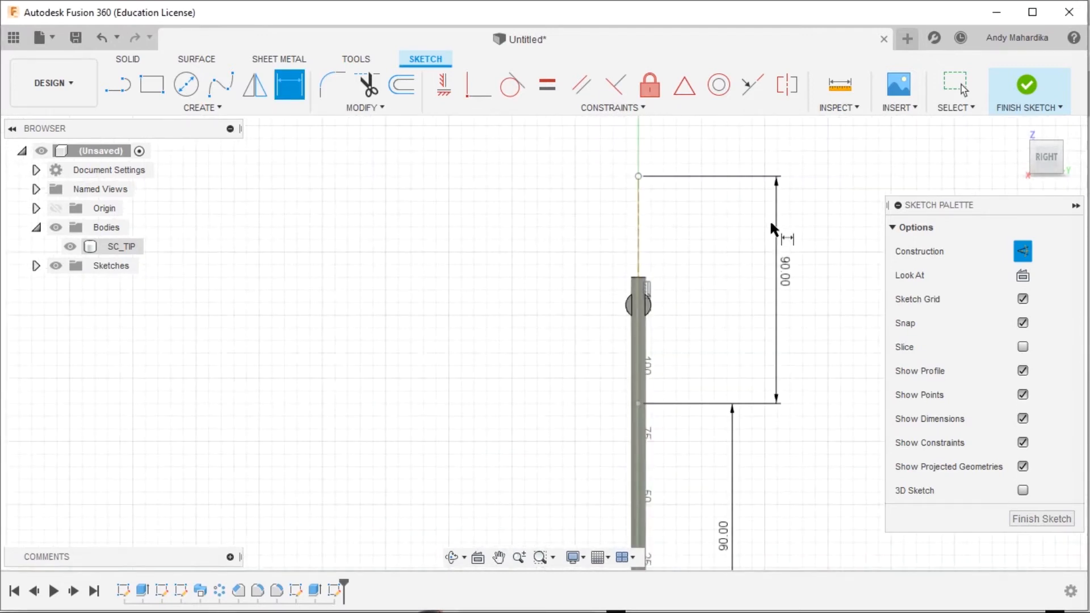
pyautogui.rightClick(500, 256)
pyautogui.click(483, 263)
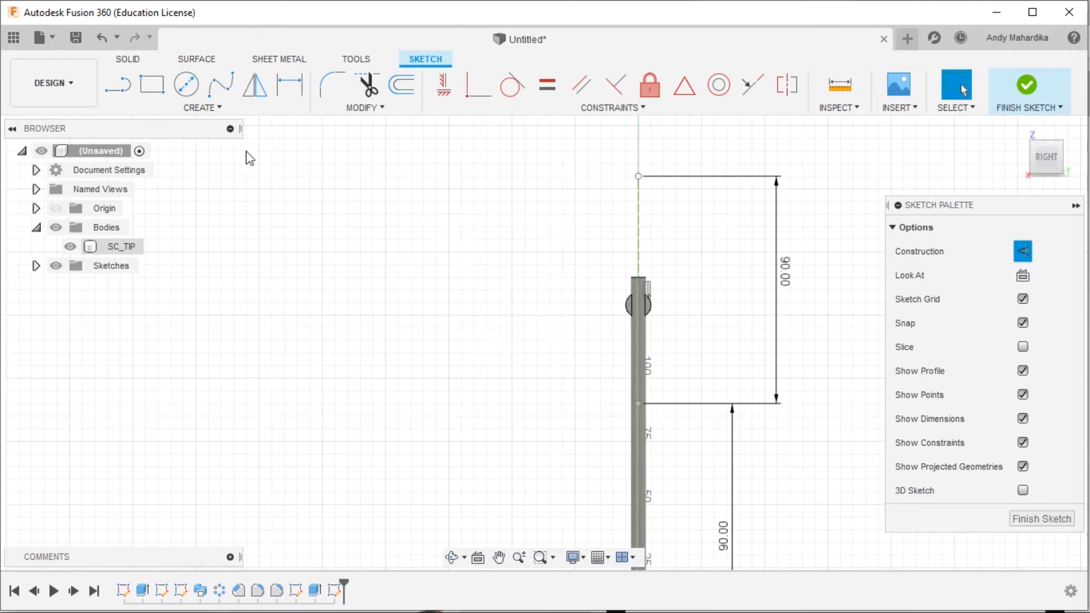
pyautogui.click(121, 85)
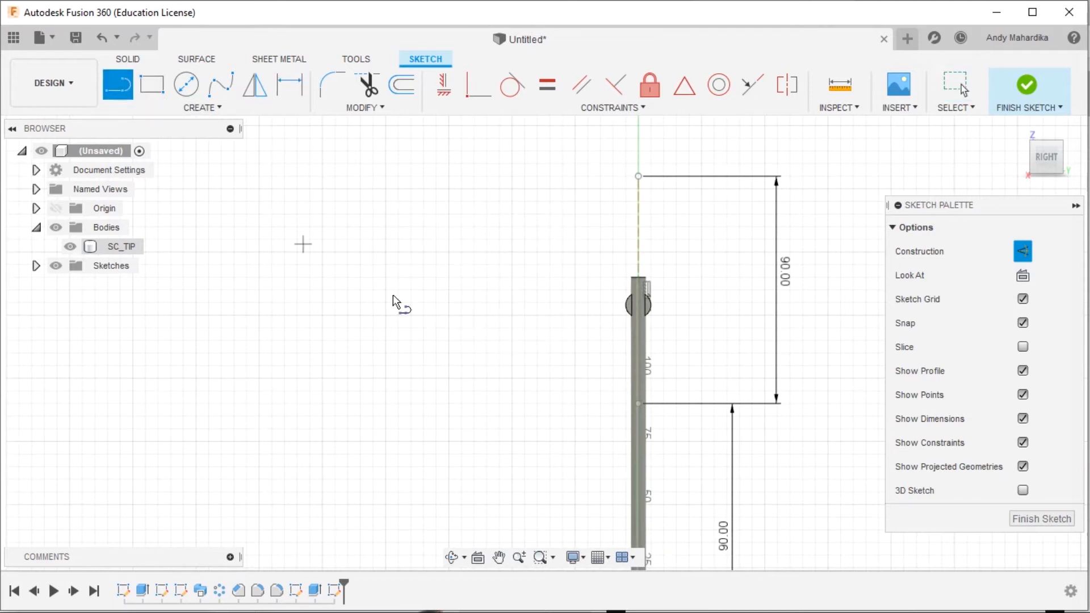
pyautogui.click(677, 165)
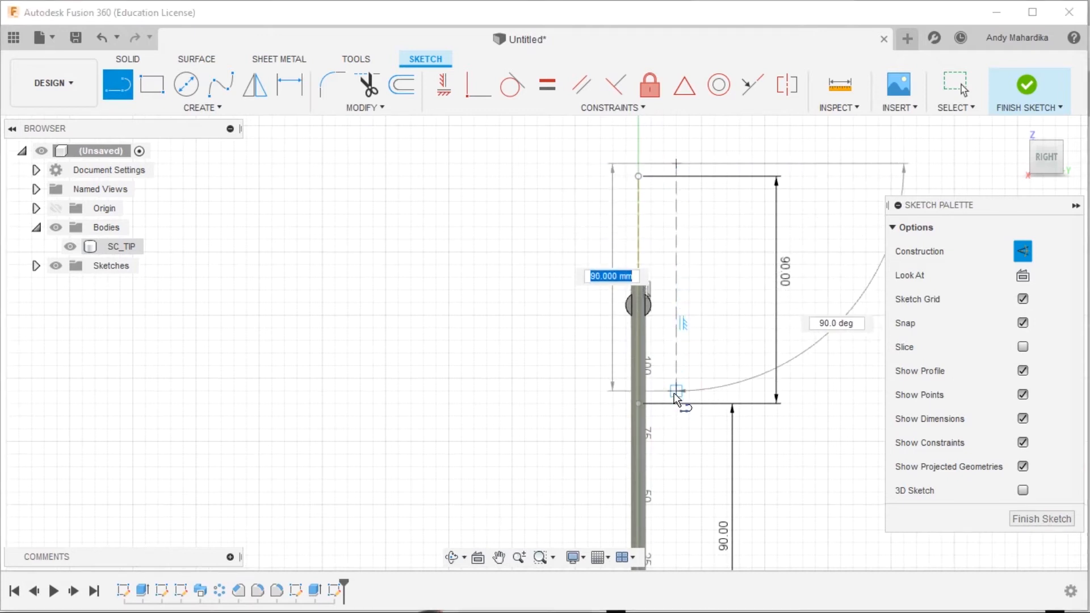
pyautogui.press('Escape')
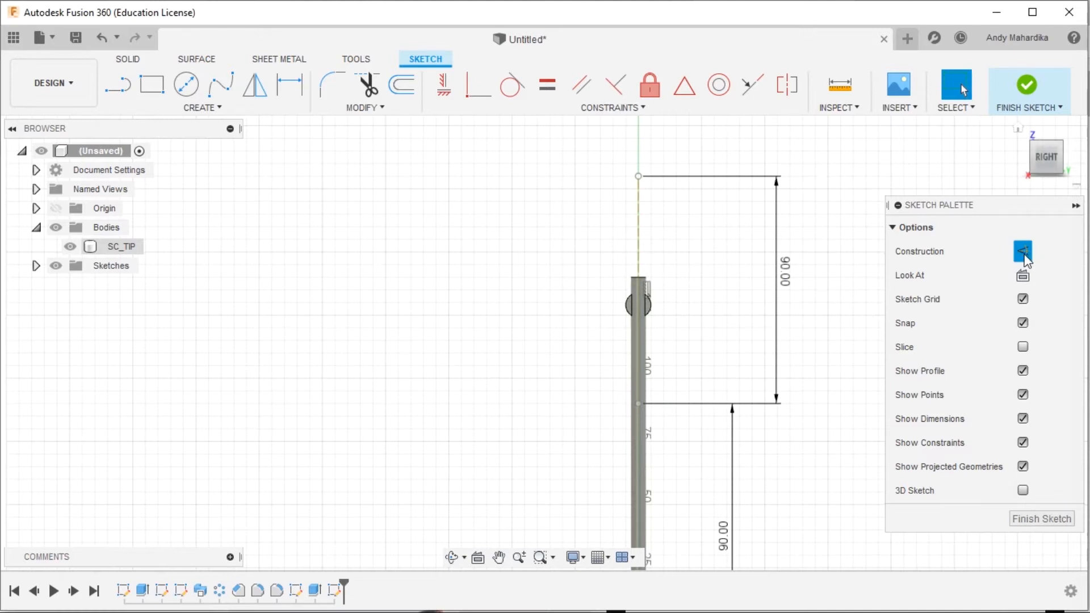
# With construction mode off, draw a vertical line about 95 mm long beside the rod, plus a horizontal line about 15 mm long to the axis's lower end.
pyautogui.click(118, 85)
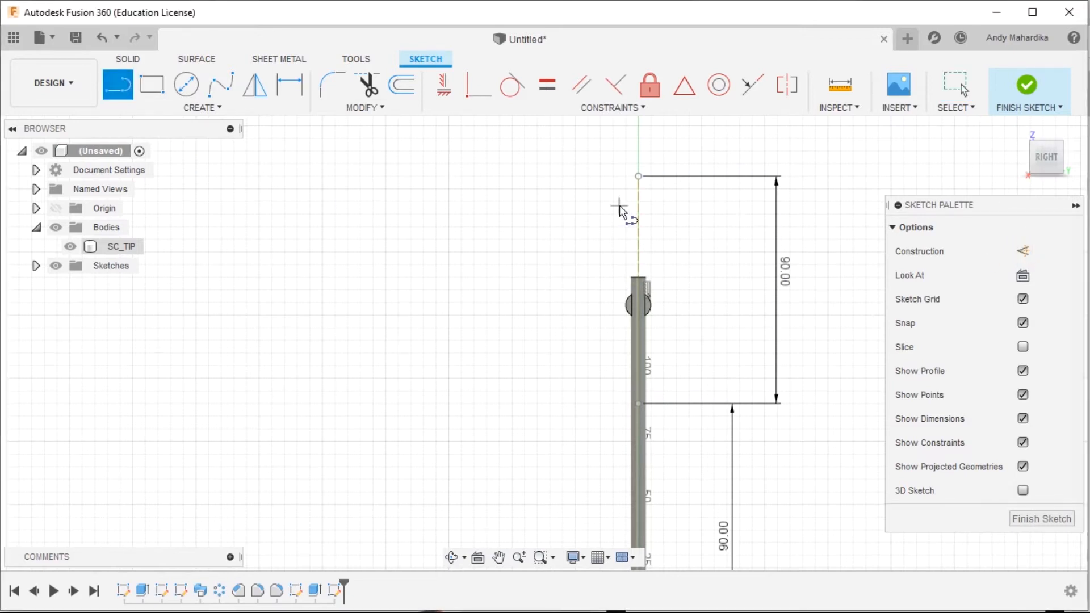
pyautogui.click(676, 163)
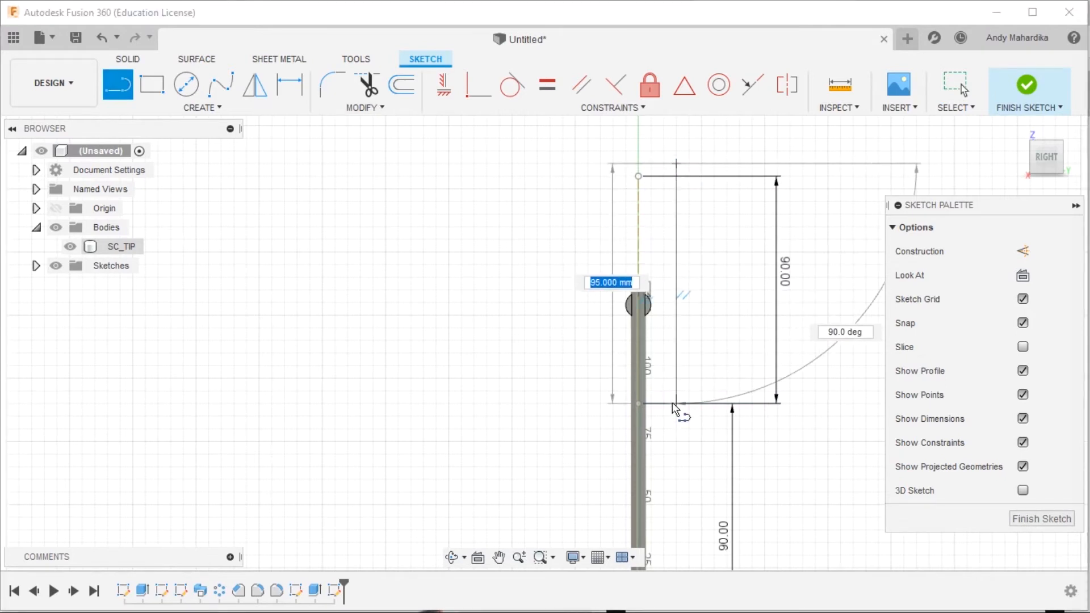
pyautogui.click(676, 403)
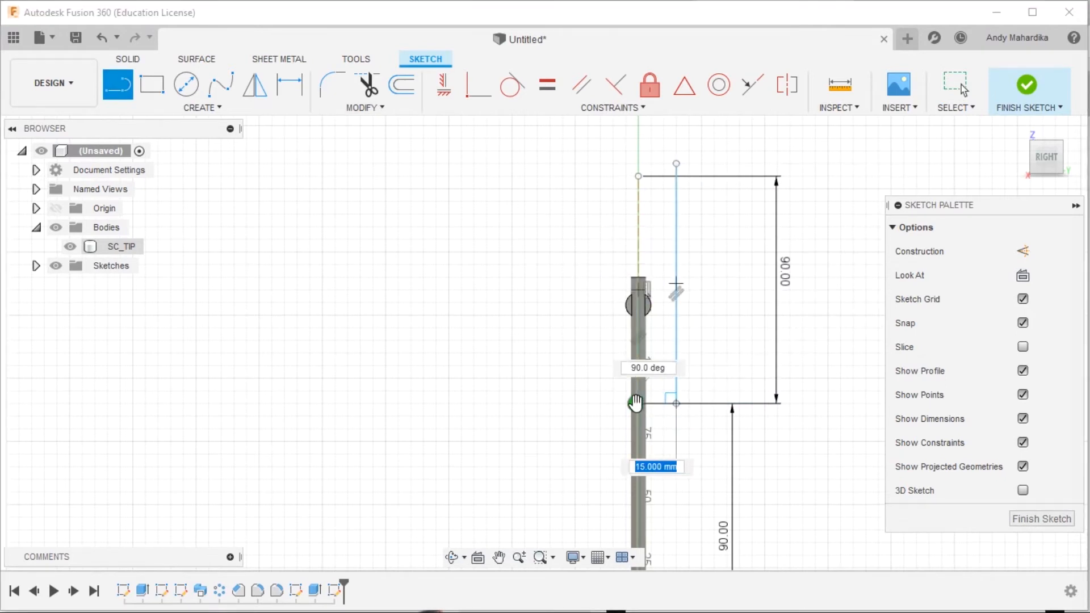
pyautogui.scroll(8, 655, 409)
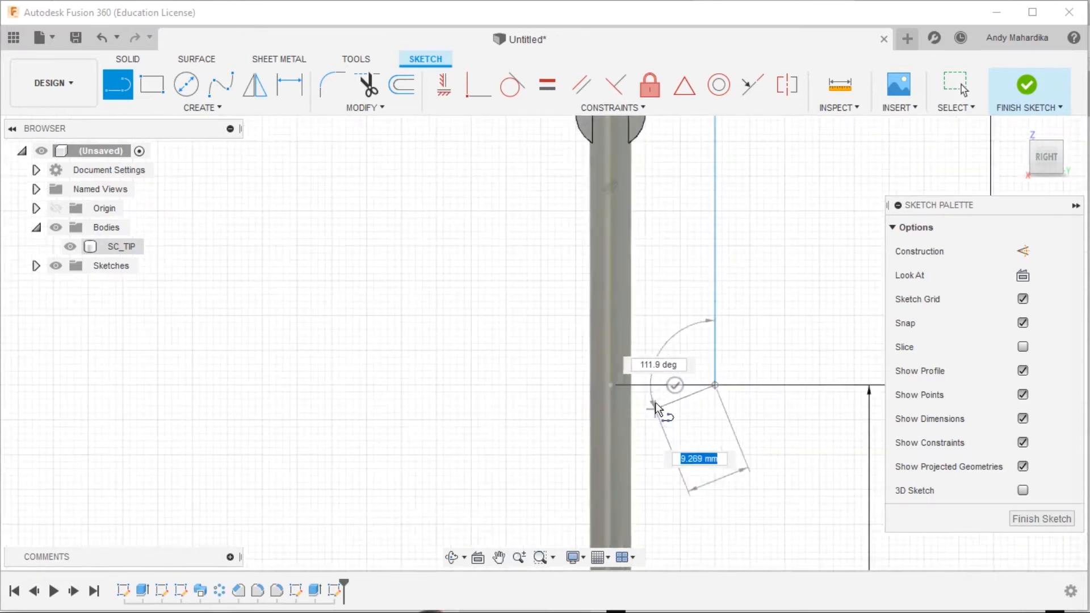
pyautogui.click(570, 372)
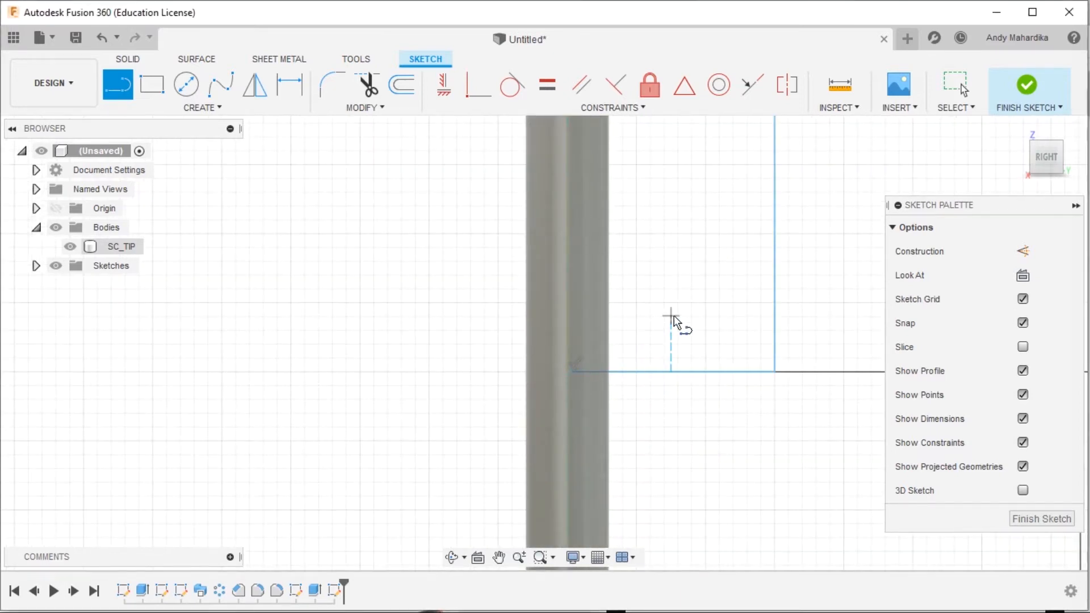
pyautogui.scroll(-6, 690, 276)
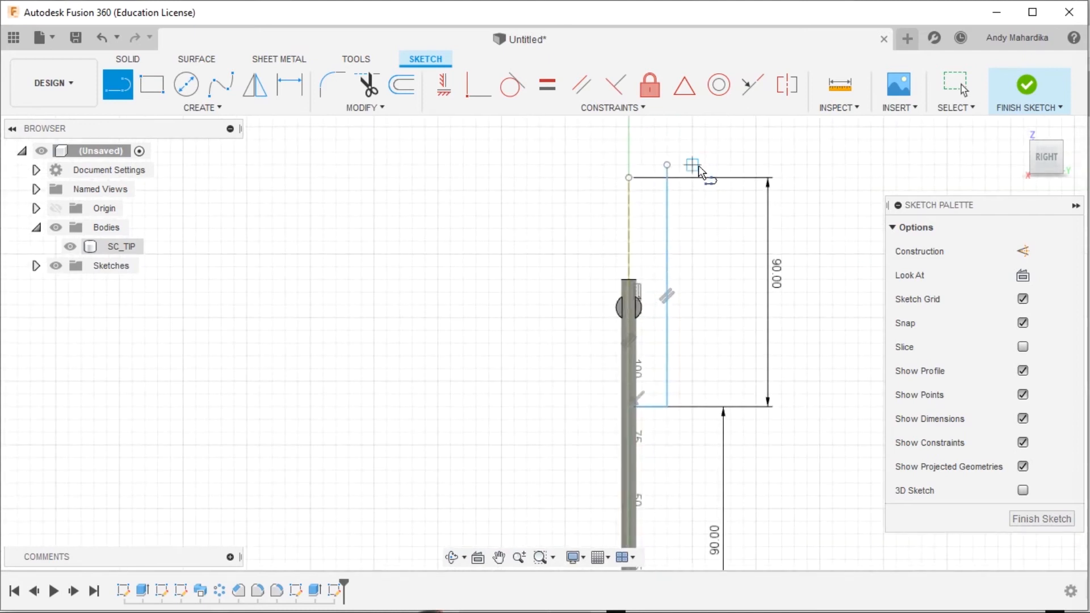
pyautogui.scroll(4, 678, 145)
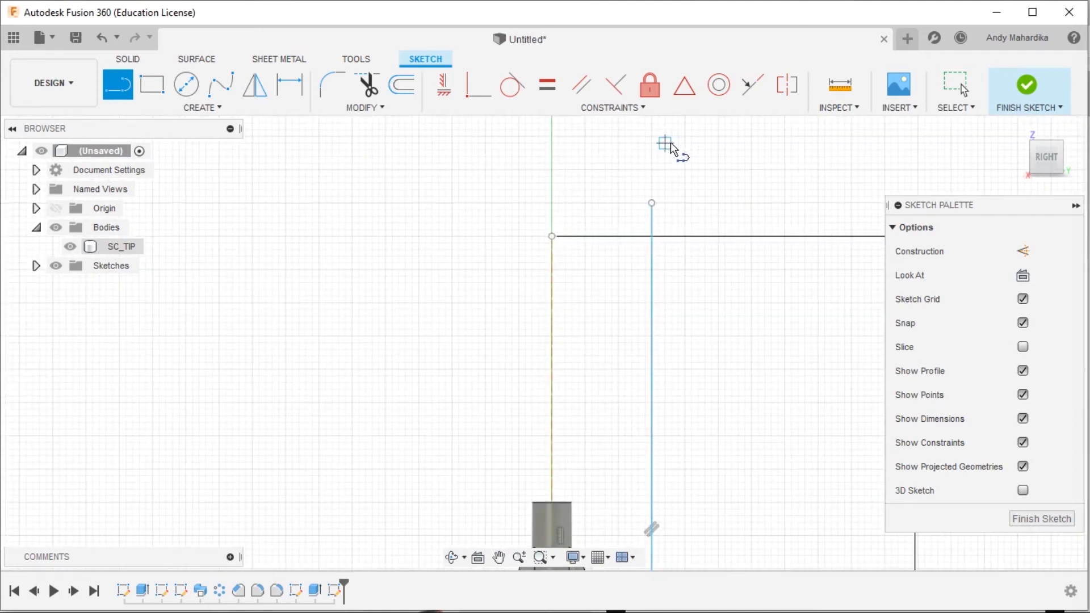
pyautogui.rightClick(701, 180)
pyautogui.click(769, 177)
# Lower the vertical line's upper end to about Z 173 mm and draw a three-point fit spline to it from the construction line's upper end.
pyautogui.moveTo(651, 203); pyautogui.dragTo(651, 283)
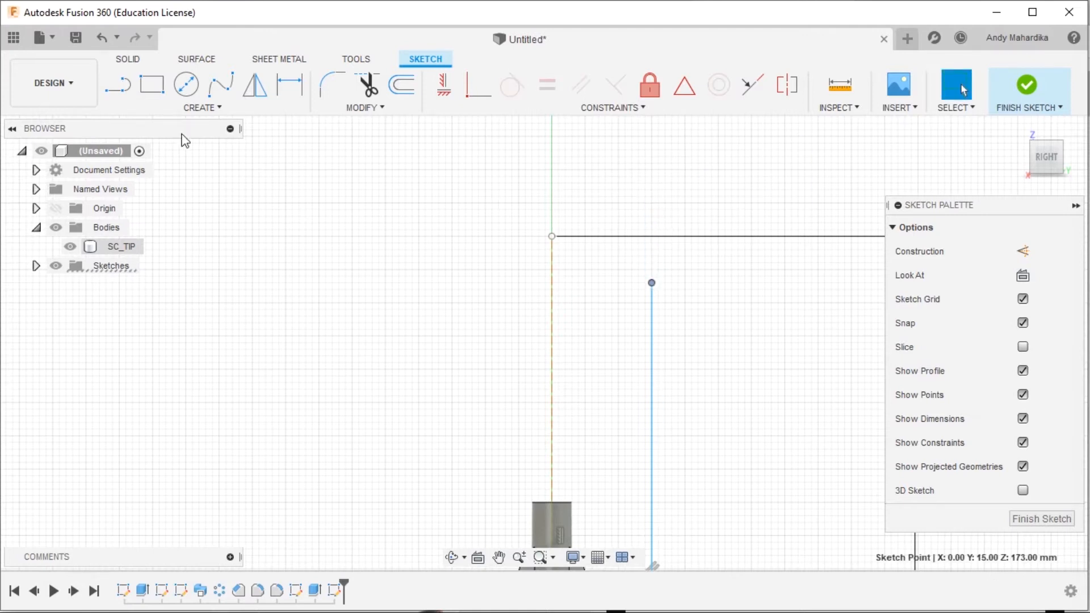
pyautogui.click(216, 89)
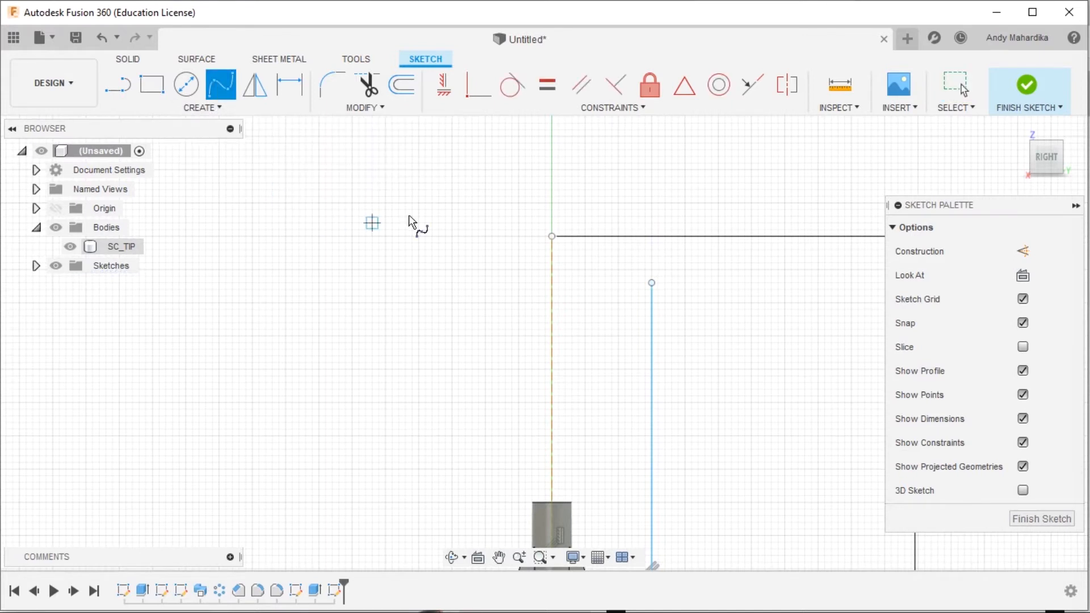
pyautogui.click(551, 237)
pyautogui.scroll(5, 636, 228)
pyautogui.click(584, 273)
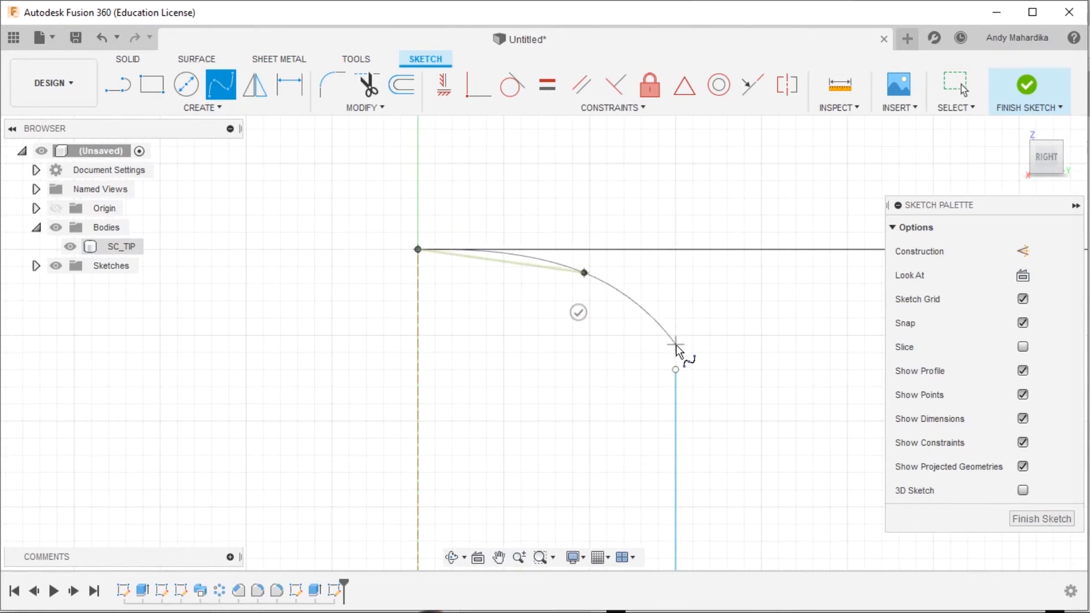
pyautogui.click(675, 368)
pyautogui.rightClick(731, 324)
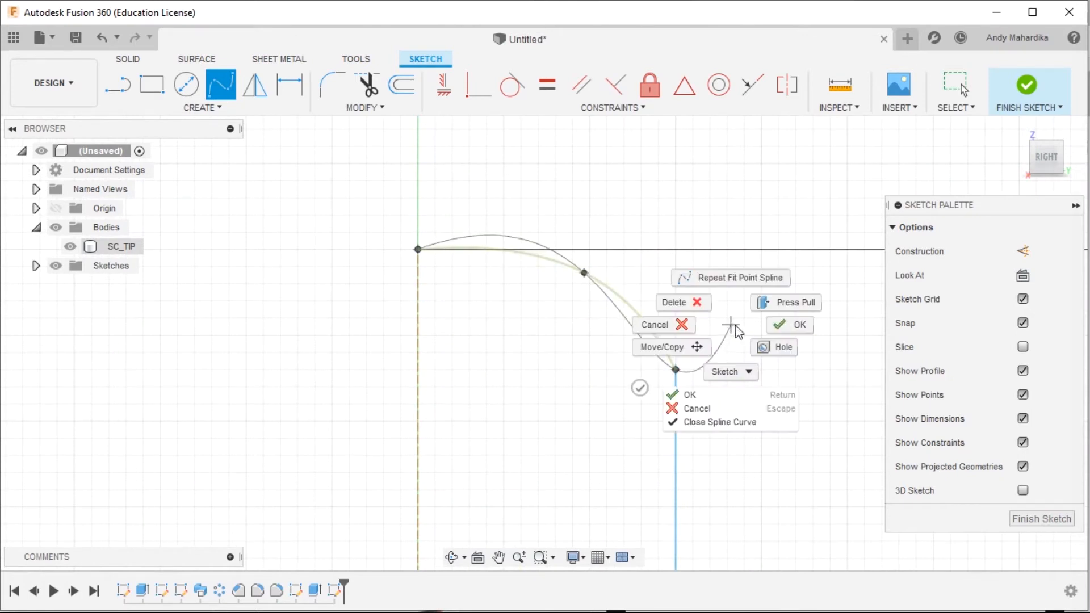
pyautogui.click(785, 323)
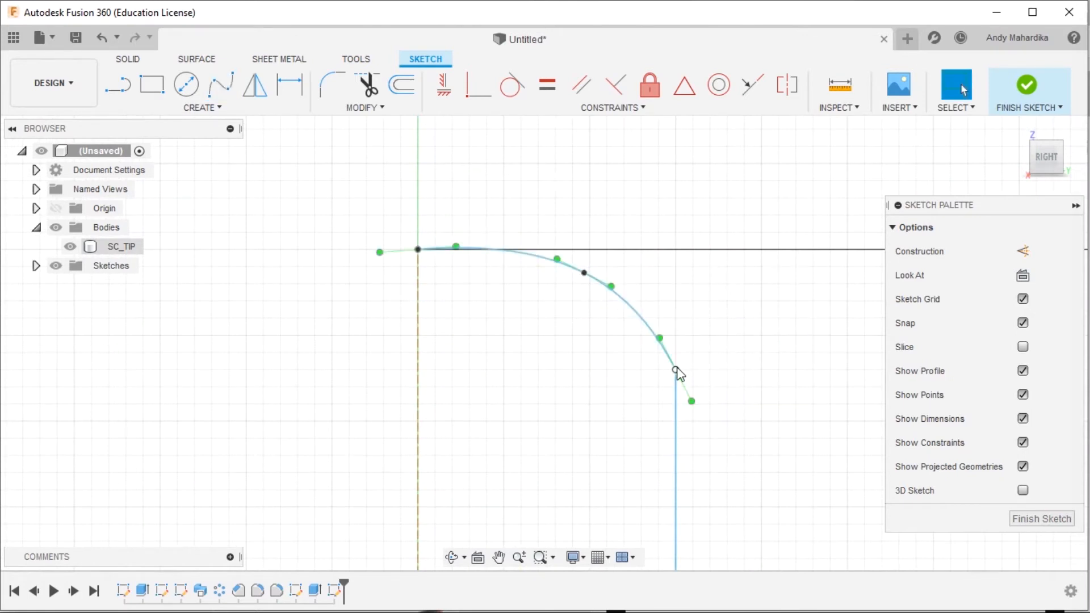
# Raise the spline's outer end slightly along with the vertical line, and constrain the spline's tangent handle at the axis to be horizontal.
pyautogui.moveTo(676, 369); pyautogui.dragTo(677, 339)
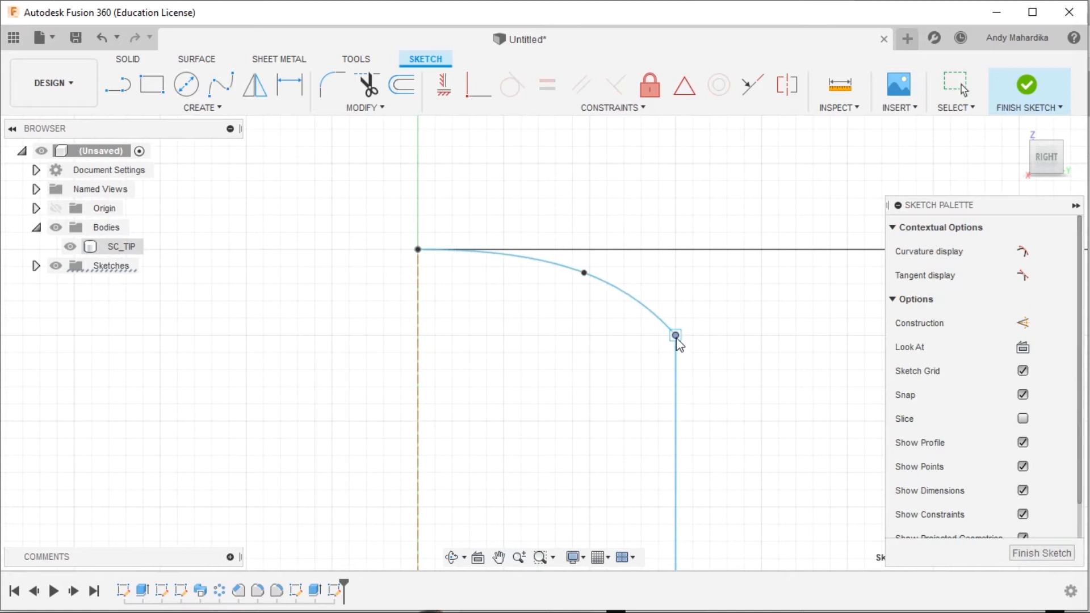
pyautogui.click(460, 250)
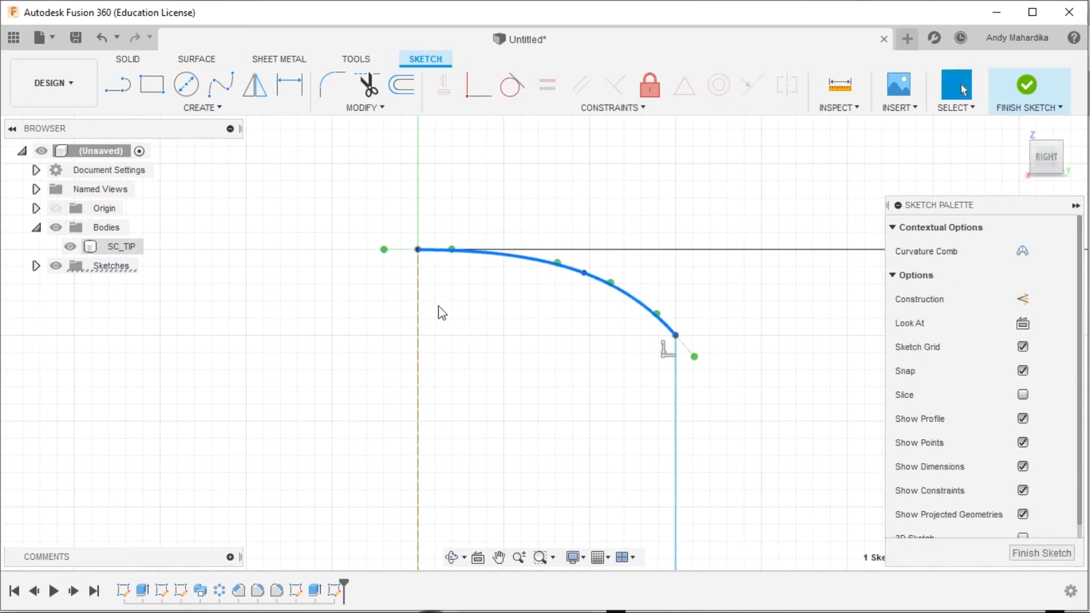
pyautogui.click(398, 249)
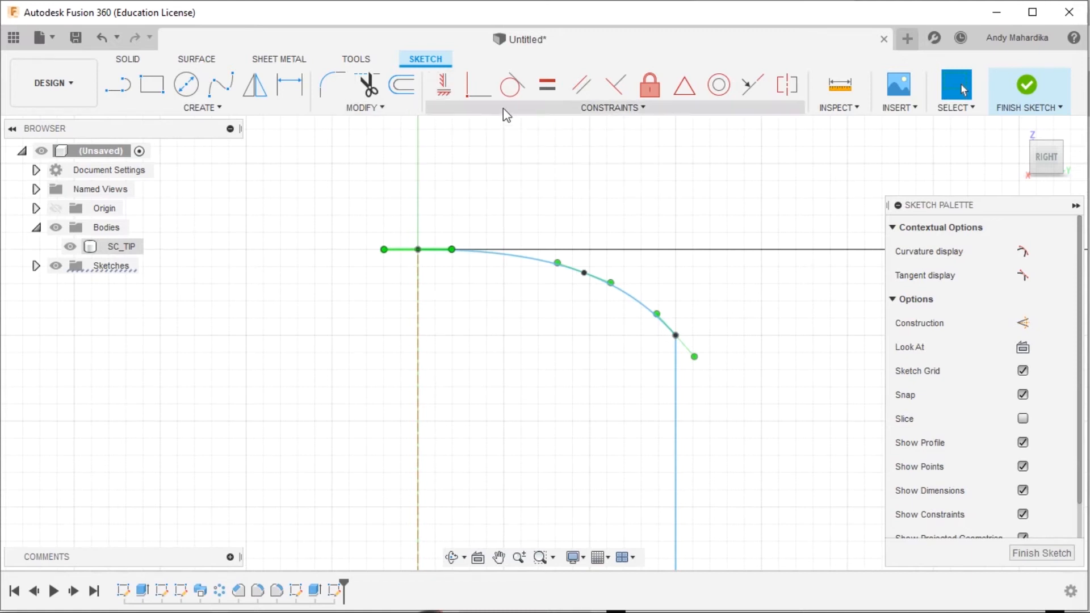
pyautogui.click(445, 90)
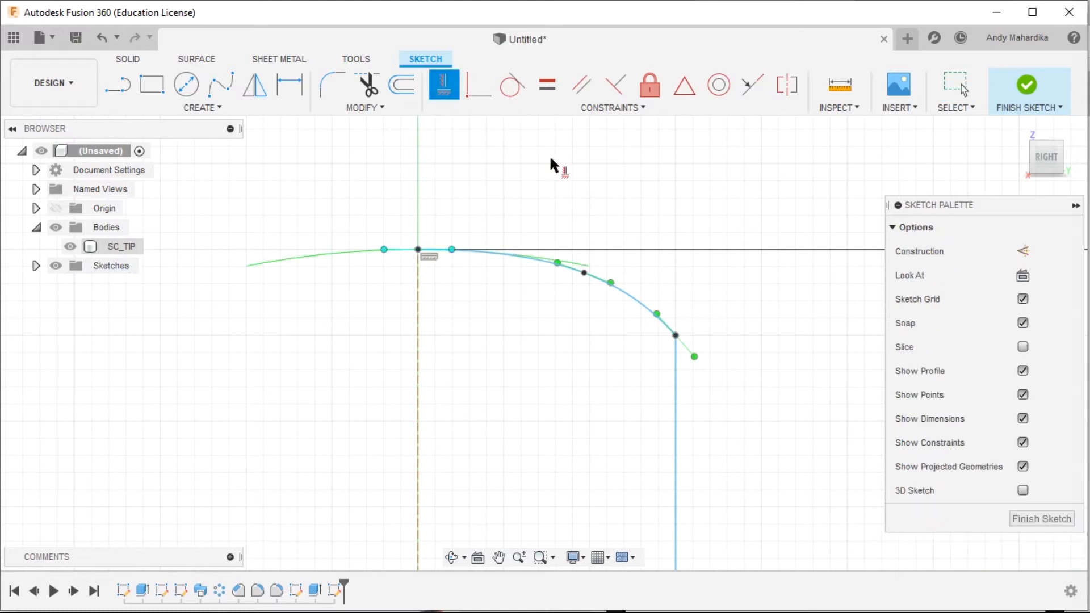
pyautogui.rightClick(634, 203)
pyautogui.click(698, 214)
# Draw a circle centred on the vertical line just above its lower end and set its diameter to 15 mm.
pyautogui.scroll(3, 653, 250)
pyautogui.scroll(-6, 653, 318)
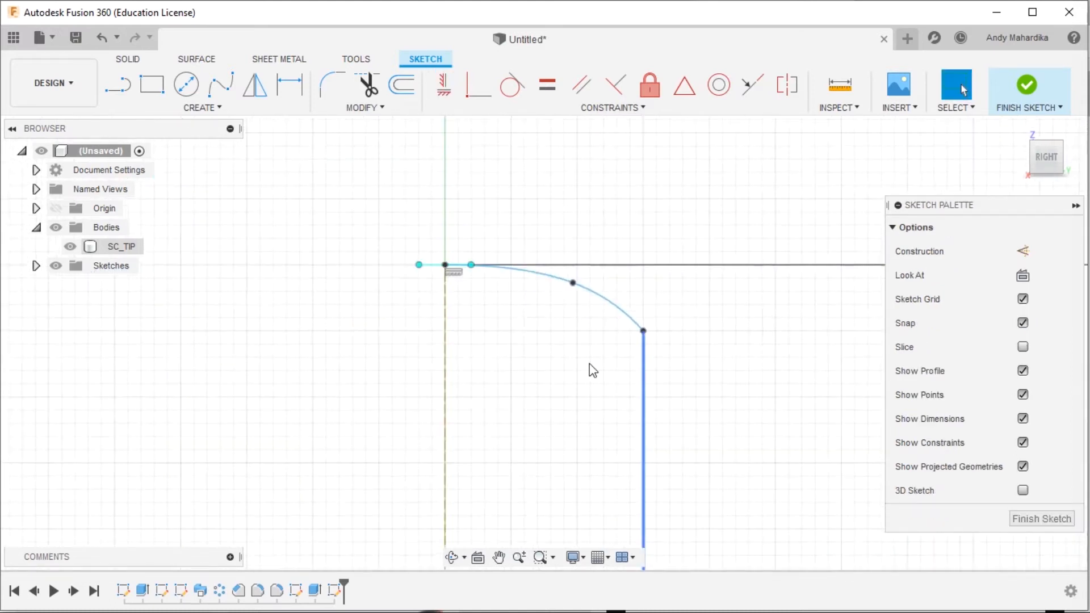
pyautogui.scroll(4, 559, 493)
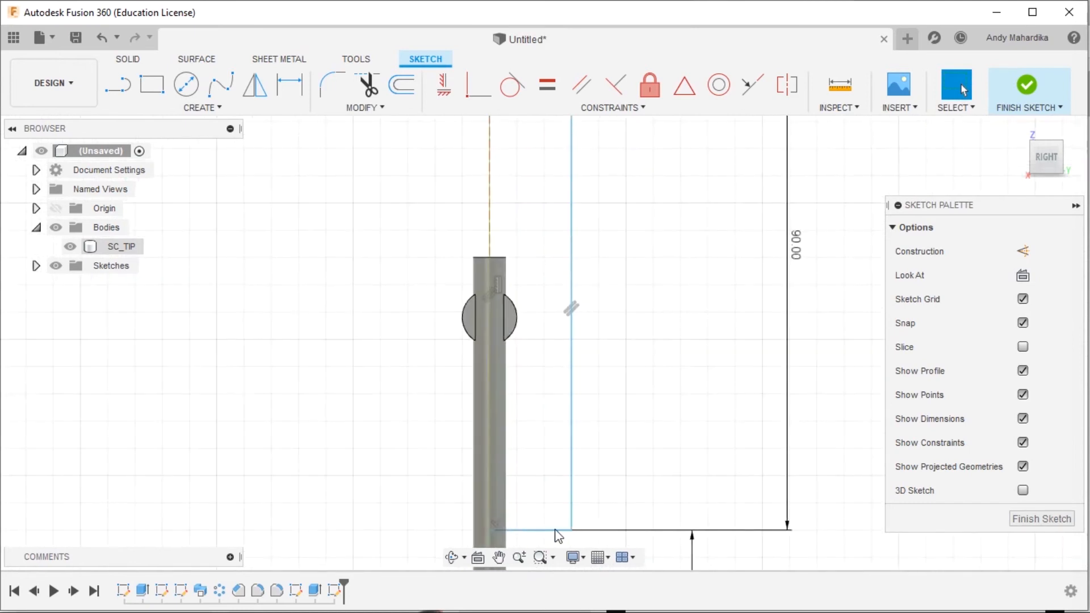
pyautogui.click(187, 90)
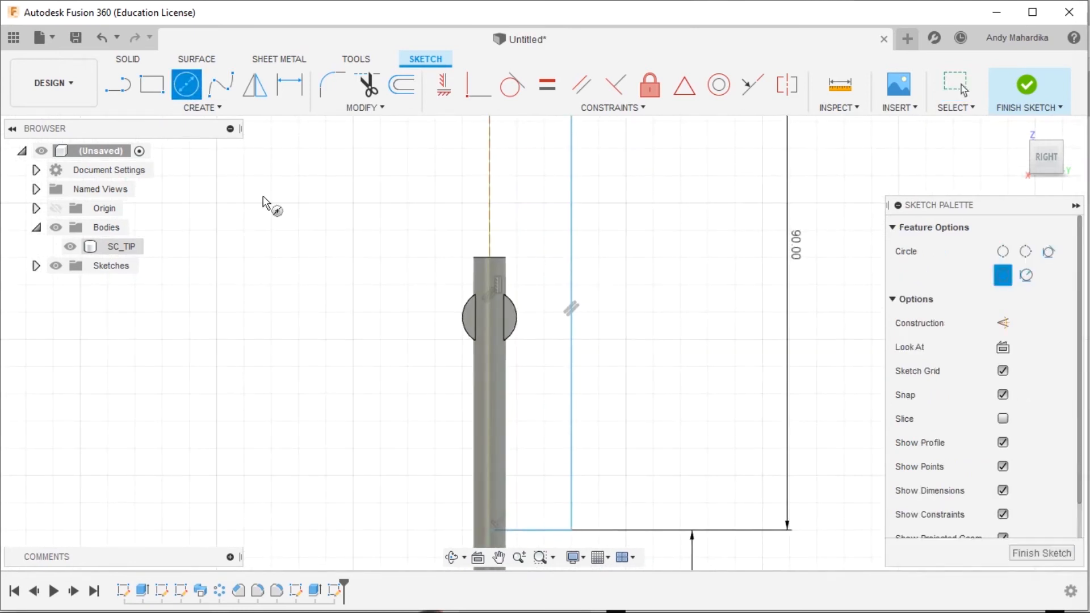
pyautogui.click(571, 454)
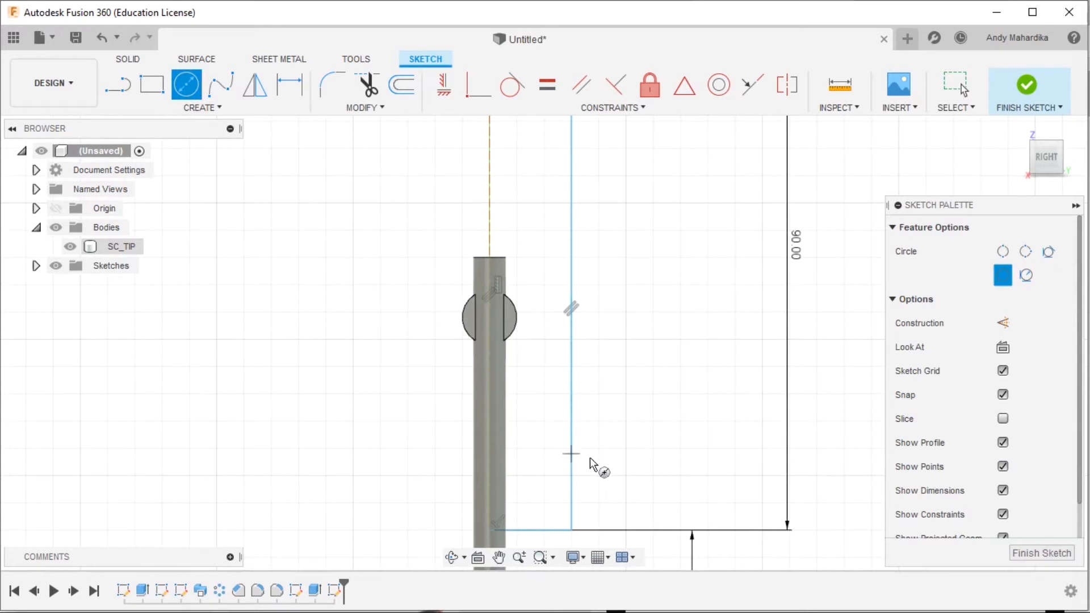
pyautogui.click(613, 439)
pyautogui.press('d')
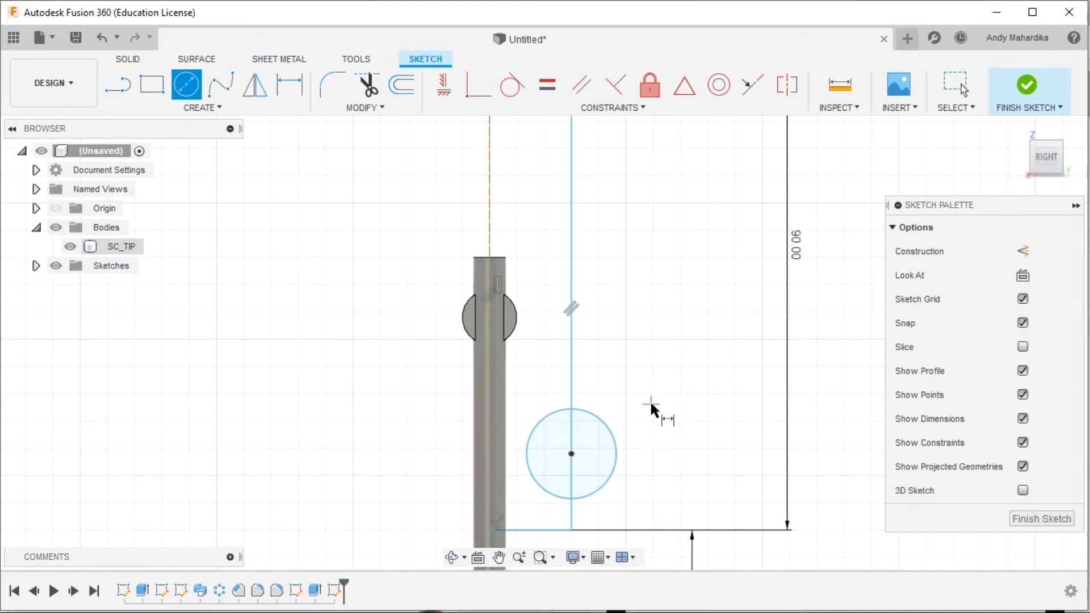
pyautogui.click(595, 422)
pyautogui.click(650, 356)
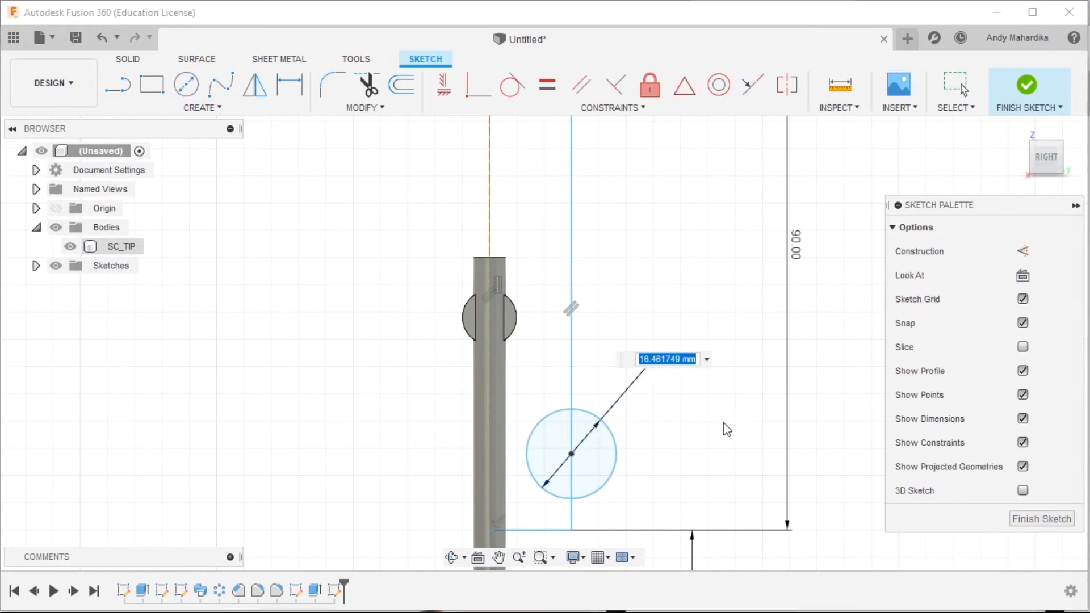
pyautogui.write('15')
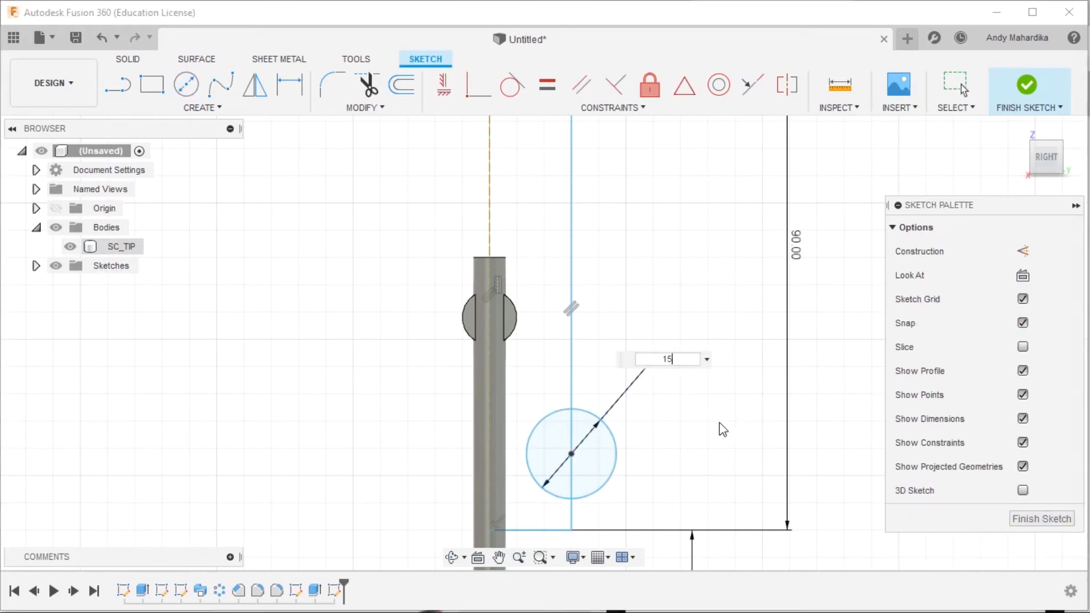
pyautogui.press('Return')
# Dimension the distance from the profile's bottom horizontal line to the circle's centre as 15 mm.
pyautogui.scroll(-3, 558, 402)
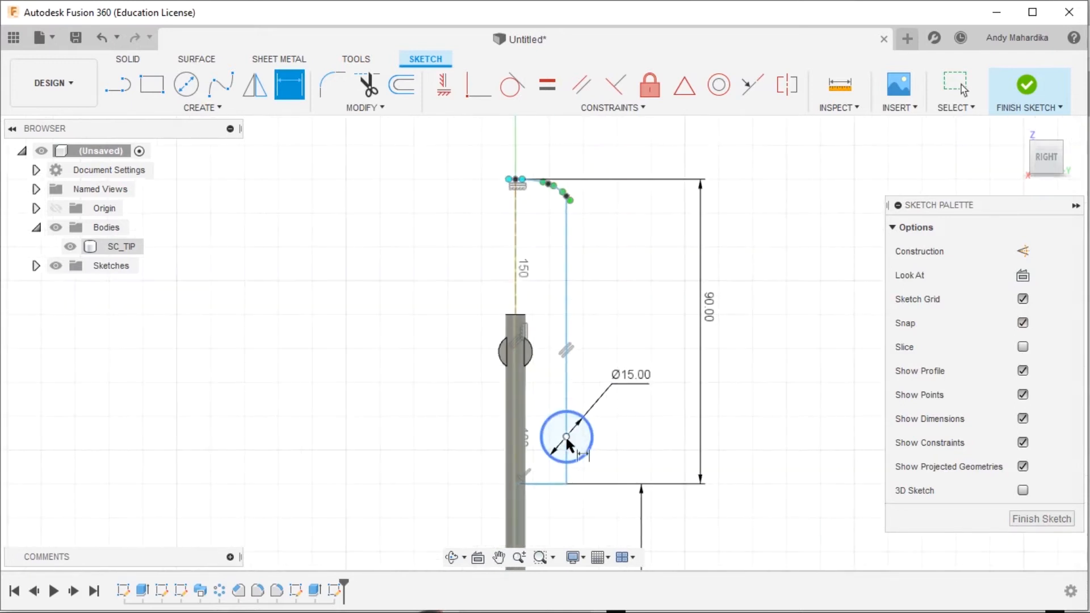
pyautogui.scroll(4, 567, 444)
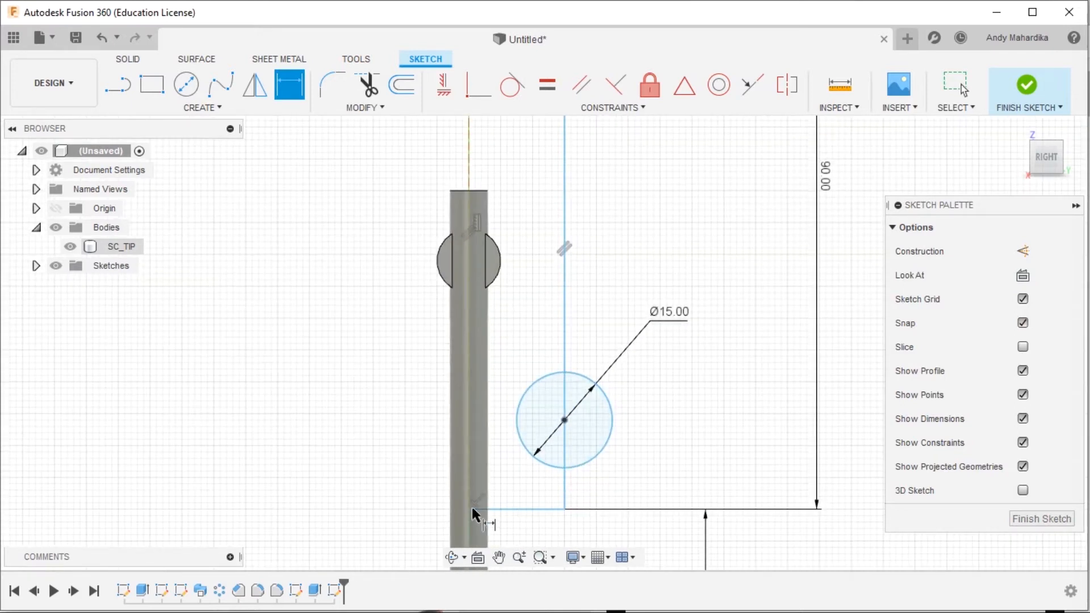
pyautogui.click(536, 508)
pyautogui.click(564, 420)
pyautogui.click(693, 507)
pyautogui.write('15')
pyautogui.press('Return')
pyautogui.rightClick(756, 370)
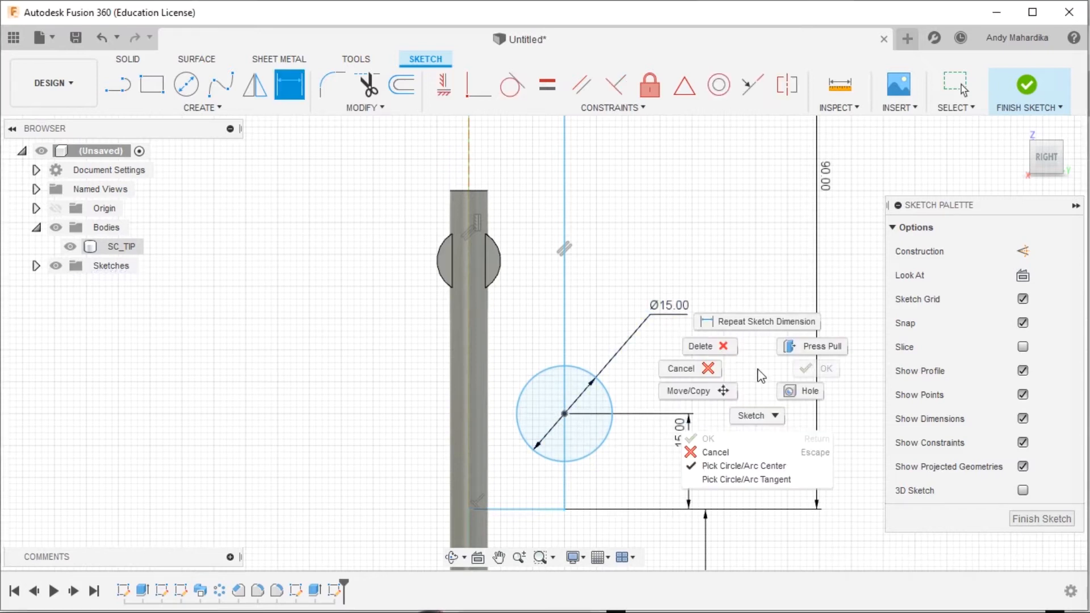
# Dimension the distance between the vertical construction axis and the handle's outer vertical line as 12 mm.
pyautogui.click(705, 368)
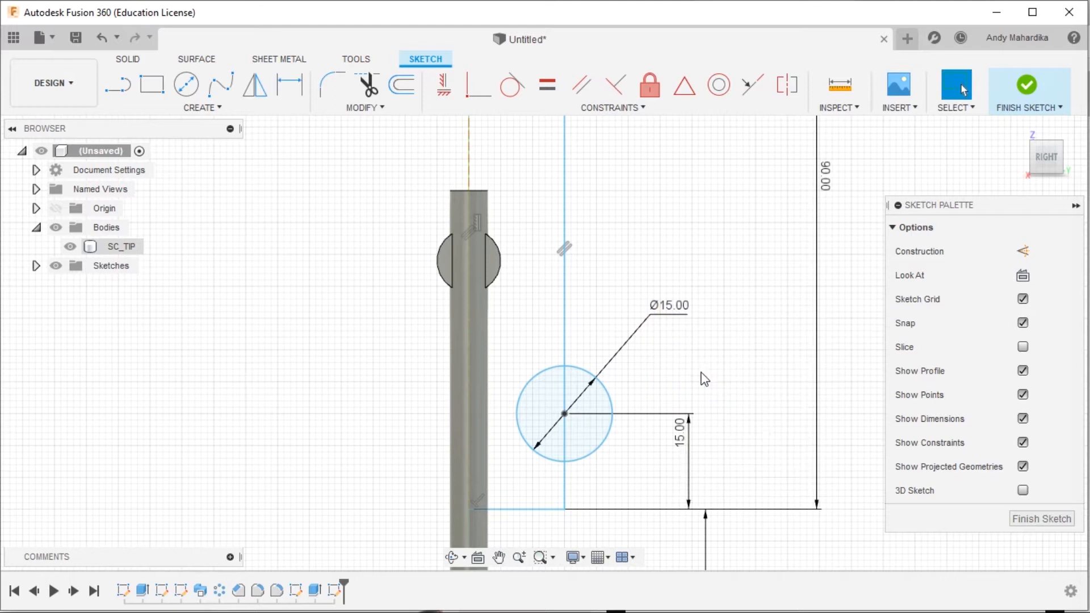
pyautogui.scroll(-3, 693, 369)
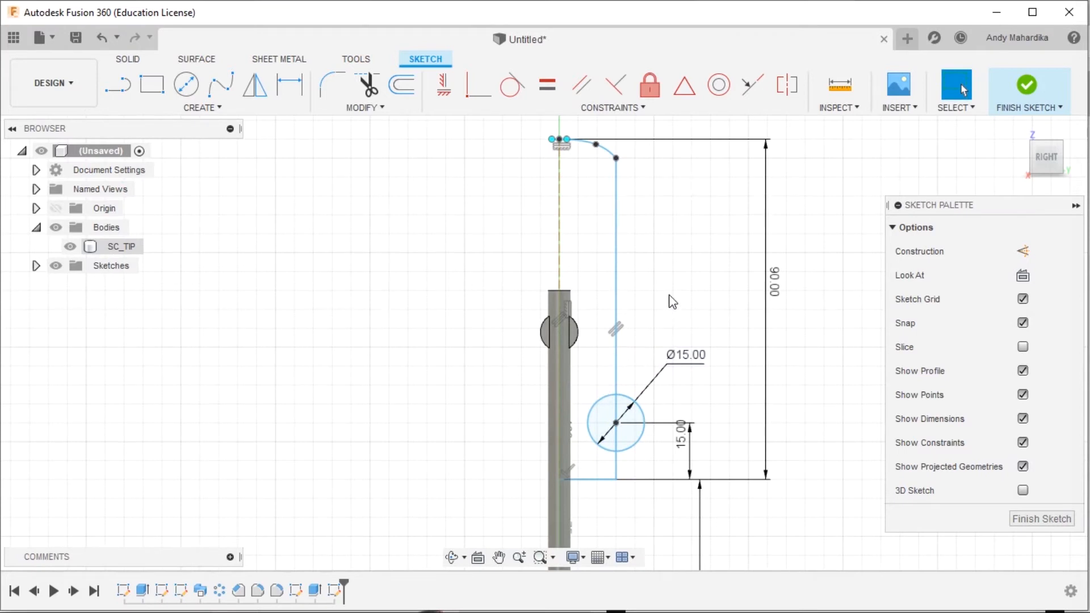
pyautogui.press('d')
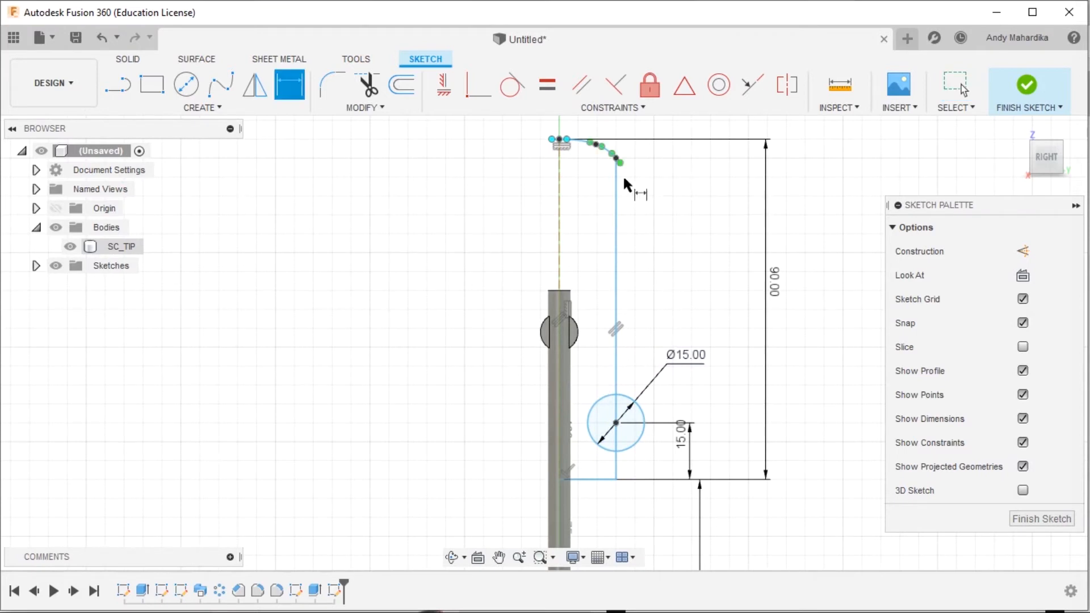
pyautogui.click(560, 210)
pyautogui.click(616, 231)
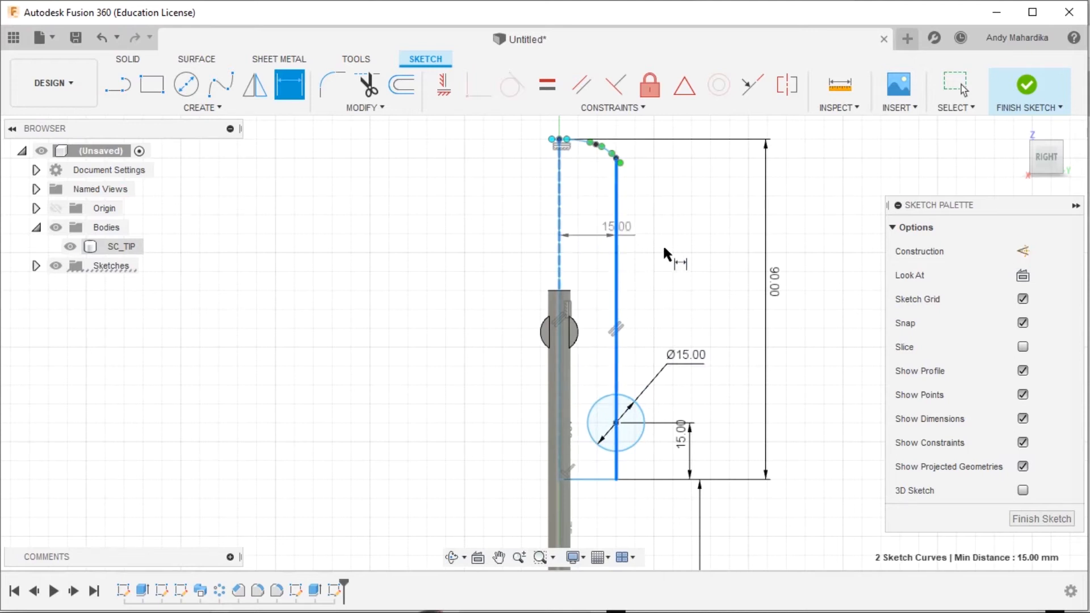
pyautogui.click(669, 232)
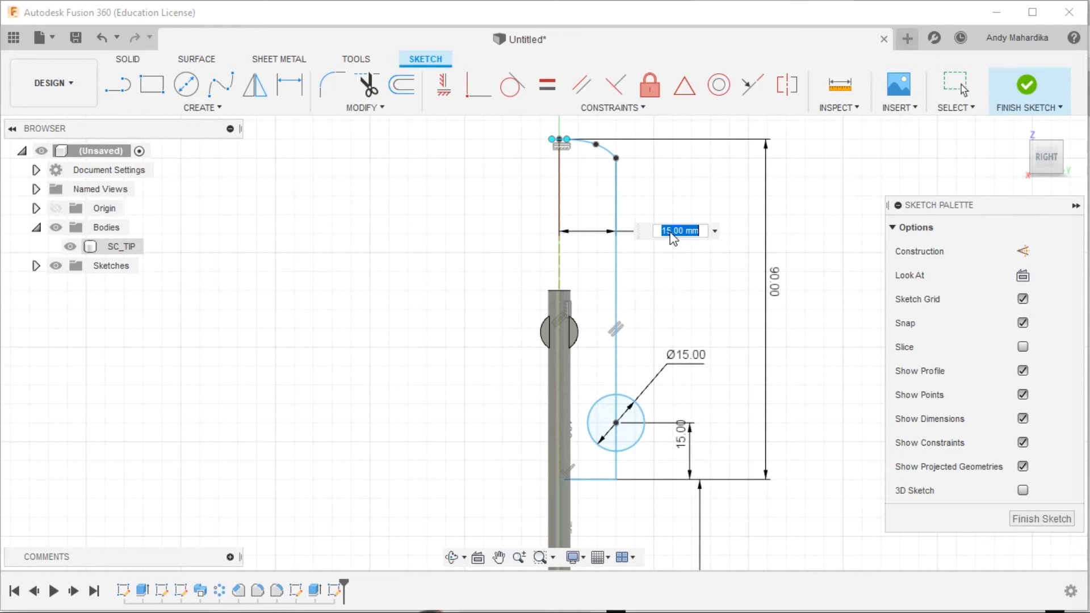
pyautogui.write('12')
pyautogui.press('Return')
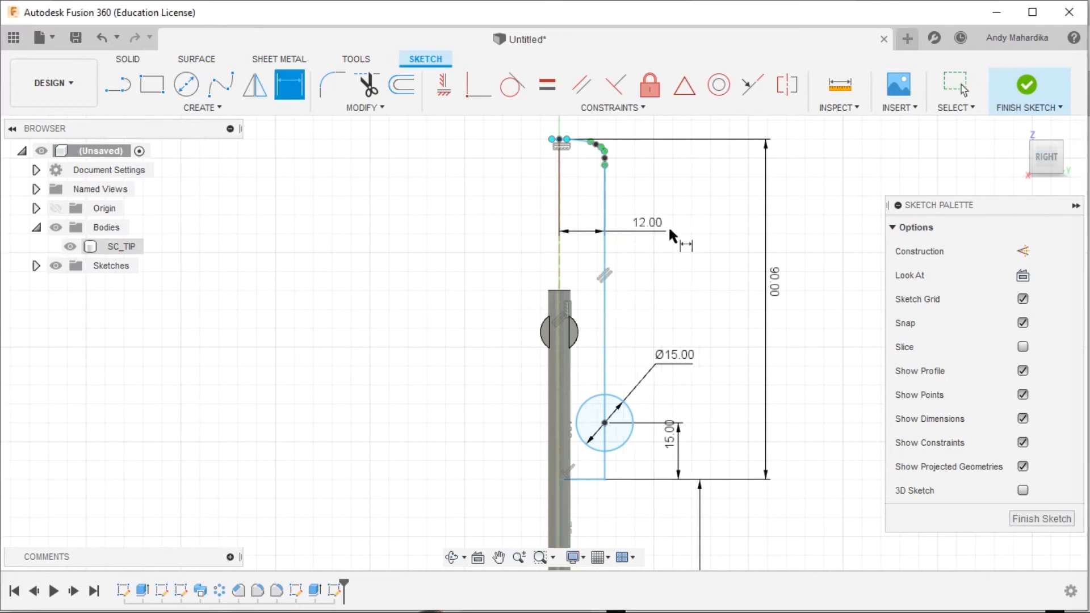
pyautogui.rightClick(695, 293)
pyautogui.click(645, 287)
# Reshape the rounded handle end by moving the spline's middle fit point towards the axis and raising its outer end.
pyautogui.scroll(6, 585, 138)
pyautogui.scroll(3, 586, 182)
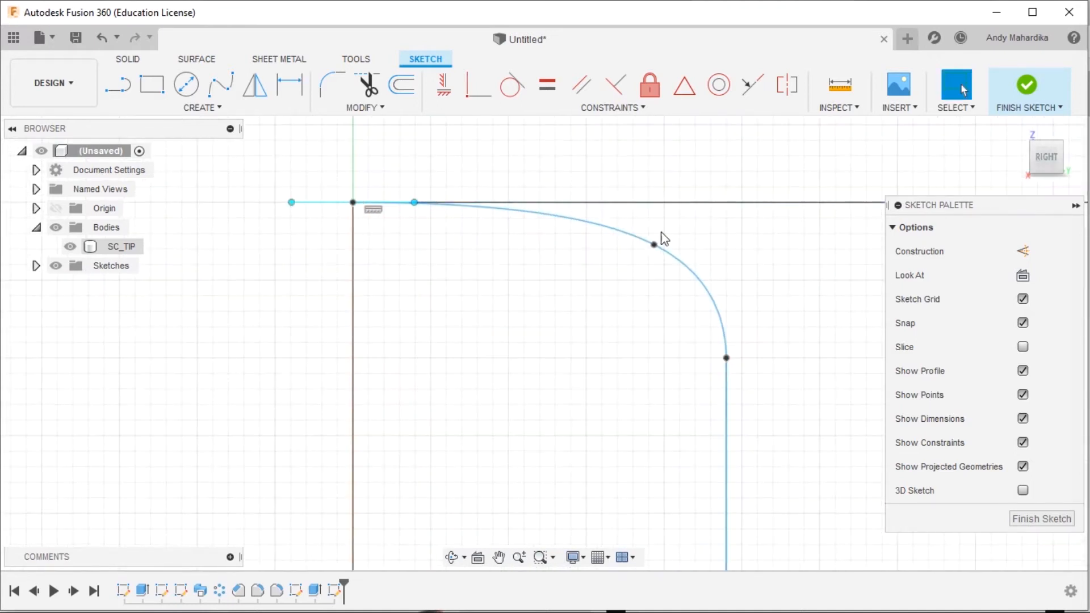
pyautogui.click(569, 235)
pyautogui.moveTo(590, 241); pyautogui.dragTo(602, 250)
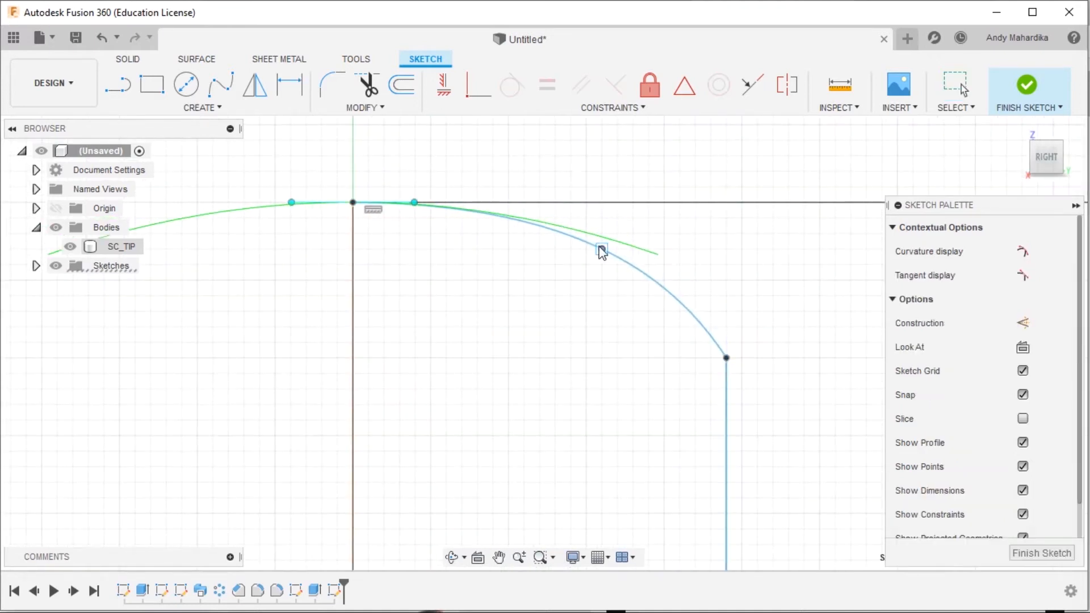
pyautogui.moveTo(727, 357); pyautogui.dragTo(729, 312)
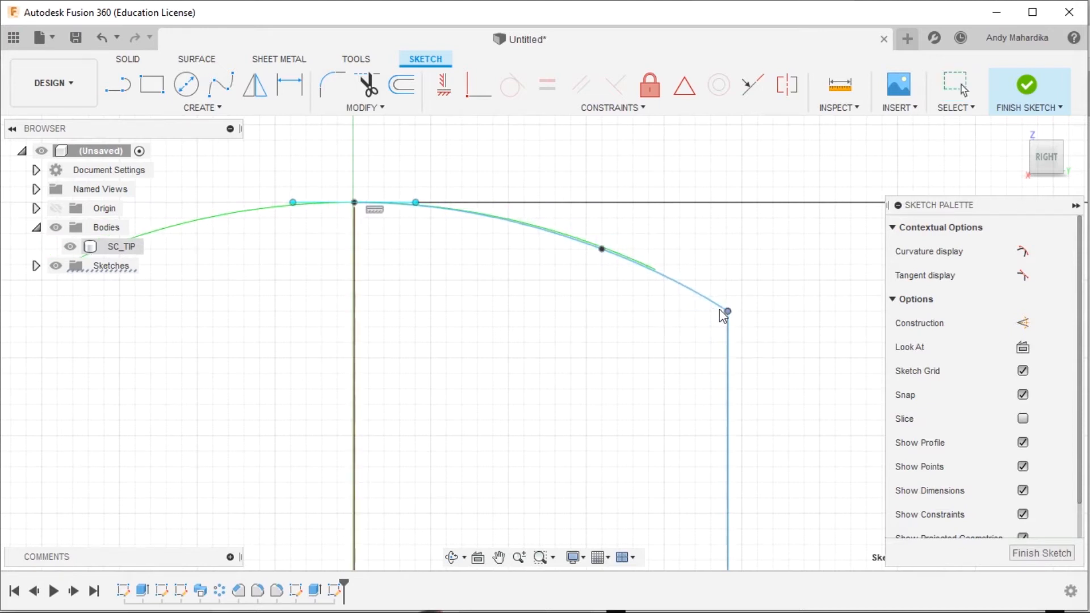
# Move the construction axis line sideways off the rod's axis, and shift its lower endpoint back close to that axis.
pyautogui.scroll(-5, 550, 273)
pyautogui.scroll(-2, 504, 365)
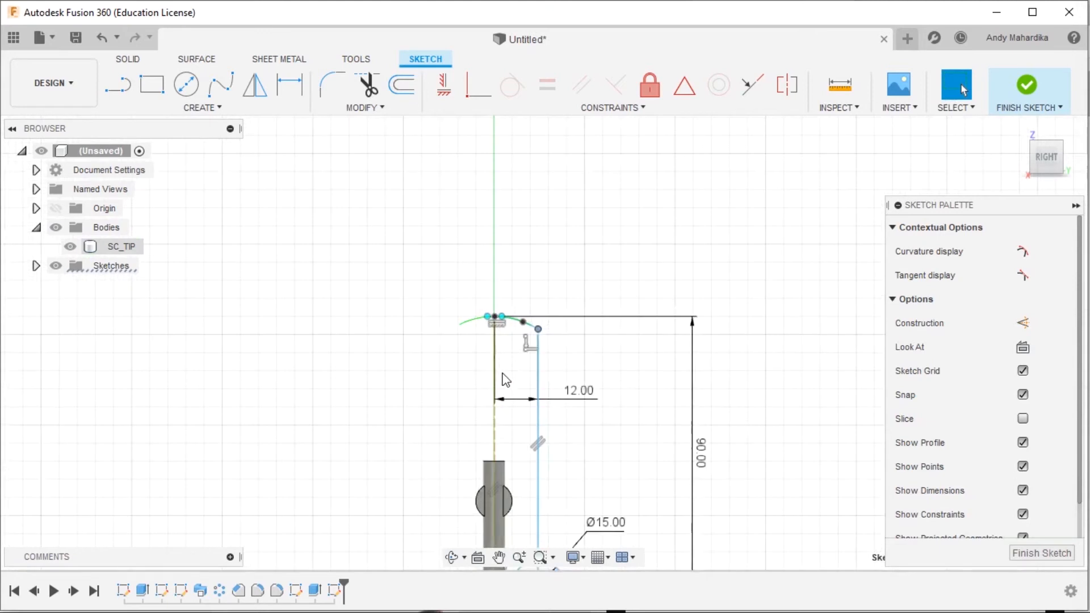
pyautogui.scroll(3, 496, 397)
pyautogui.moveTo(492, 255); pyautogui.dragTo(523, 261)
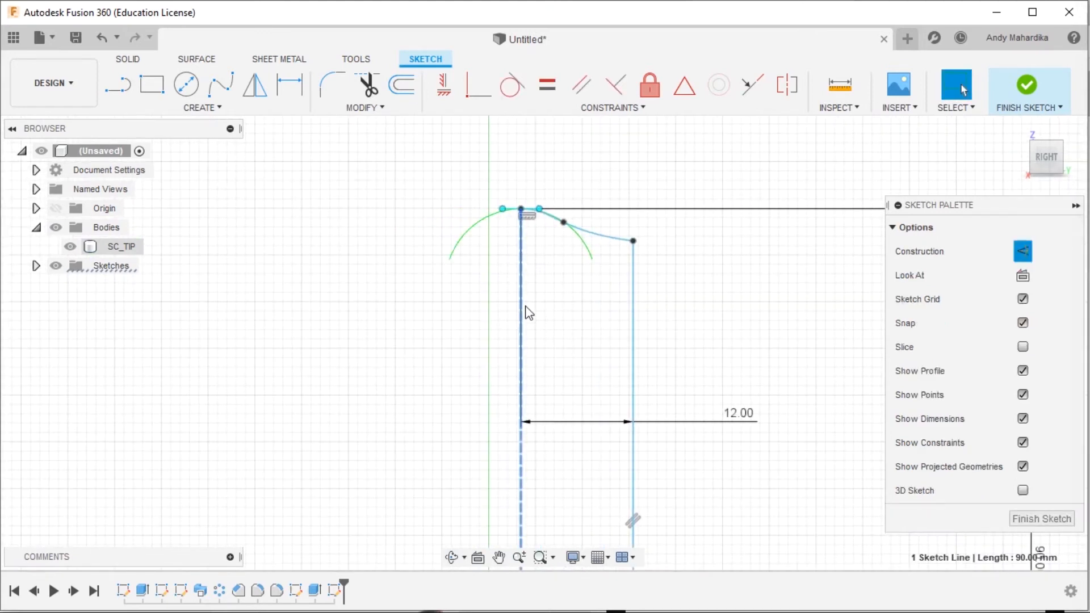
pyautogui.scroll(-6, 513, 328)
pyautogui.scroll(2, 545, 440)
pyautogui.scroll(5, 545, 440)
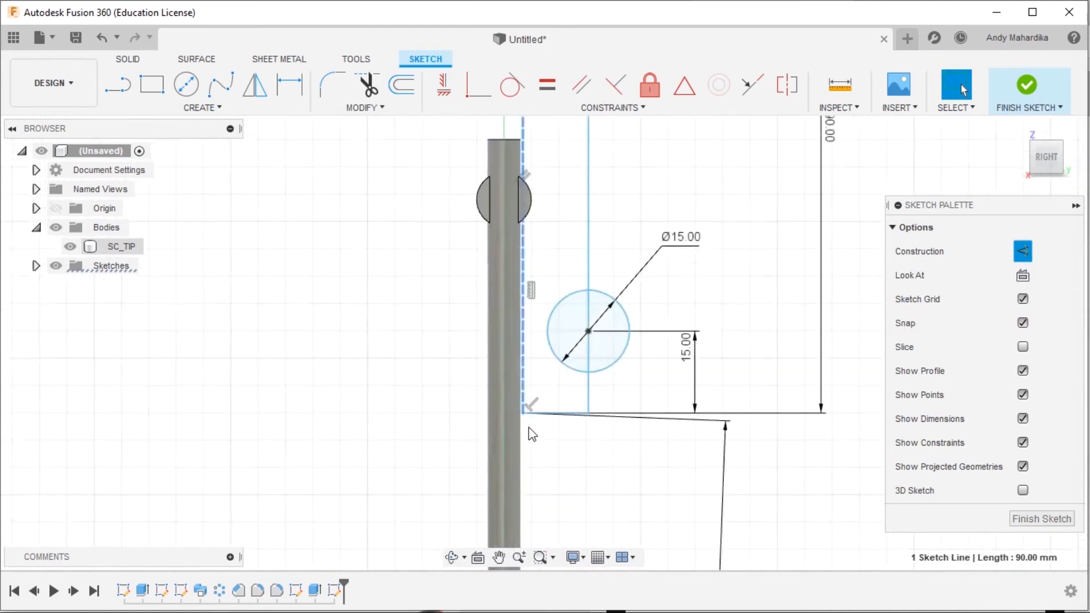
pyautogui.moveTo(523, 402)
pyautogui.mouseDown()
pyautogui.moveTo(455, 404)
pyautogui.moveTo(510, 401)
pyautogui.moveTo(476, 397)
pyautogui.mouseUp()
pyautogui.scroll(8, 476, 397)
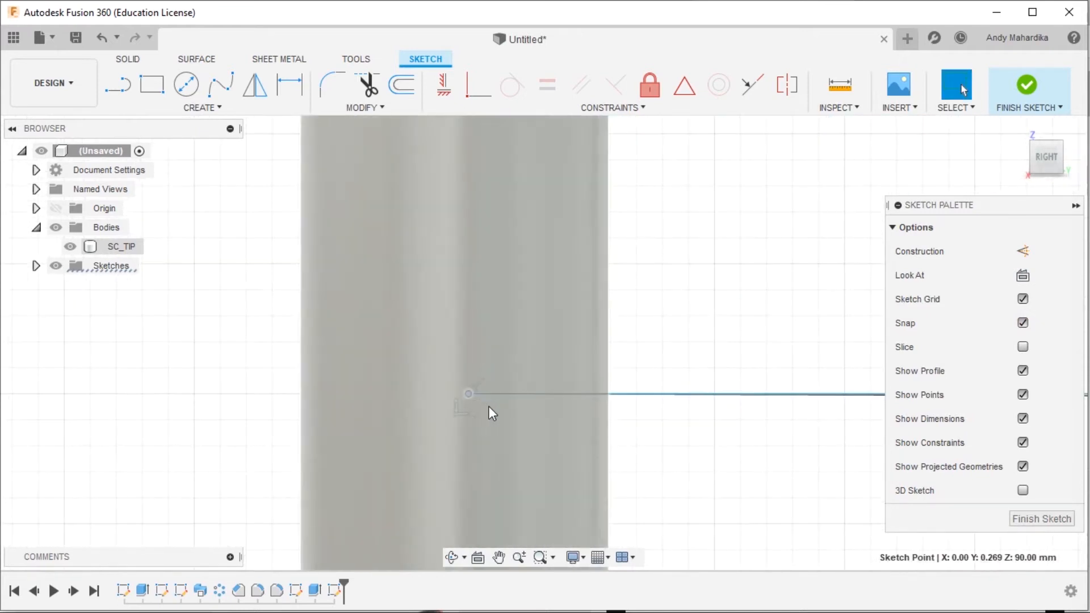
pyautogui.moveTo(467, 396); pyautogui.dragTo(522, 395)
pyautogui.scroll(-10, 509, 394)
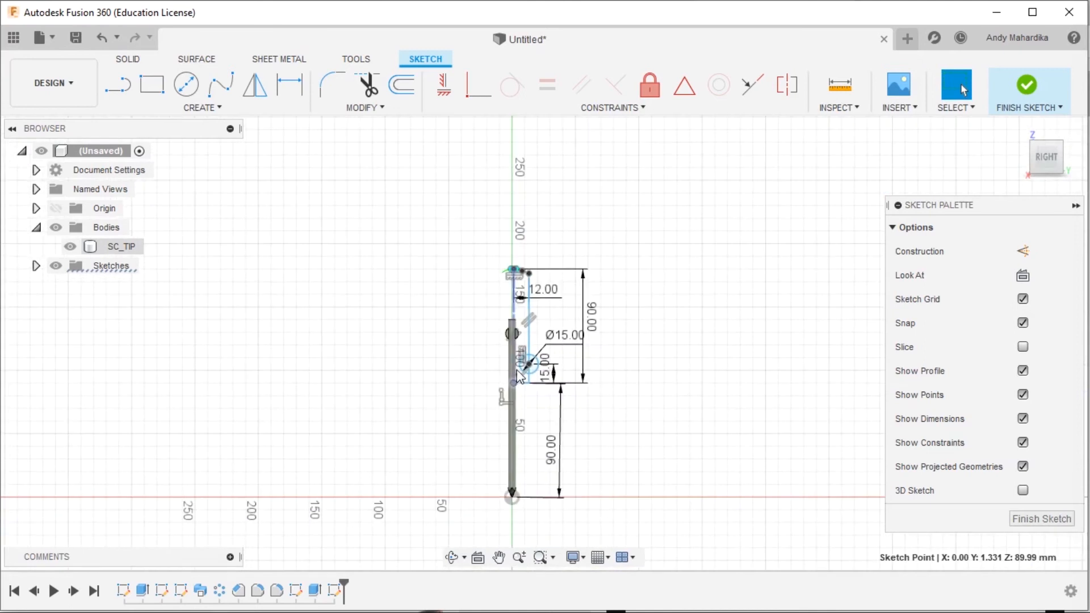
pyautogui.scroll(5, 499, 452)
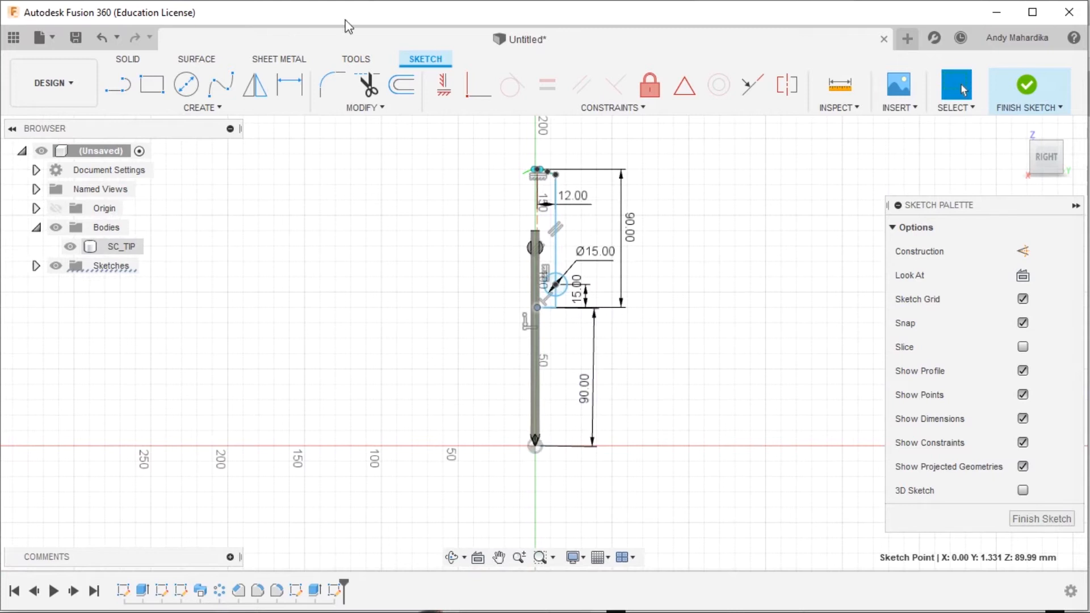
# Constrain the construction line's lower endpoint to be vertically aligned with the sketch origin at the rod's tip.
pyautogui.click(480, 288)
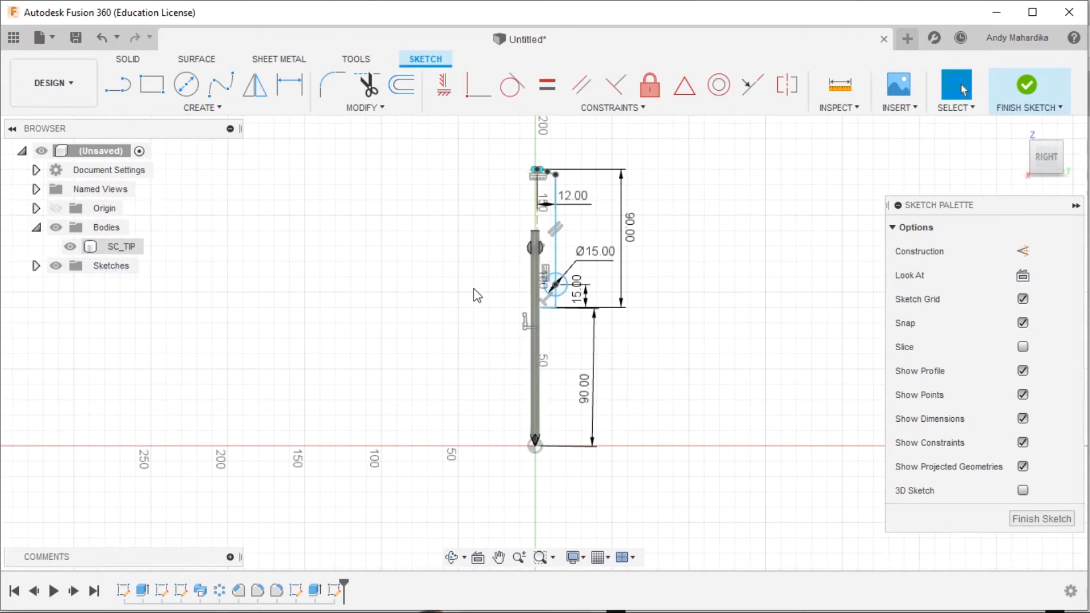
pyautogui.click(447, 88)
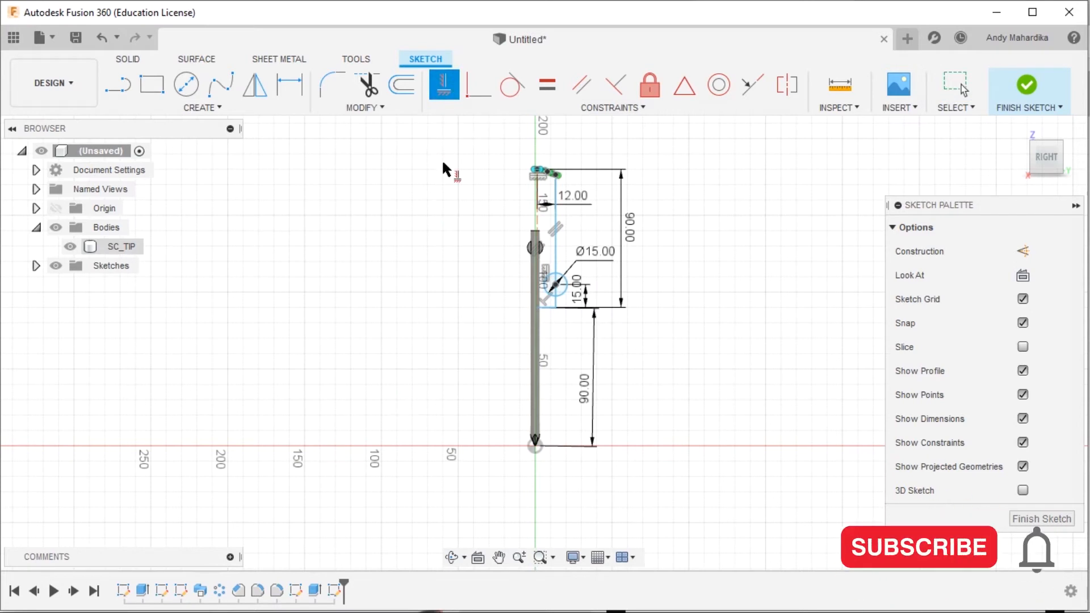
pyautogui.click(537, 307)
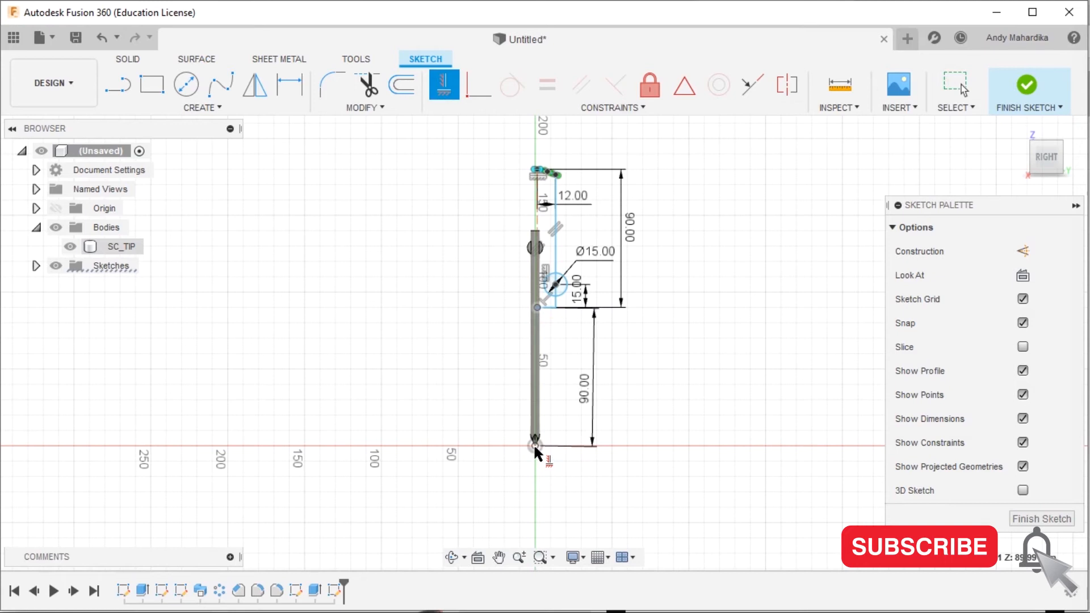
pyautogui.scroll(6, 533, 445)
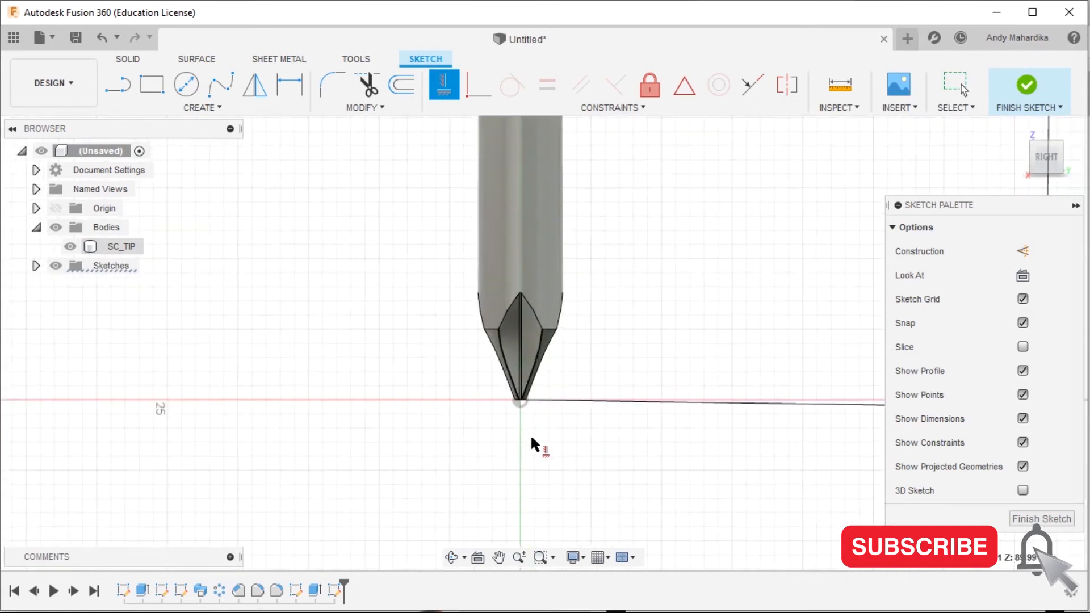
pyautogui.click(519, 398)
pyautogui.scroll(-5, 590, 380)
pyautogui.scroll(-3, 572, 349)
pyautogui.scroll(2, 578, 321)
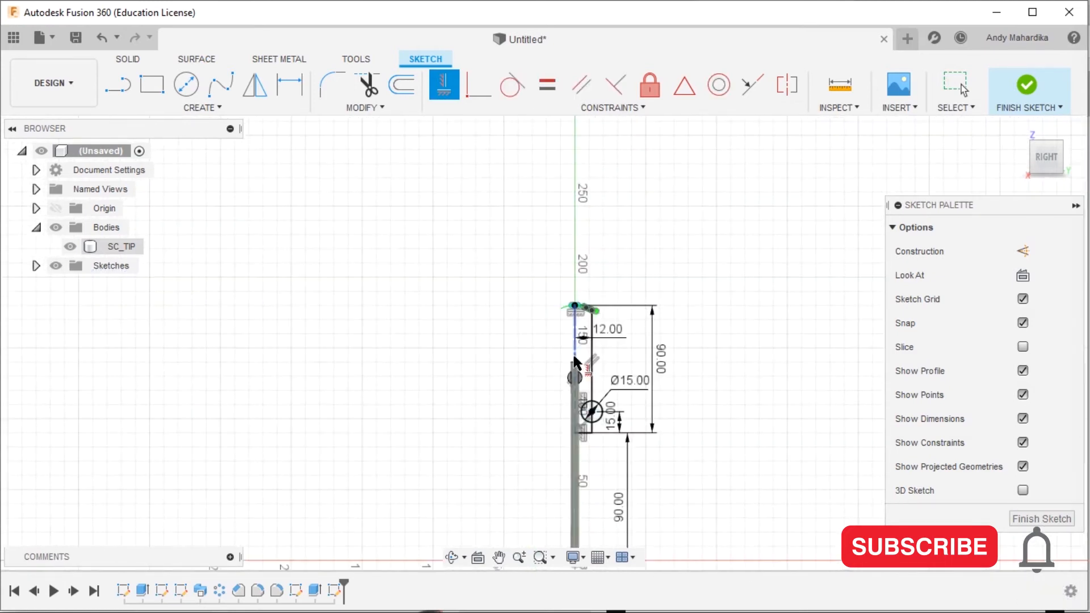
pyautogui.scroll(3, 576, 419)
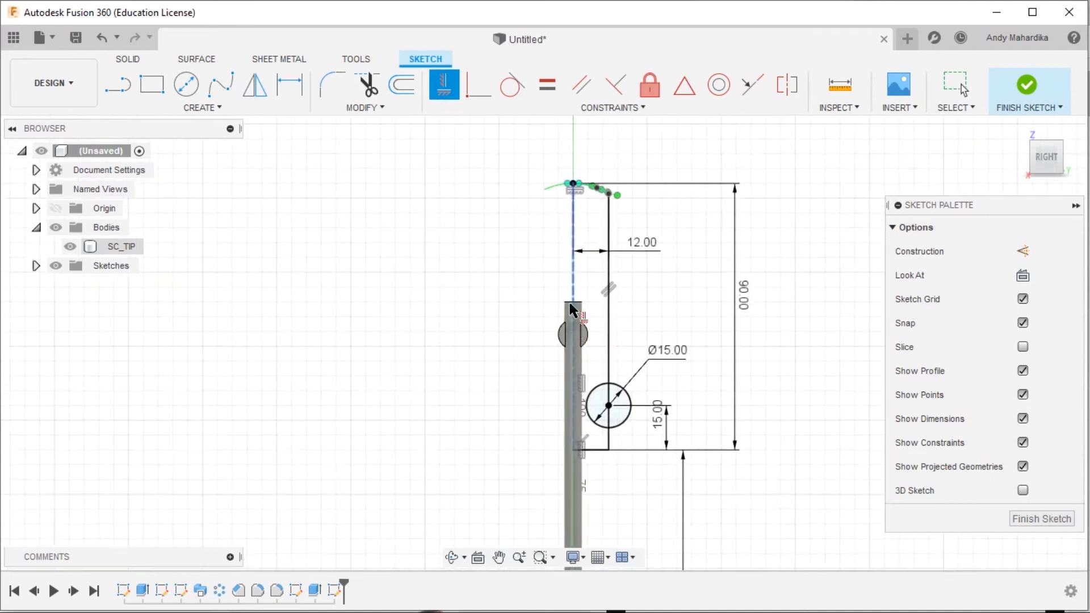
pyautogui.scroll(-4, 568, 409)
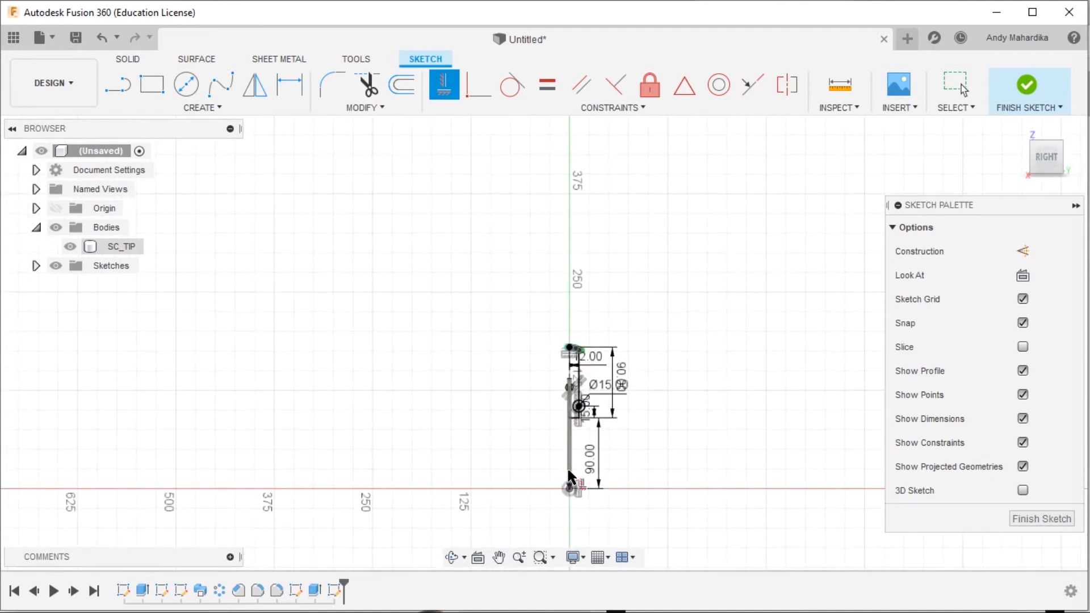
pyautogui.scroll(3, 574, 479)
pyautogui.scroll(4, 633, 175)
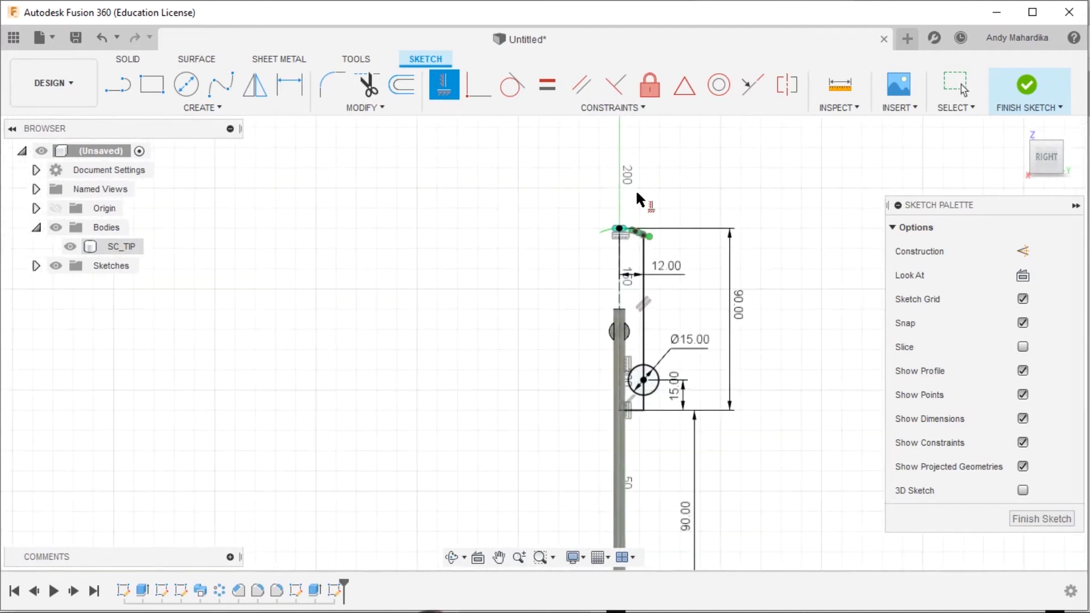
pyautogui.rightClick(644, 187)
pyautogui.click(698, 190)
# Move the spline's middle fit point slightly up and towards the axis for a rounder end, and finish the sketch.
pyautogui.scroll(5, 638, 222)
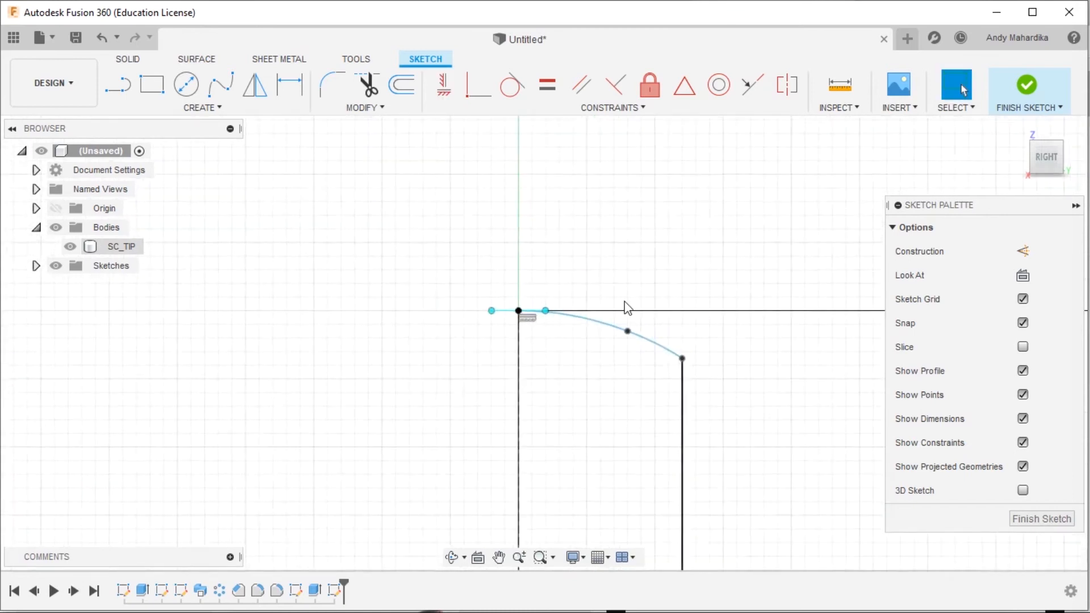
pyautogui.click(625, 349)
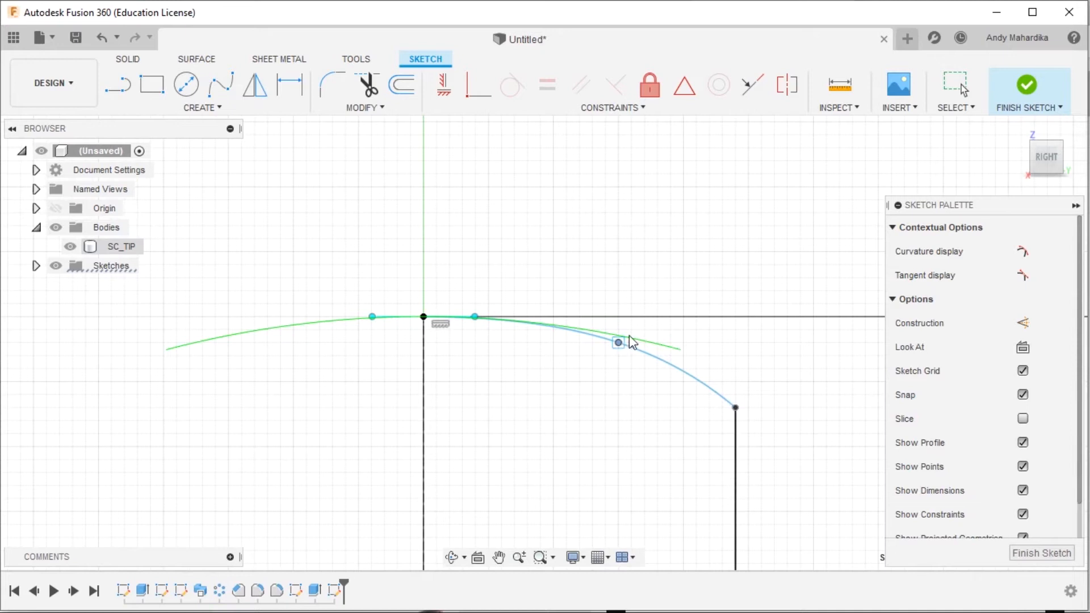
pyautogui.click(1025, 86)
pyautogui.scroll(-5, 639, 301)
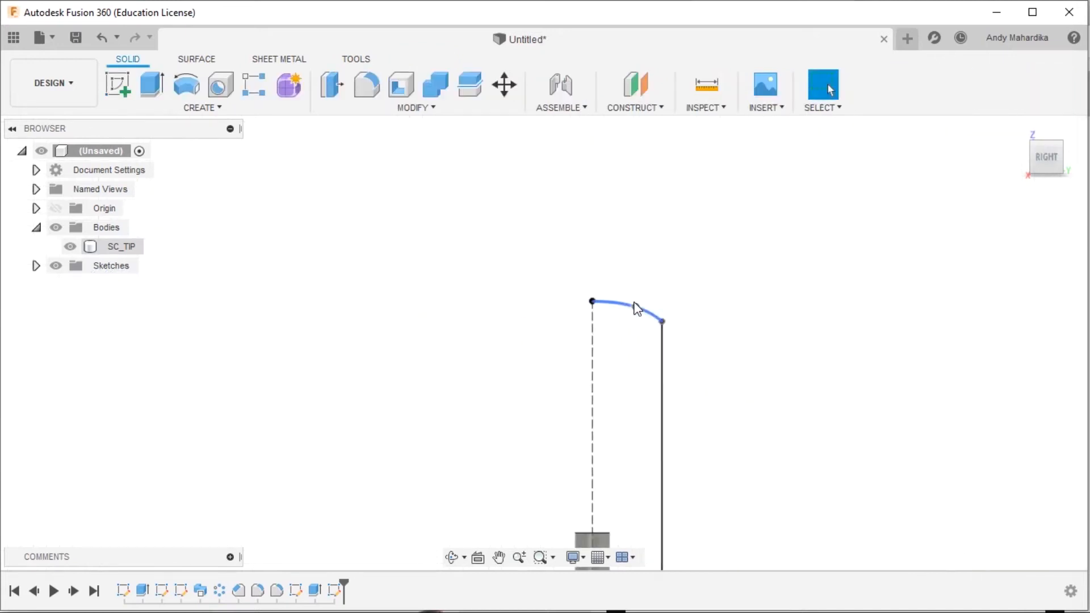
pyautogui.scroll(-3, 635, 308)
pyautogui.moveTo(630, 414); pyautogui.dragTo(573, 288, button='middle')
pyautogui.scroll(3, 555, 340)
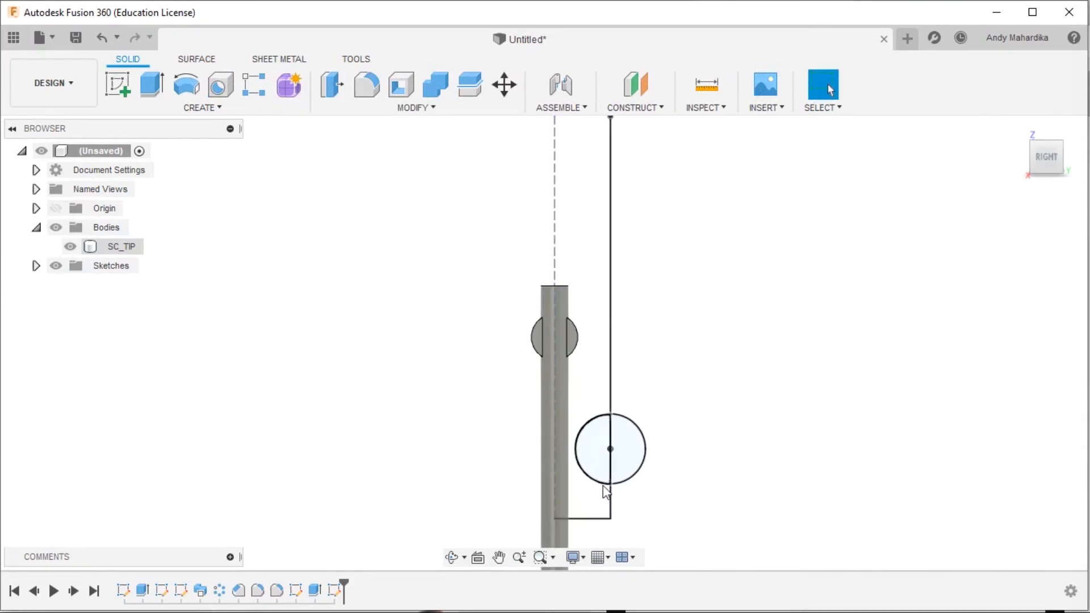
pyautogui.scroll(2, 610, 534)
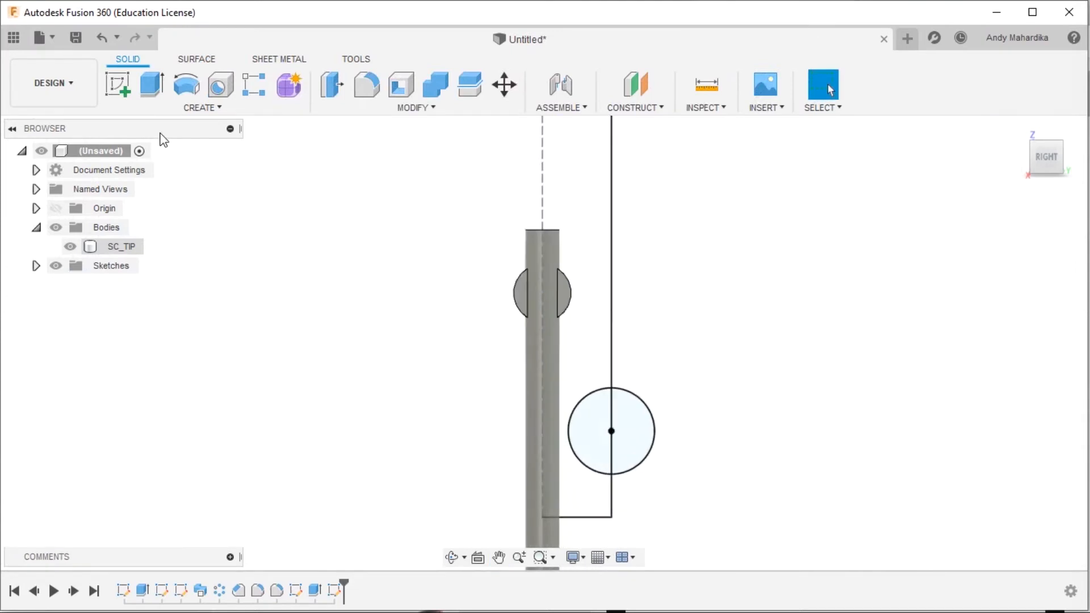
pyautogui.click(187, 88)
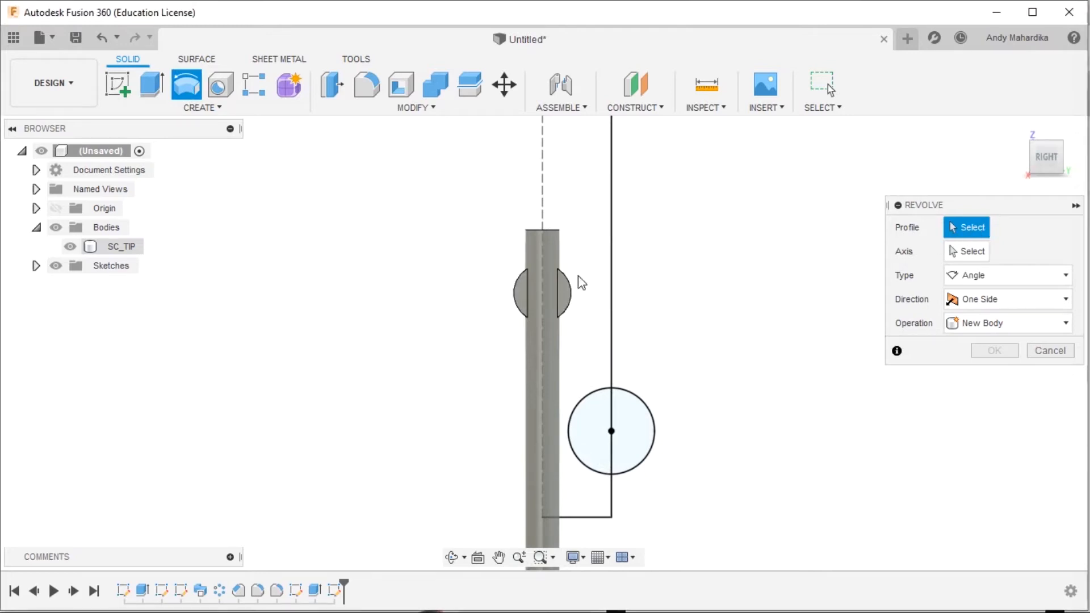
pyautogui.click(1058, 353)
# Edit the handle sketch to turn the dashed construction axis into a normal line that closes the profile, and finish the sketch.
pyautogui.scroll(-3, 666, 249)
pyautogui.scroll(2, 659, 189)
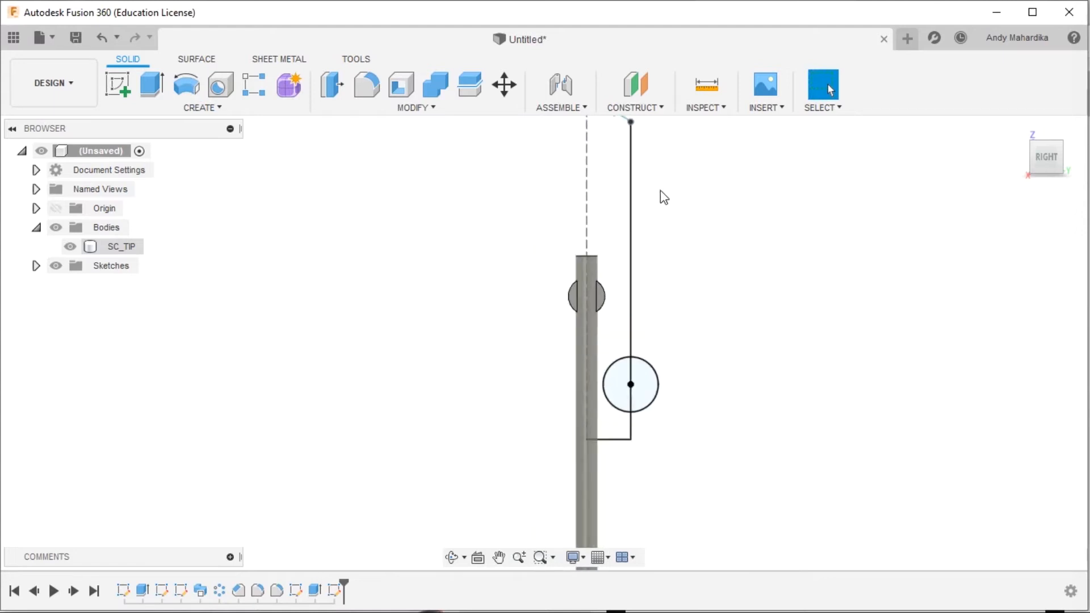
pyautogui.click(632, 184)
pyautogui.rightClick(632, 185)
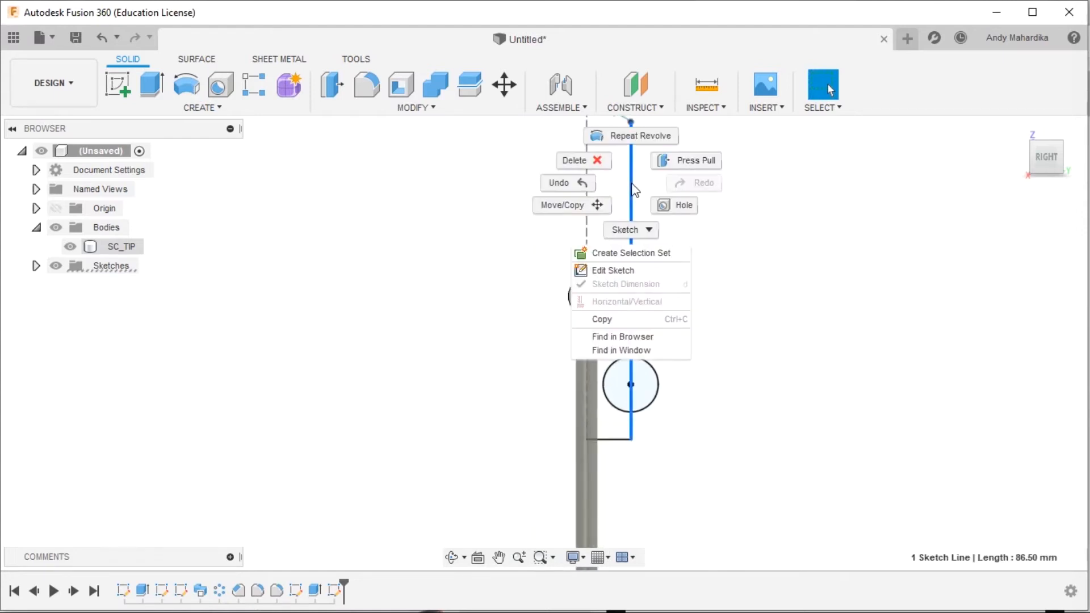
pyautogui.click(613, 270)
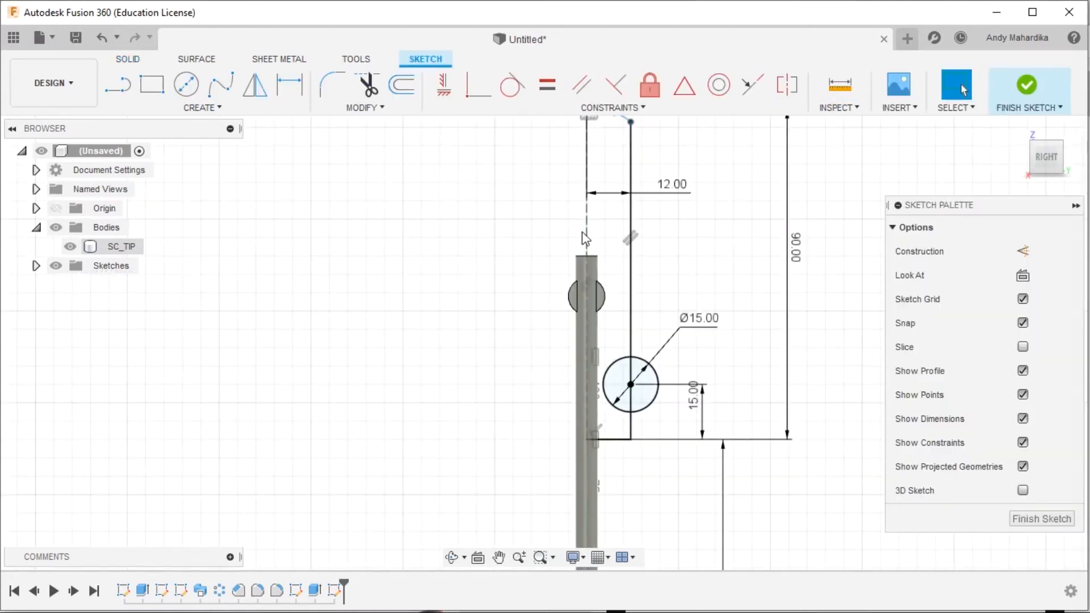
pyautogui.click(587, 230)
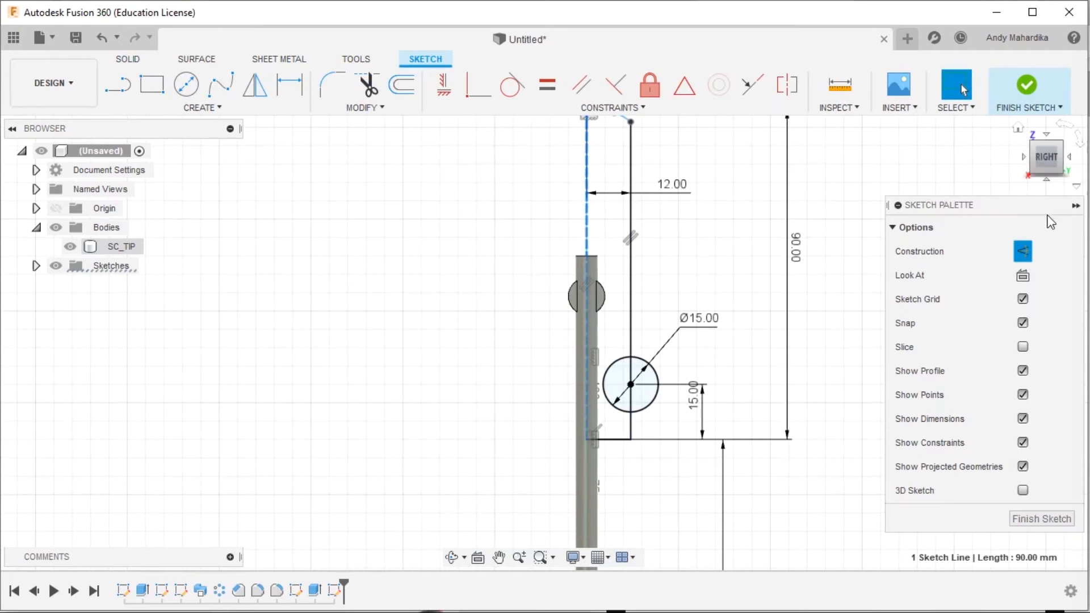
pyautogui.click(1025, 253)
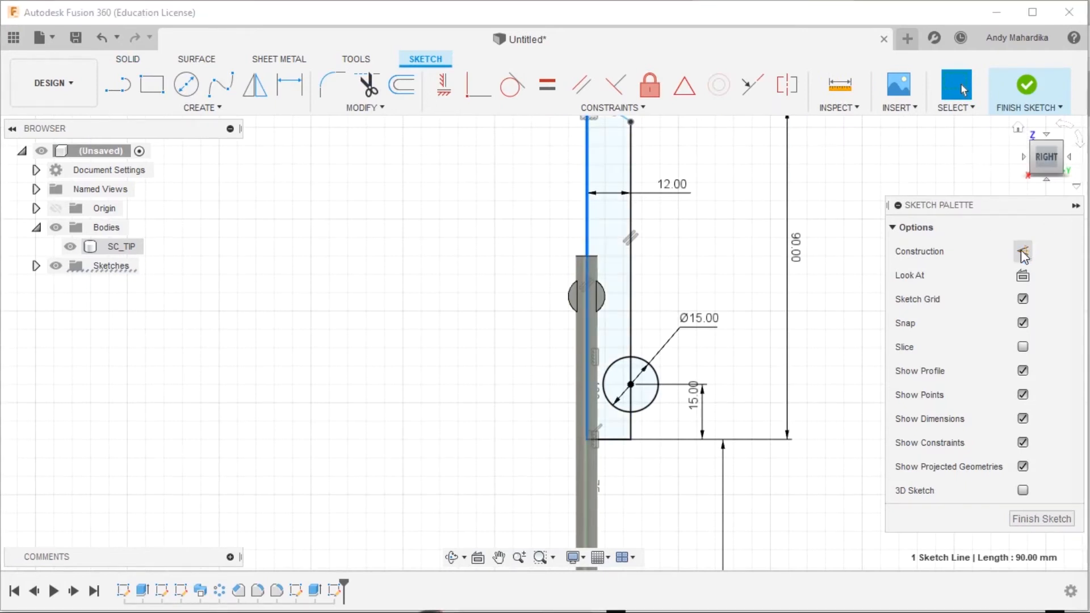
pyautogui.click(1039, 517)
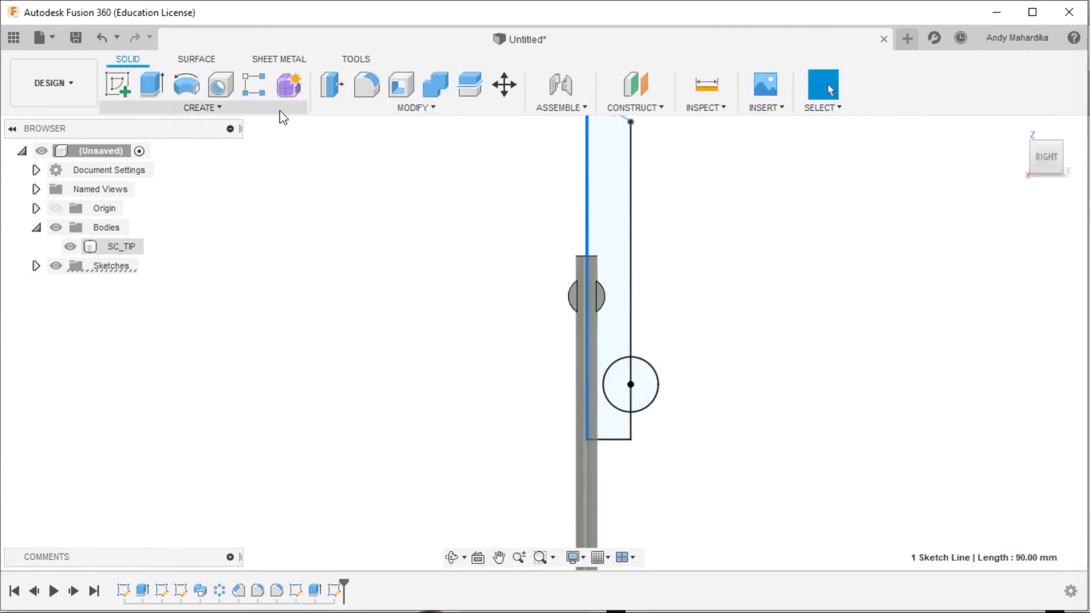
# Start a new-body Revolve of the handle profile outside the grip circle, clearing the preselected axis and making the axis ready to pick.
pyautogui.click(187, 88)
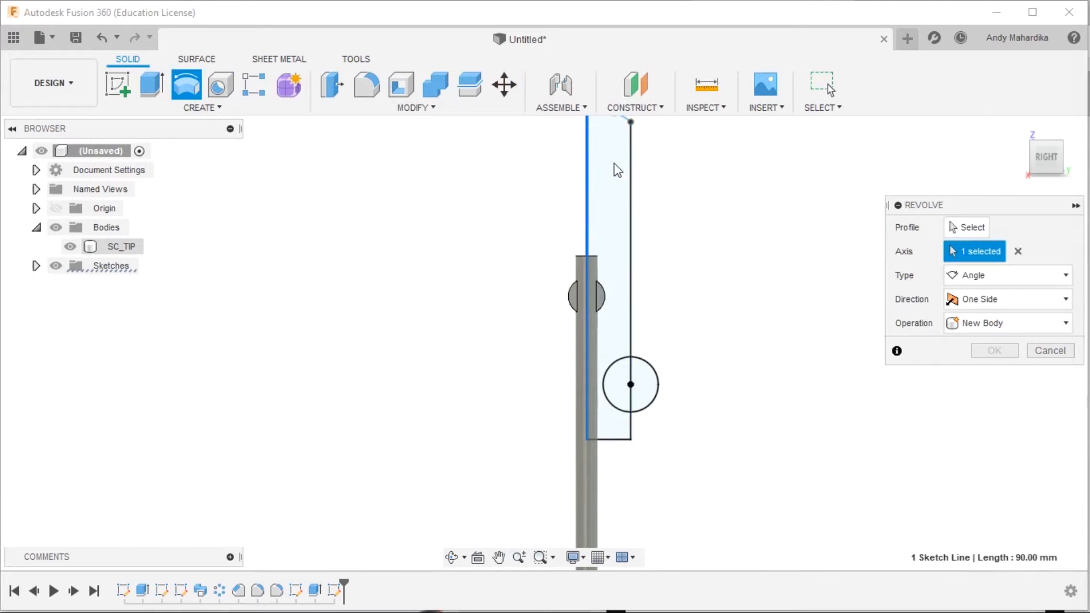
pyautogui.click(1019, 252)
pyautogui.click(968, 227)
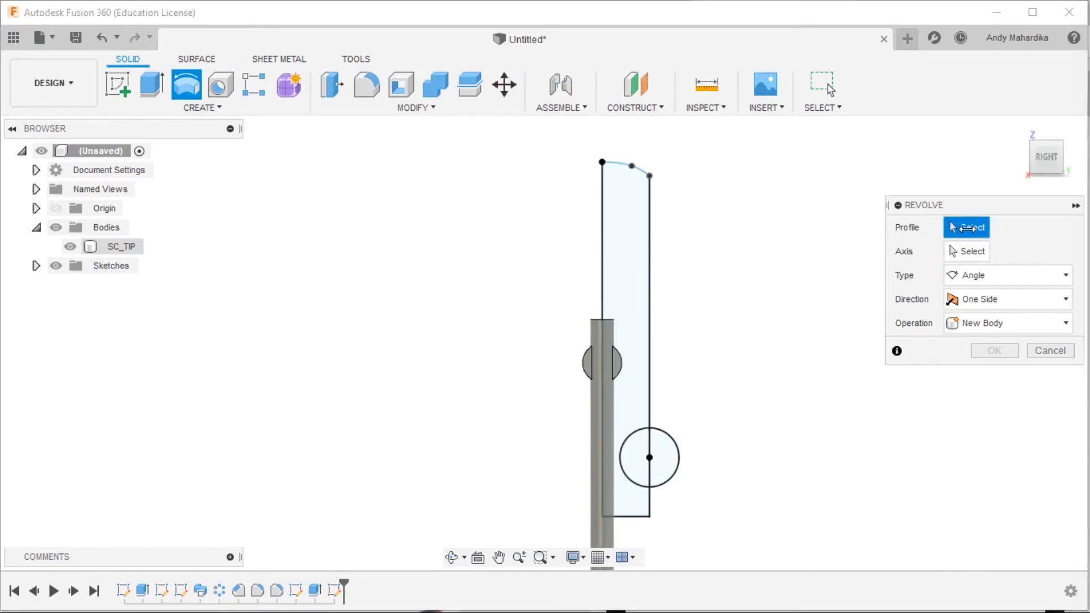
pyautogui.click(632, 239)
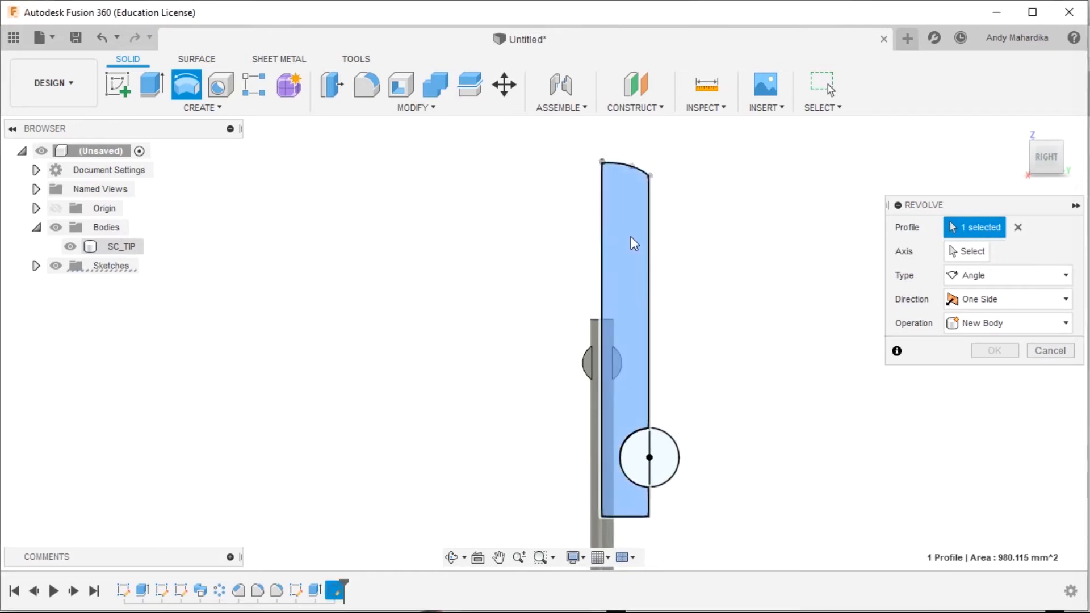
pyautogui.scroll(-1, 550, 343)
pyautogui.scroll(2, 568, 381)
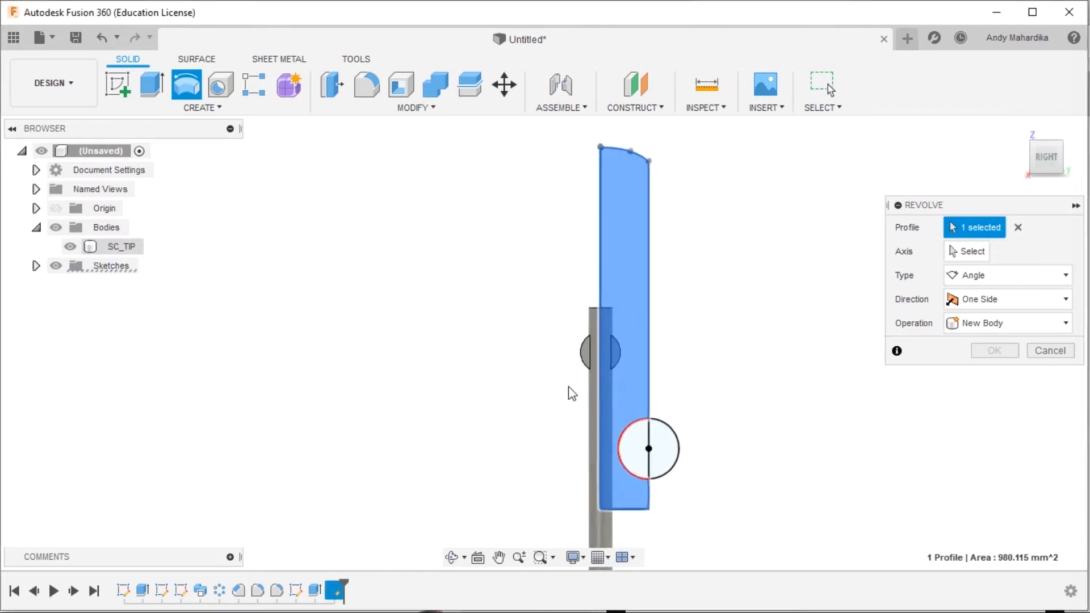
pyautogui.click(967, 251)
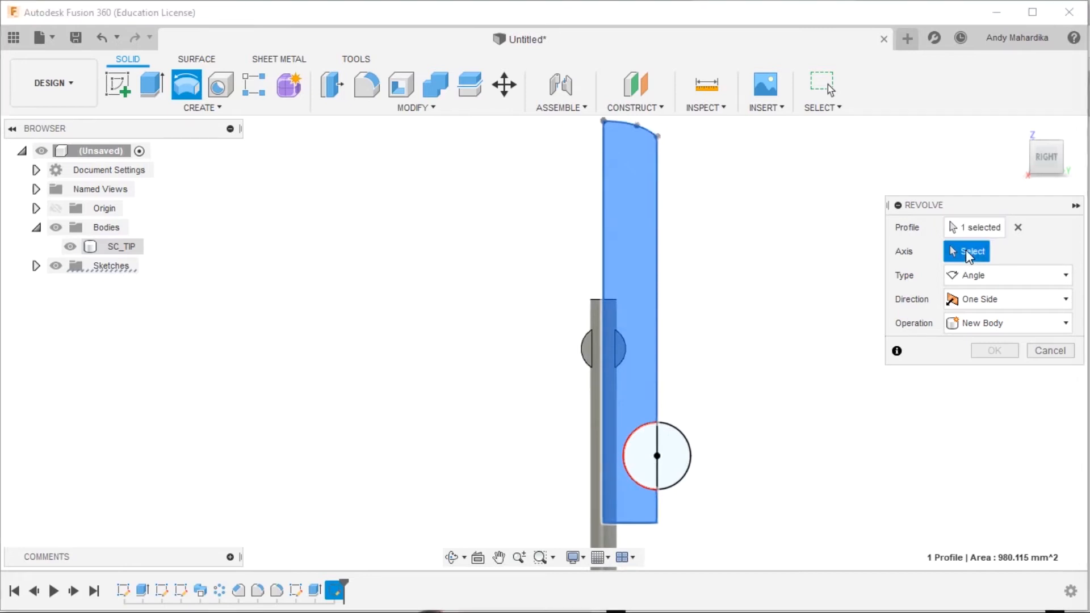
# Try to revolve the handle profile 360 degrees about its long inner edge as a cut, and undo it.
pyautogui.click(604, 209)
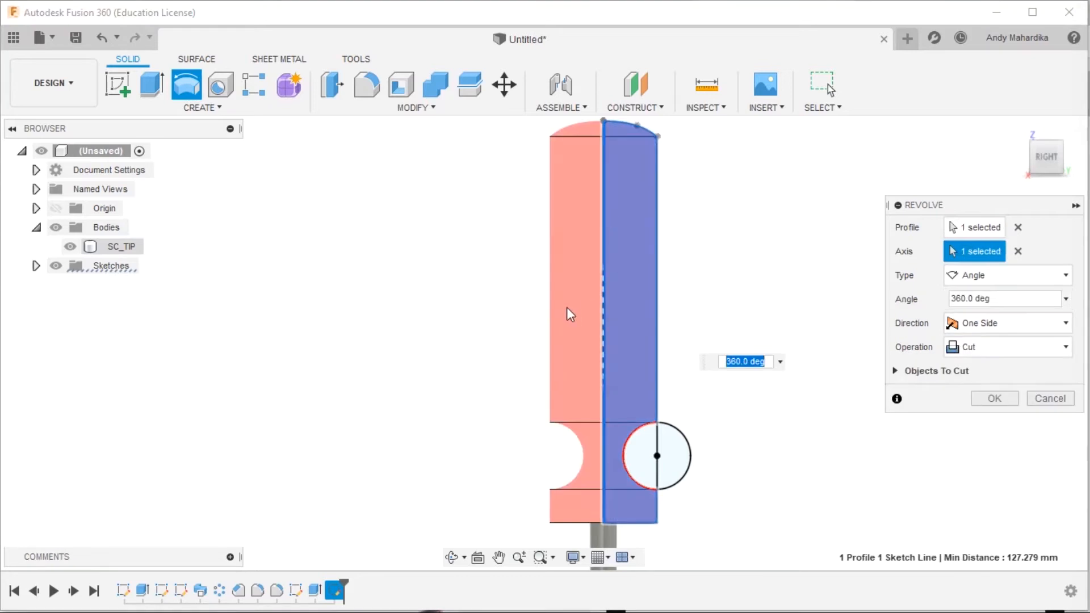
pyautogui.scroll(-2, 567, 313)
pyautogui.scroll(3, 602, 404)
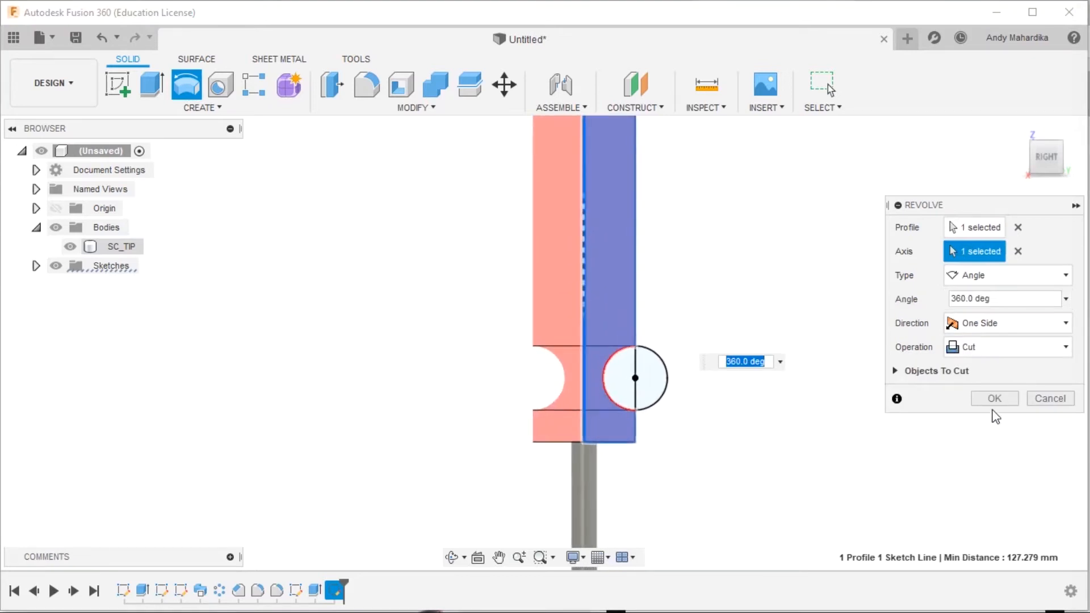
pyautogui.scroll(-1, 560, 316)
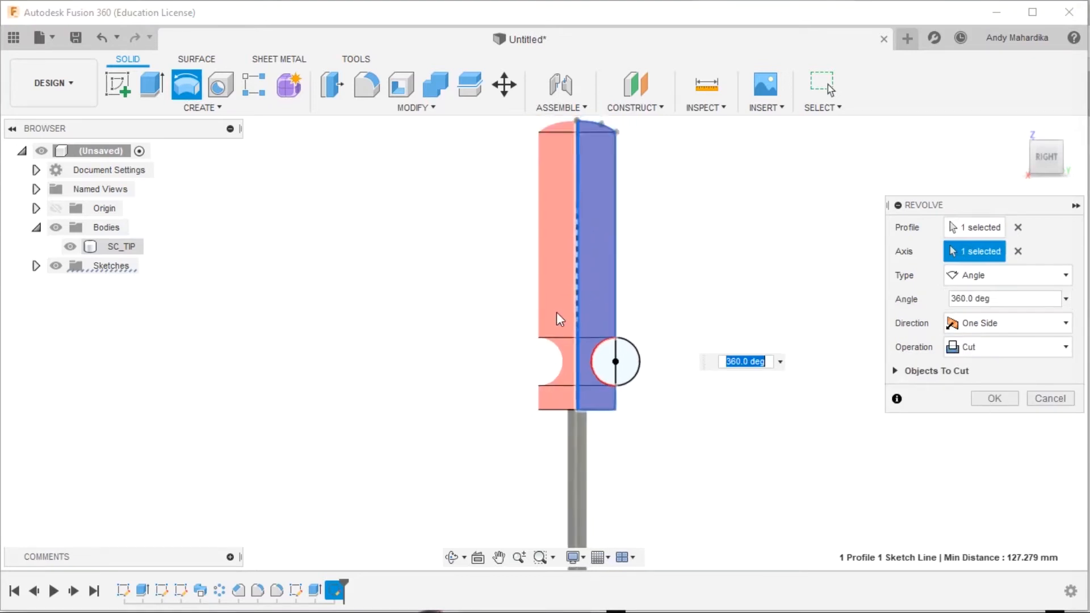
pyautogui.click(996, 397)
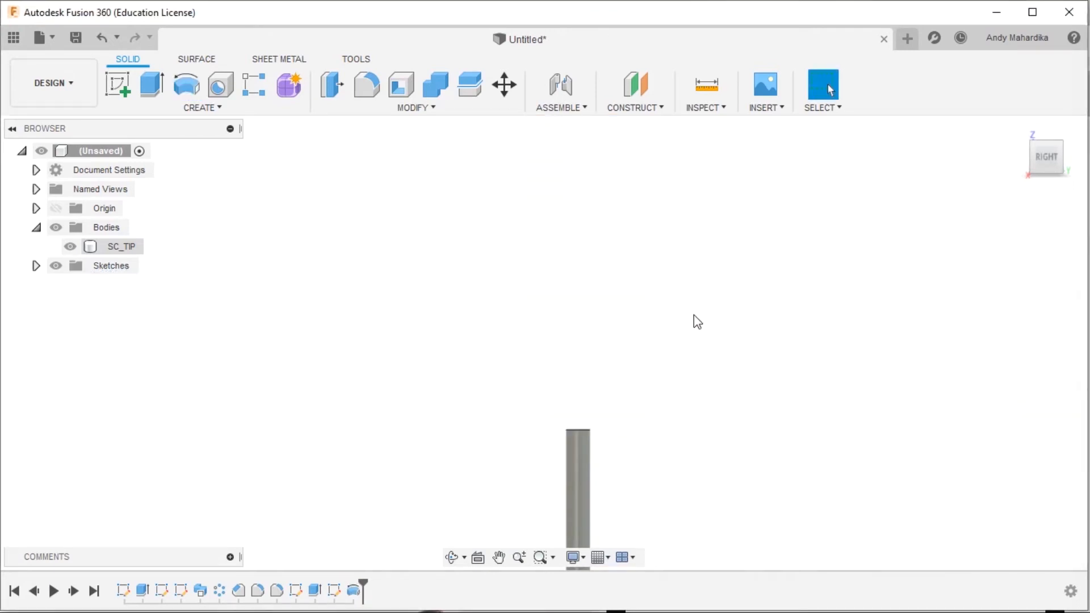
pyautogui.hotkey('ctrl', 'z')
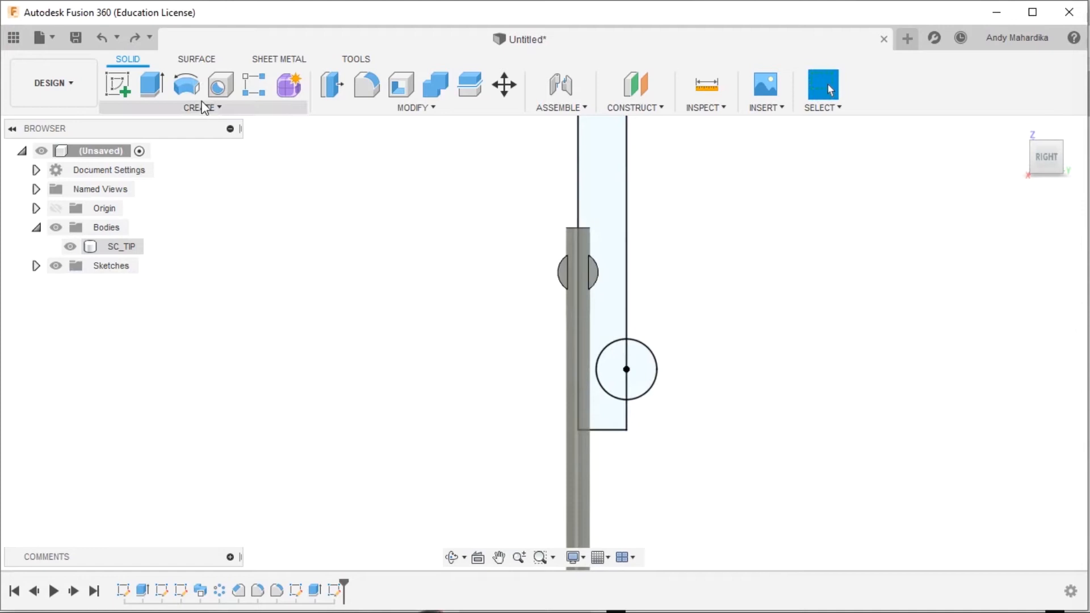
# Revolve the handle profile 360 degrees about its long inner edge as a new body.
pyautogui.click(188, 85)
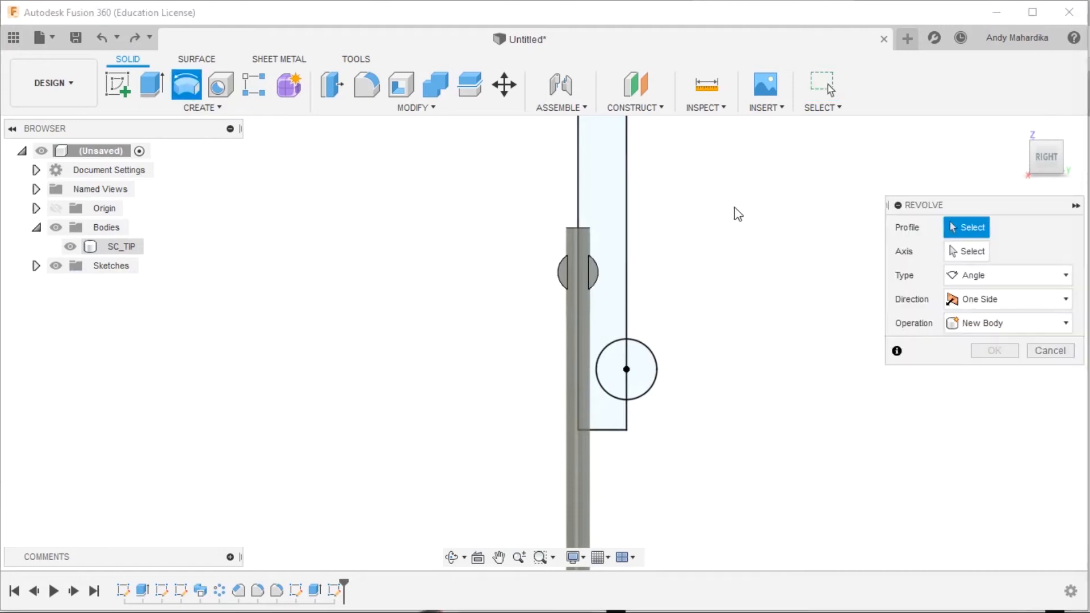
pyautogui.click(613, 199)
pyautogui.click(965, 251)
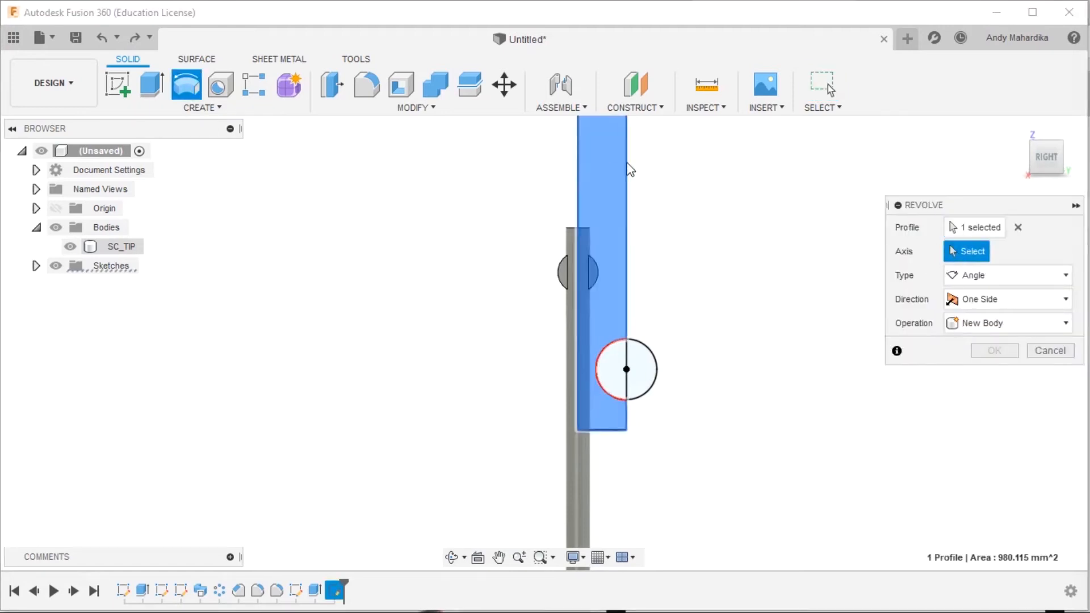
pyautogui.click(578, 163)
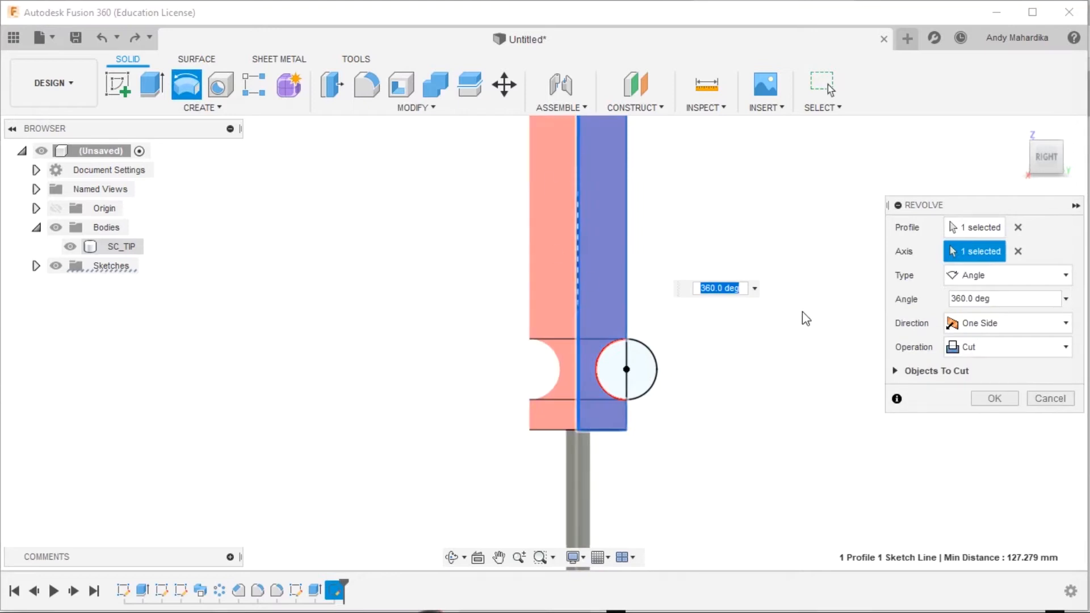
pyautogui.click(976, 347)
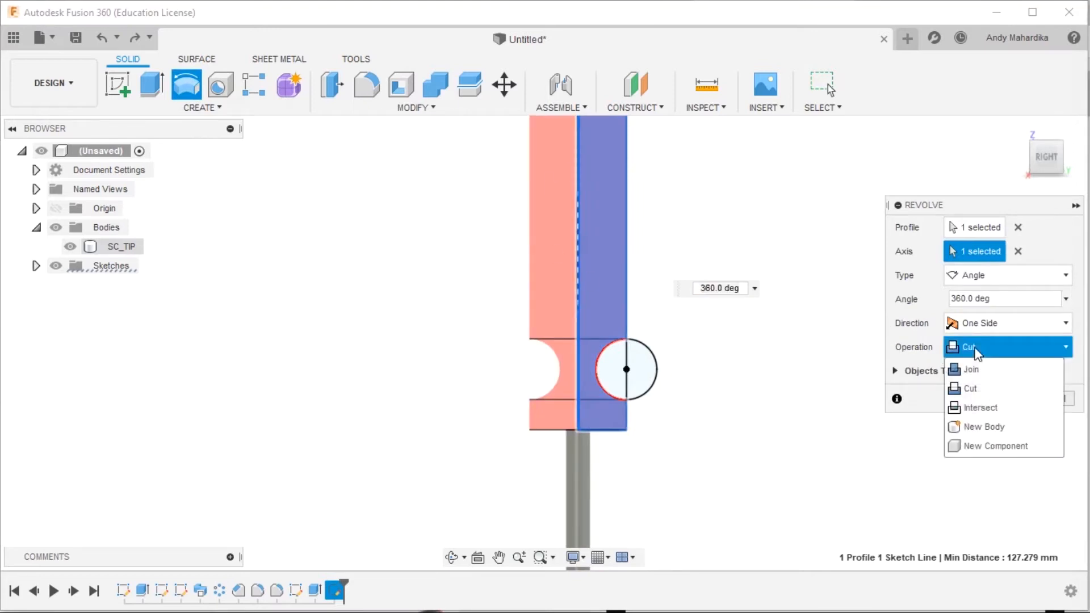
pyautogui.click(984, 427)
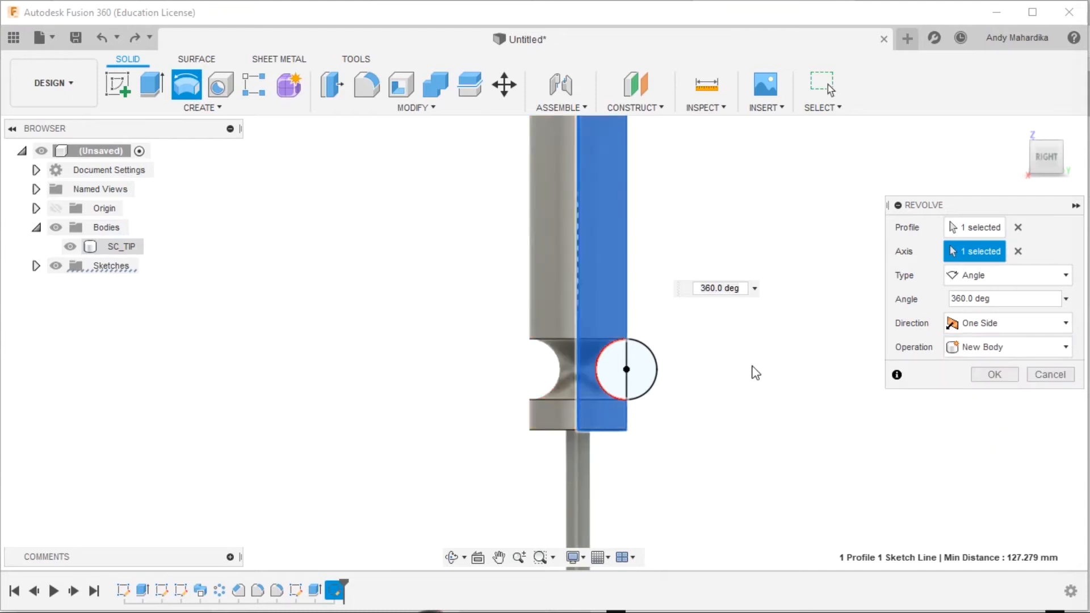
pyautogui.click(1013, 374)
# Edit the handle profile sketch to set the groove circle's diameter to 10 mm, and finish the sketch.
pyautogui.scroll(-5, 744, 327)
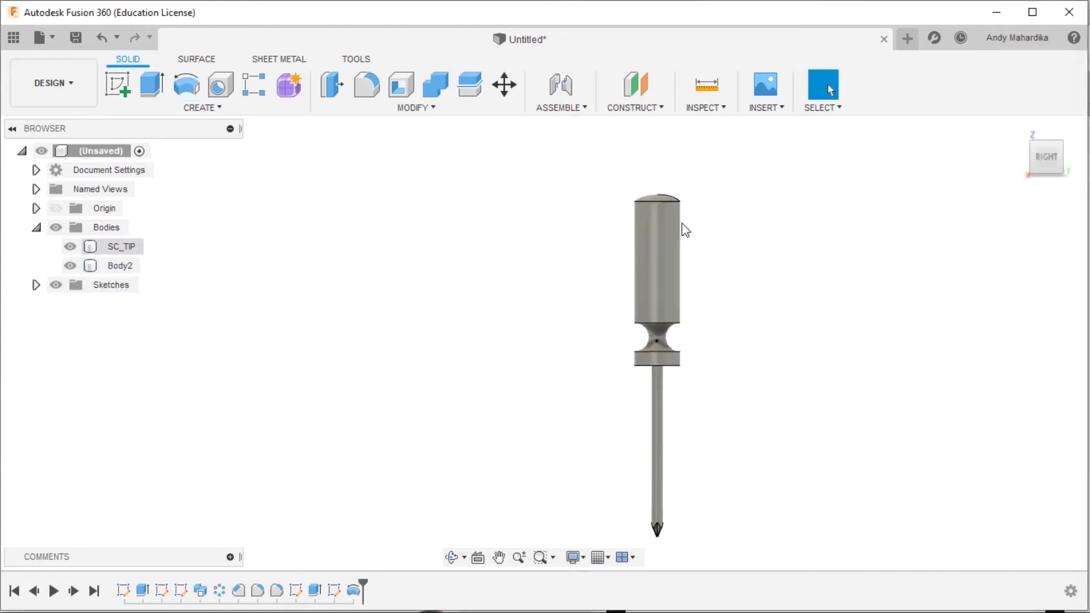
pyautogui.scroll(5, 664, 382)
pyautogui.keyDown('shift'); pyautogui.moveTo(665, 382); pyautogui.dragTo(599, 421, button='middle'); pyautogui.keyUp('shift')
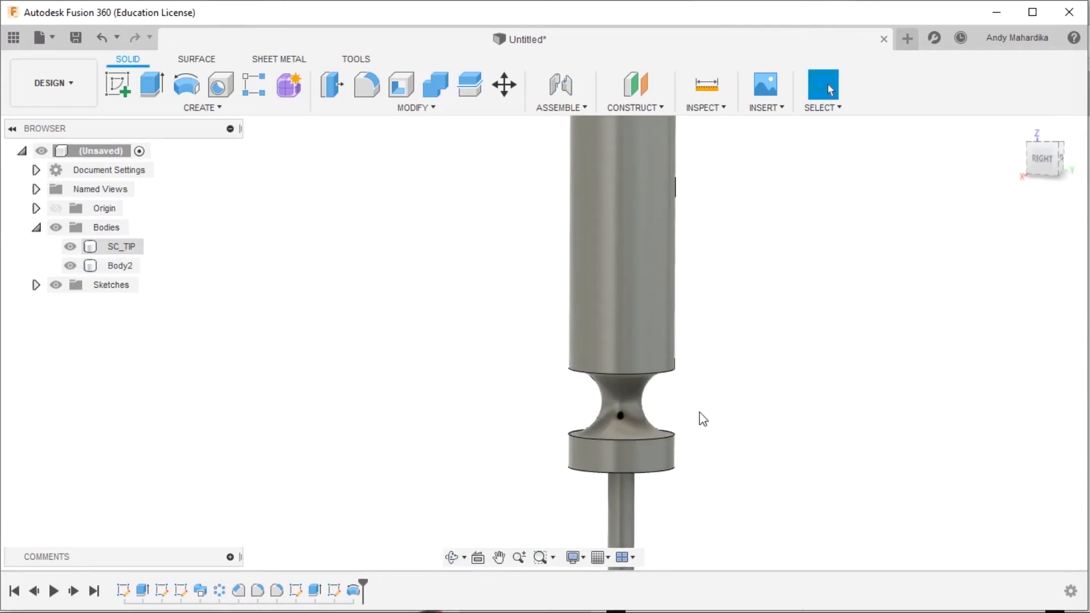
pyautogui.rightClick(333, 589)
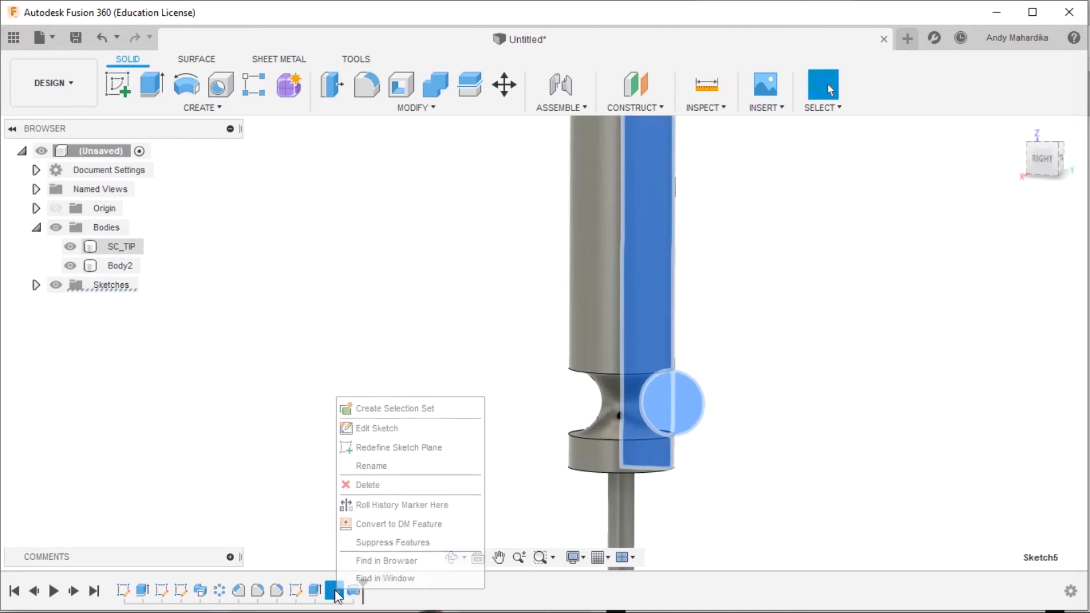
pyautogui.click(397, 428)
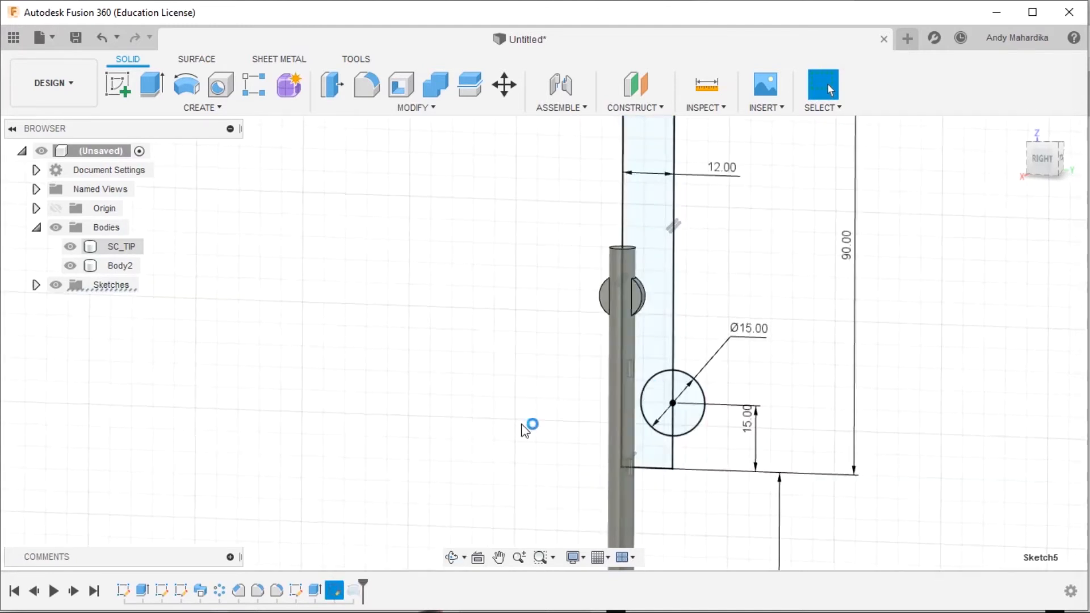
pyautogui.doubleClick(755, 320)
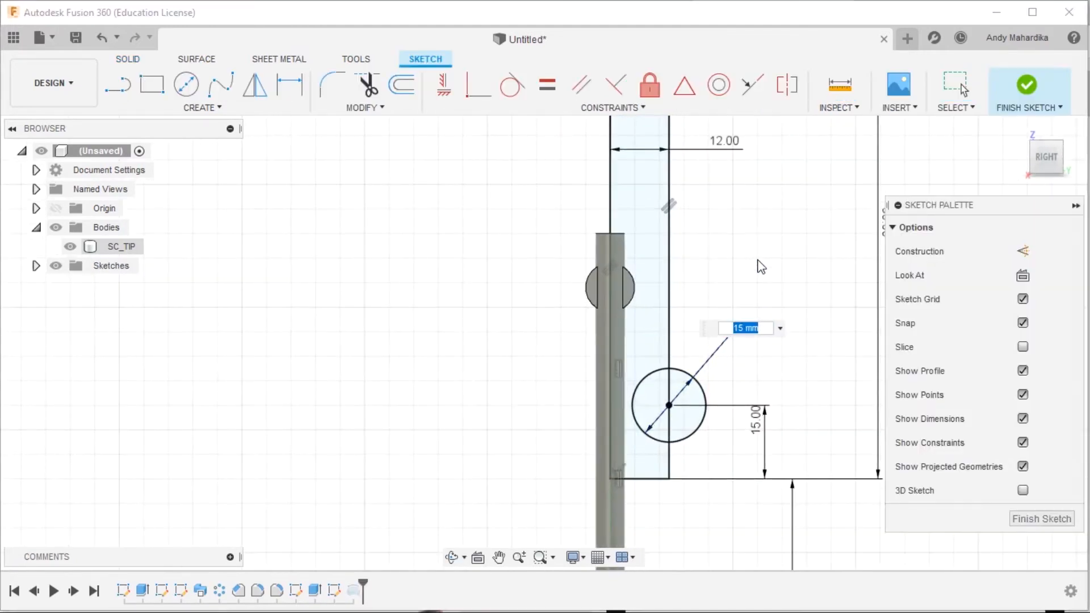
pyautogui.write('10')
pyautogui.press('Return')
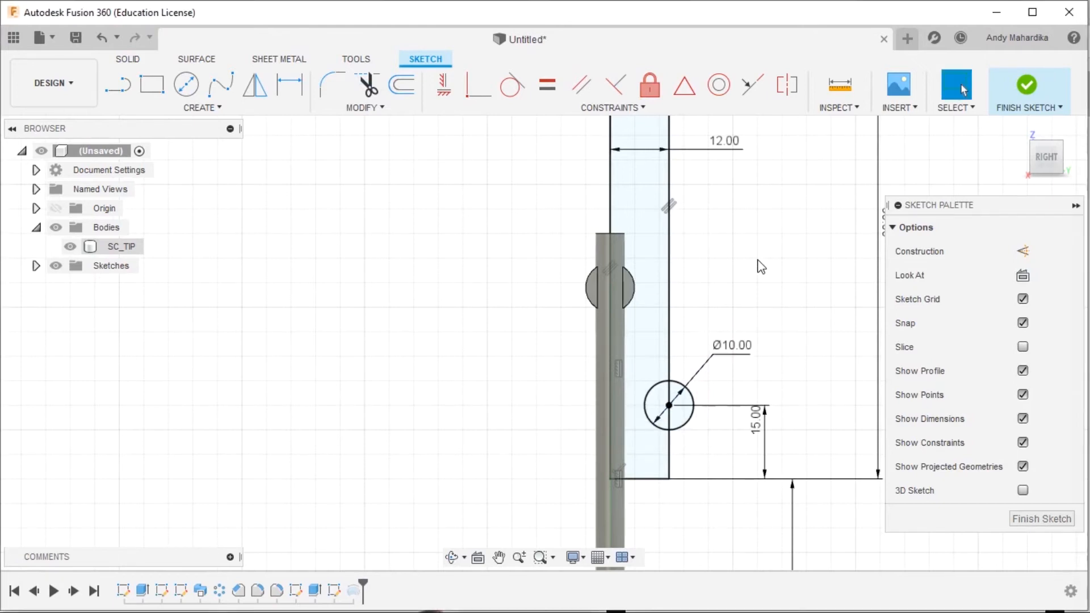
pyautogui.click(1017, 86)
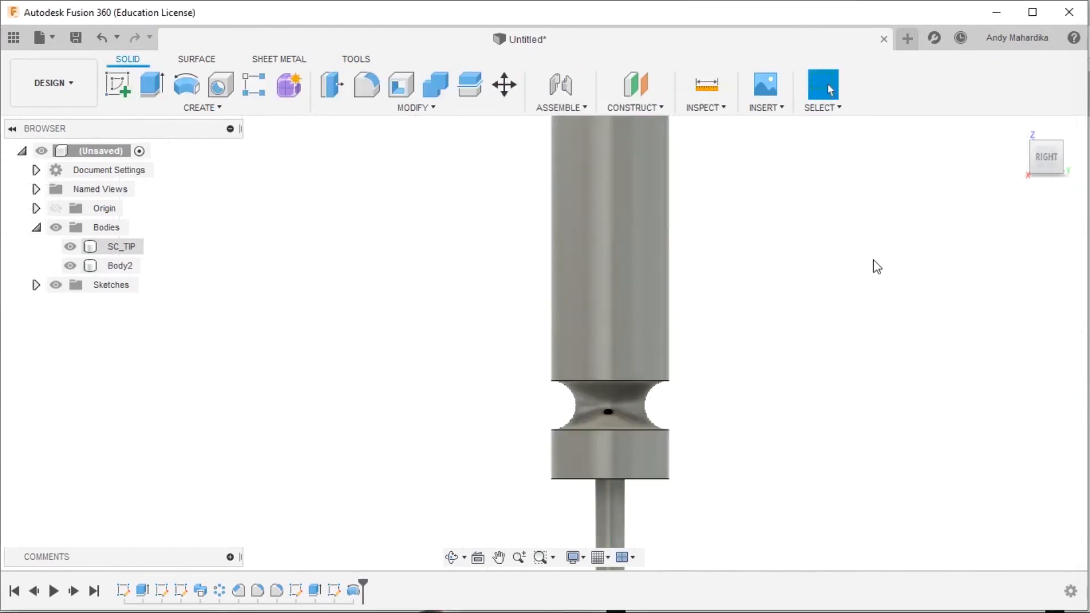
# Start a new sketch on the handle's flat end face around the shaft.
pyautogui.scroll(-3, 767, 337)
pyautogui.click(710, 277)
pyautogui.keyDown('shift'); pyautogui.moveTo(710, 278); pyautogui.dragTo(795, 435, button='middle'); pyautogui.keyUp('shift')
pyautogui.scroll(5, 757, 452)
pyautogui.keyDown('shift'); pyautogui.moveTo(624, 364); pyautogui.dragTo(707, 260, button='middle'); pyautogui.keyUp('shift')
pyautogui.press('Escape')
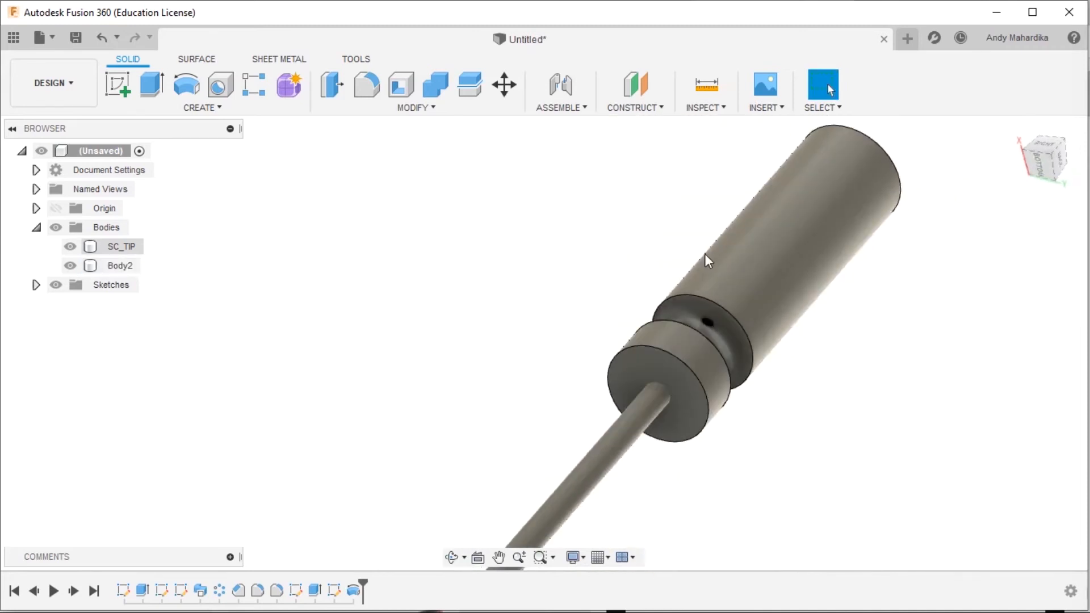
pyautogui.scroll(2, 738, 235)
pyautogui.scroll(-2, 610, 331)
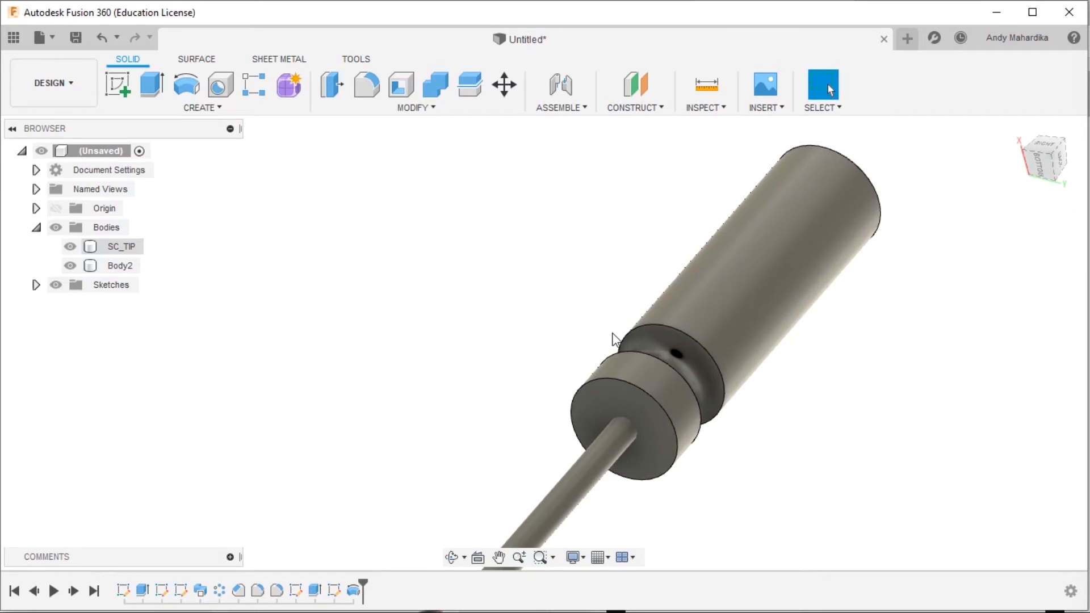
pyautogui.click(120, 84)
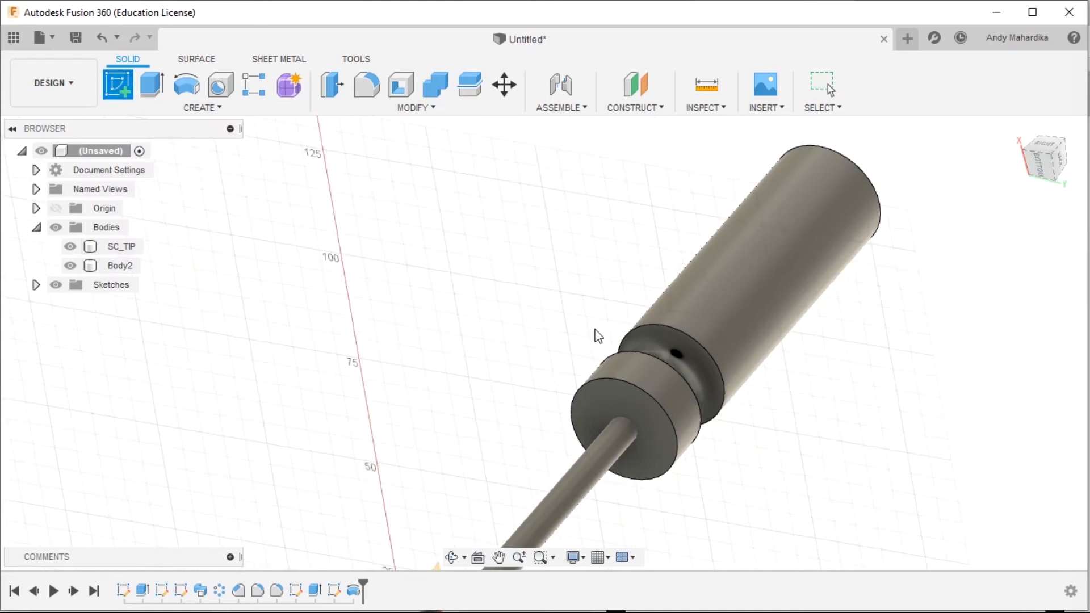
pyautogui.click(602, 400)
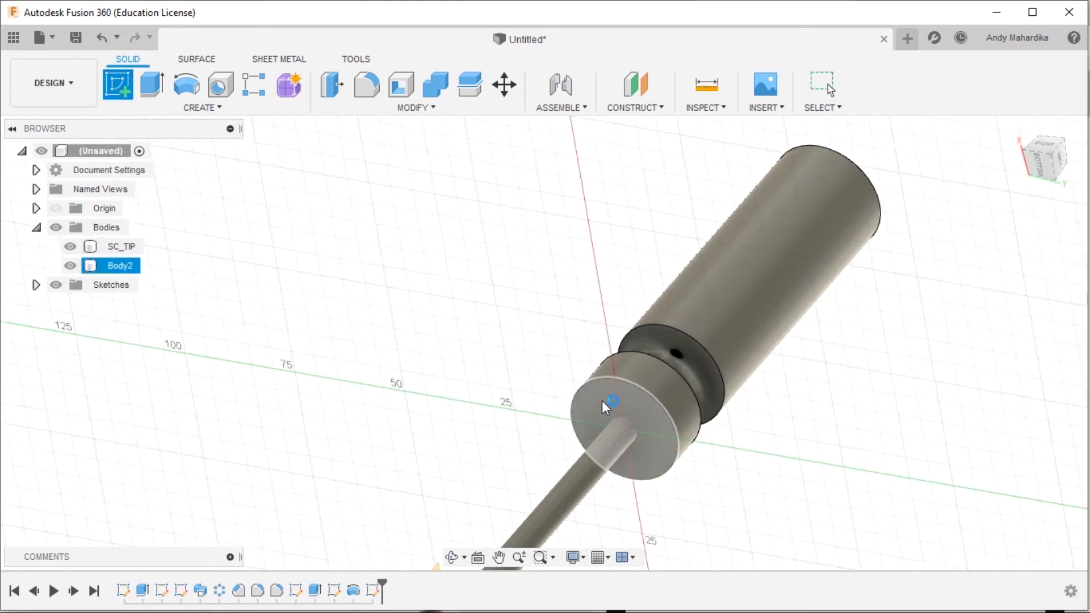
pyautogui.click(602, 400)
# Draw a circle centered on the handle's rim along the vertical axis and set its diameter to 6 mm.
pyautogui.press('c')
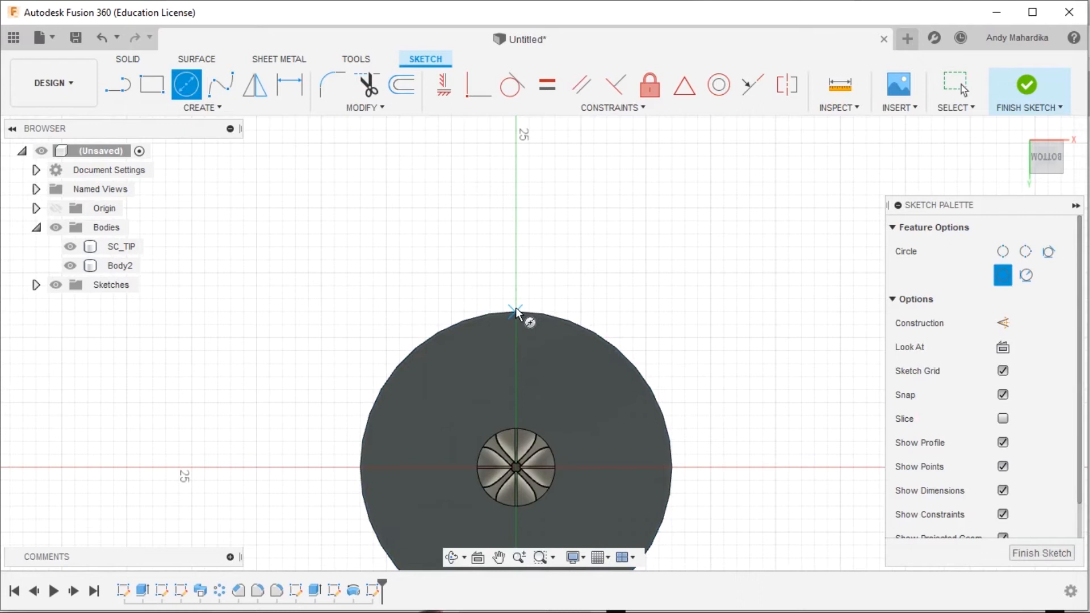
pyautogui.click(515, 311)
pyautogui.click(532, 350)
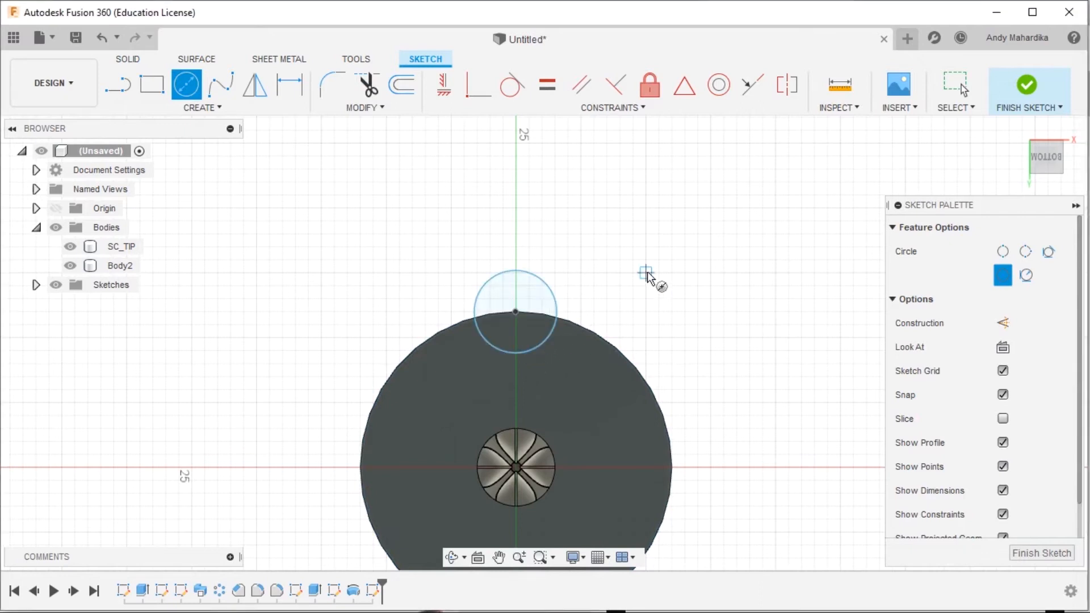
pyautogui.press('d')
pyautogui.click(551, 290)
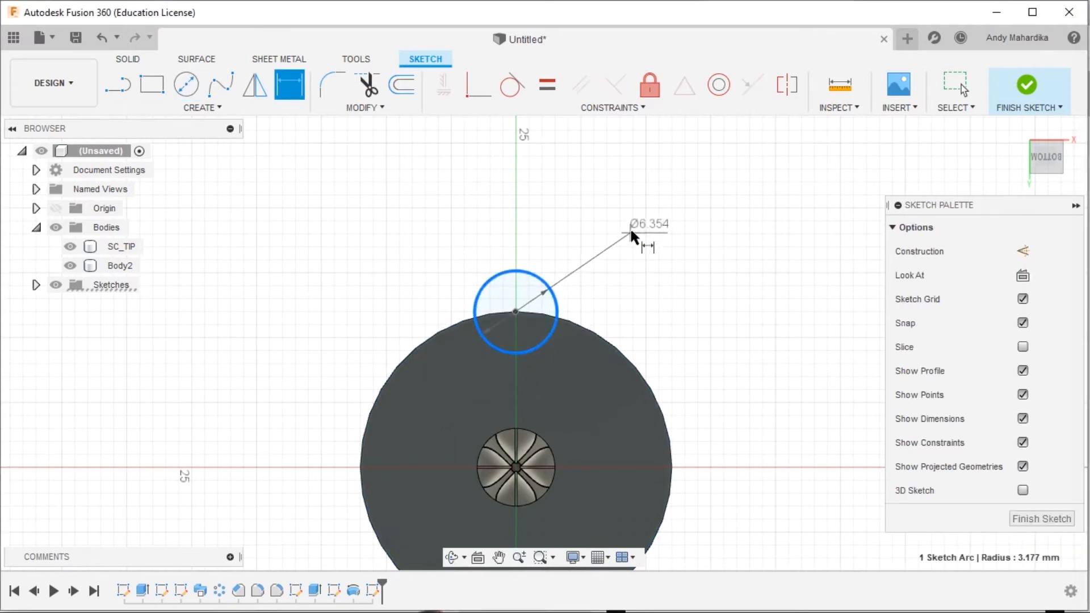
pyautogui.click(640, 243)
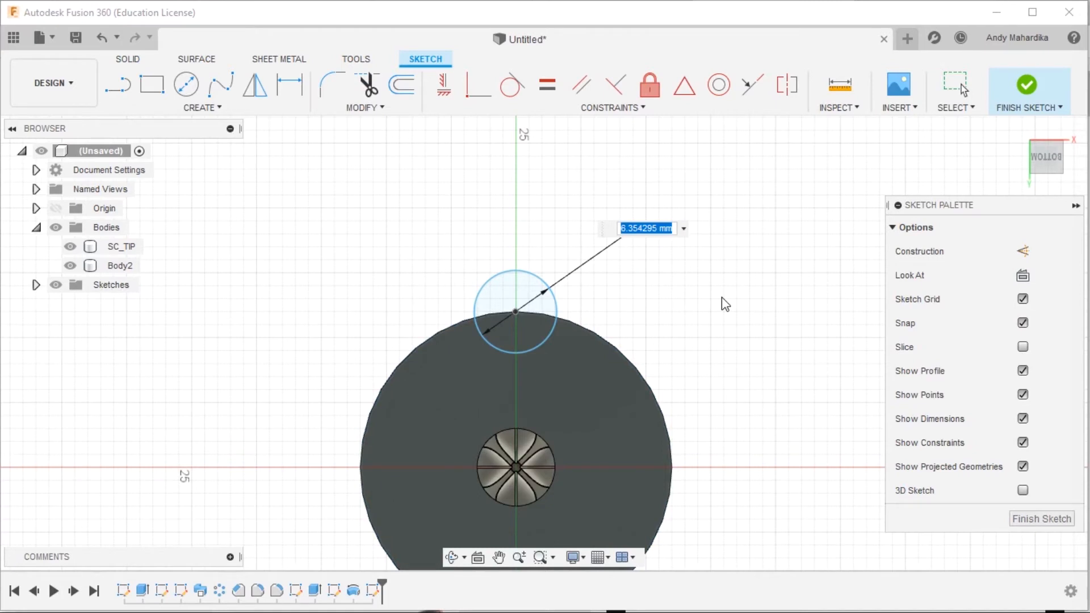
pyautogui.write('6')
pyautogui.press('Return')
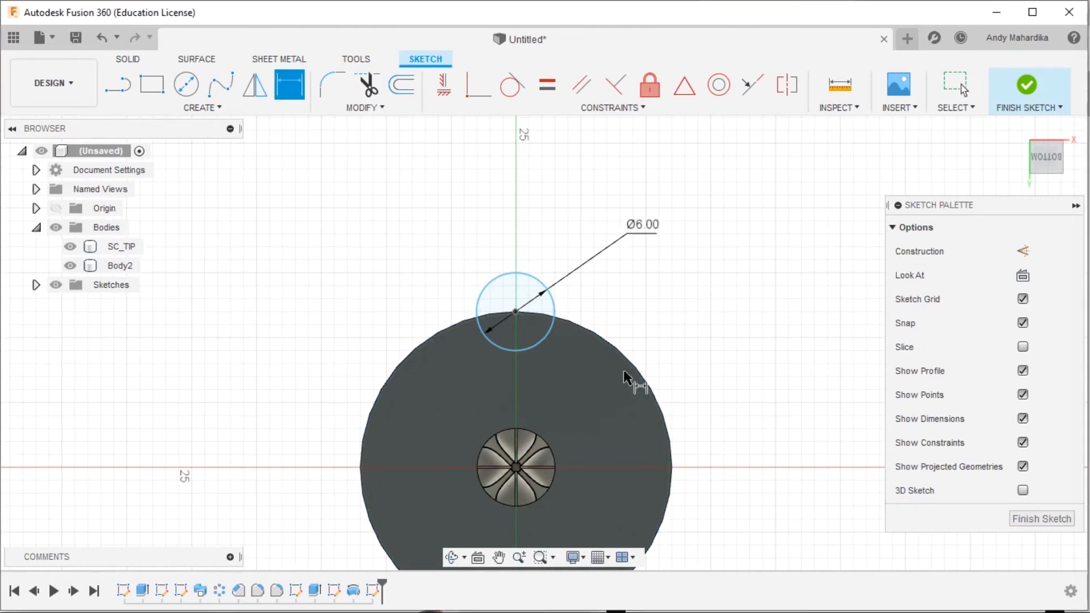
pyautogui.rightClick(431, 219)
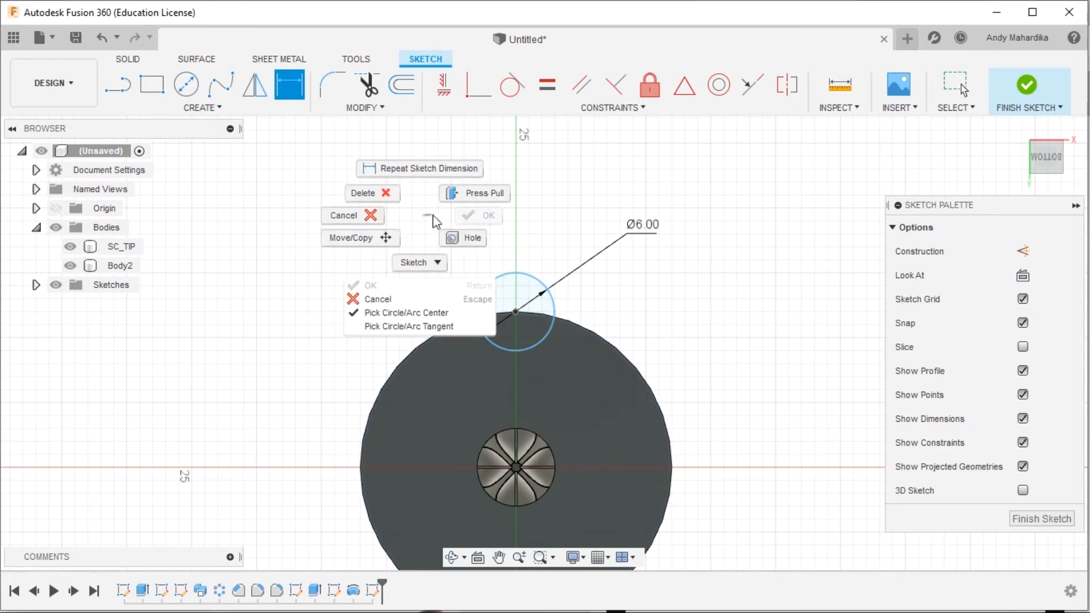
pyautogui.click(382, 215)
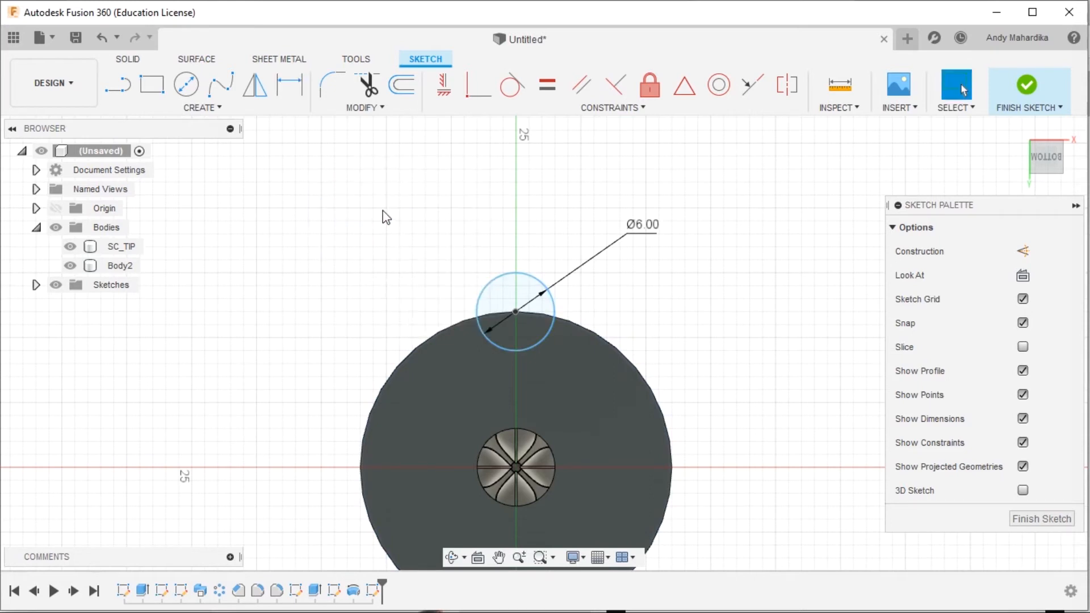
# Apply a Horizontal/Vertical constraint between the 6 mm circle's center and the sketch origin at the shaft's center.
pyautogui.click(445, 91)
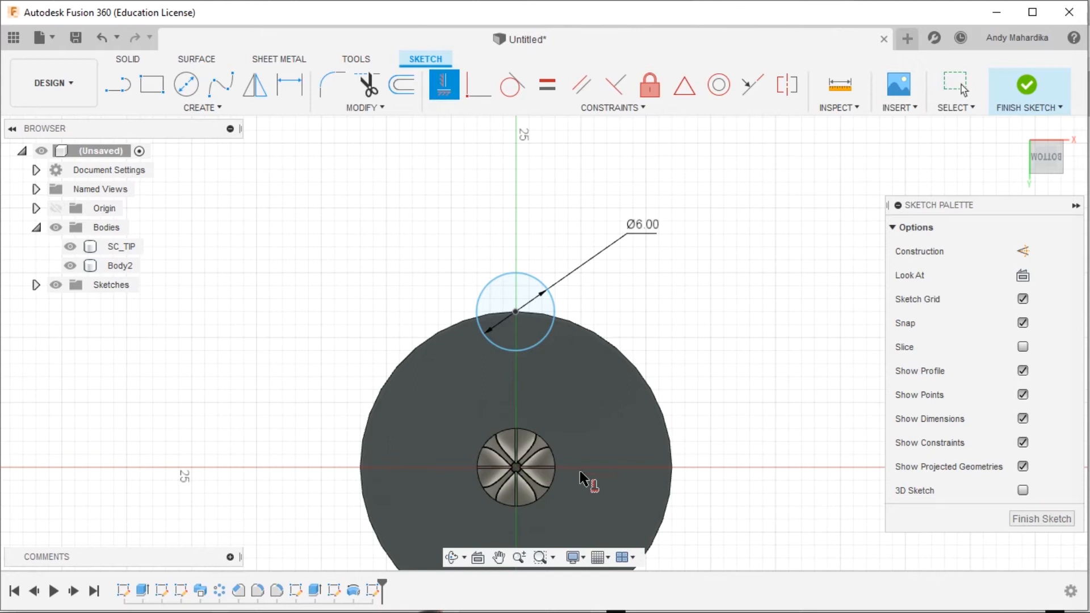
pyautogui.click(517, 312)
pyautogui.scroll(6, 516, 472)
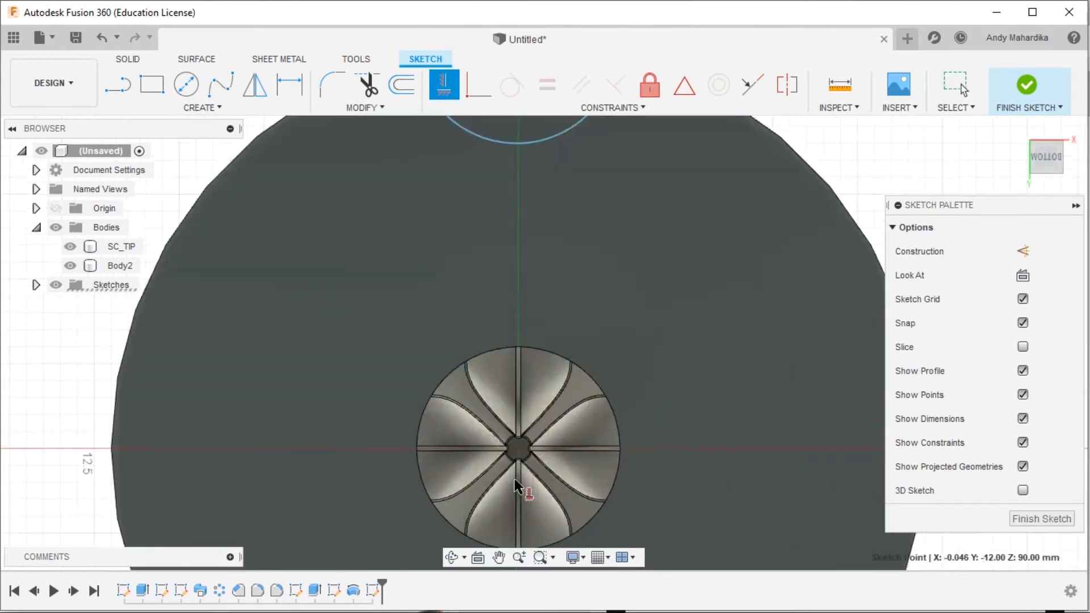
pyautogui.click(522, 420)
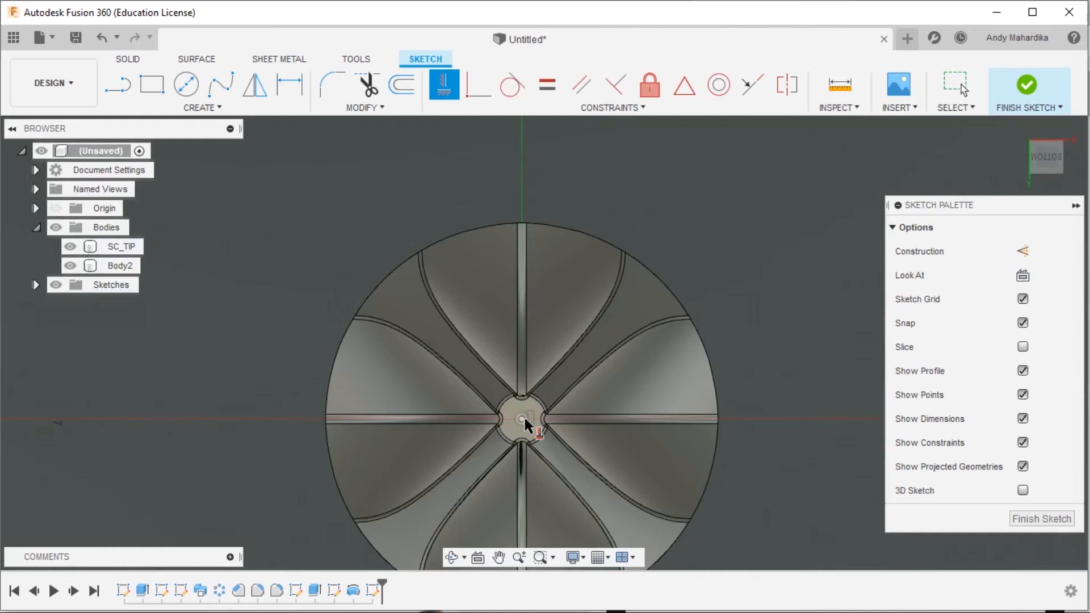
pyautogui.scroll(-3, 515, 379)
pyautogui.scroll(-4, 515, 379)
pyautogui.scroll(2, 560, 243)
pyautogui.rightClick(617, 229)
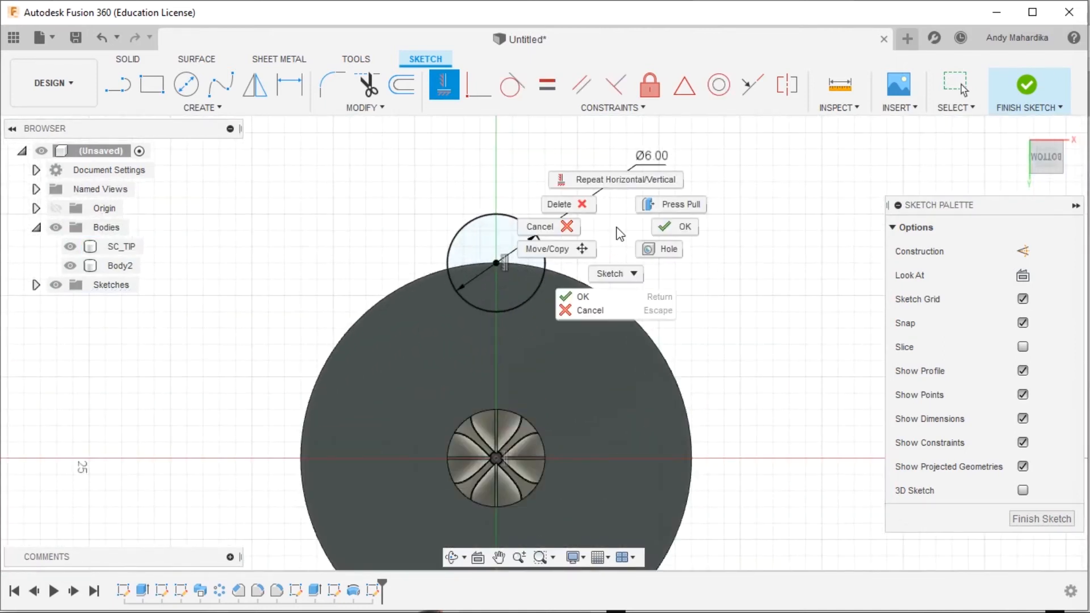
pyautogui.click(673, 227)
pyautogui.scroll(5, 494, 263)
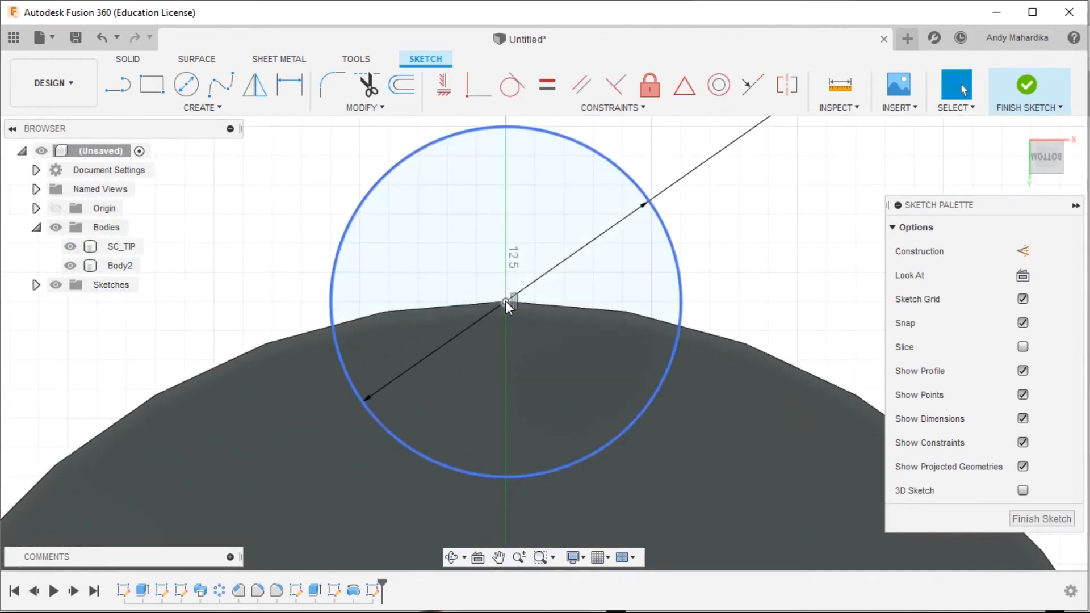
pyautogui.scroll(-5, 536, 256)
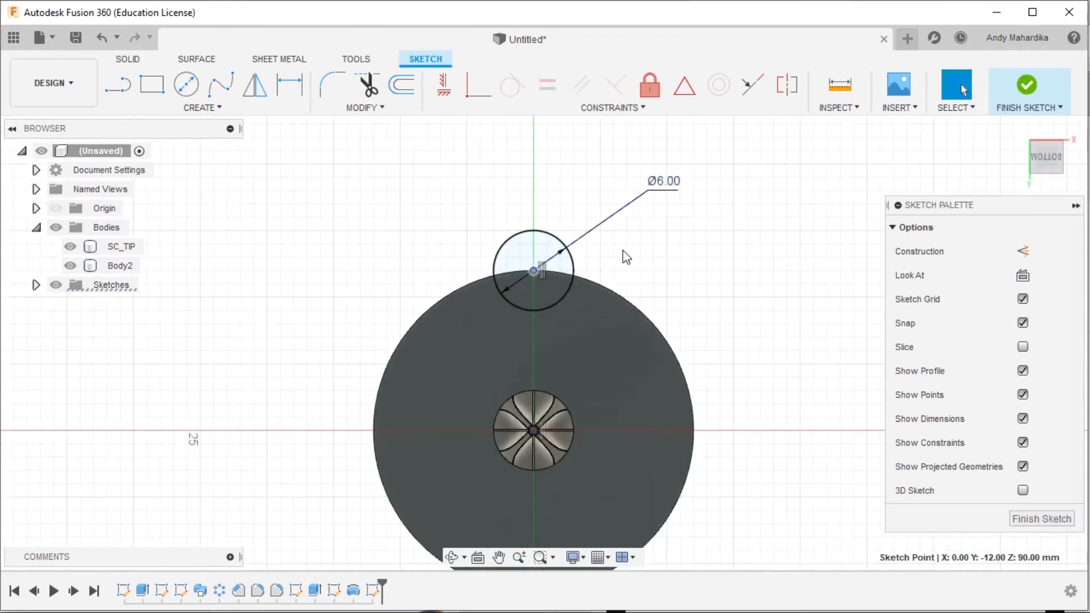
pyautogui.scroll(-3, 525, 184)
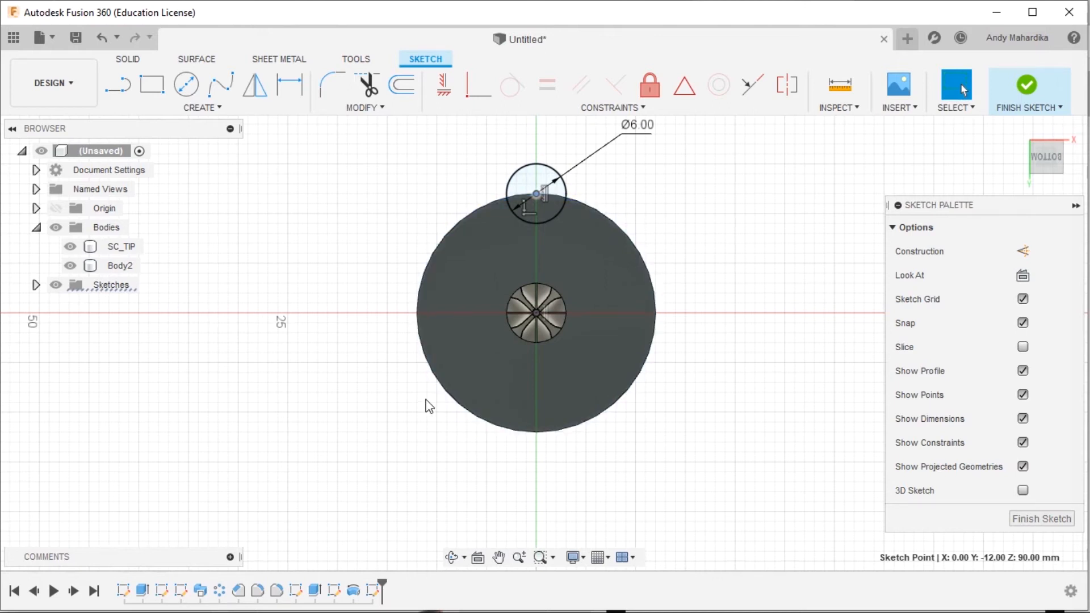
# Create a full circular pattern of the 6 mm rim circle around the shaft's center with a quantity of 6.
pyautogui.click(196, 111)
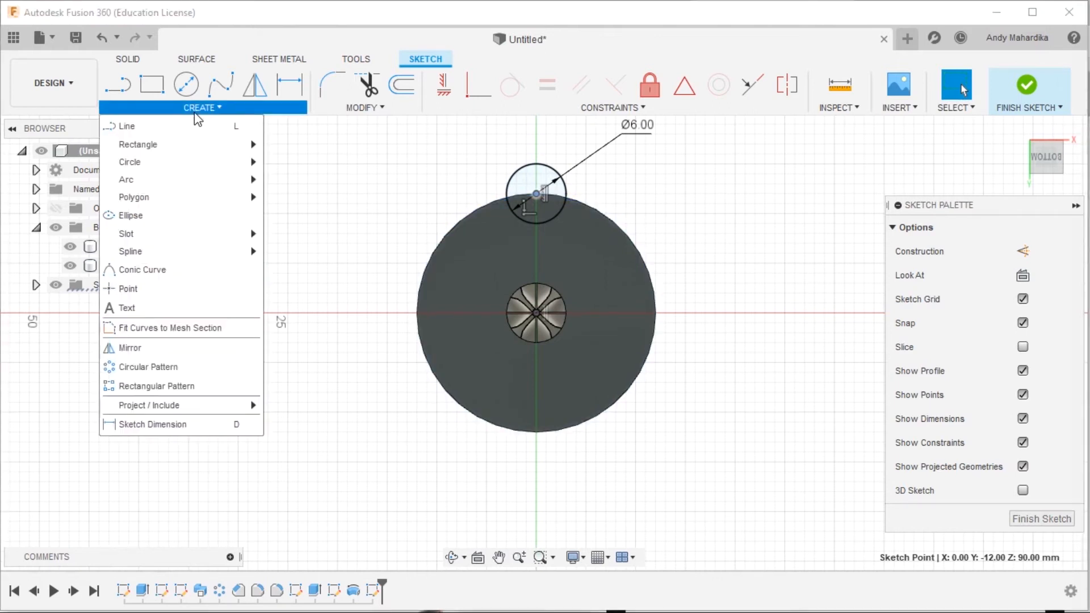
pyautogui.click(146, 368)
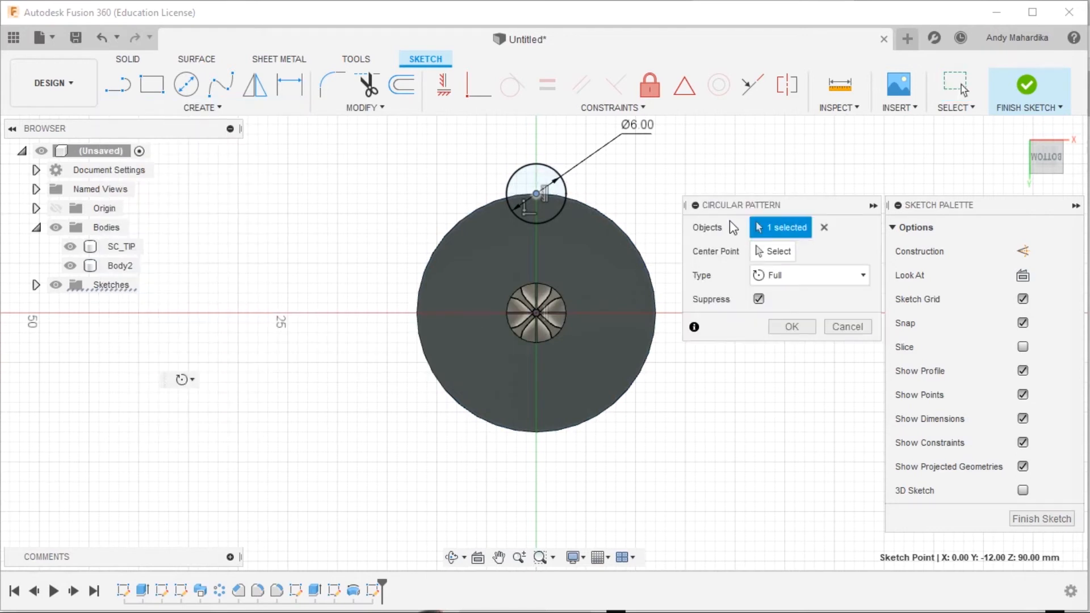
pyautogui.click(824, 227)
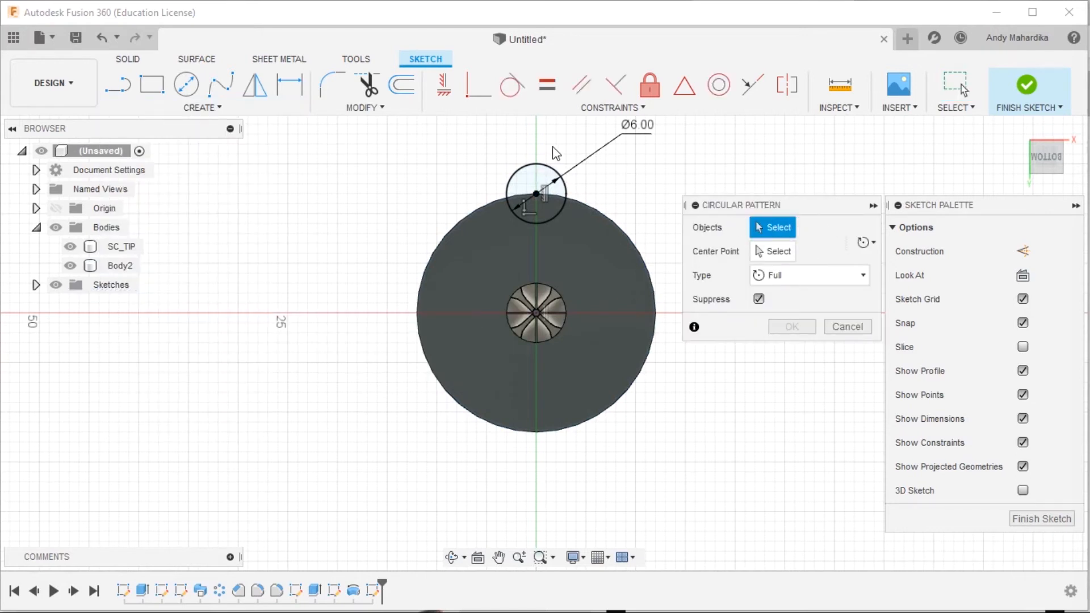
pyautogui.click(547, 167)
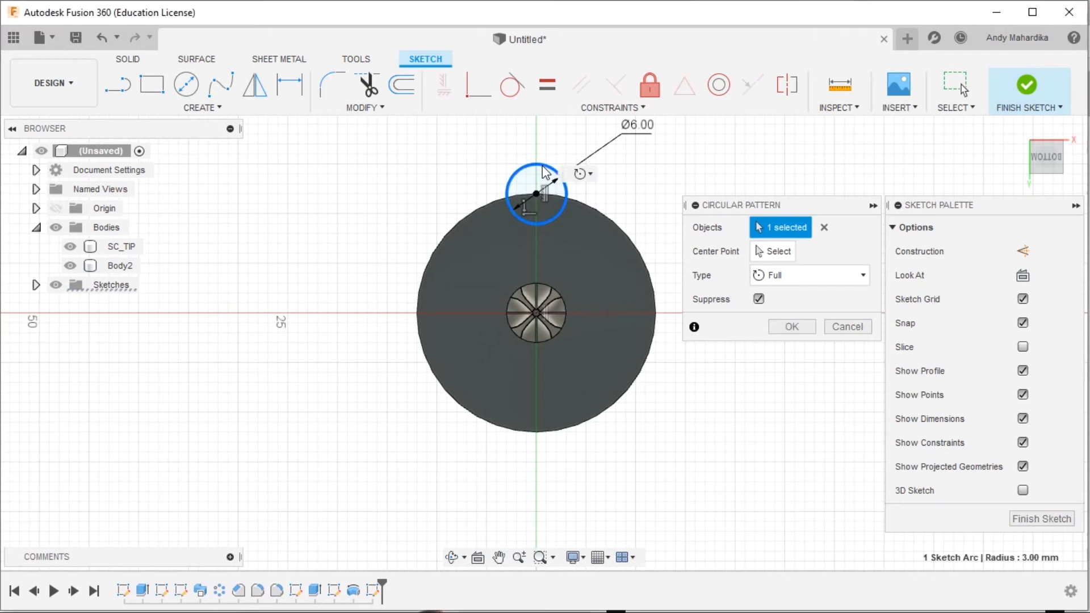
pyautogui.click(778, 251)
pyautogui.scroll(5, 580, 287)
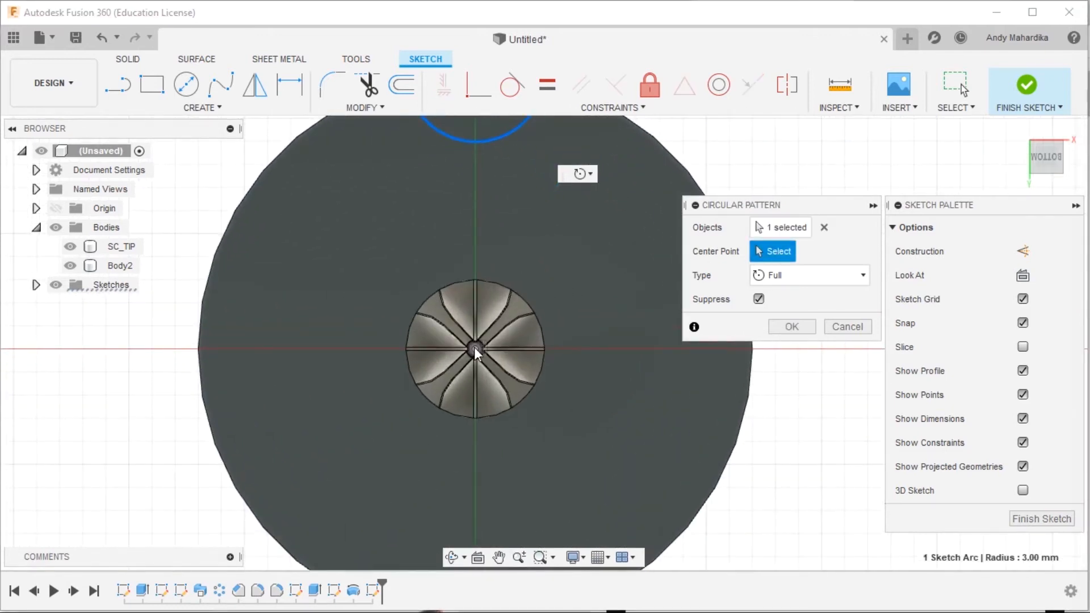
pyautogui.click(474, 347)
pyautogui.scroll(-5, 520, 257)
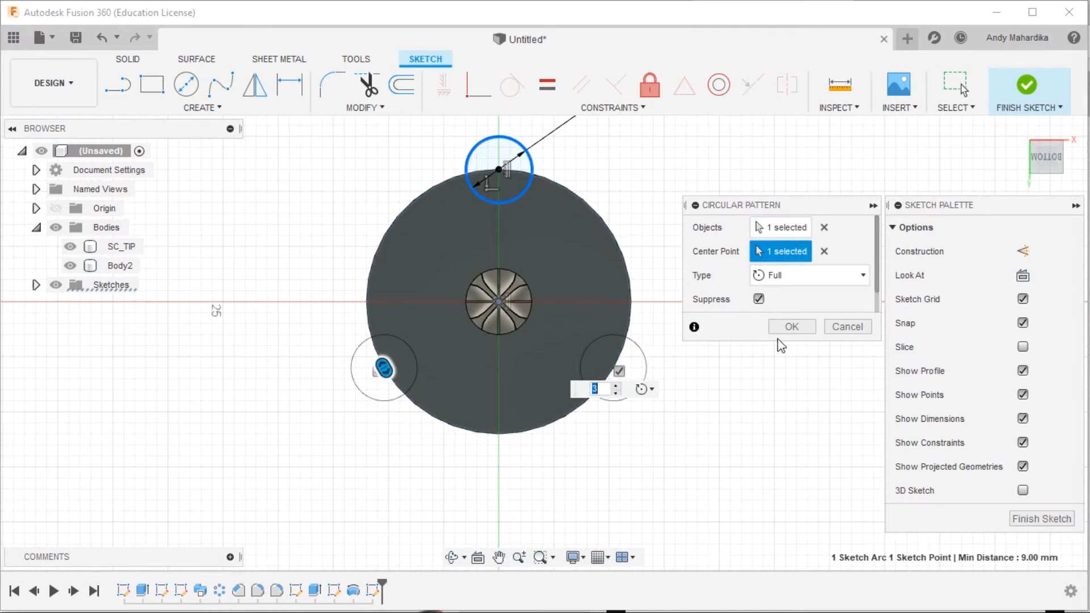
pyautogui.scroll(-1, 836, 255)
pyautogui.click(782, 301)
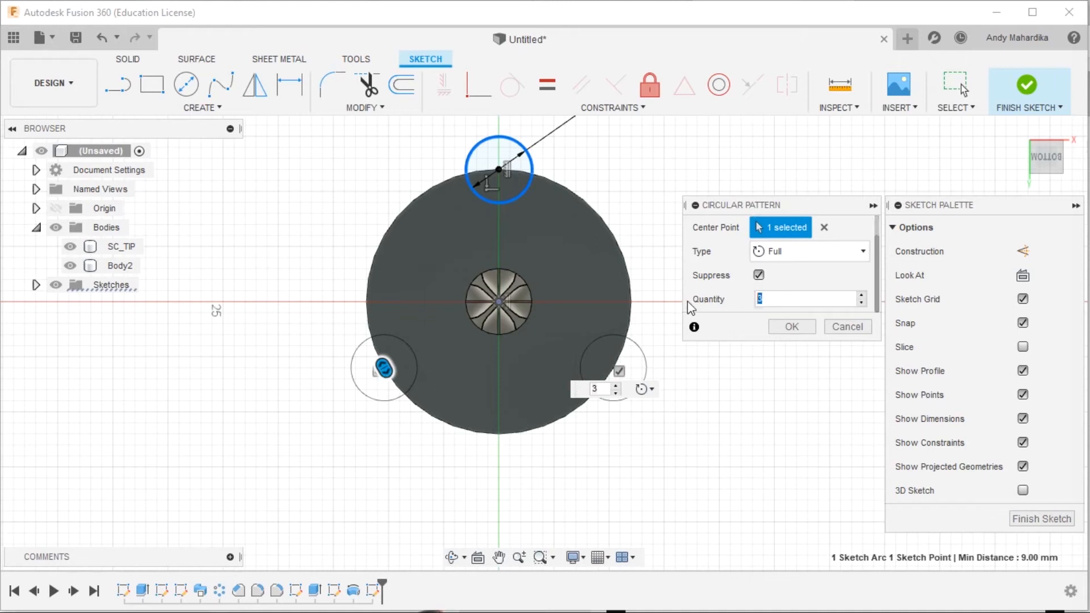
pyautogui.write('6')
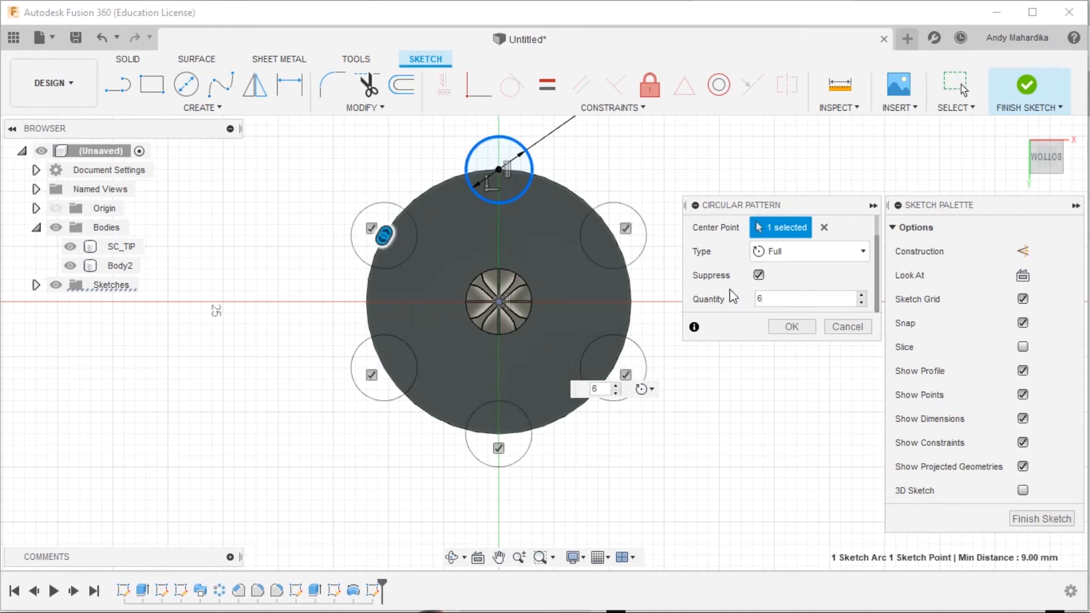
pyautogui.click(793, 328)
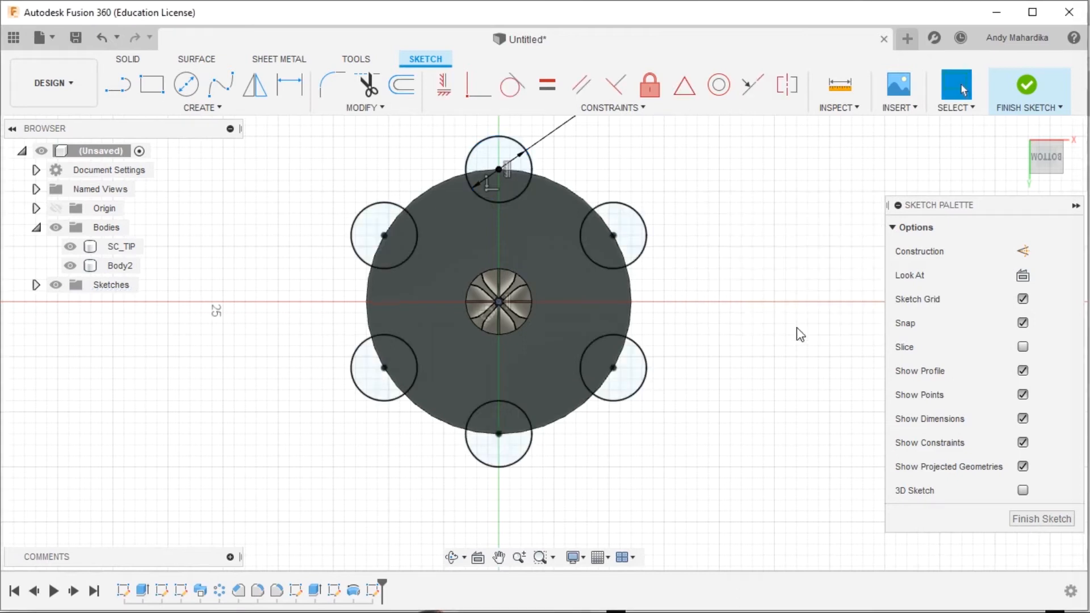
# Try a diameter of 8 mm for the dimensioned rim circle, and return it to 6 mm.
pyautogui.scroll(-4, 499, 192)
pyautogui.scroll(5, 501, 164)
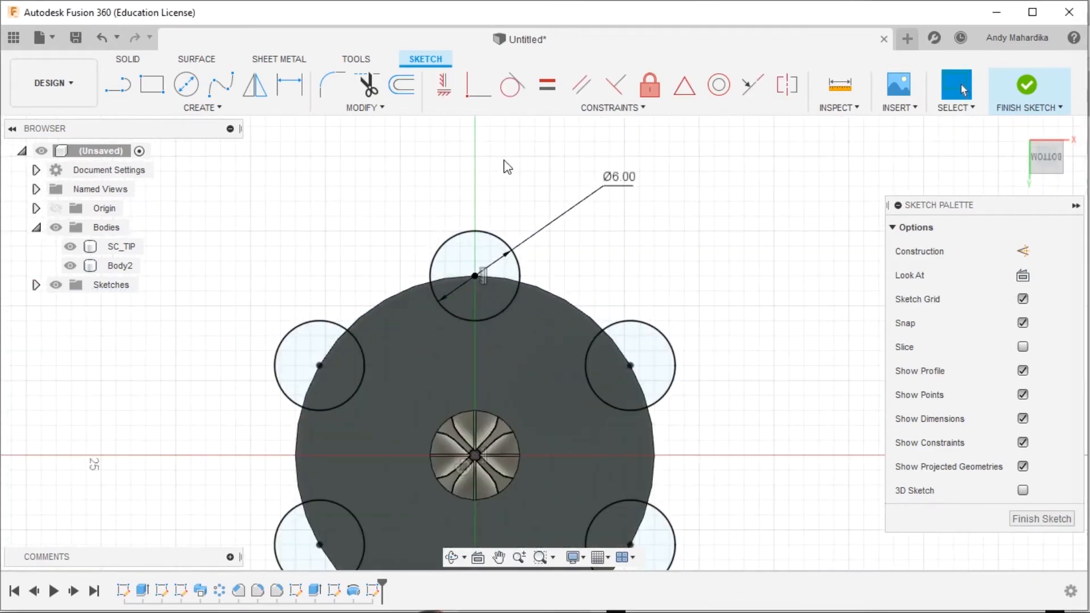
pyautogui.doubleClick(627, 181)
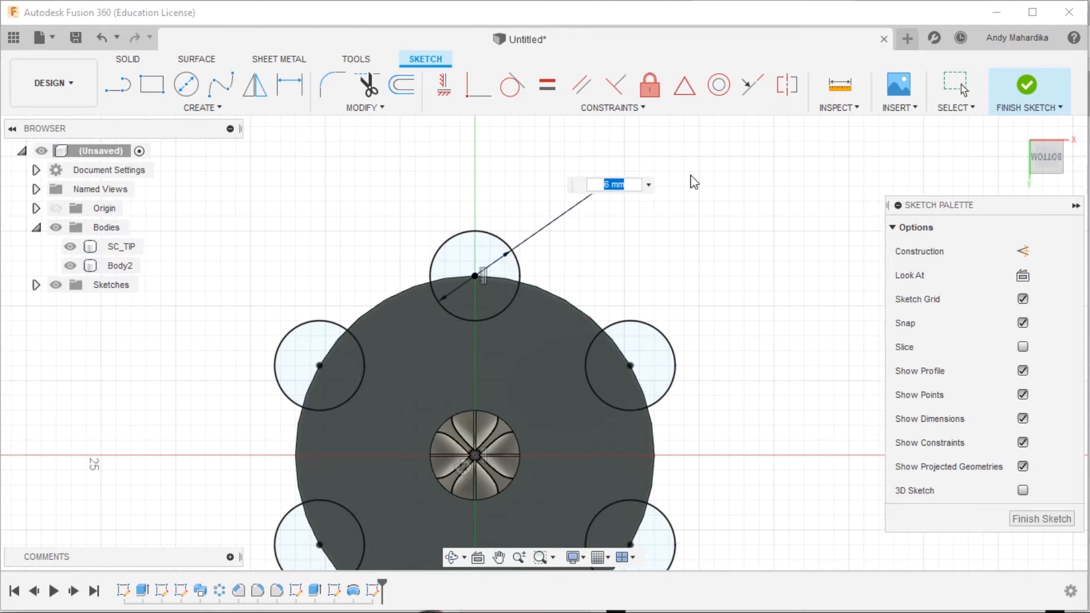
pyautogui.write('8')
pyautogui.press('Return')
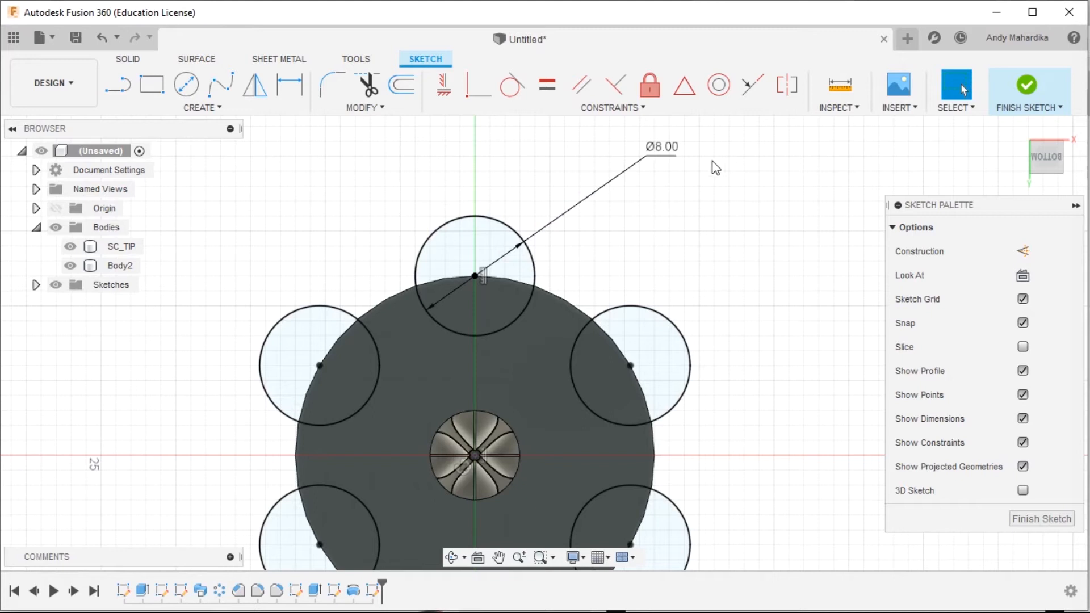
pyautogui.doubleClick(659, 149)
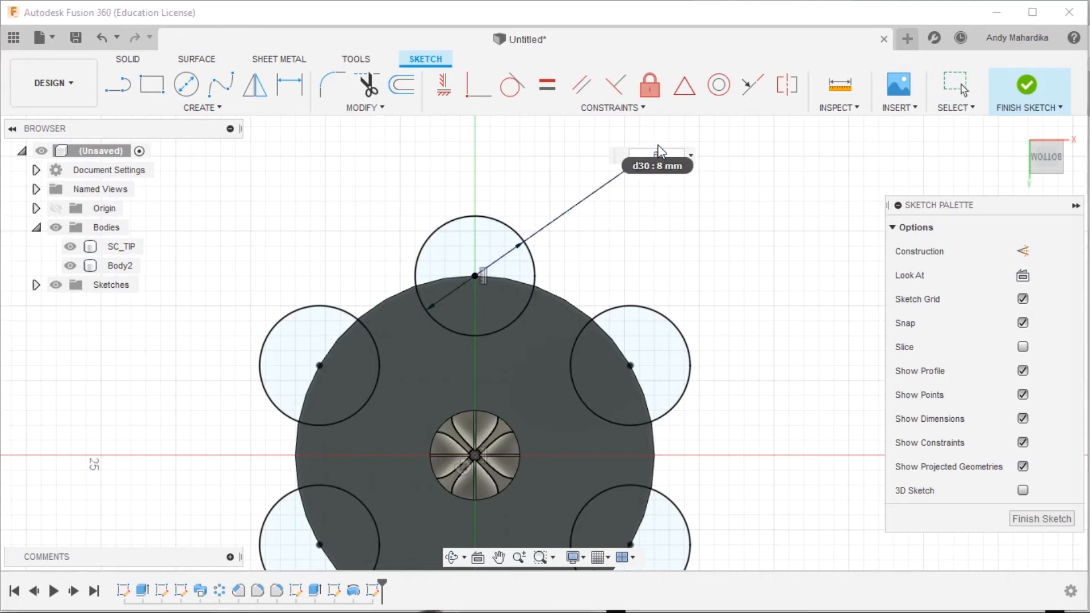
pyautogui.write('6')
pyautogui.press('Return')
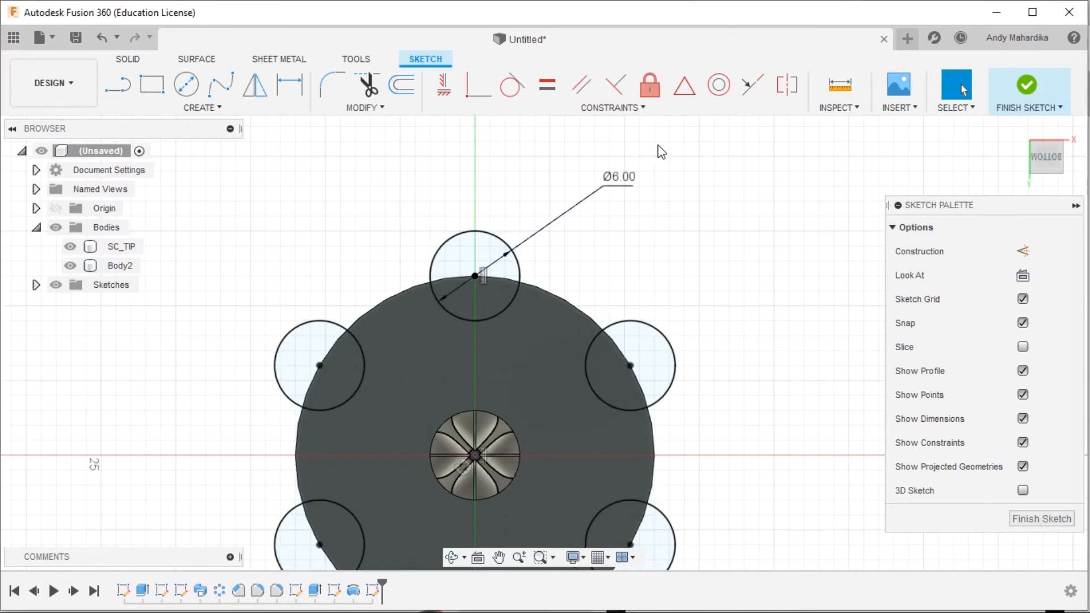
# Set the dimensioned rim circle's diameter to 7 mm and finish the sketch.
pyautogui.doubleClick(630, 177)
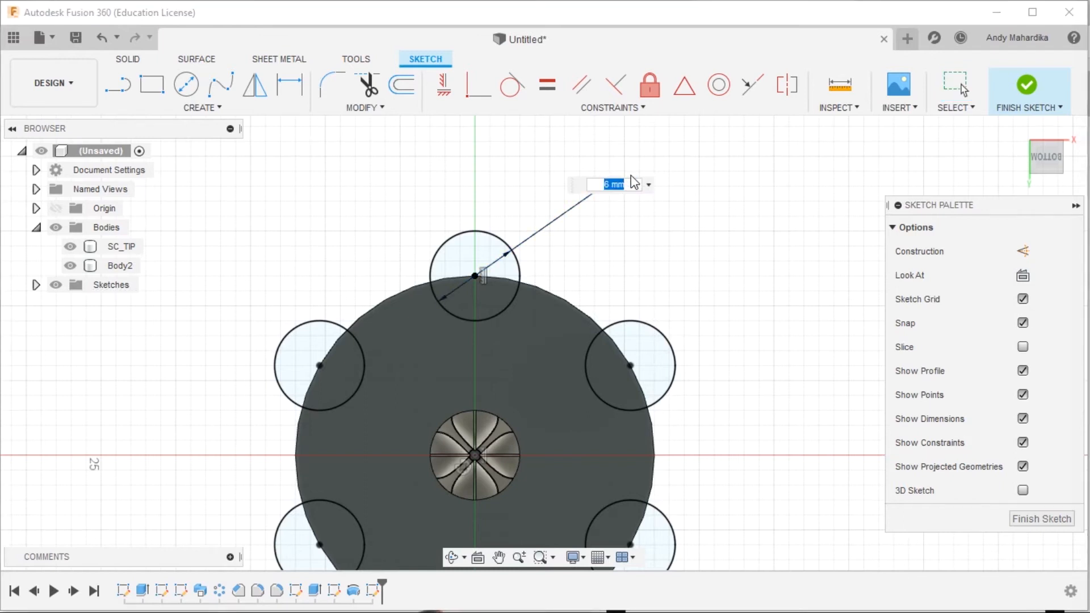
pyautogui.write('8')
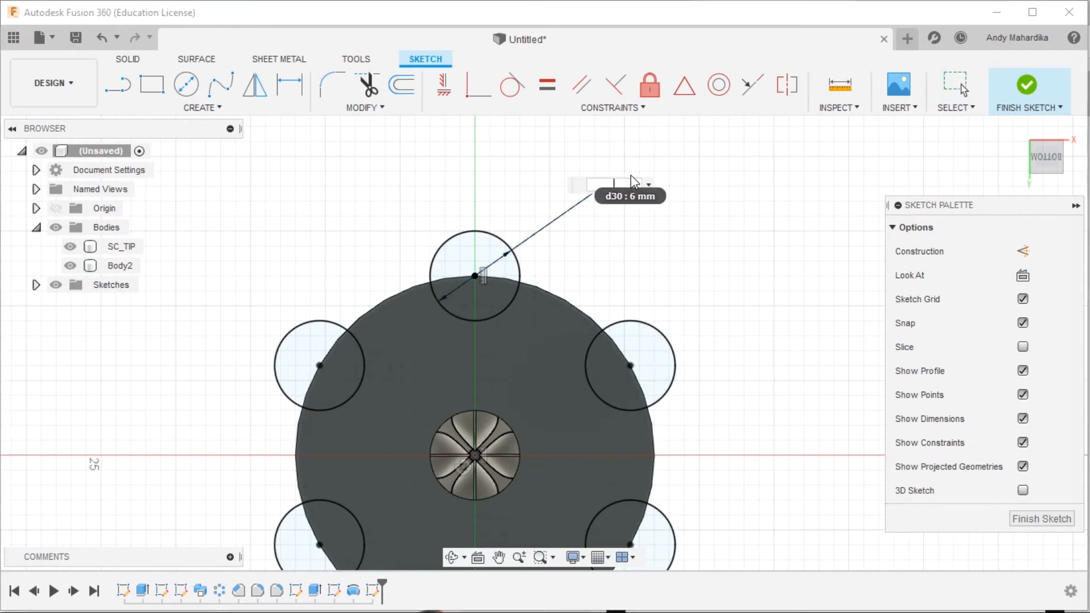
pyautogui.press('Return')
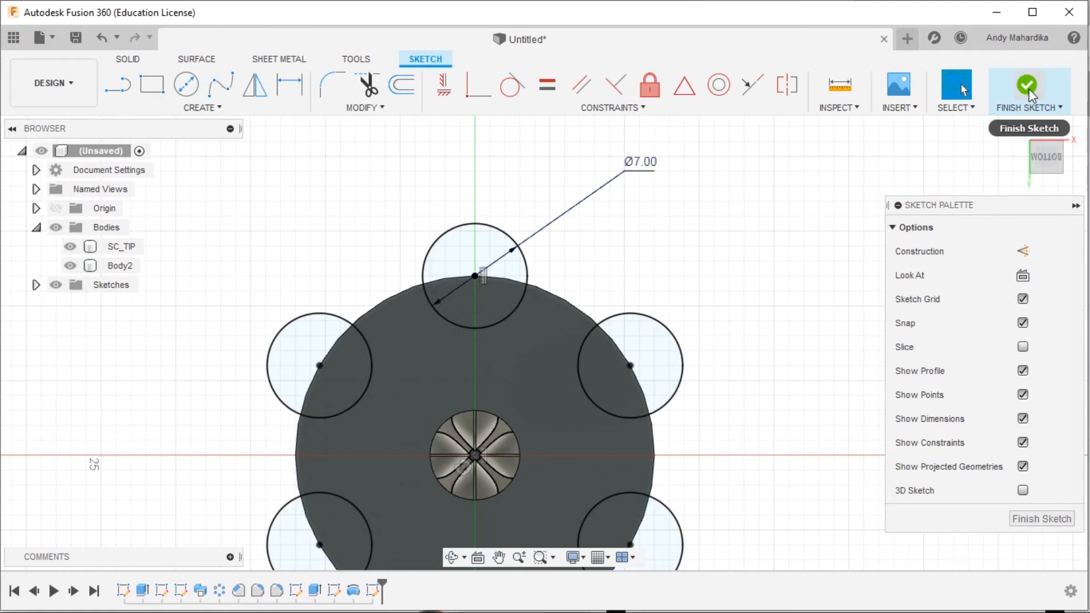
pyautogui.click(1005, 91)
# Extrude all twelve regions of the six rim circles by -100 mm as a cut along the handle to form grip flutes.
pyautogui.scroll(-4, 603, 331)
pyautogui.keyDown('shift'); pyautogui.moveTo(602, 330); pyautogui.dragTo(524, 376, button='middle'); pyautogui.keyUp('shift')
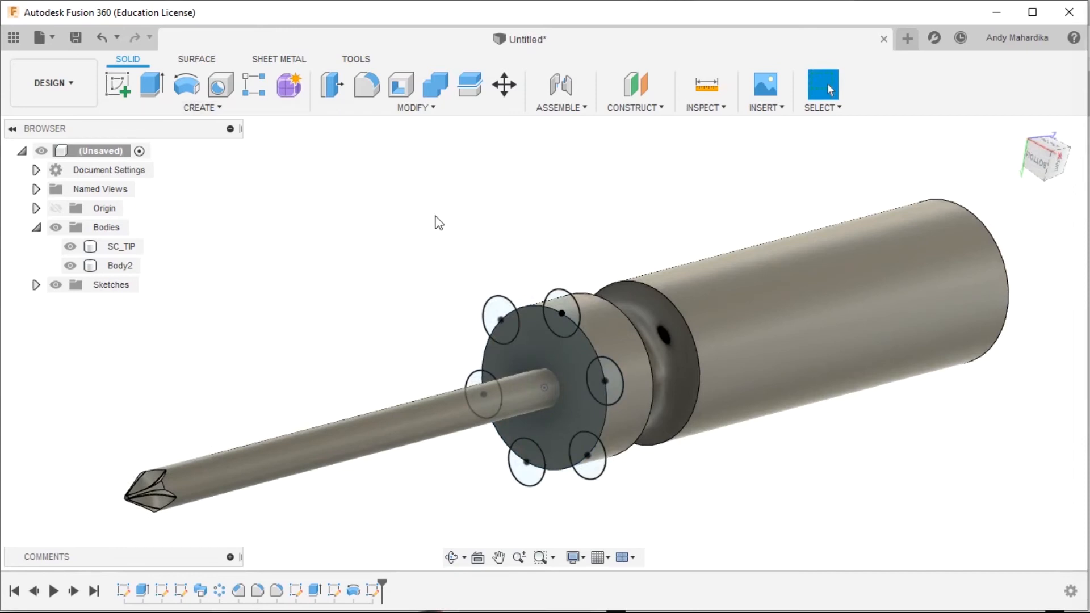
pyautogui.click(151, 85)
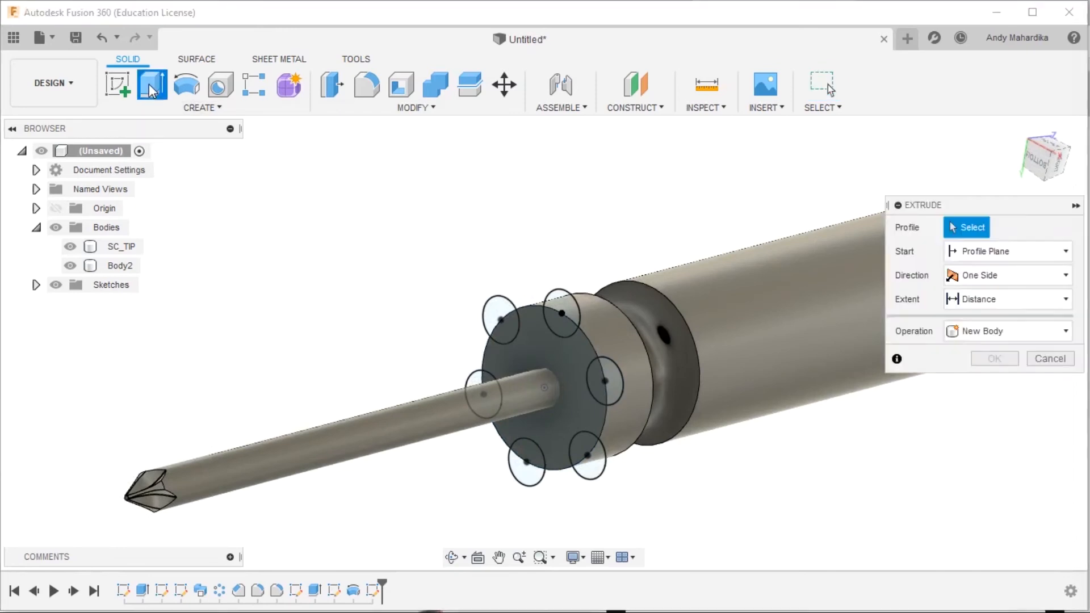
pyautogui.click(508, 329)
pyautogui.click(553, 324)
pyautogui.click(593, 382)
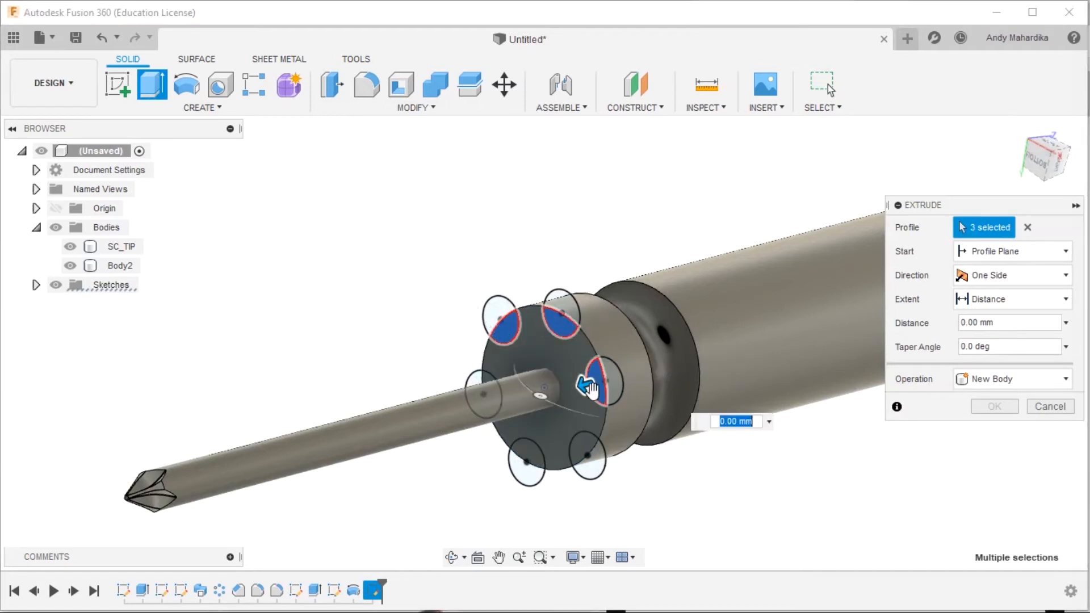
pyautogui.click(579, 451)
pyautogui.click(526, 454)
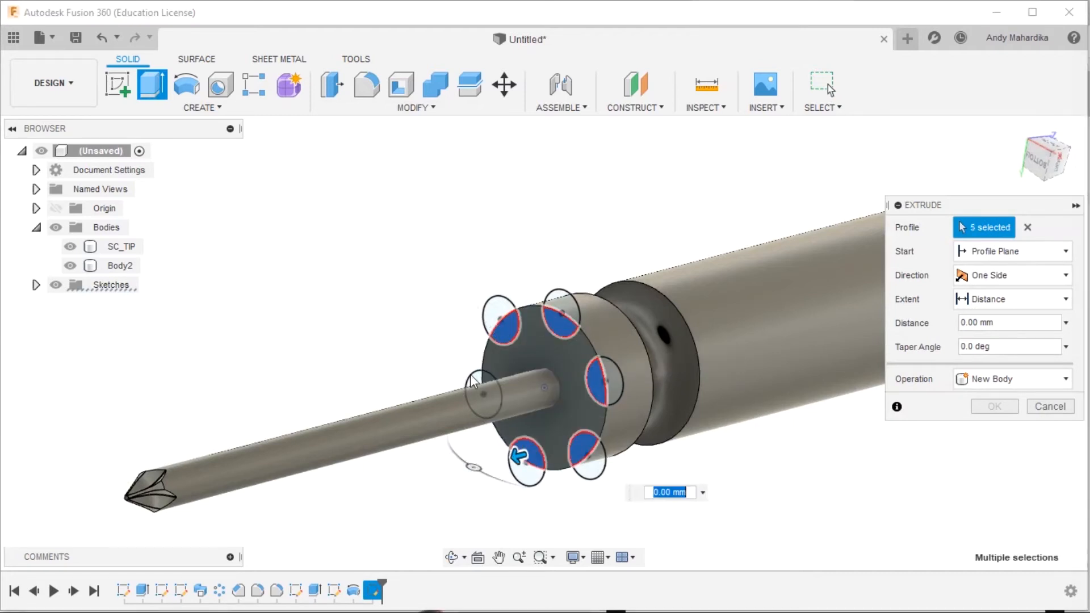
pyautogui.click(478, 389)
pyautogui.click(476, 386)
pyautogui.click(495, 311)
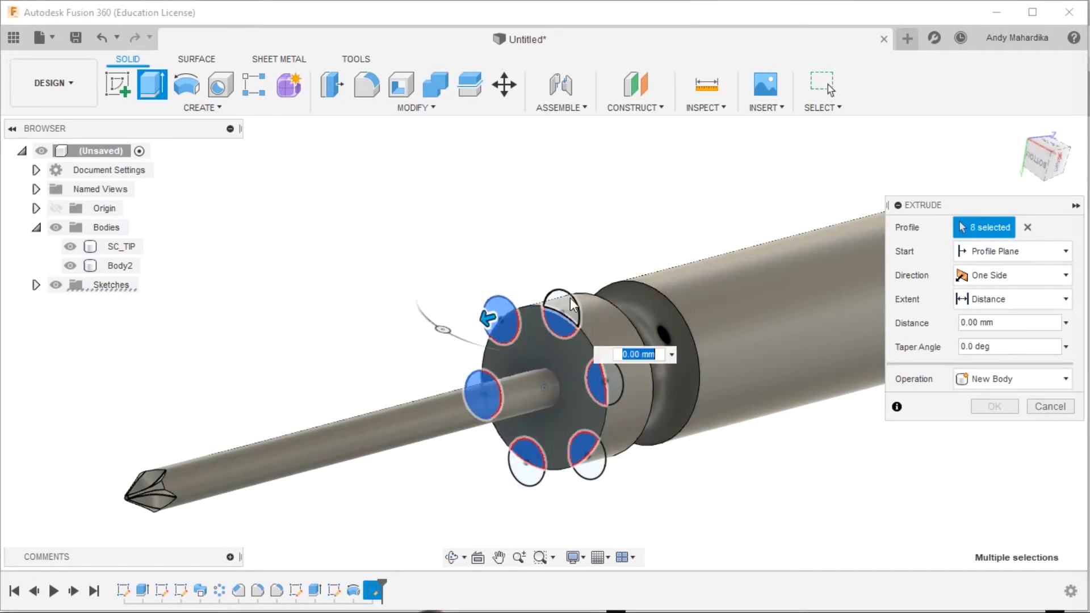
pyautogui.click(570, 299)
pyautogui.click(610, 381)
pyautogui.click(590, 466)
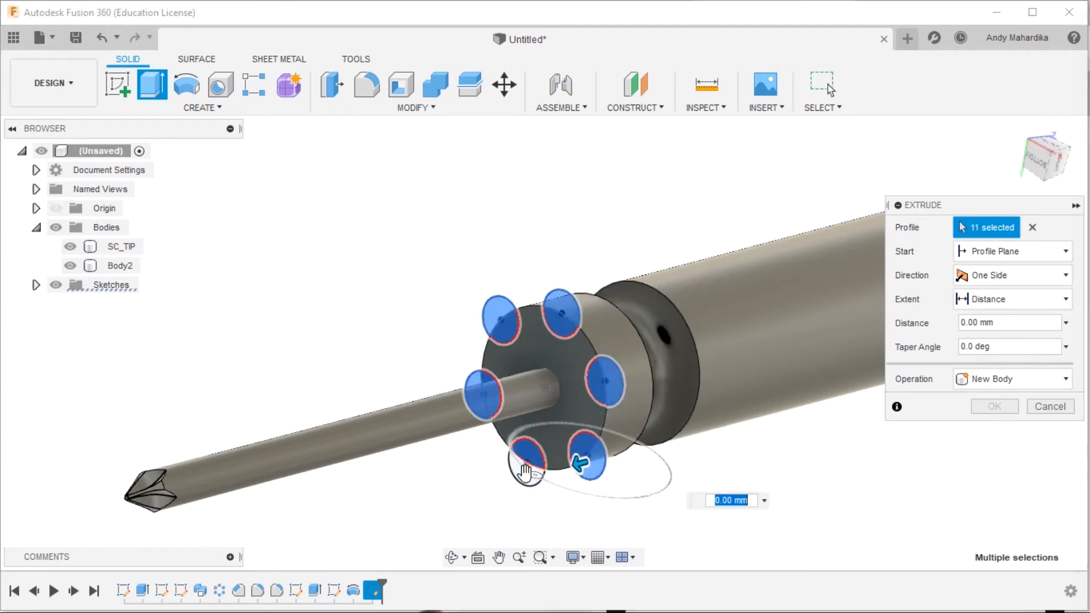
pyautogui.scroll(5, 514, 471)
pyautogui.click(511, 405)
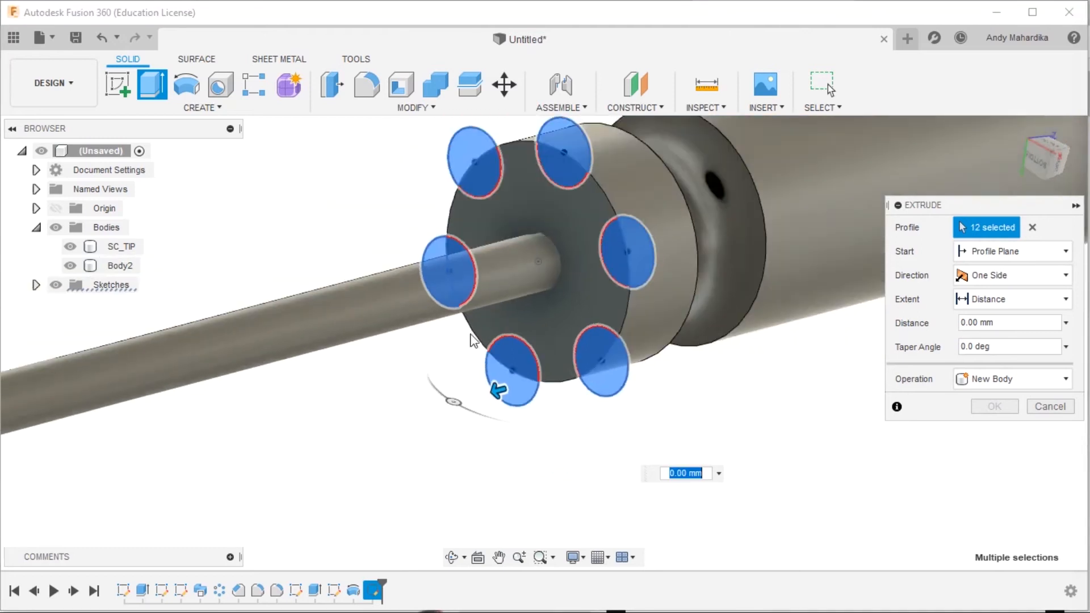
pyautogui.scroll(-5, 499, 340)
pyautogui.keyDown('shift'); pyautogui.moveTo(618, 202); pyautogui.dragTo(578, 222, button='middle'); pyautogui.keyUp('shift')
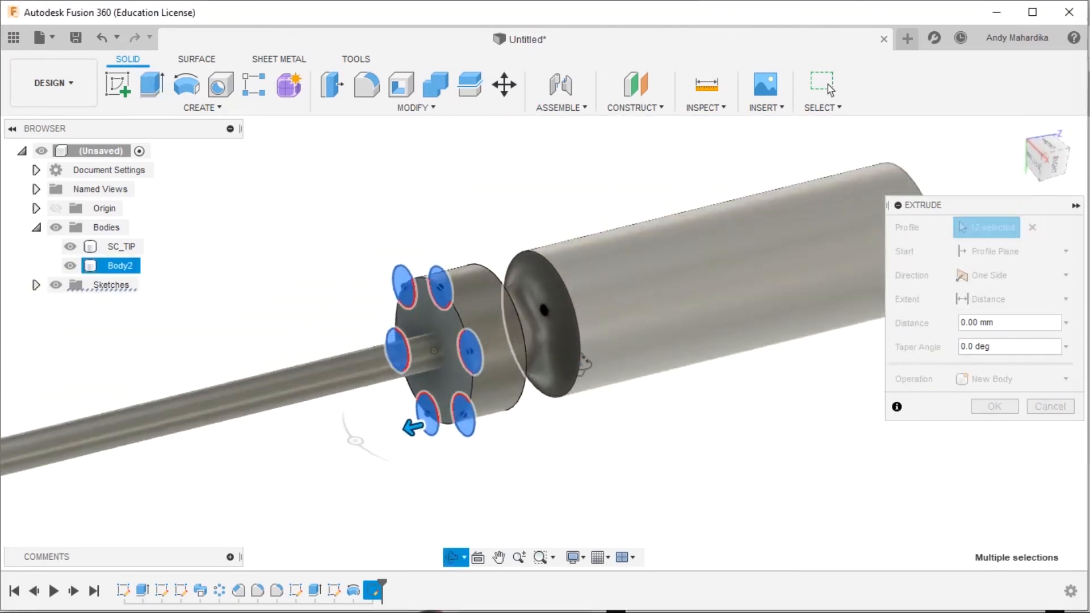
pyautogui.scroll(-2, 404, 300)
pyautogui.scroll(1, 404, 300)
pyautogui.moveTo(365, 397); pyautogui.dragTo(708, 341)
pyautogui.keyDown('shift'); pyautogui.moveTo(499, 302); pyautogui.dragTo(511, 267, button='middle'); pyautogui.keyUp('shift')
pyautogui.click(994, 430)
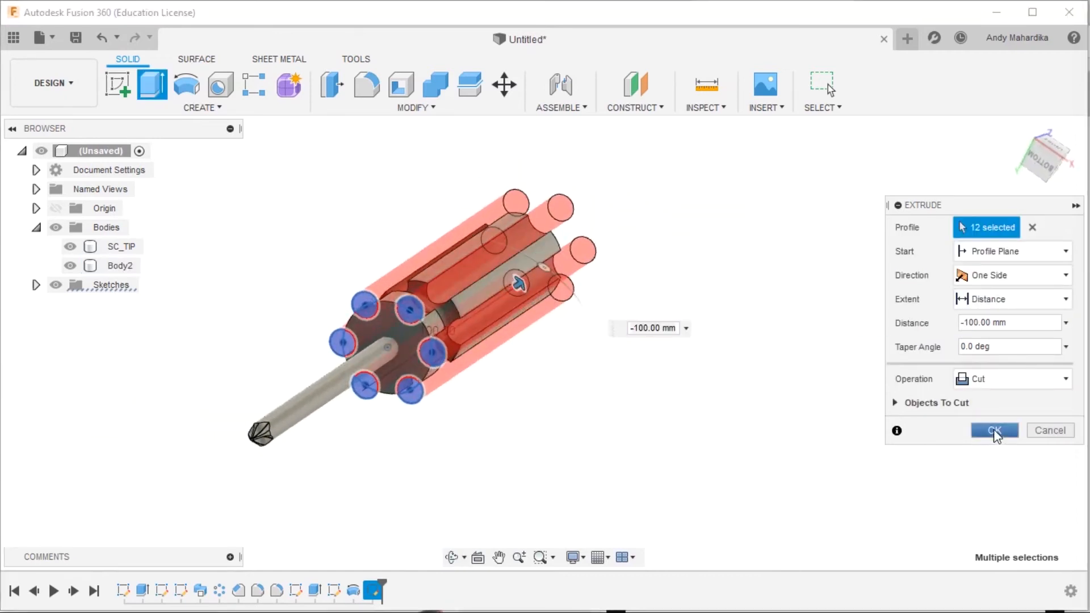
# Edit the handle profile sketch to set the groove circle's diameter to 8 mm, and finish the sketch.
pyautogui.keyDown('shift'); pyautogui.moveTo(458, 227); pyautogui.dragTo(364, 248, button='middle'); pyautogui.keyUp('shift')
pyautogui.scroll(5, 363, 272)
pyautogui.press('Escape')
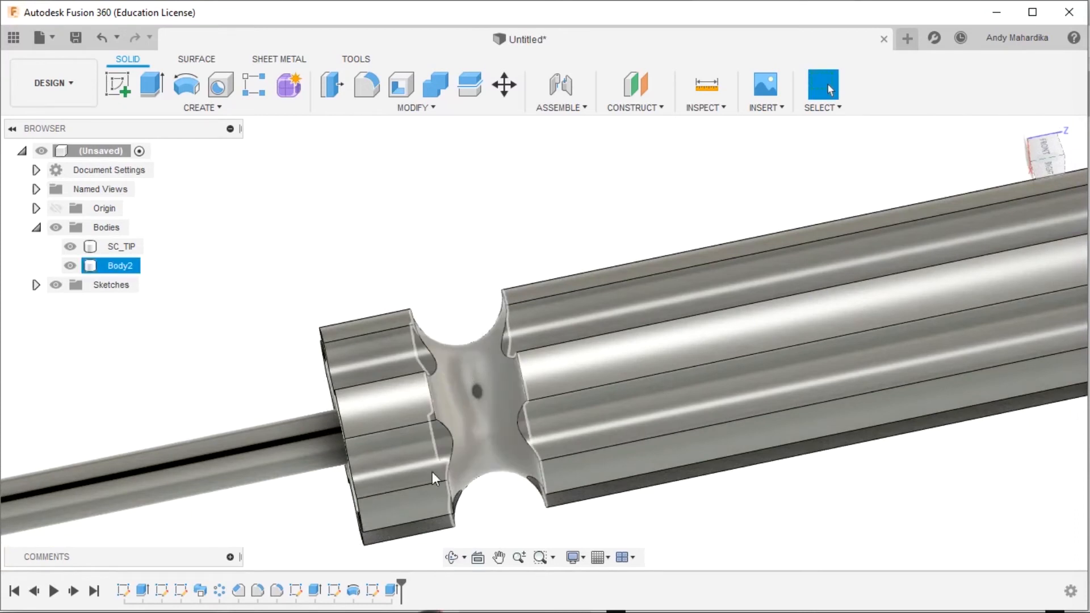
pyautogui.click(334, 591)
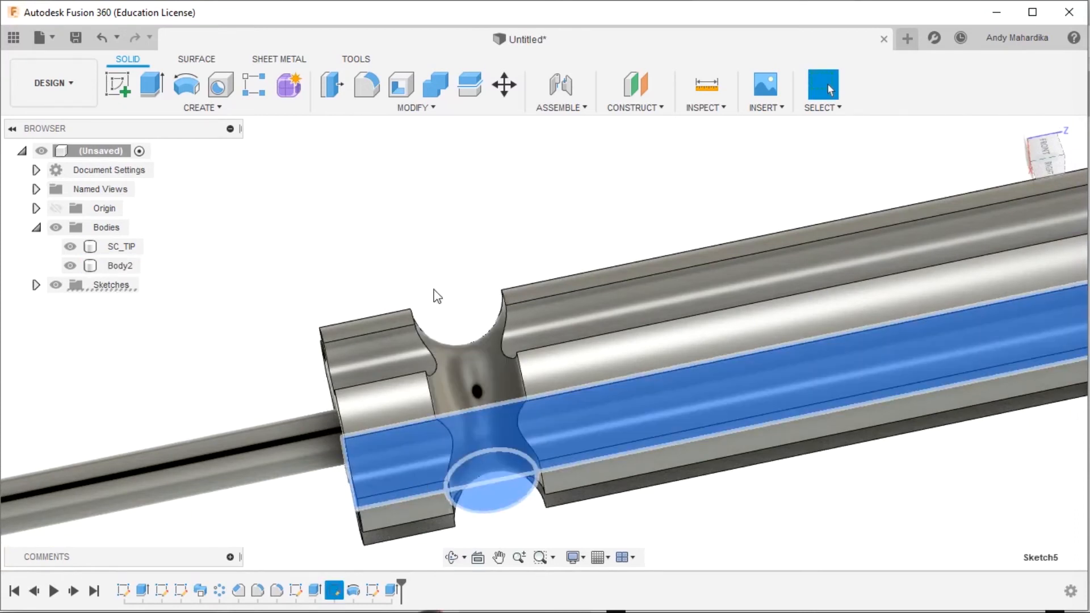
pyautogui.scroll(-5, 459, 345)
pyautogui.click(423, 275)
pyautogui.keyDown('shift'); pyautogui.moveTo(424, 274); pyautogui.dragTo(426, 295, button='middle'); pyautogui.keyUp('shift')
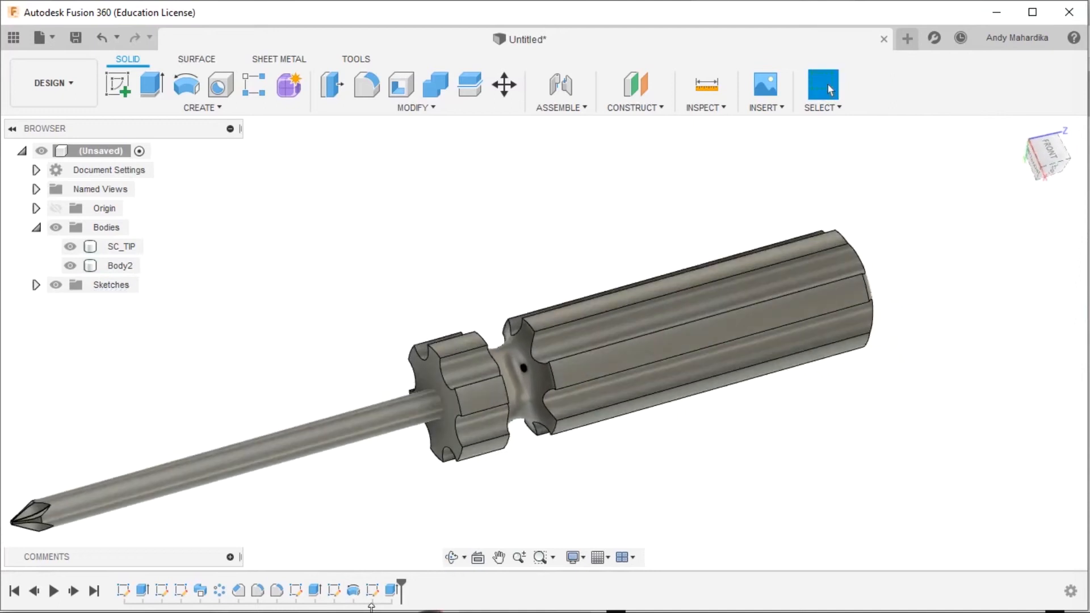
pyautogui.click(336, 591)
pyautogui.rightClick(335, 591)
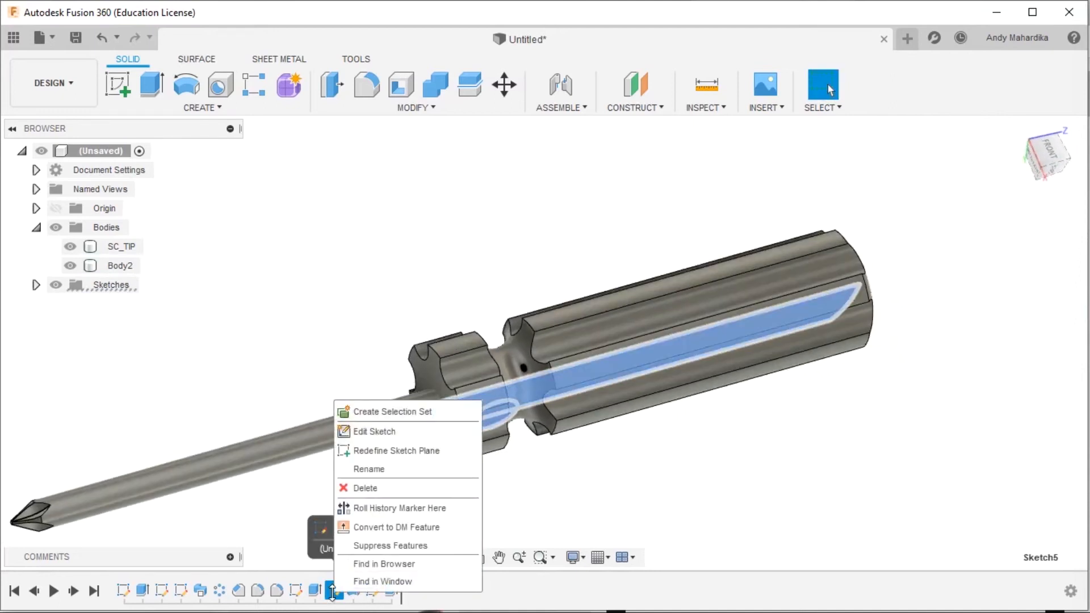
pyautogui.click(370, 430)
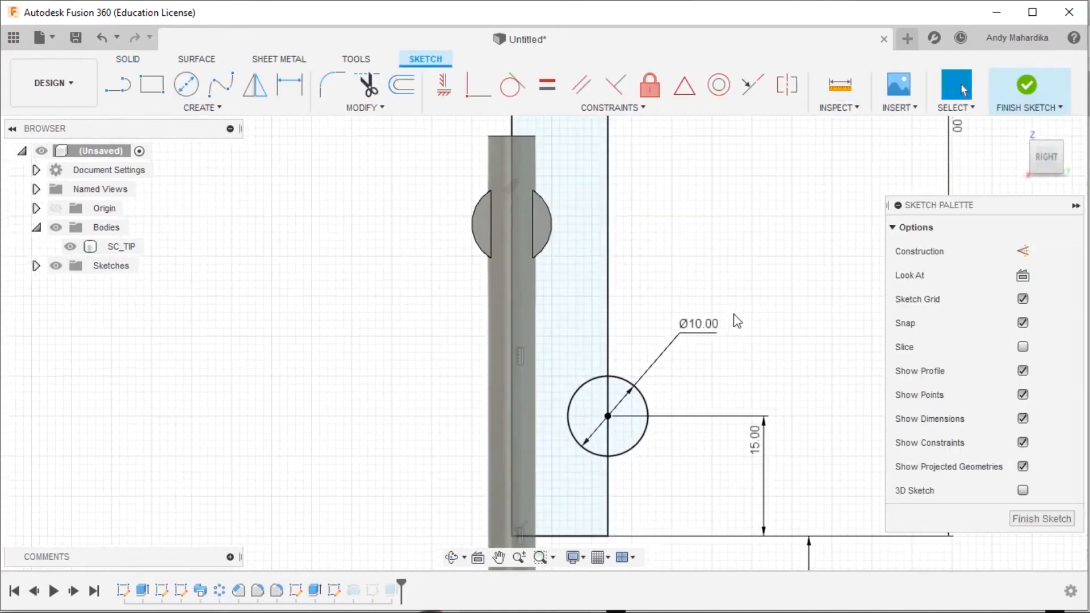
pyautogui.doubleClick(699, 325)
pyautogui.write('8')
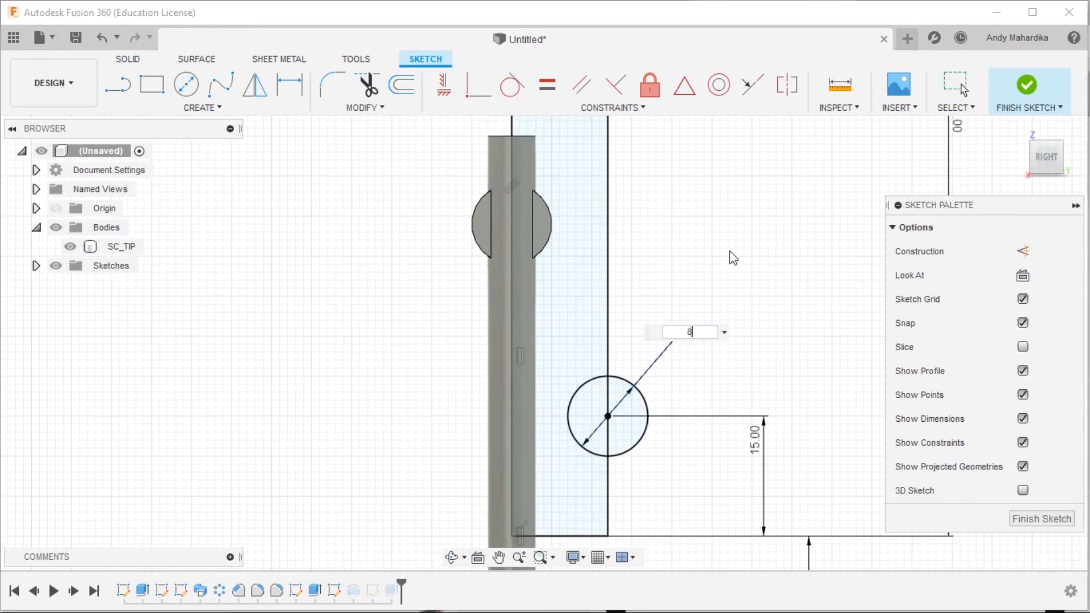
pyautogui.press('Return')
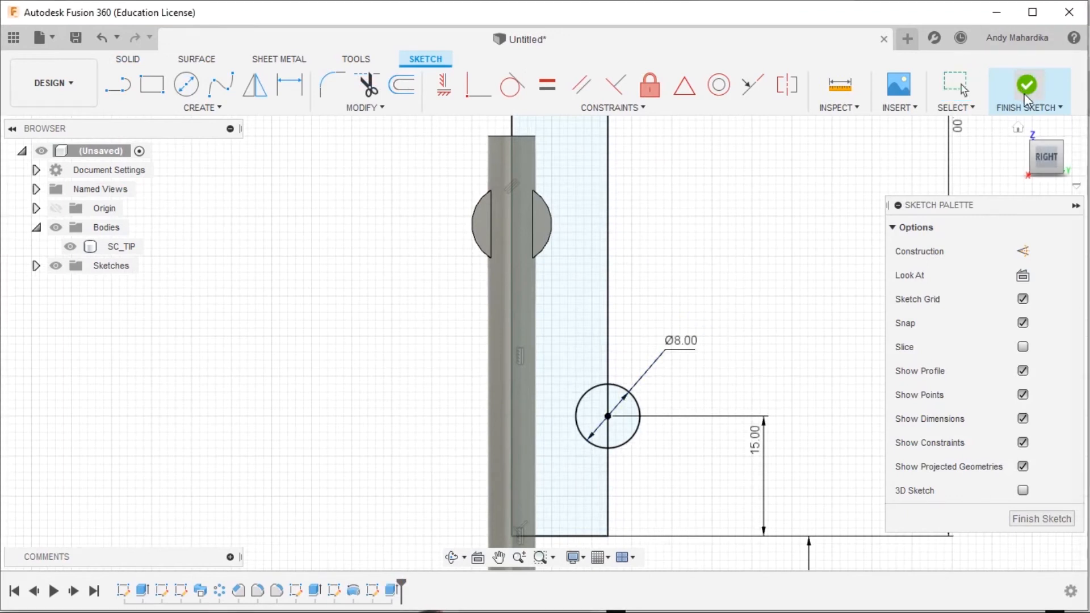
pyautogui.click(1026, 85)
# Start a chamfer on the six outer arc edges of the handle's shaft-side end face.
pyautogui.scroll(-5, 625, 361)
pyautogui.scroll(3, 574, 357)
pyautogui.keyDown('shift'); pyautogui.moveTo(574, 356); pyautogui.dragTo(359, 266, button='middle'); pyautogui.keyUp('shift')
pyautogui.click(678, 401)
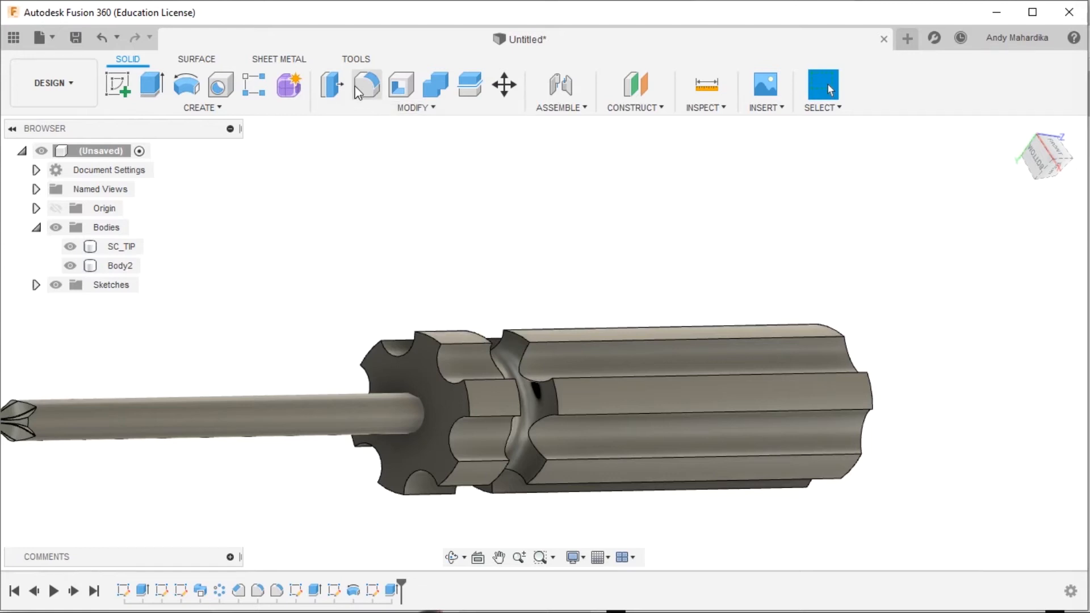
pyautogui.click(412, 109)
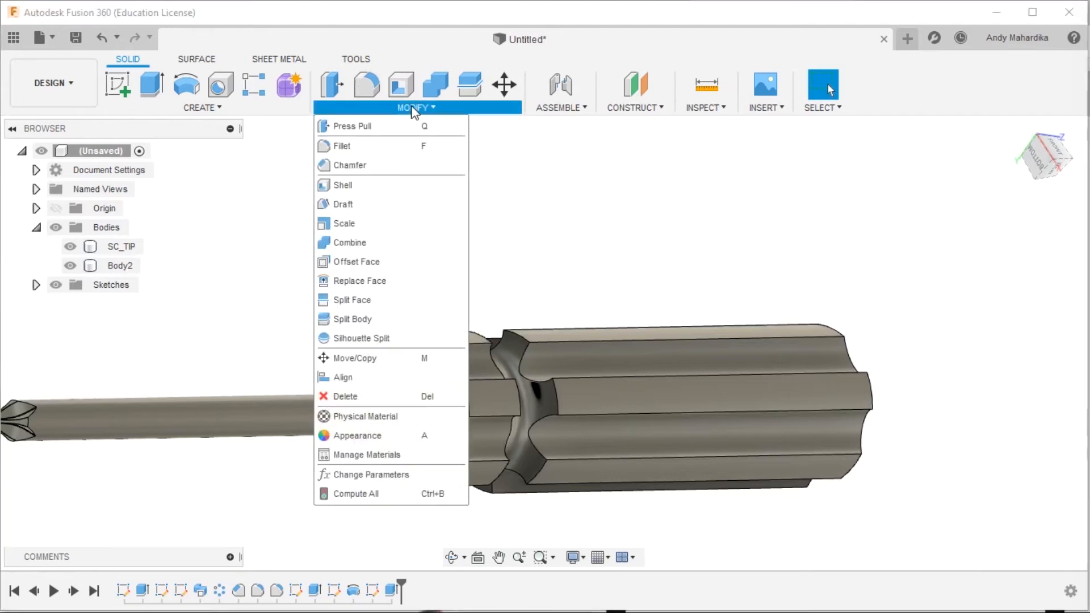
pyautogui.click(350, 165)
pyautogui.scroll(3, 417, 369)
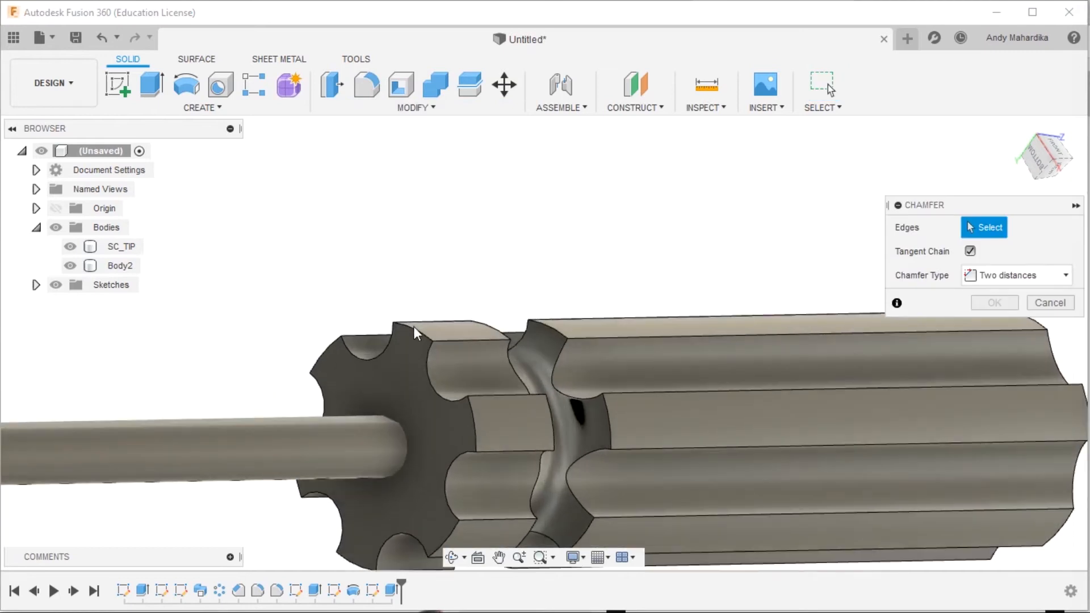
pyautogui.scroll(-2, 416, 335)
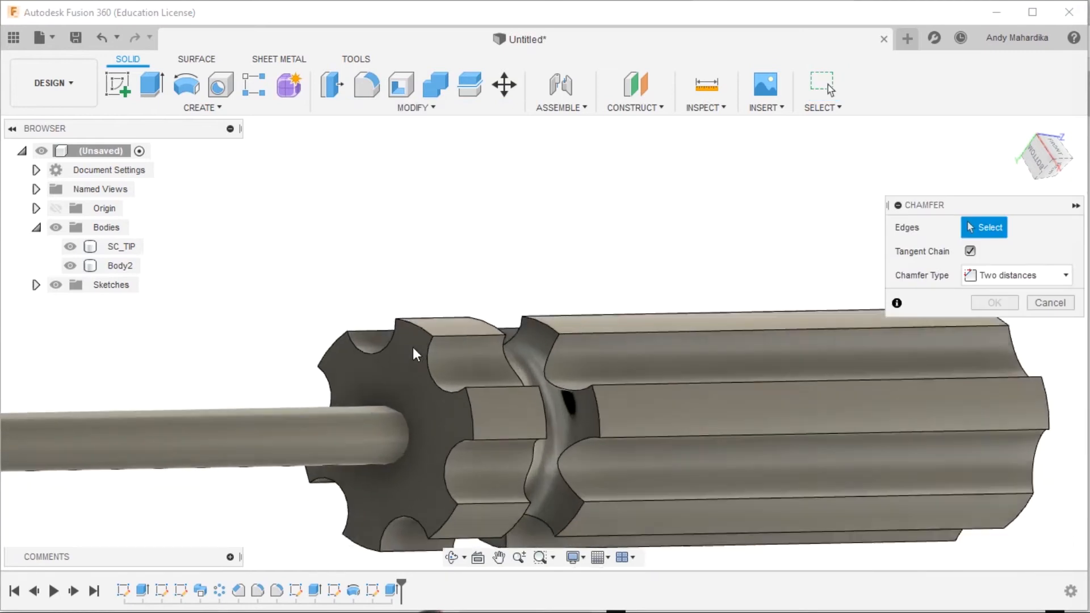
pyautogui.scroll(3, 414, 346)
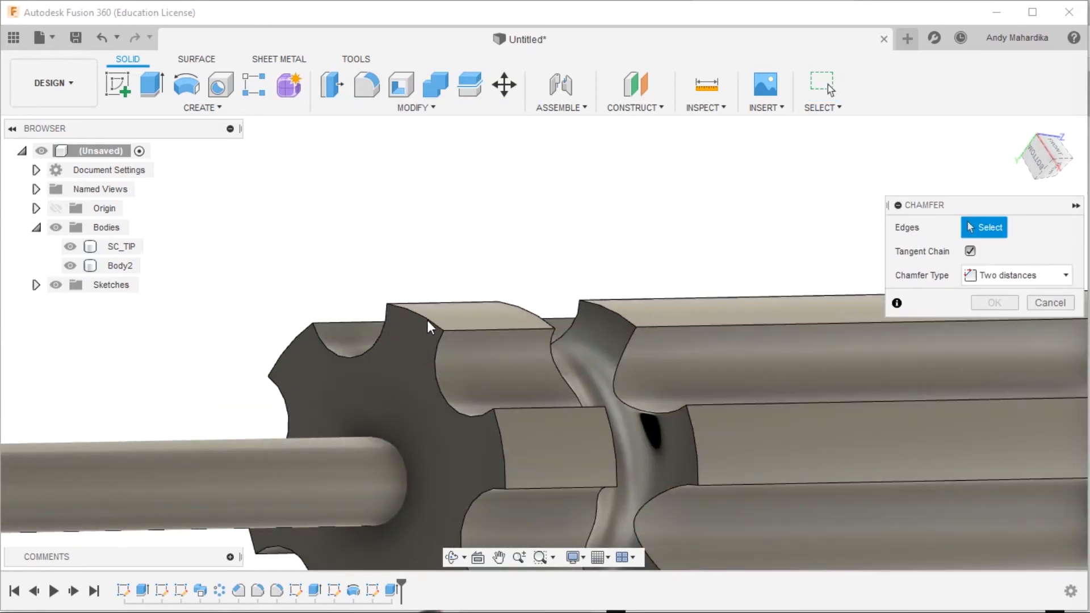
pyautogui.keyDown('shift'); pyautogui.moveTo(377, 348); pyautogui.dragTo(423, 359, button='middle'); pyautogui.keyUp('shift')
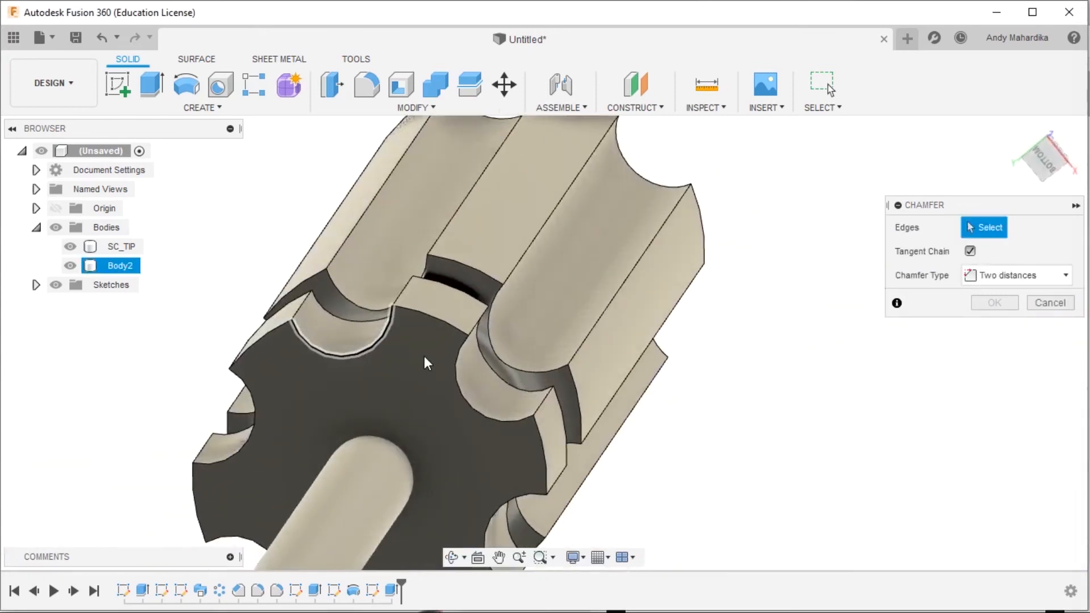
pyautogui.click(430, 315)
pyautogui.click(272, 326)
pyautogui.click(544, 451)
pyautogui.scroll(-5, 454, 392)
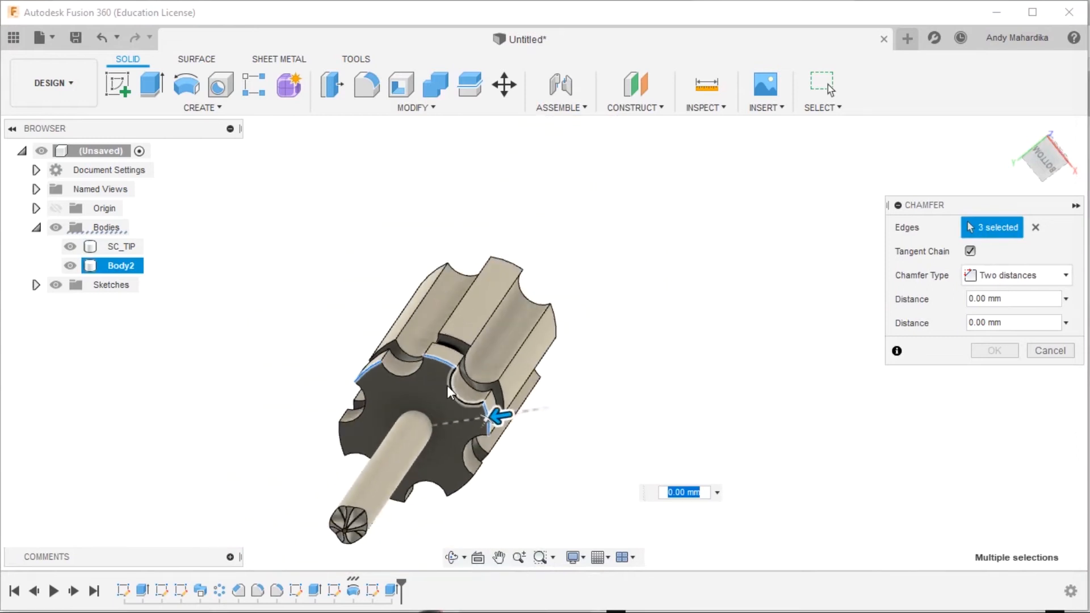
pyautogui.scroll(5, 369, 445)
pyautogui.click(297, 403)
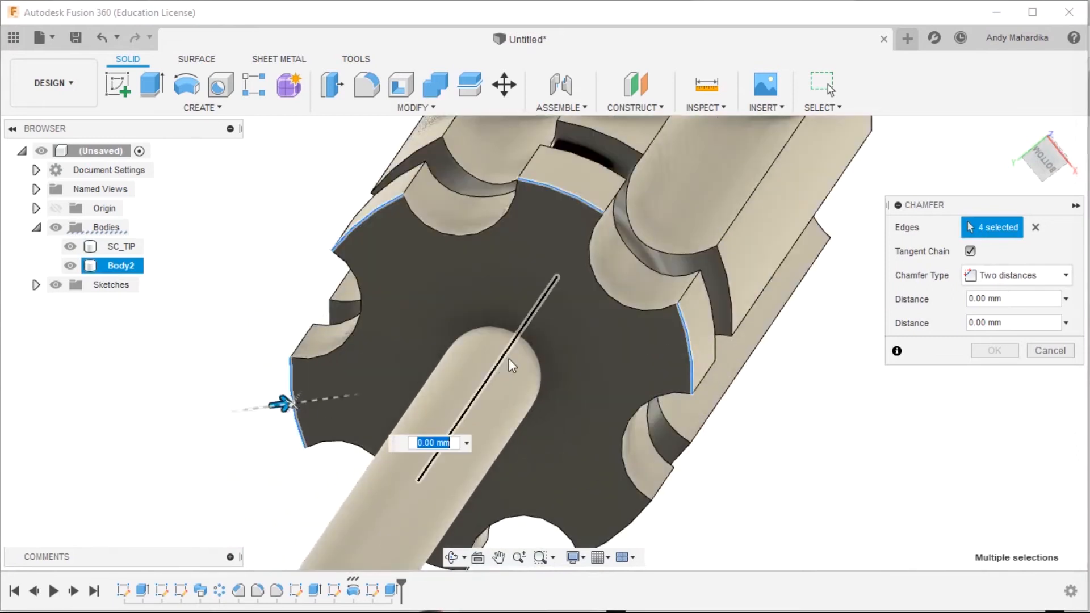
pyautogui.scroll(-5, 499, 359)
pyautogui.scroll(5, 478, 352)
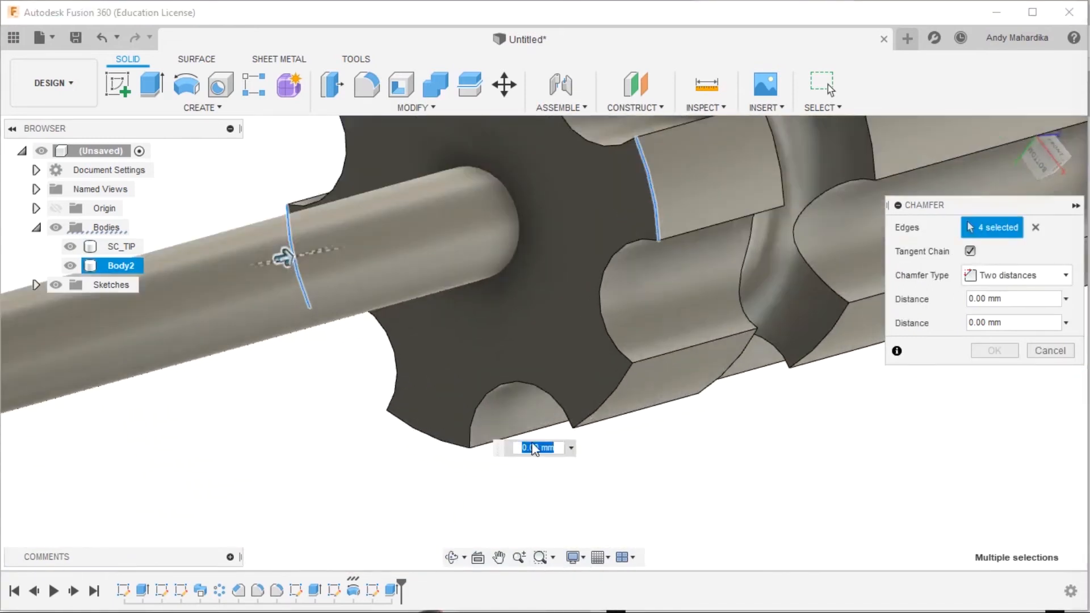
pyautogui.click(607, 394)
pyautogui.click(417, 429)
pyautogui.scroll(-5, 505, 286)
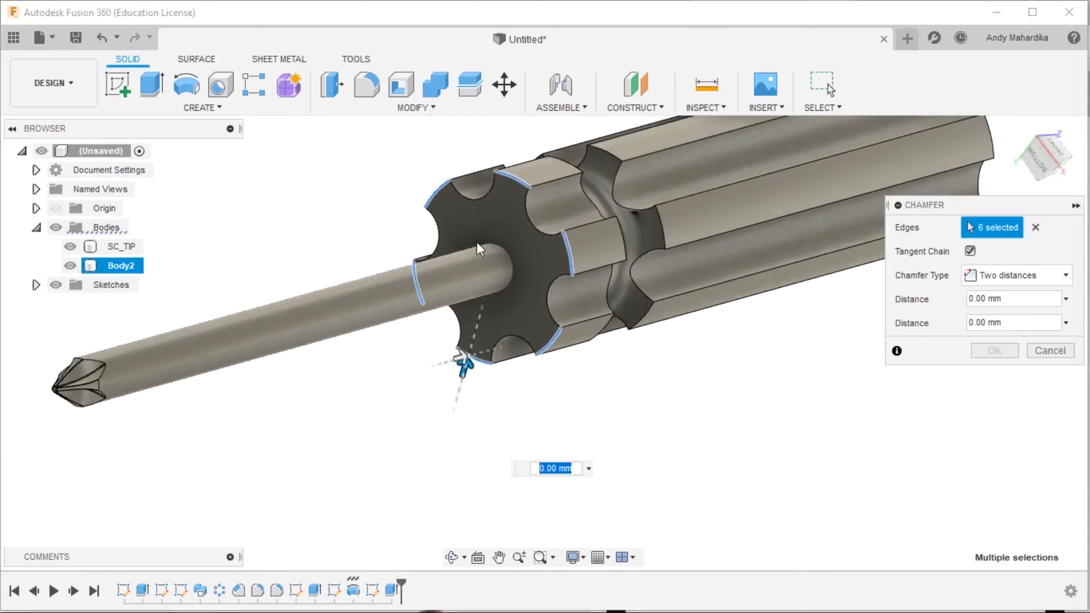
pyautogui.keyDown('shift'); pyautogui.moveTo(505, 284); pyautogui.dragTo(660, 121, button='middle'); pyautogui.keyUp('shift')
pyautogui.scroll(1, 433, 196)
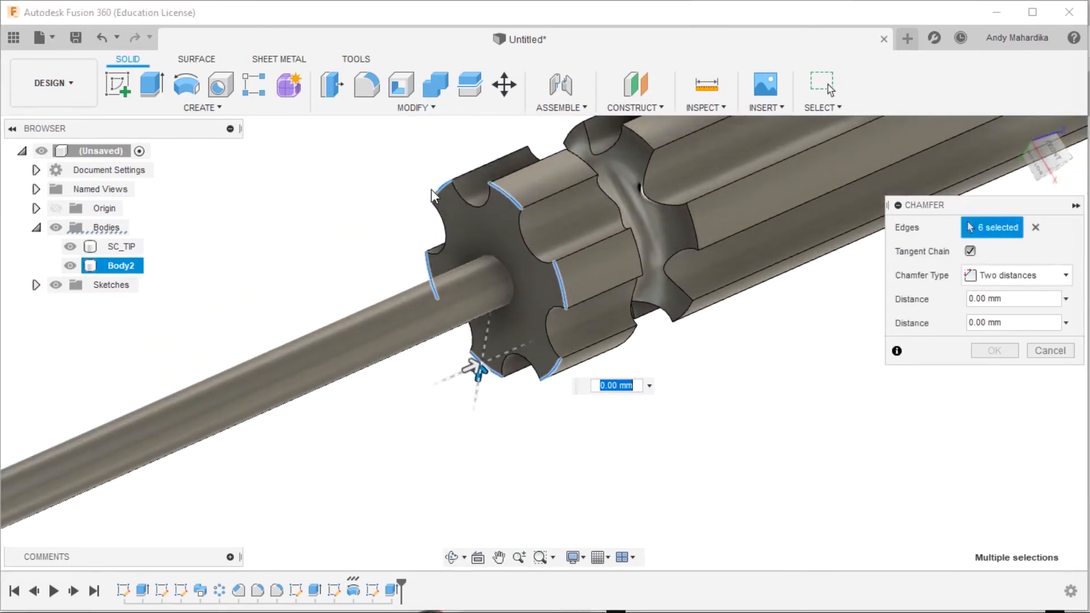
# Try a two-distance chamfer of 4 mm and 1 mm on the six selected end-face edges.
pyautogui.click(1066, 277)
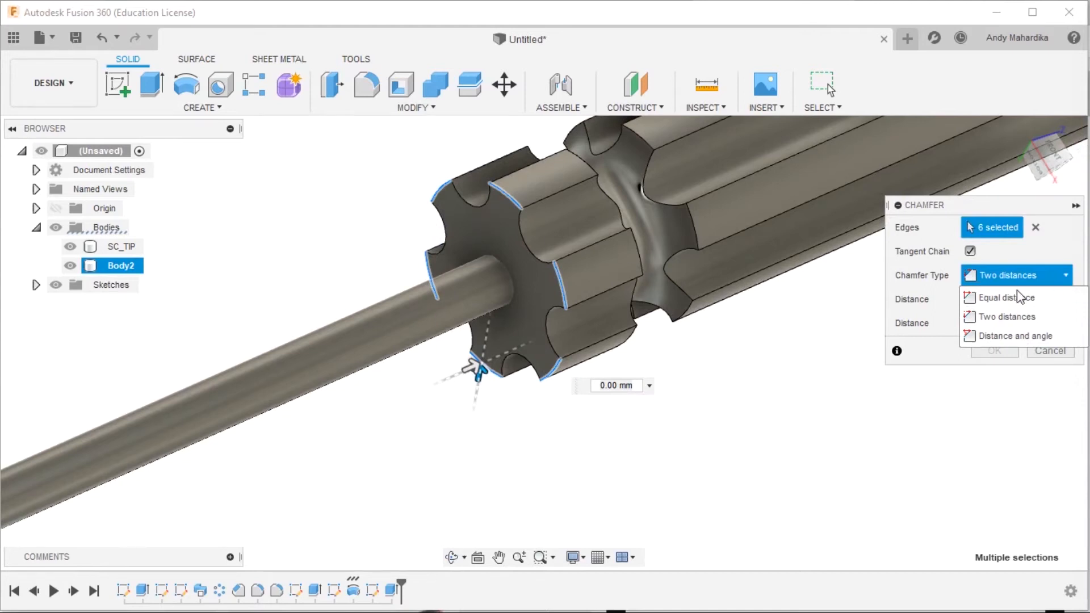
pyautogui.click(987, 325)
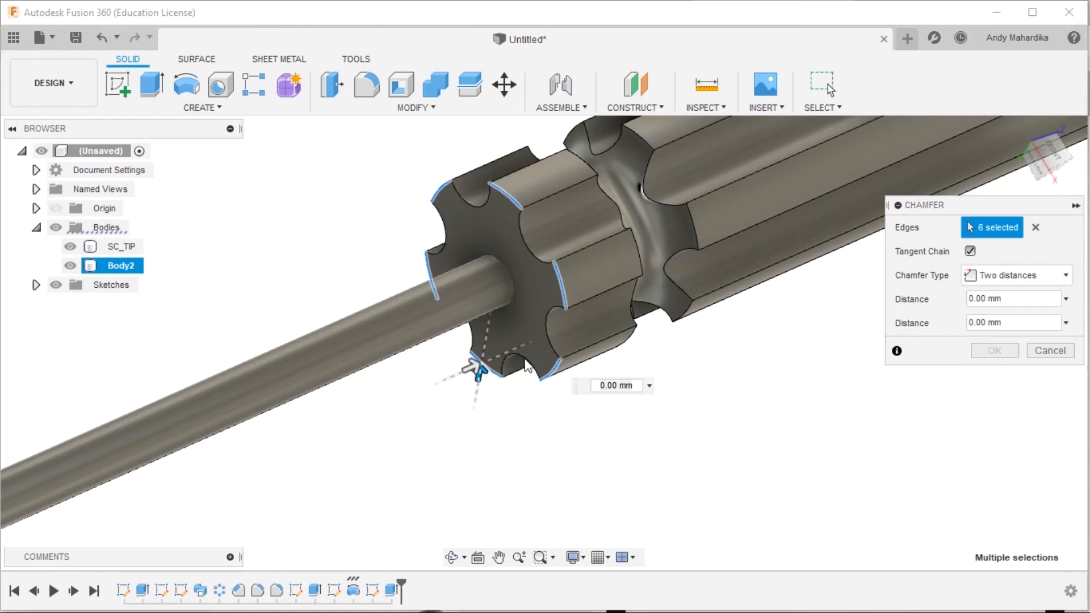
pyautogui.keyDown('shift'); pyautogui.moveTo(527, 362); pyautogui.dragTo(454, 284, button='middle'); pyautogui.keyUp('shift')
pyautogui.scroll(3, 454, 283)
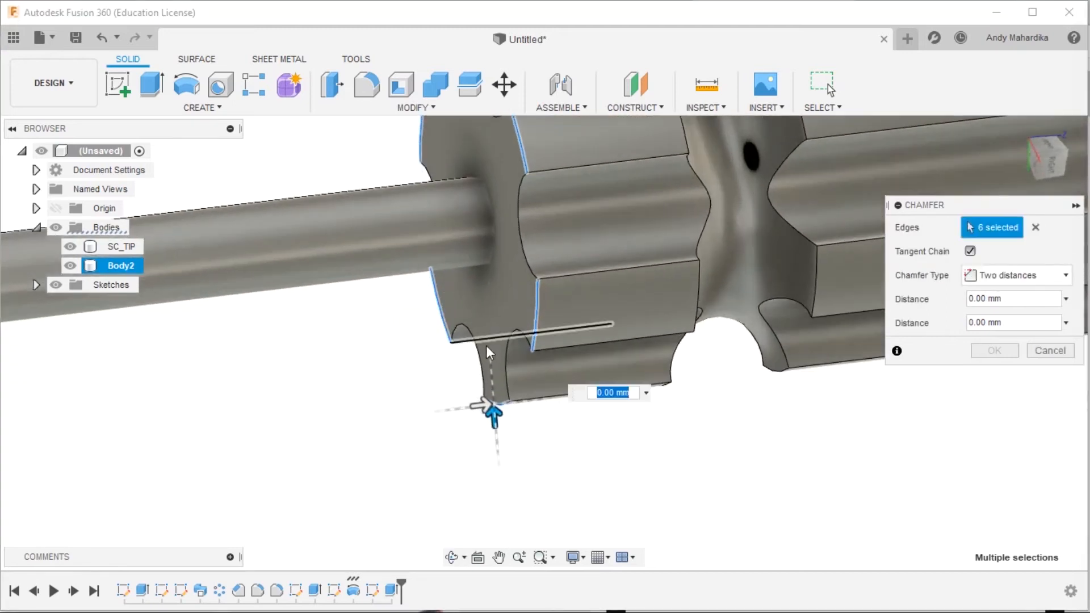
pyautogui.write('4')
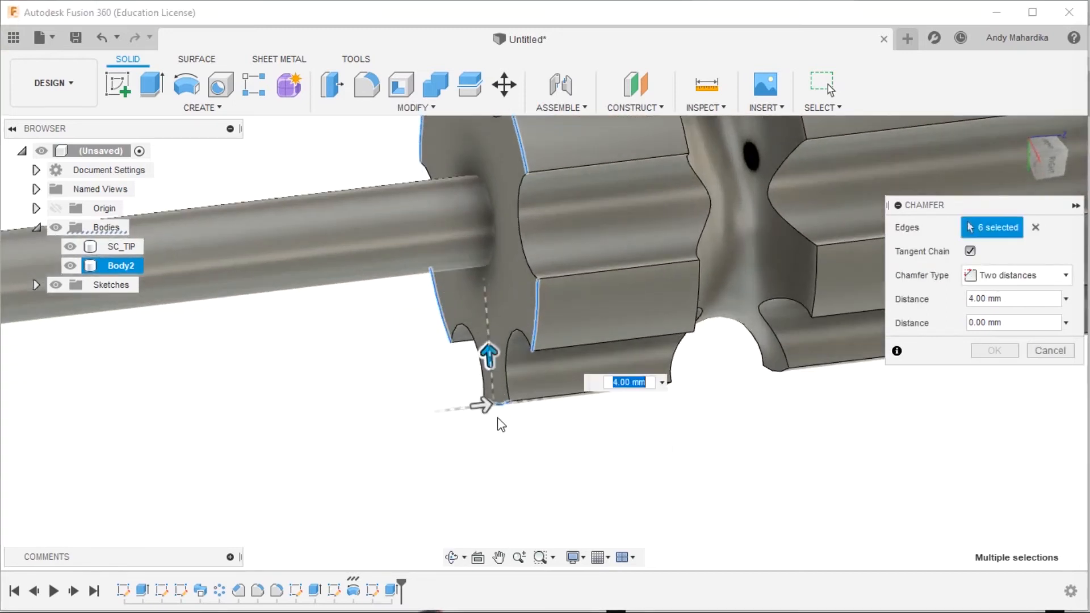
pyautogui.press('Tab')
pyautogui.write('1')
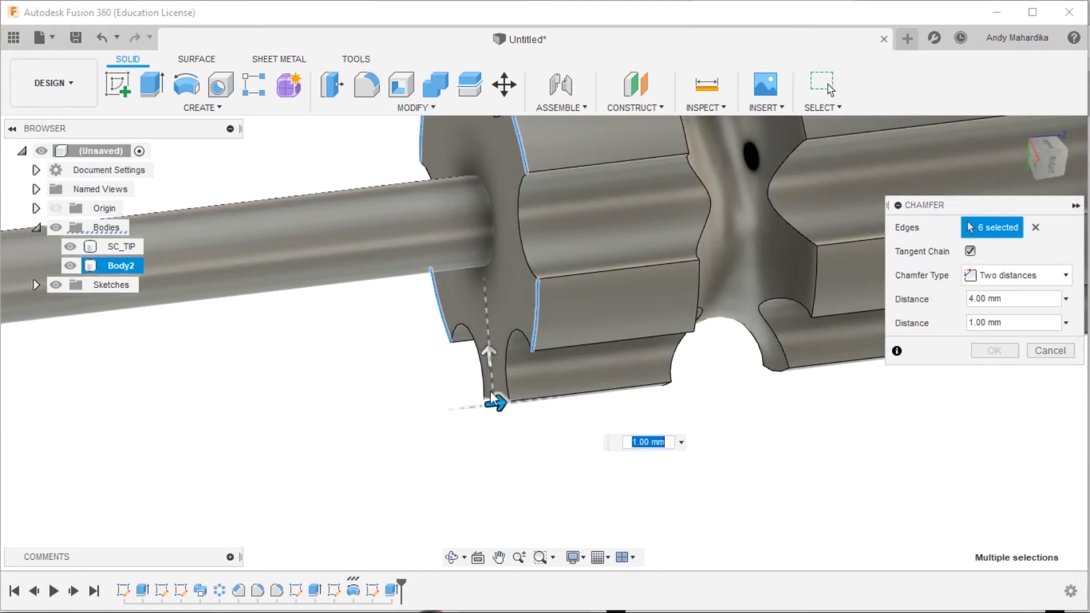
# Try a second chamfer distance of 3 mm on the six edges, and cancel the chamfer.
pyautogui.scroll(2, 490, 383)
pyautogui.moveTo(474, 370)
pyautogui.keyDown('shift'); pyautogui.mouseDown(button='middle')
pyautogui.moveTo(479, 322)
pyautogui.moveTo(481, 361)
pyautogui.mouseUp(button='middle'); pyautogui.keyUp('shift')
pyautogui.click(488, 361)
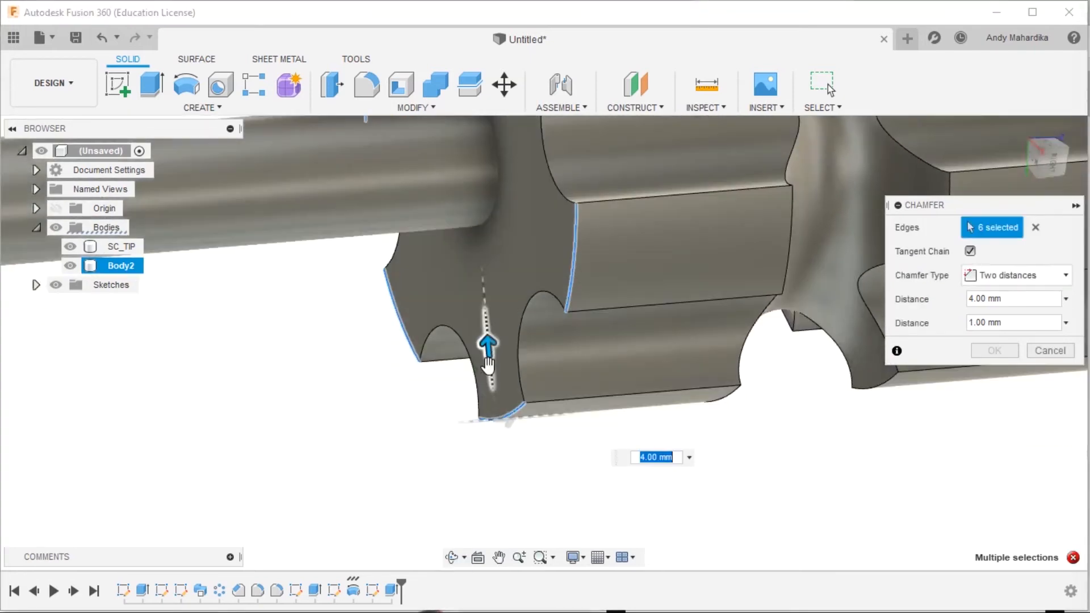
pyautogui.click(503, 420)
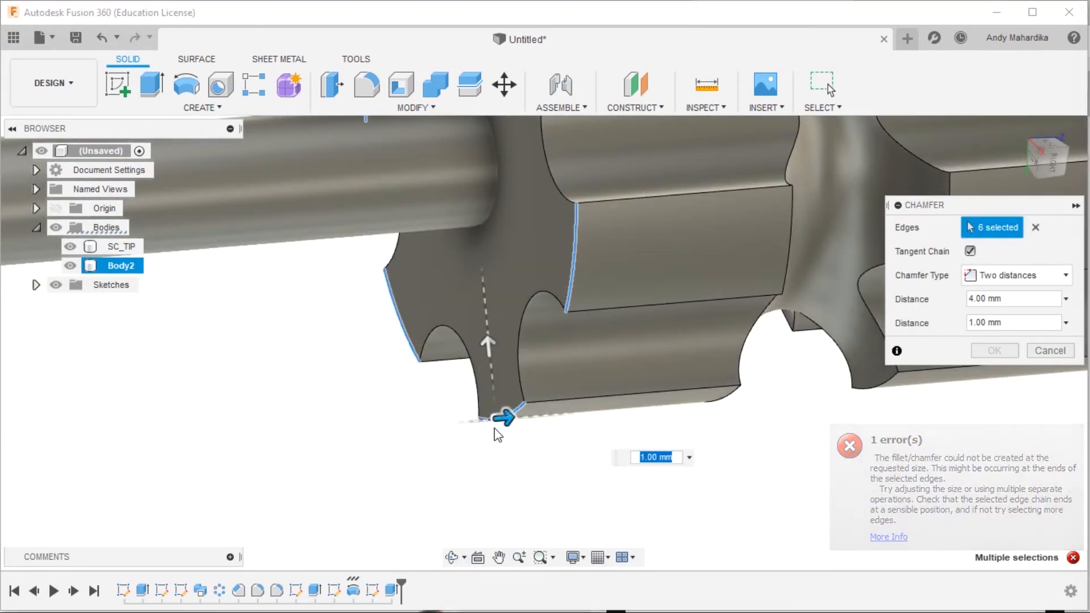
pyautogui.write('3')
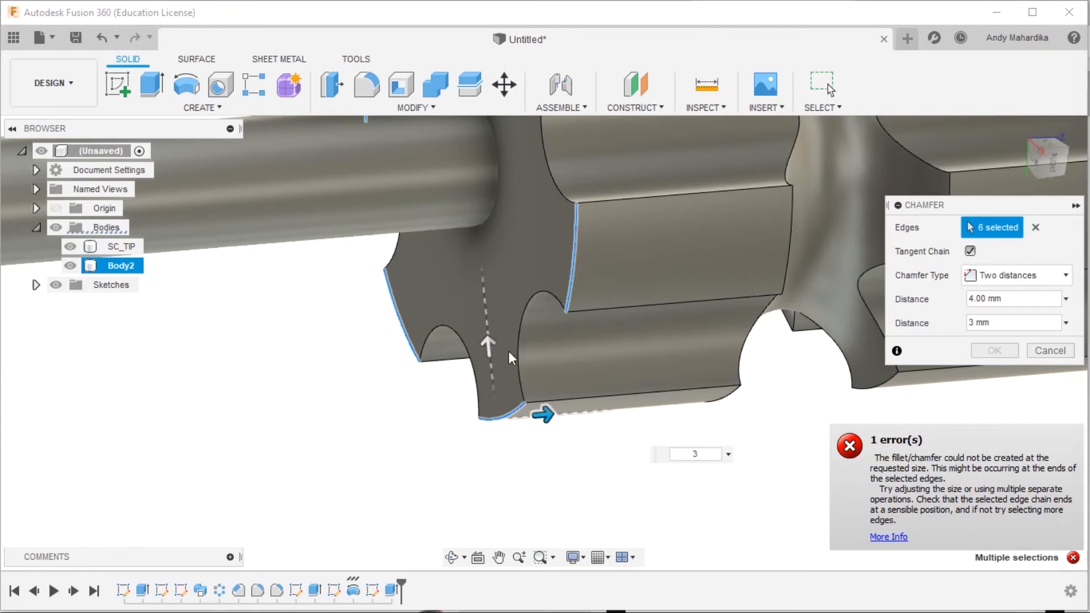
pyautogui.moveTo(483, 341)
pyautogui.mouseDown()
pyautogui.moveTo(484, 304)
pyautogui.moveTo(487, 341)
pyautogui.mouseUp()
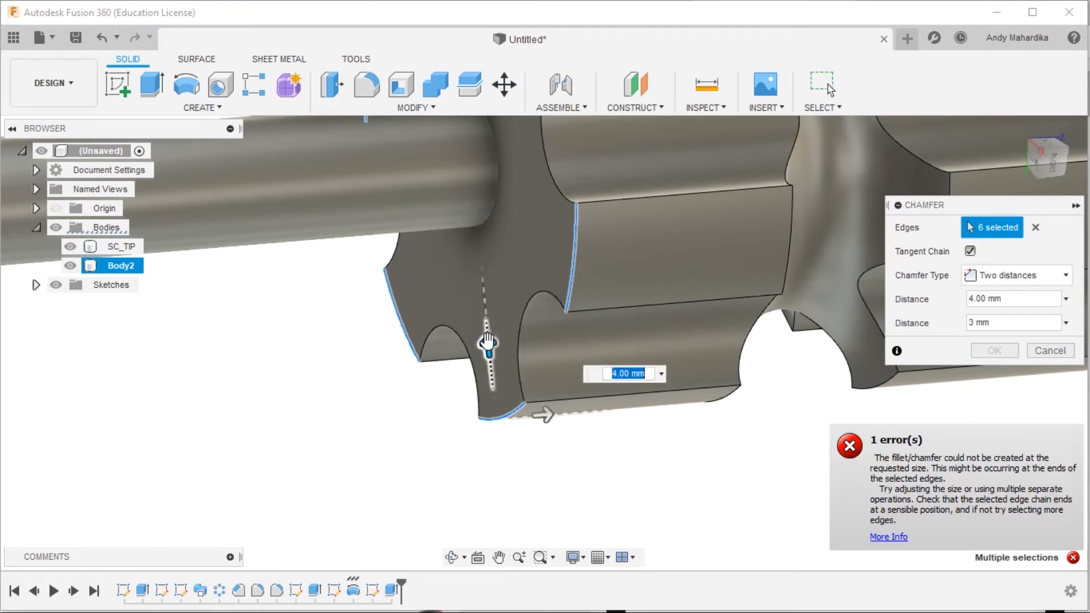
pyautogui.click(1047, 350)
# Edit the handle profile sketch to set the groove circle's distance from the shaft-side end of the handle to 10 mm.
pyautogui.scroll(-5, 546, 264)
pyautogui.keyDown('shift'); pyautogui.moveTo(530, 227); pyautogui.dragTo(573, 397, button='middle'); pyautogui.keyUp('shift')
pyautogui.scroll(3, 501, 172)
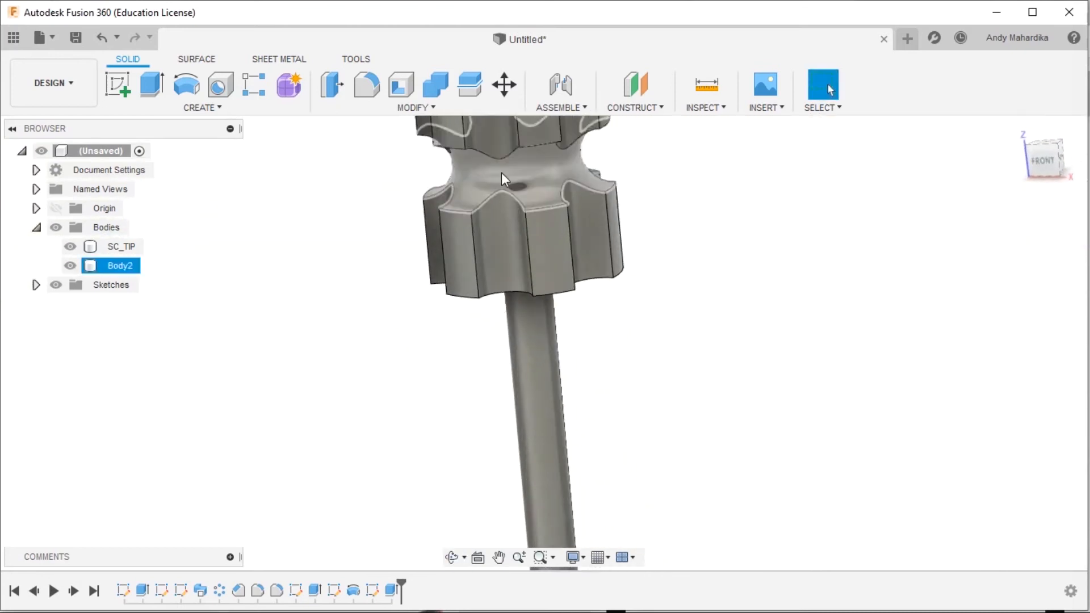
pyautogui.scroll(2, 465, 260)
pyautogui.moveTo(463, 264)
pyautogui.keyDown('shift'); pyautogui.mouseDown(button='middle')
pyautogui.moveTo(499, 219)
pyautogui.moveTo(473, 201)
pyautogui.moveTo(473, 265)
pyautogui.mouseUp(button='middle'); pyautogui.keyUp('shift')
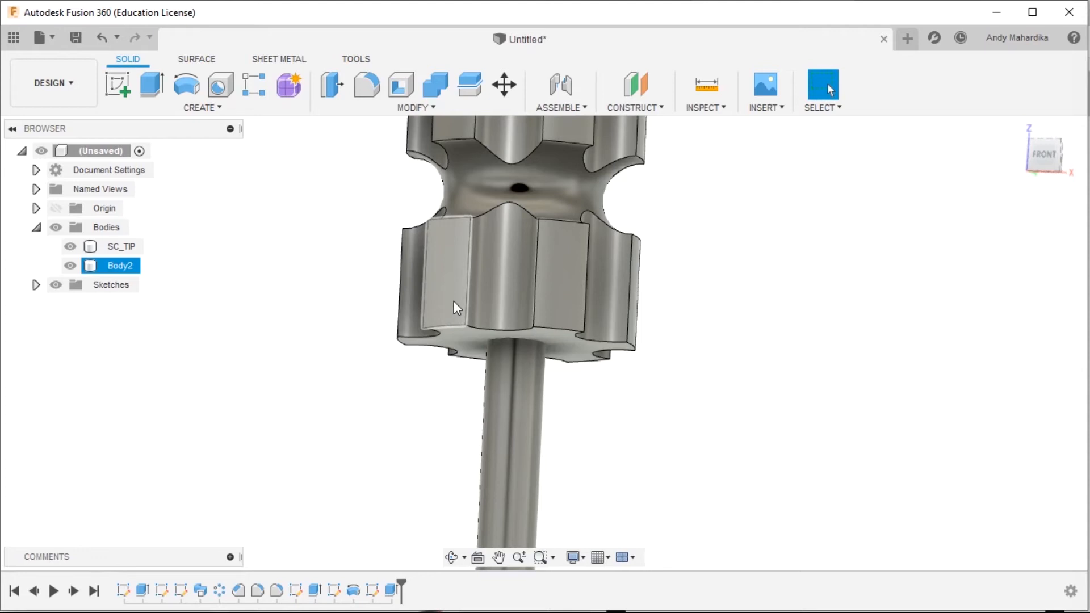
pyautogui.rightClick(335, 594)
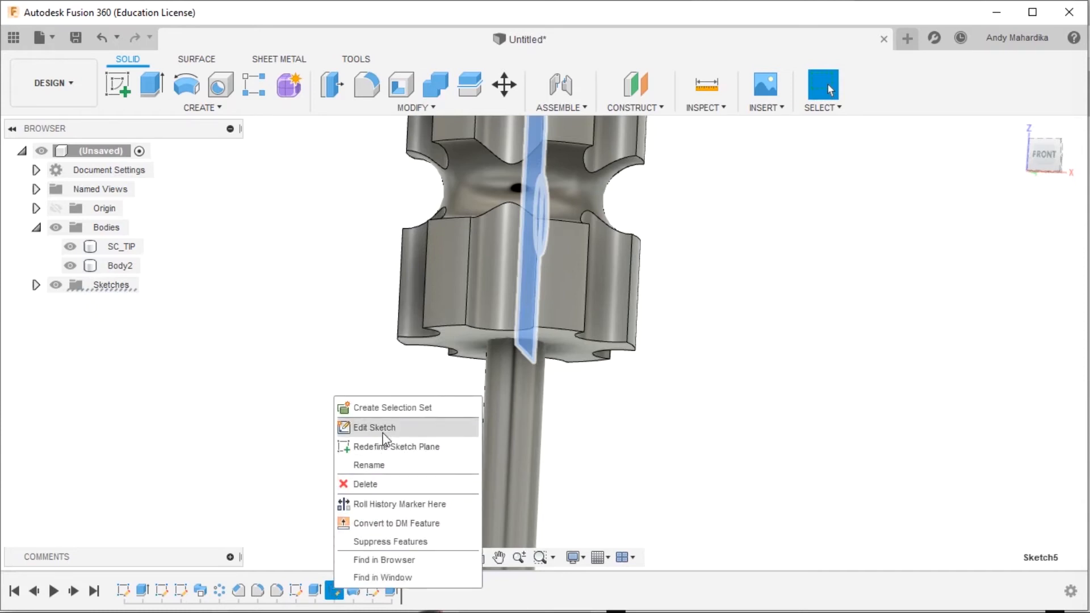
pyautogui.click(383, 433)
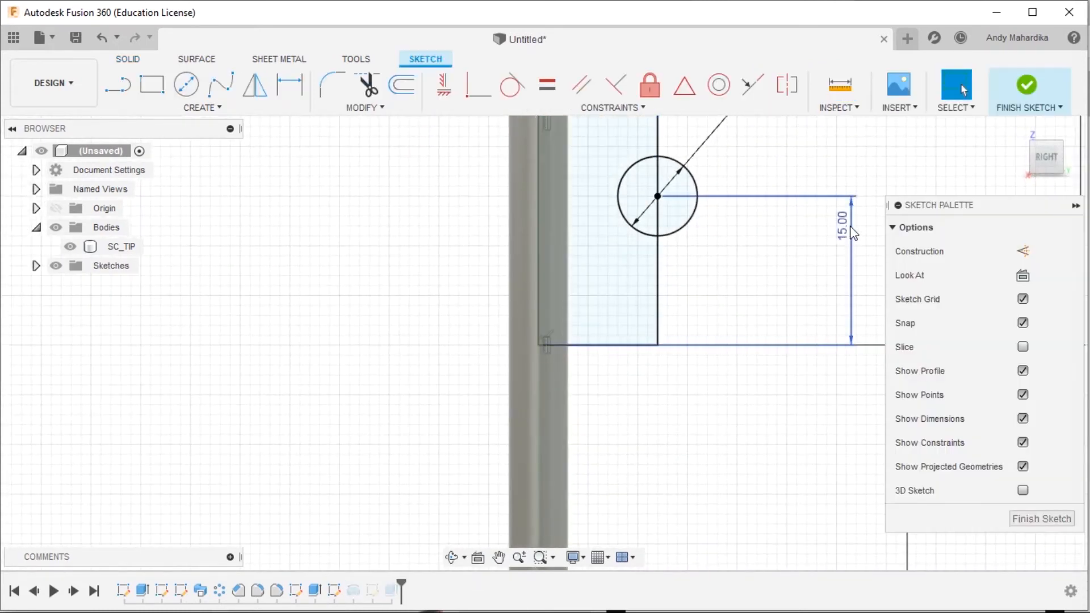
pyautogui.doubleClick(845, 230)
pyautogui.write('10')
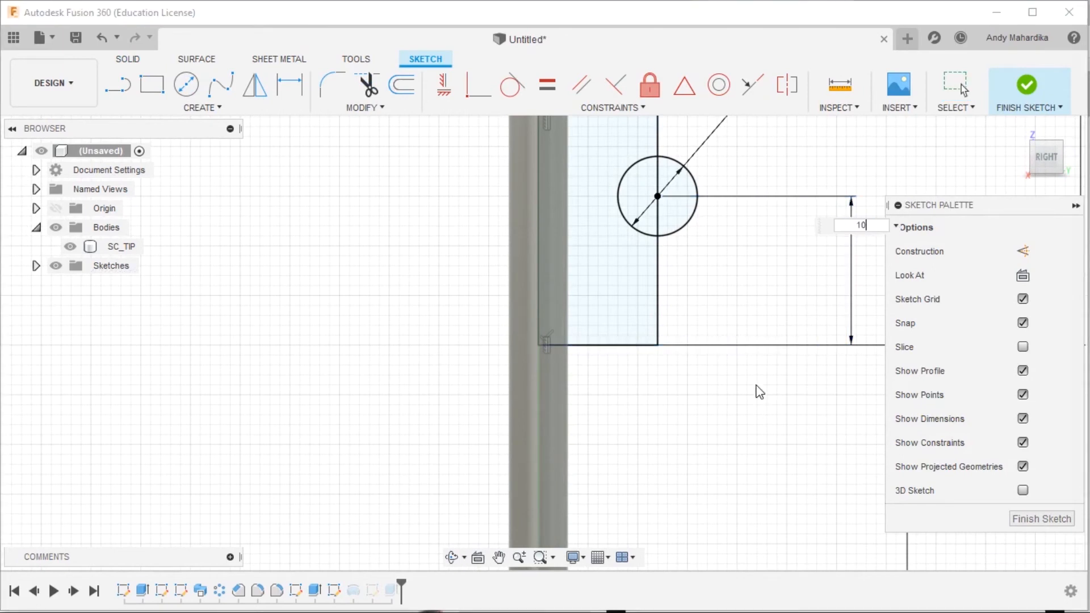
pyautogui.press('Return')
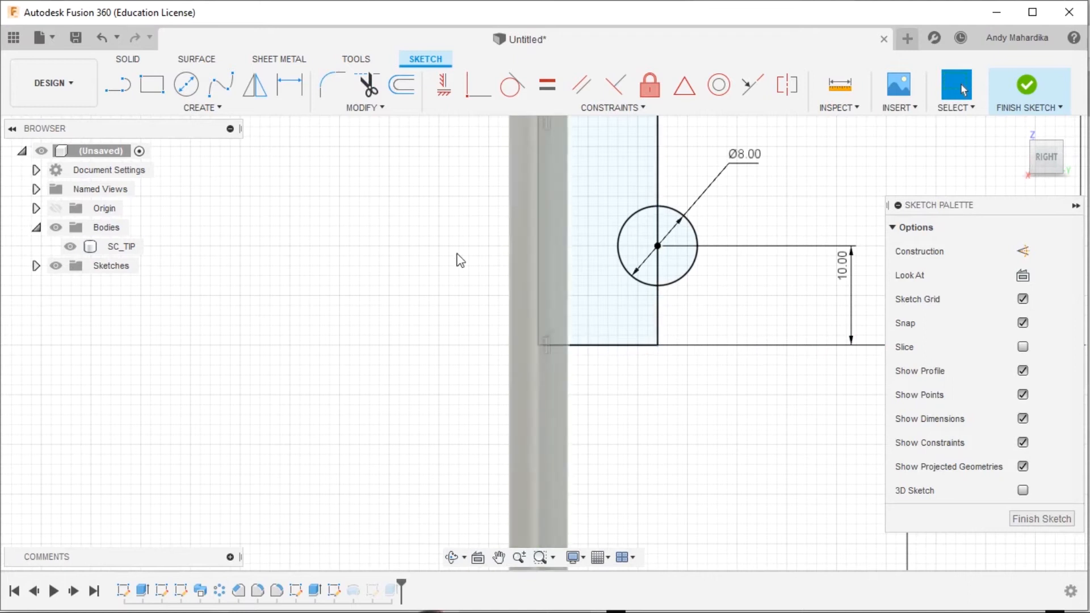
# Draw a sloped line across the profile's outer corner at the shaft-side end, and trim its ends protruding beyond the profile.
pyautogui.scroll(3, 750, 350)
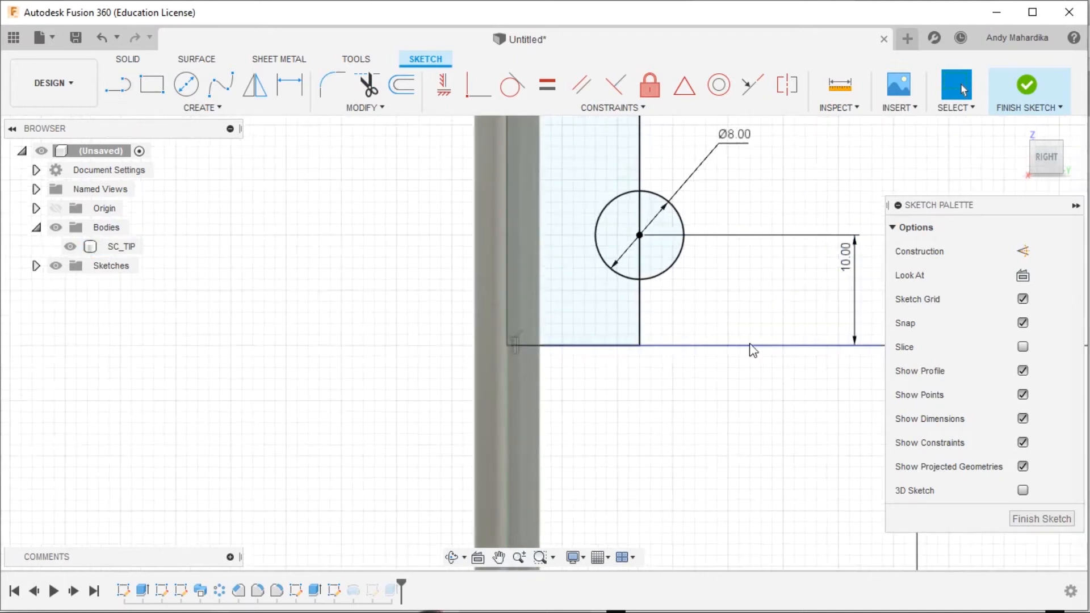
pyautogui.click(363, 108)
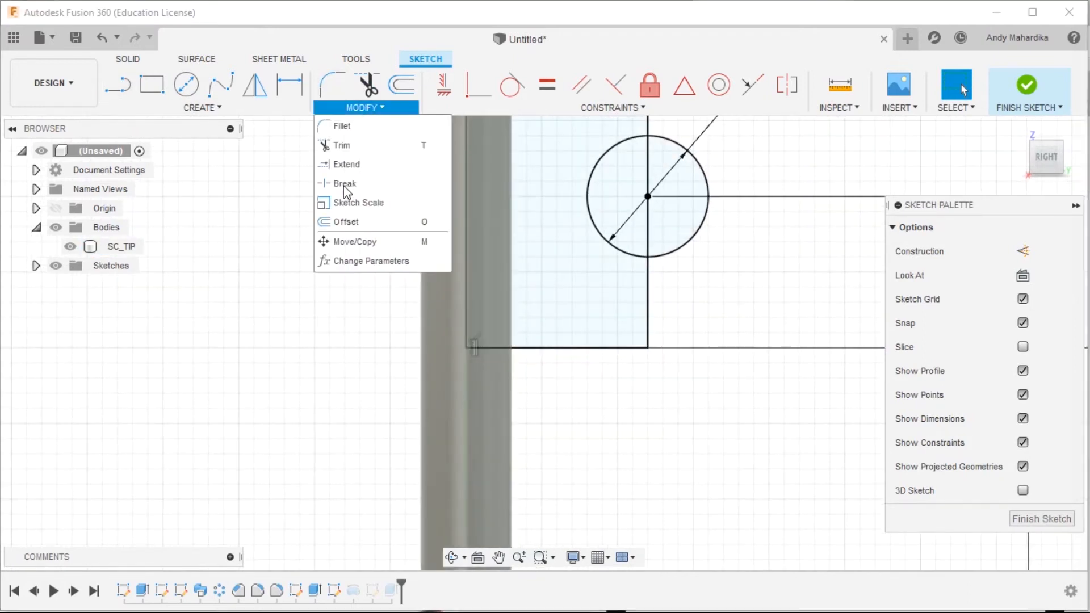
pyautogui.click(350, 109)
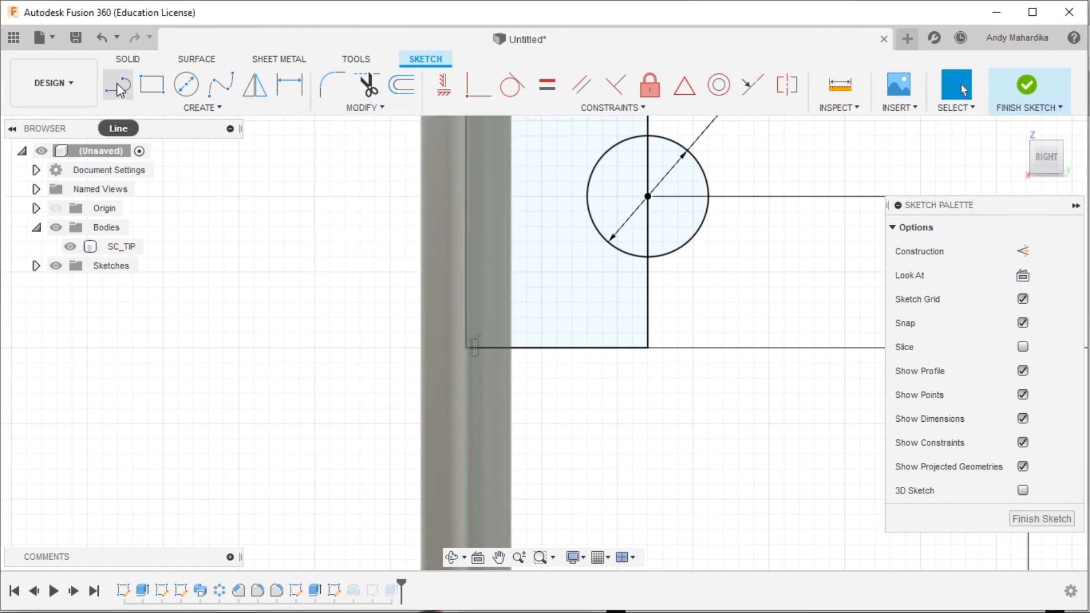
pyautogui.click(119, 86)
pyautogui.click(541, 362)
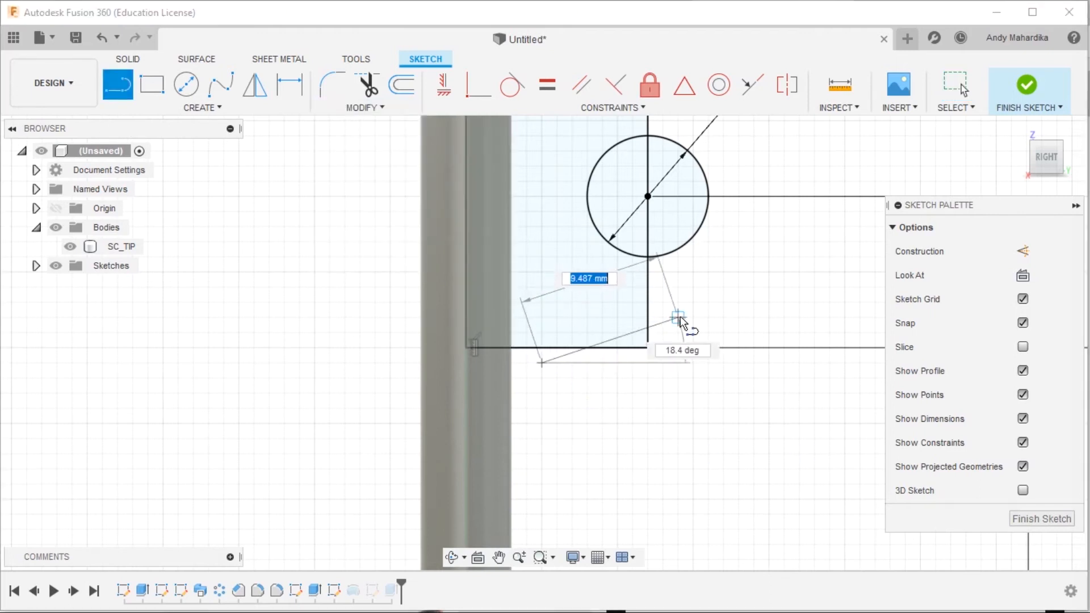
pyautogui.click(715, 339)
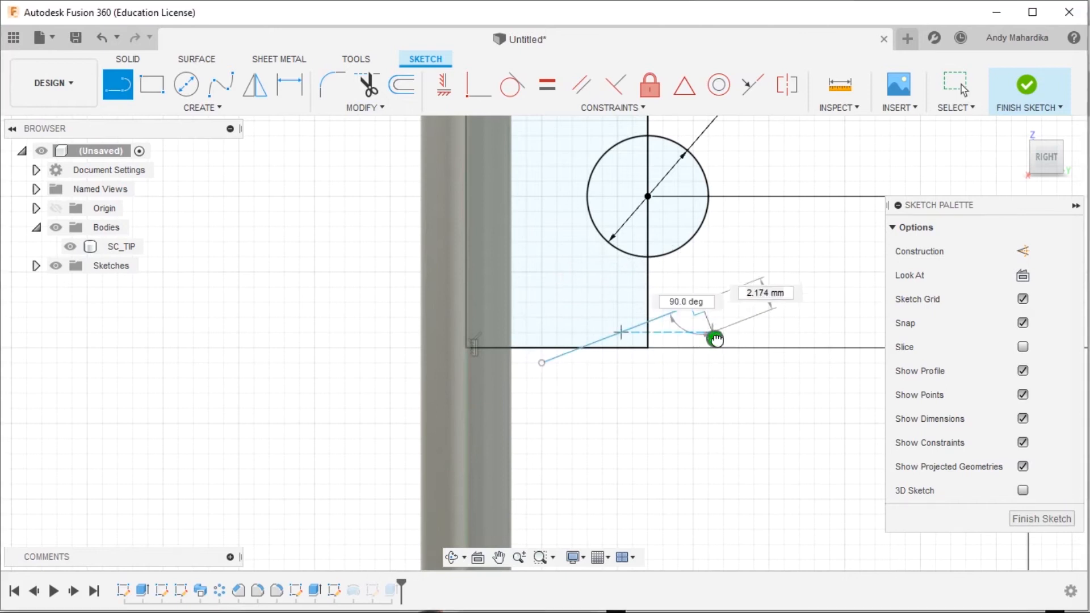
pyautogui.press('t')
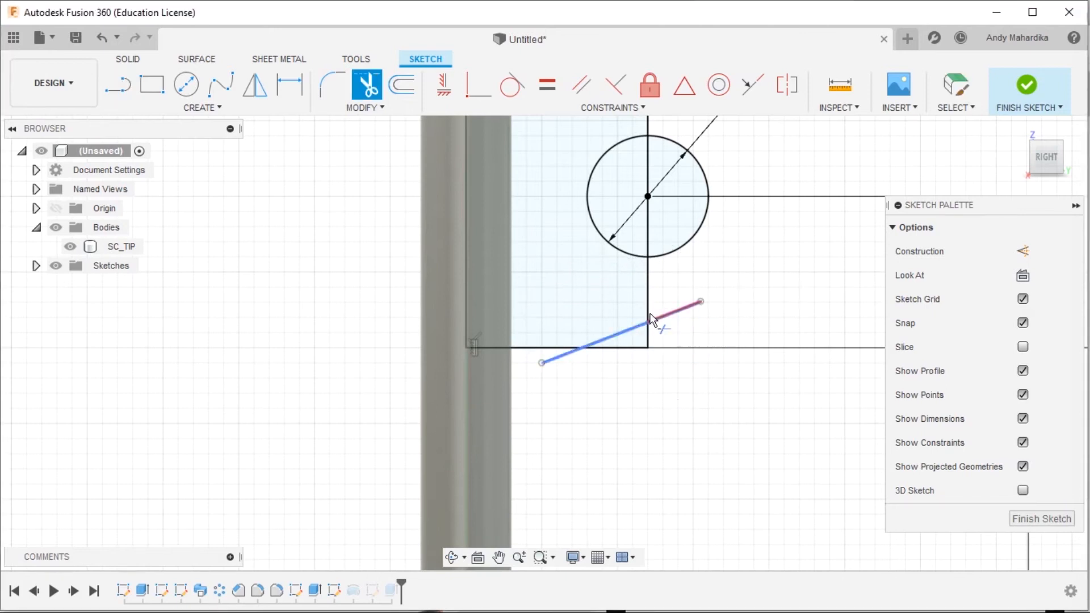
pyautogui.scroll(2, 674, 312)
pyautogui.click(684, 313)
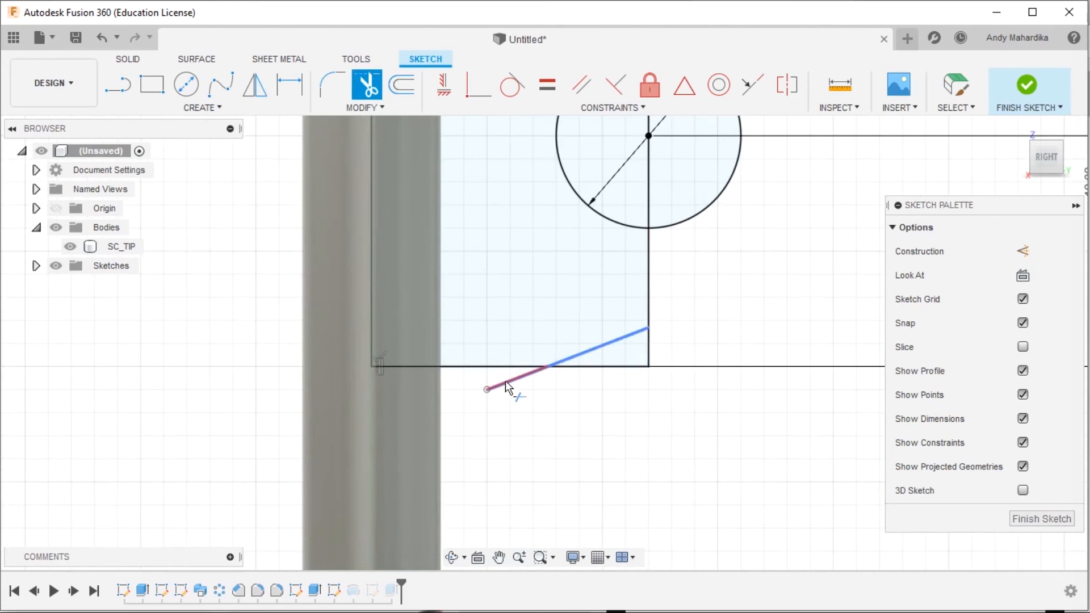
# Dimension the vertical distance between the profile's outer corner and the sloped line's upper end as 1.5 mm.
pyautogui.press('d')
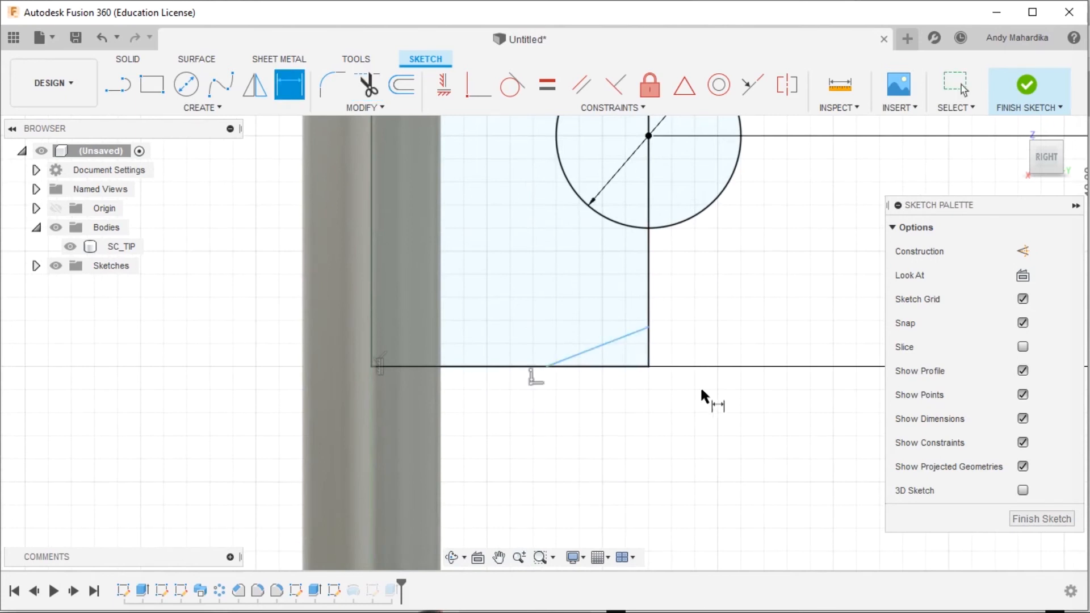
pyautogui.click(648, 366)
pyautogui.click(648, 327)
pyautogui.click(727, 350)
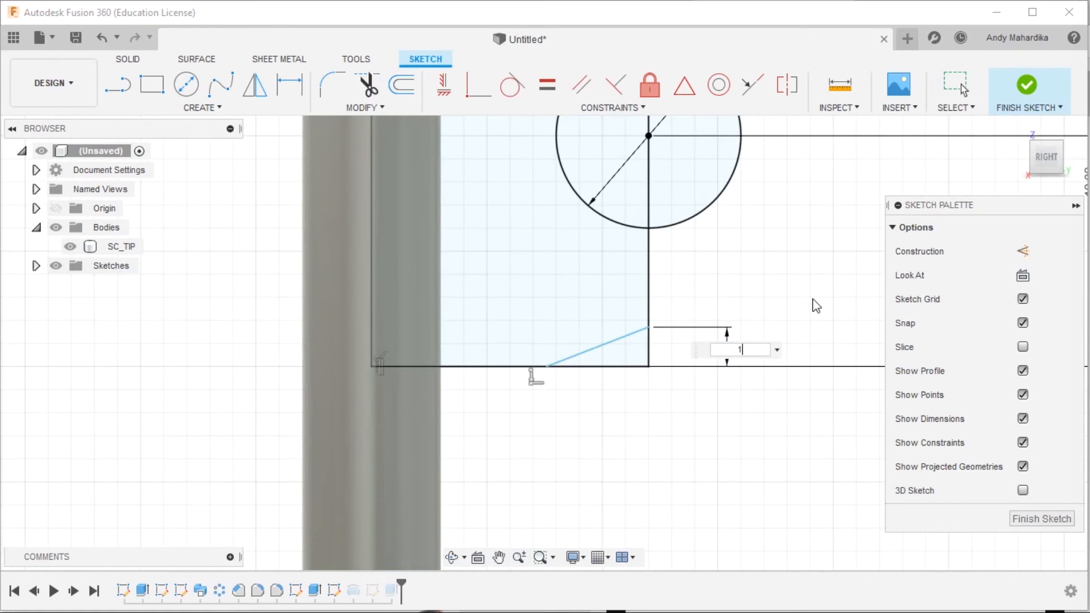
pyautogui.press('Return')
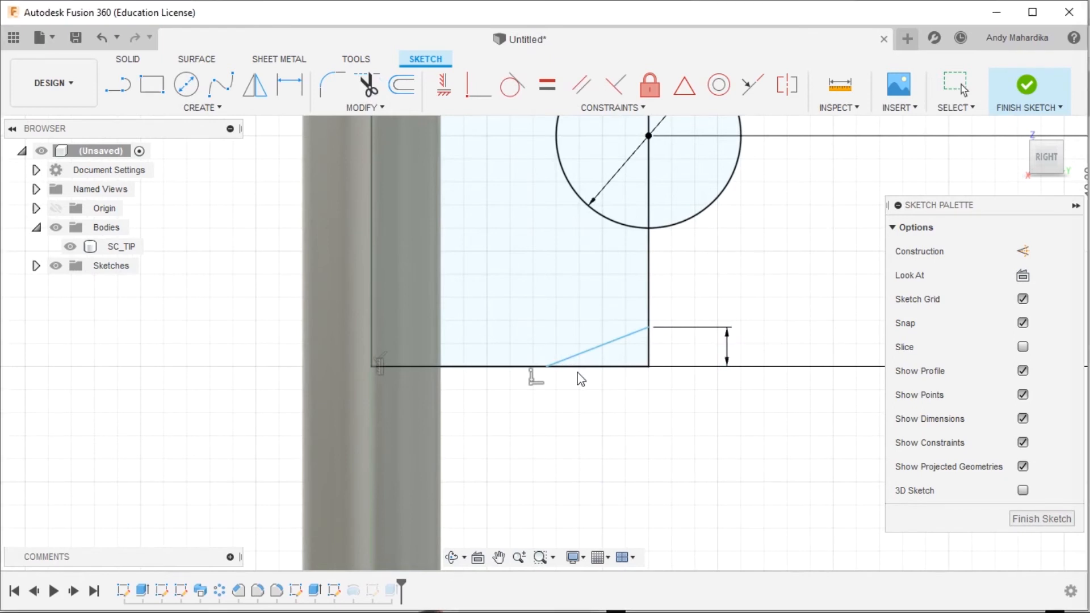
# Dimension the horizontal distance between the profile's outer corner and the sloped line's lower end as 4 mm.
pyautogui.press('d')
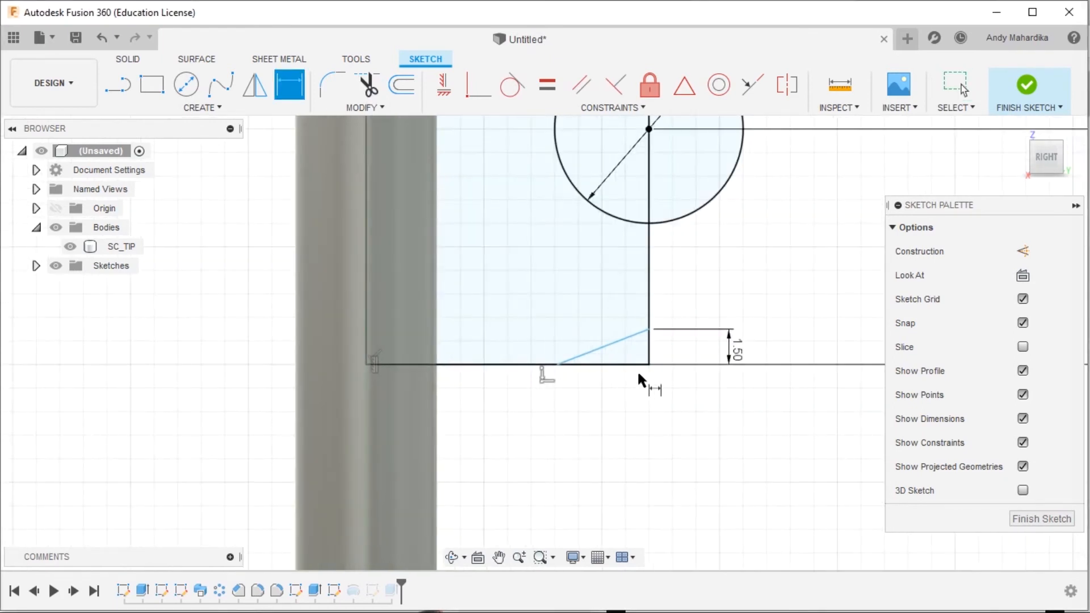
pyautogui.click(648, 364)
pyautogui.click(557, 364)
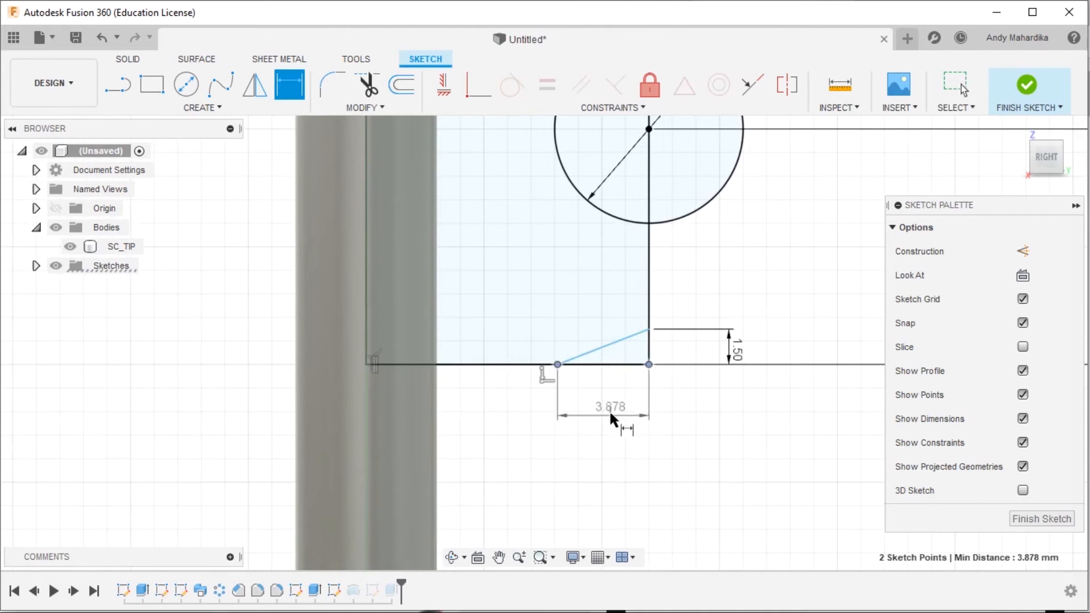
pyautogui.click(608, 413)
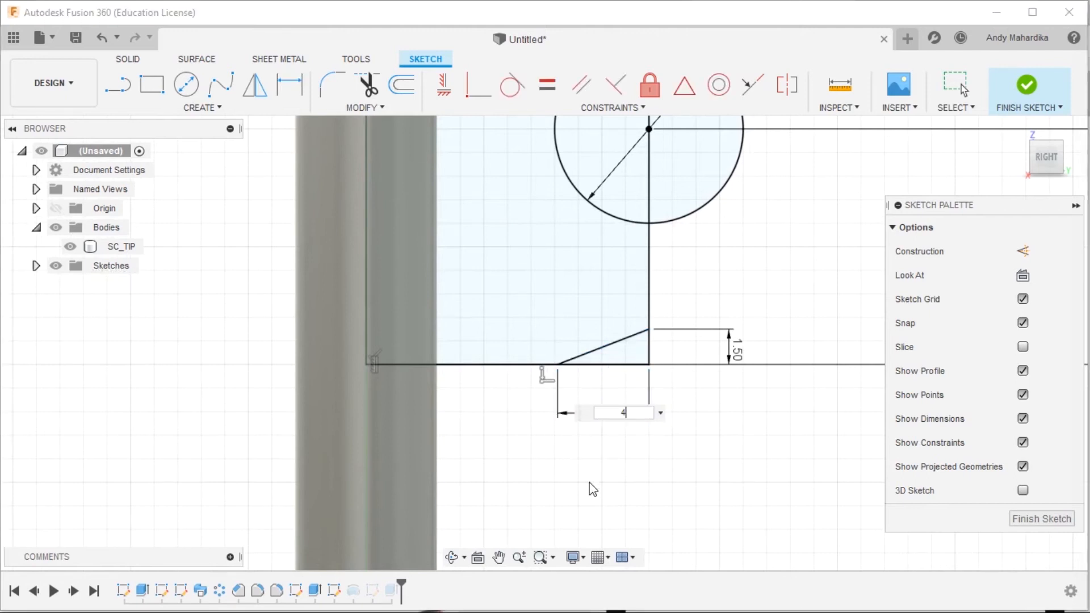
pyautogui.write('4')
pyautogui.press('Return')
# Set the horizontal distance of the sloped line's lower end to 6 mm and finish the sketch.
pyautogui.doubleClick(612, 406)
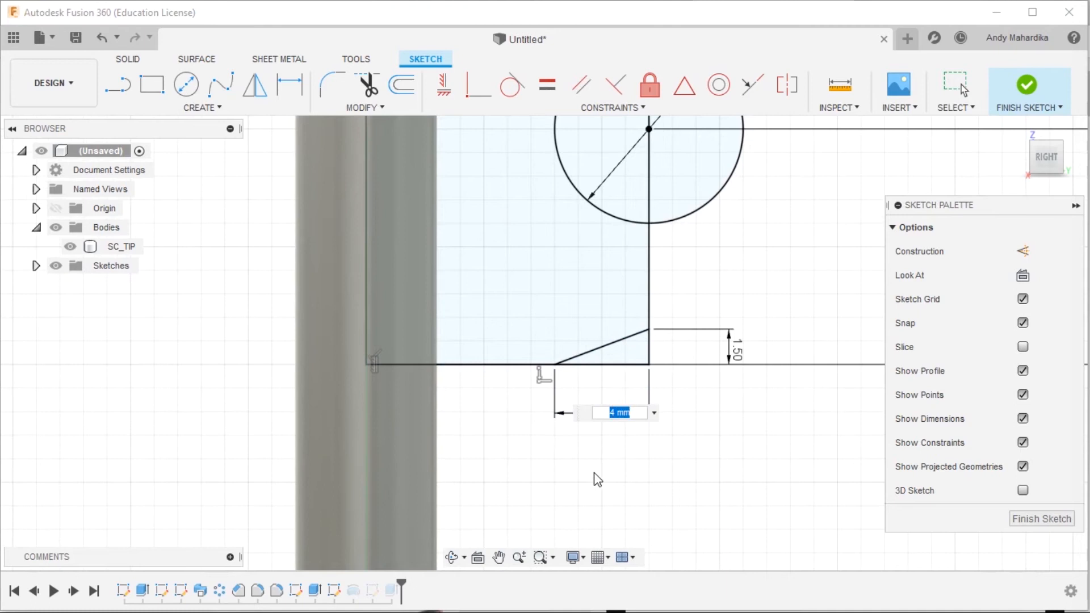
pyautogui.write('6')
pyautogui.press('Return')
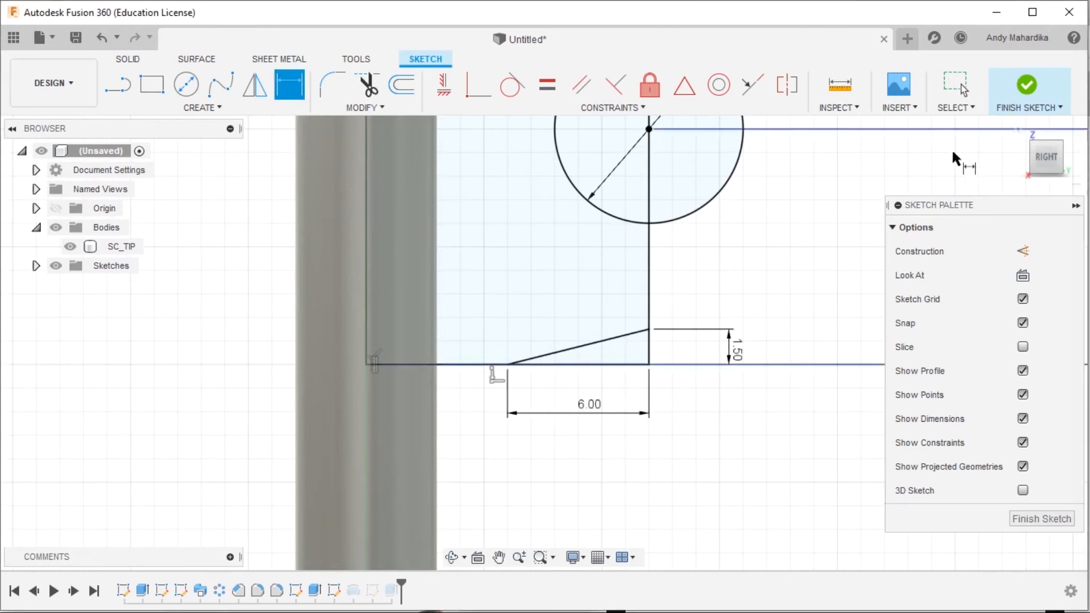
pyautogui.click(1029, 88)
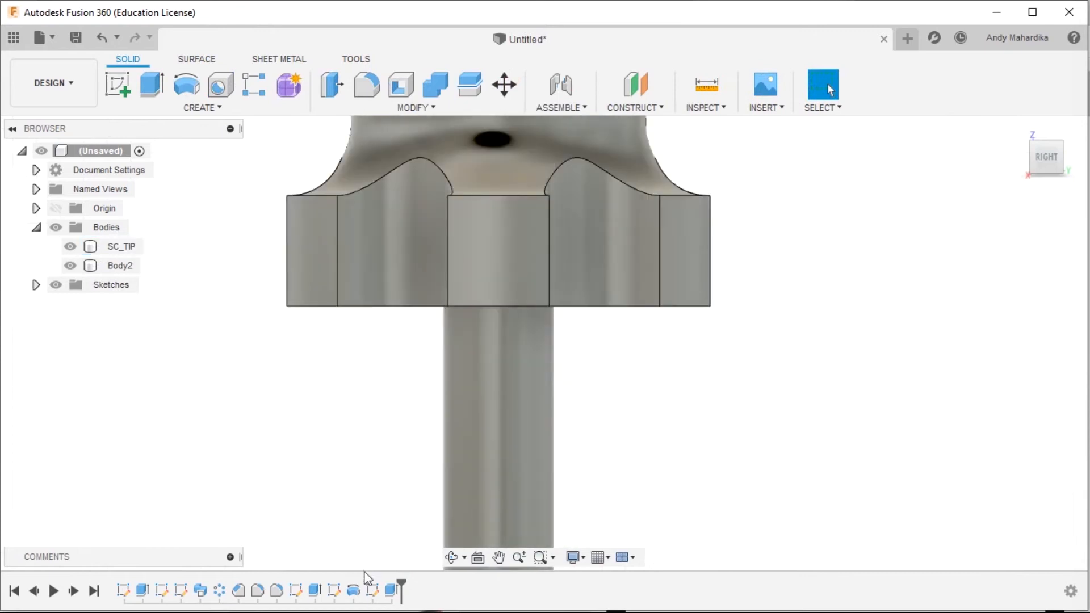
# Edit the handle's revolve feature to exclude the small triangular corner profile at the shaft-side end.
pyautogui.rightClick(352, 591)
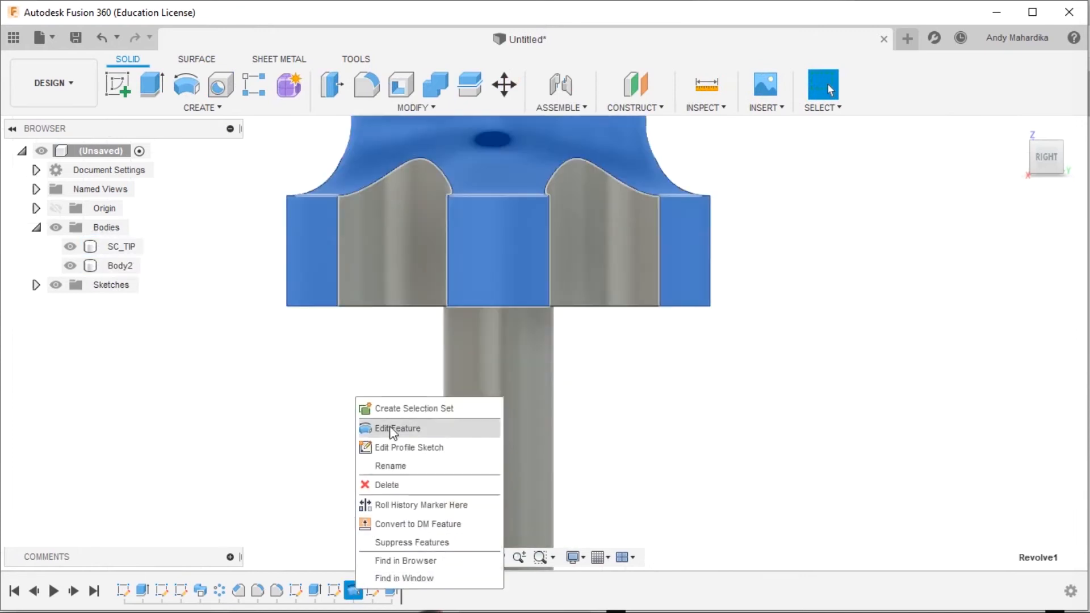
pyautogui.click(420, 428)
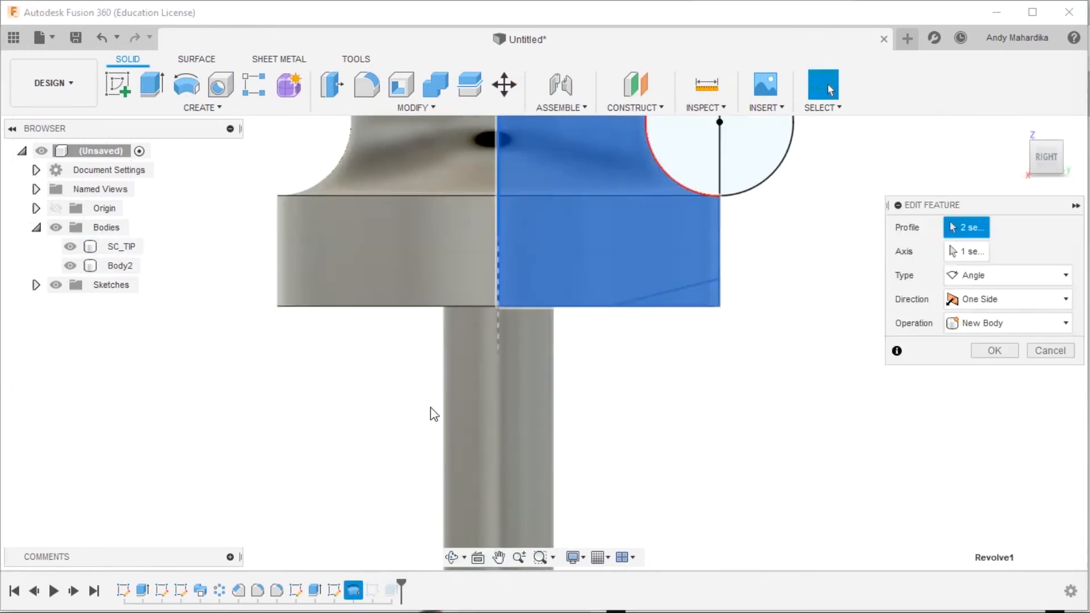
pyautogui.click(707, 303)
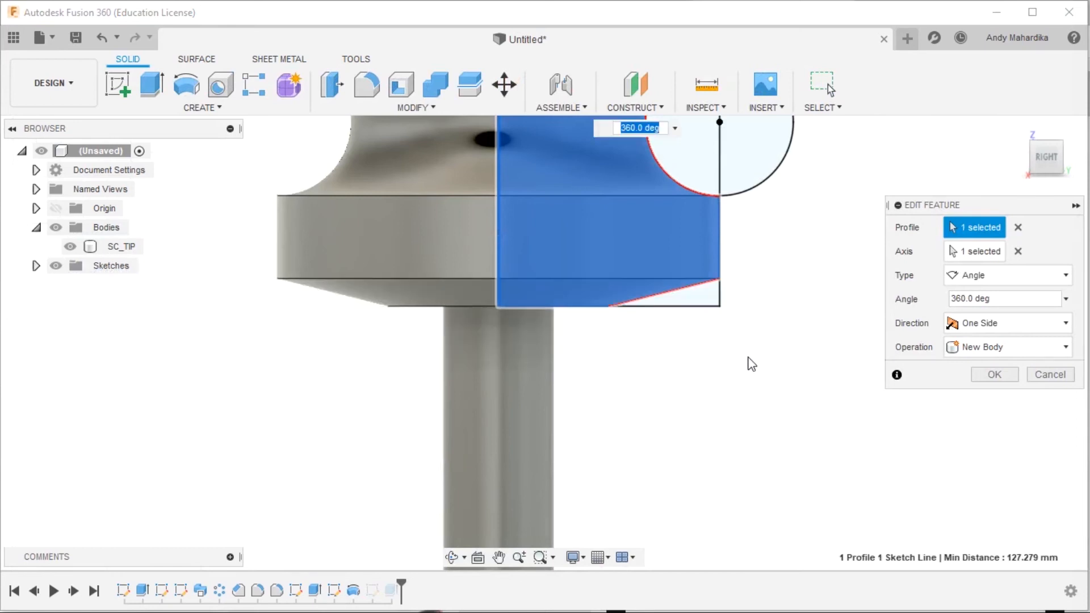
pyautogui.click(985, 375)
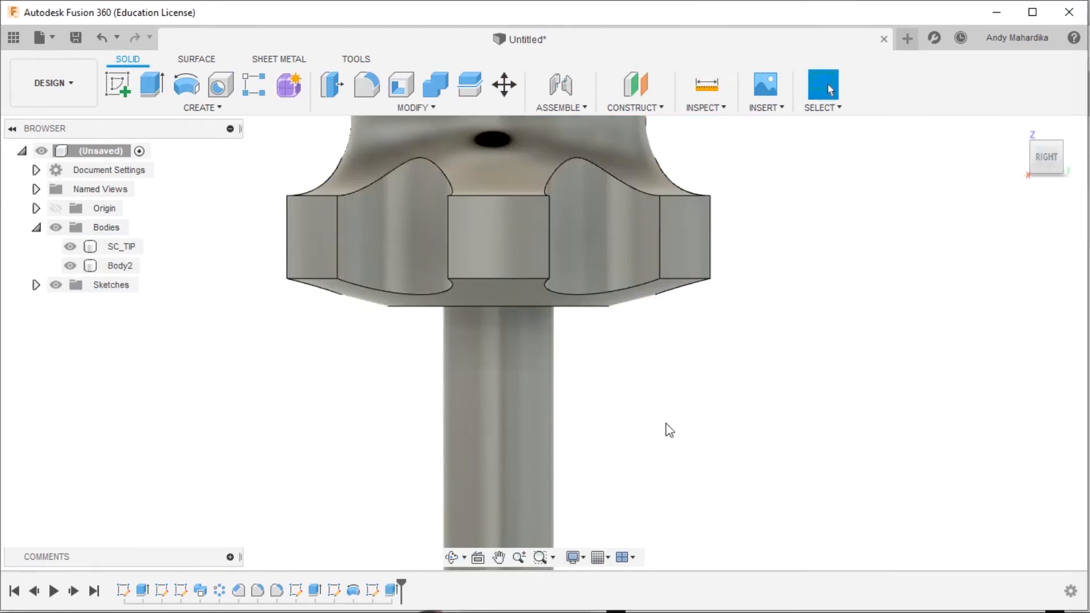
# Examine the fluted handle's long edges and its beveled shaft-side end from several angles.
pyautogui.scroll(-5, 566, 270)
pyautogui.scroll(-3, 571, 169)
pyautogui.scroll(4, 570, 260)
pyautogui.keyDown('shift'); pyautogui.moveTo(570, 260); pyautogui.dragTo(615, 307, button='middle'); pyautogui.keyUp('shift')
pyautogui.press('Escape')
pyautogui.scroll(-3, 267, 272)
pyautogui.scroll(5, 220, 271)
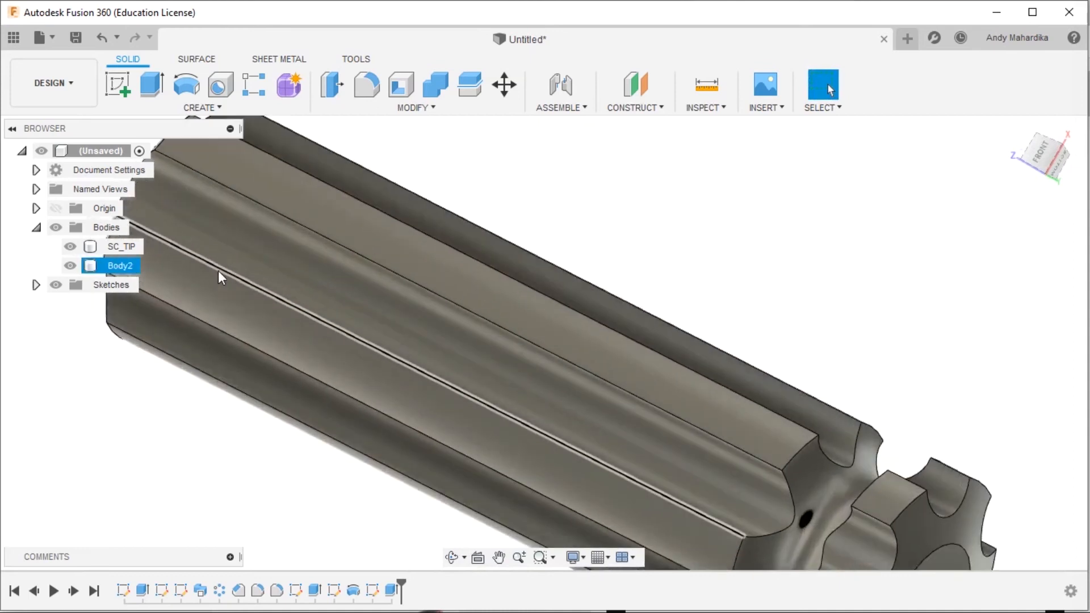
pyautogui.scroll(-5, 554, 417)
pyautogui.scroll(5, 487, 386)
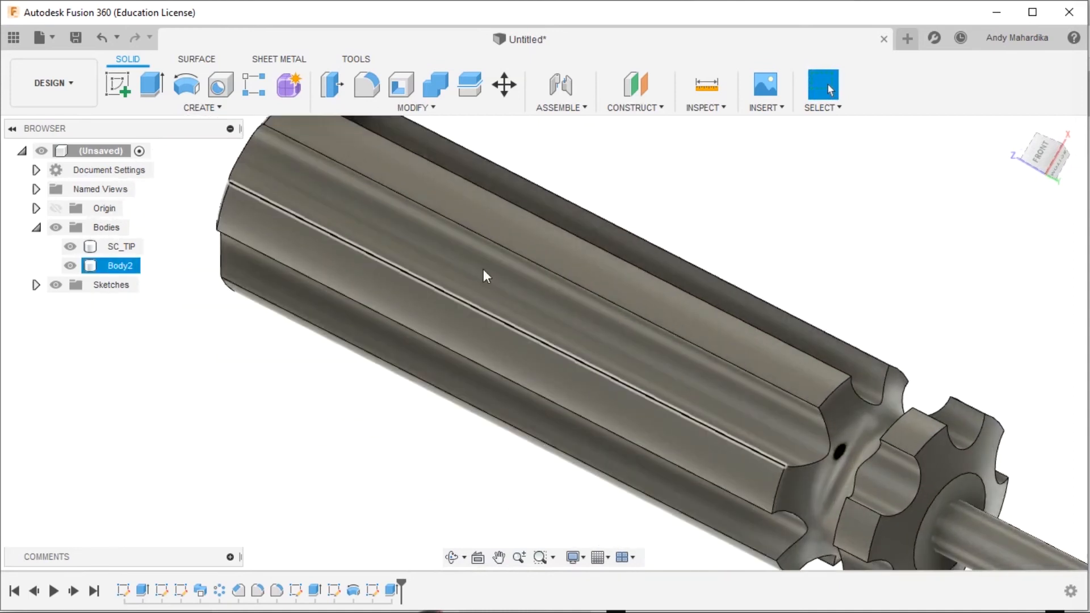
# Start a constant-radius fillet and select six of the long flute edges along the main grip of the handle.
pyautogui.click(366, 85)
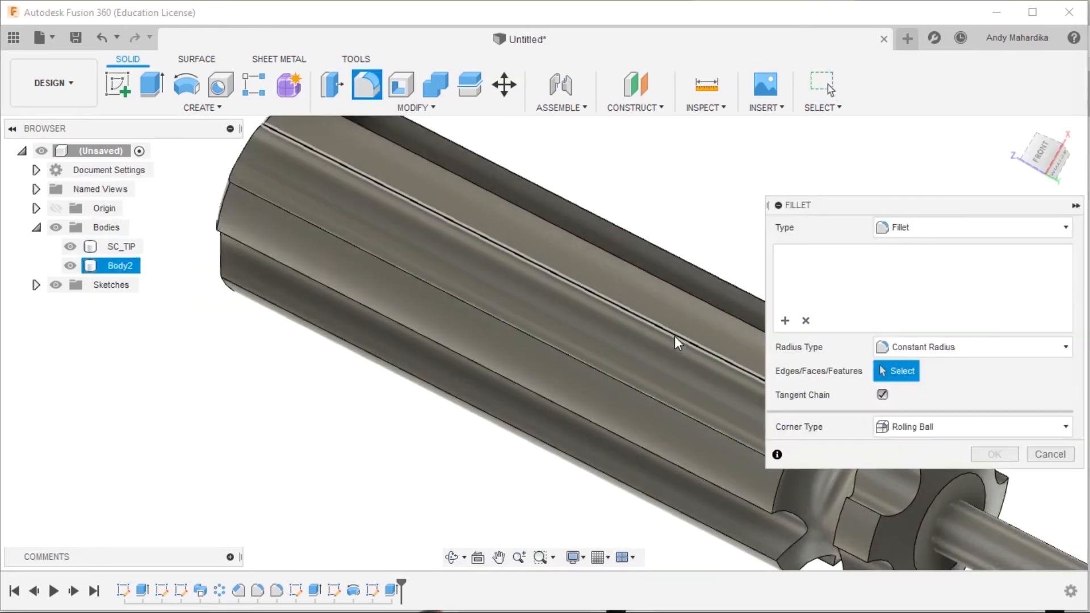
pyautogui.click(675, 335)
pyautogui.click(609, 373)
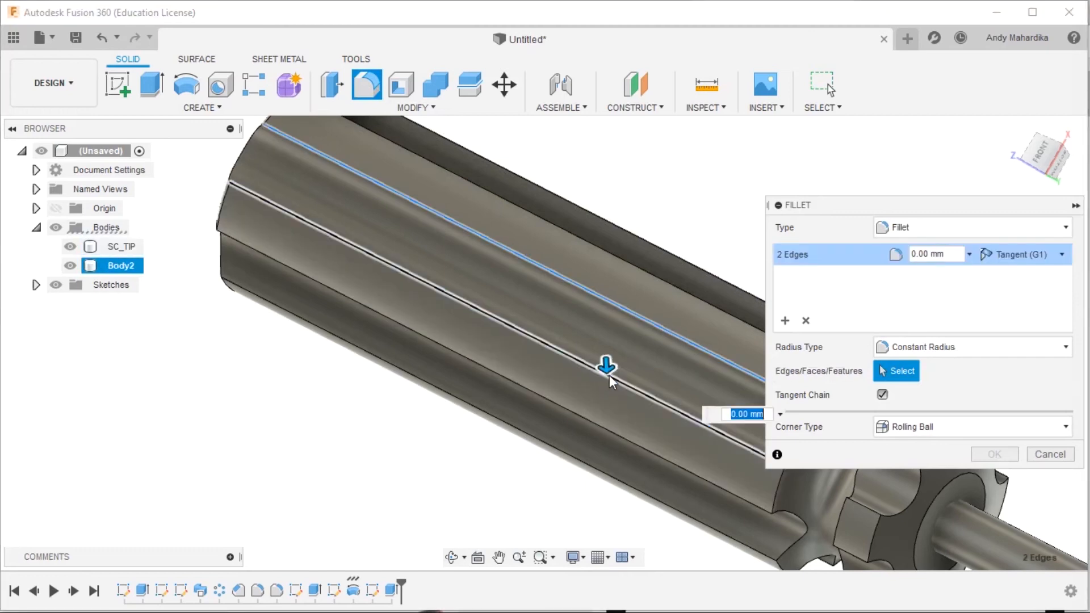
pyautogui.scroll(-3, 568, 364)
pyautogui.keyDown('shift'); pyautogui.moveTo(532, 356); pyautogui.dragTo(505, 292, button='middle'); pyautogui.keyUp('shift')
pyautogui.scroll(3, 507, 292)
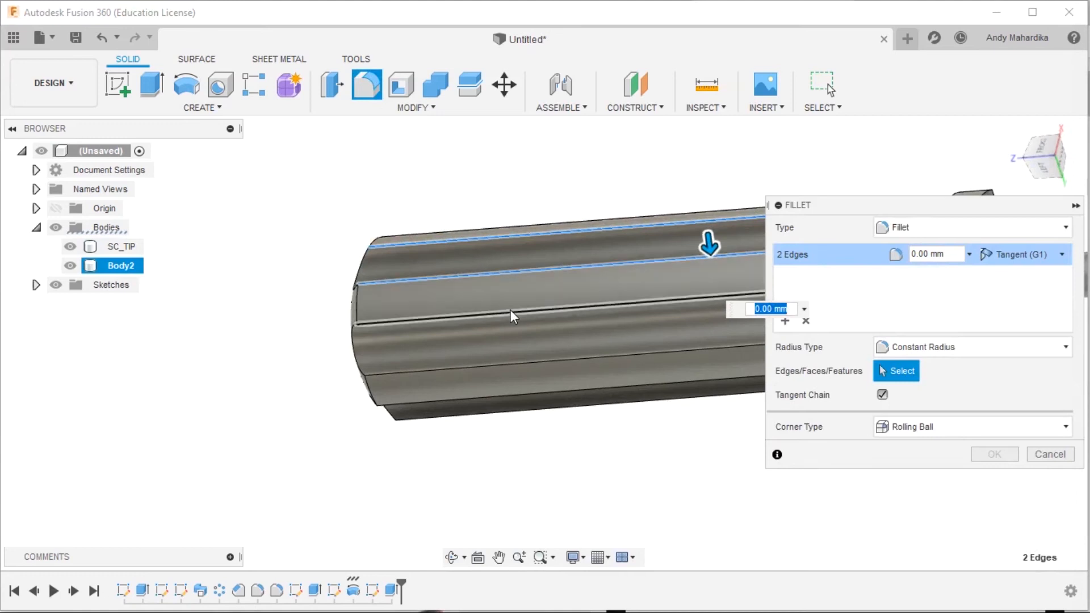
pyautogui.click(510, 312)
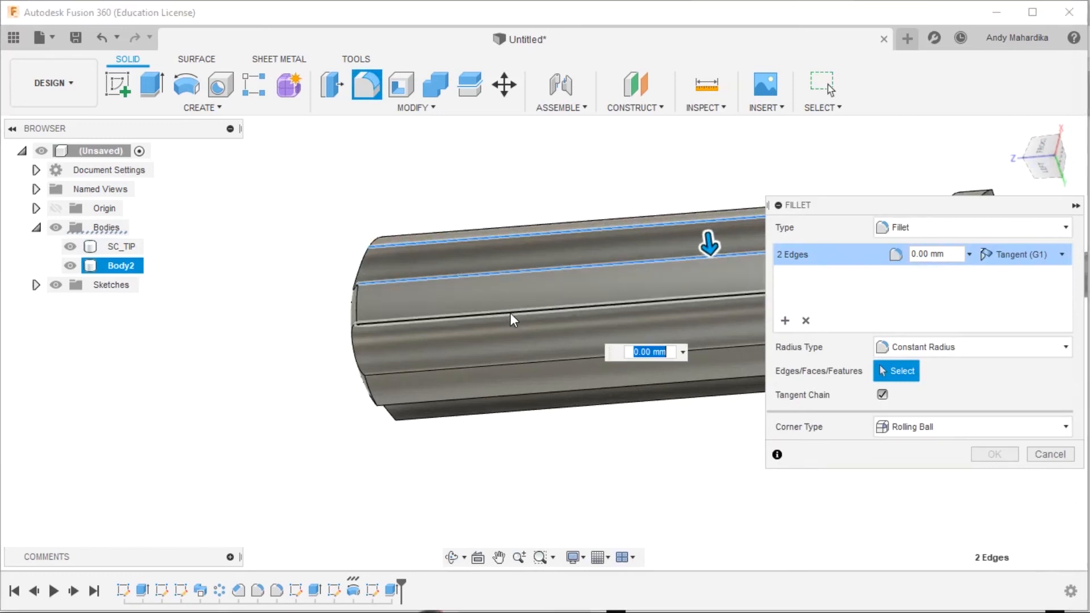
pyautogui.click(518, 366)
pyautogui.click(533, 389)
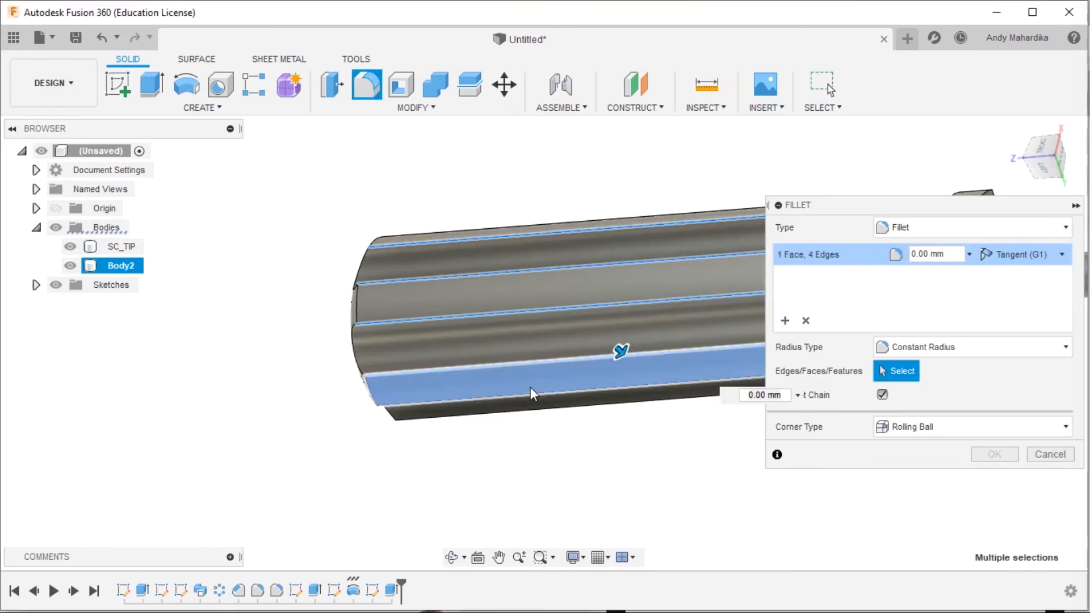
pyautogui.click(530, 387)
pyautogui.click(542, 399)
pyautogui.keyDown('shift'); pyautogui.moveTo(478, 374); pyautogui.dragTo(467, 441, button='middle'); pyautogui.keyUp('shift')
pyautogui.click(465, 446)
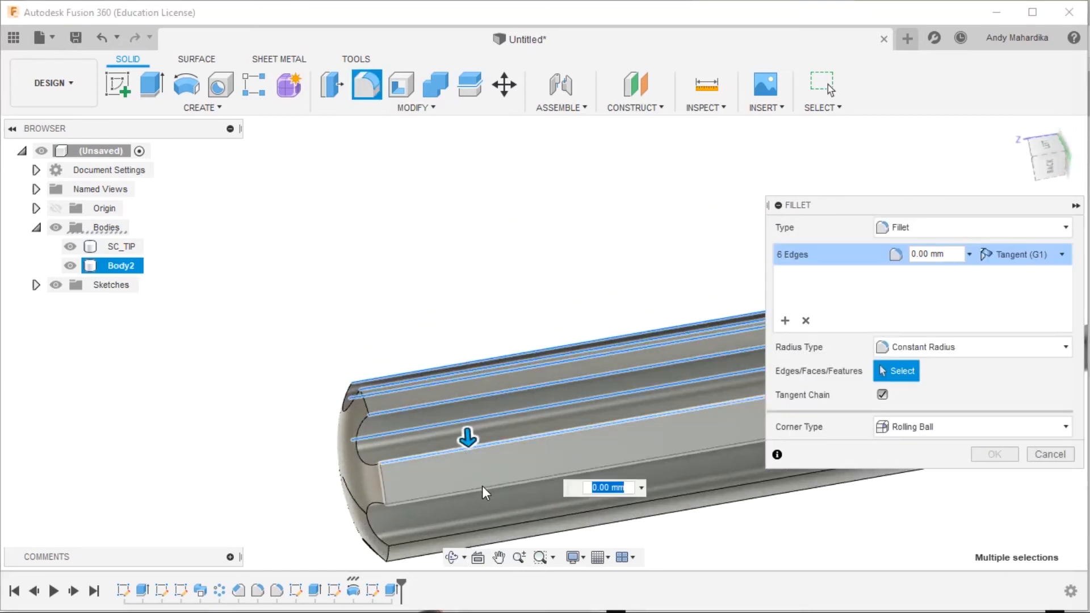
# Add the remaining six long flute edges of the main grip to the fillet selection.
pyautogui.keyDown('shift'); pyautogui.moveTo(530, 355); pyautogui.dragTo(560, 322, button='middle'); pyautogui.keyUp('shift')
pyautogui.scroll(-4, 560, 326)
pyautogui.scroll(5, 577, 409)
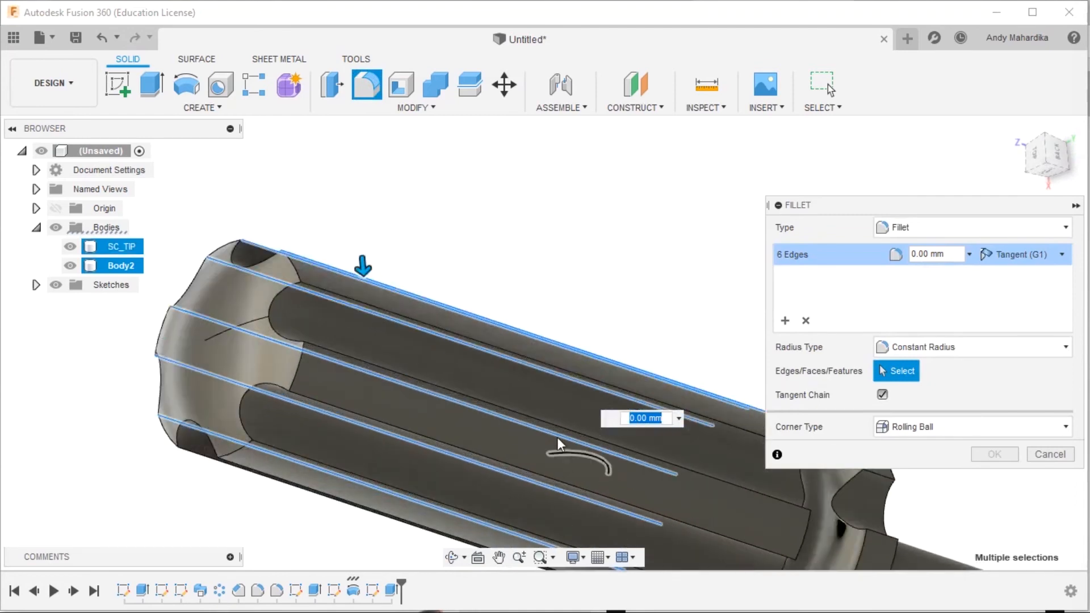
pyautogui.click(557, 373)
pyautogui.click(538, 413)
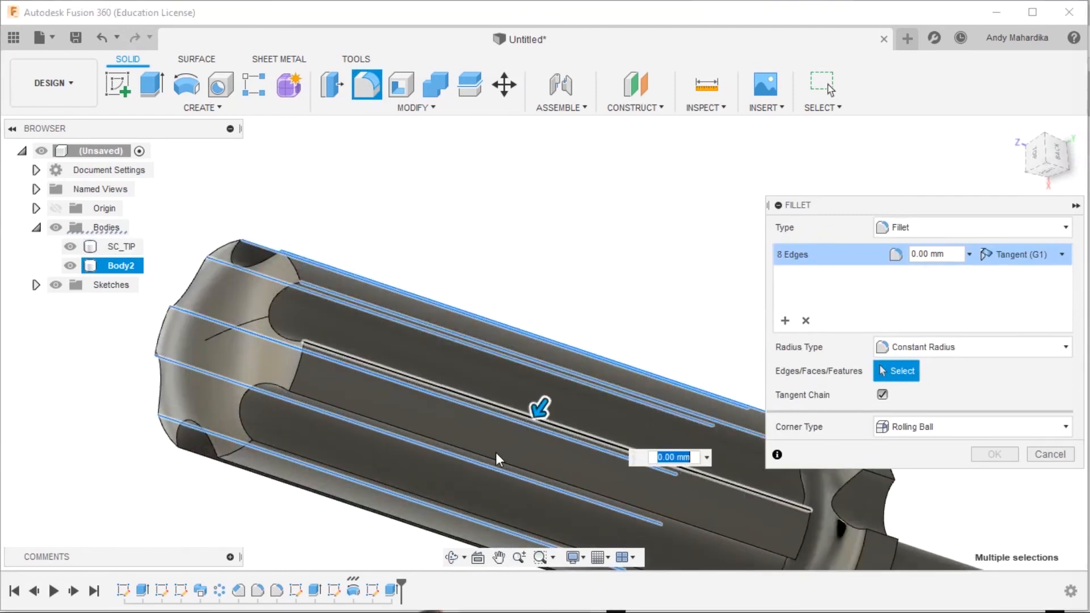
pyautogui.click(436, 443)
pyautogui.keyDown('shift'); pyautogui.moveTo(345, 439); pyautogui.dragTo(404, 352, button='middle'); pyautogui.keyUp('shift')
pyautogui.click(400, 291)
pyautogui.scroll(3, 404, 352)
pyautogui.click(414, 335)
pyautogui.keyDown('shift'); pyautogui.moveTo(358, 397); pyautogui.dragTo(546, 336, button='middle'); pyautogui.keyUp('shift')
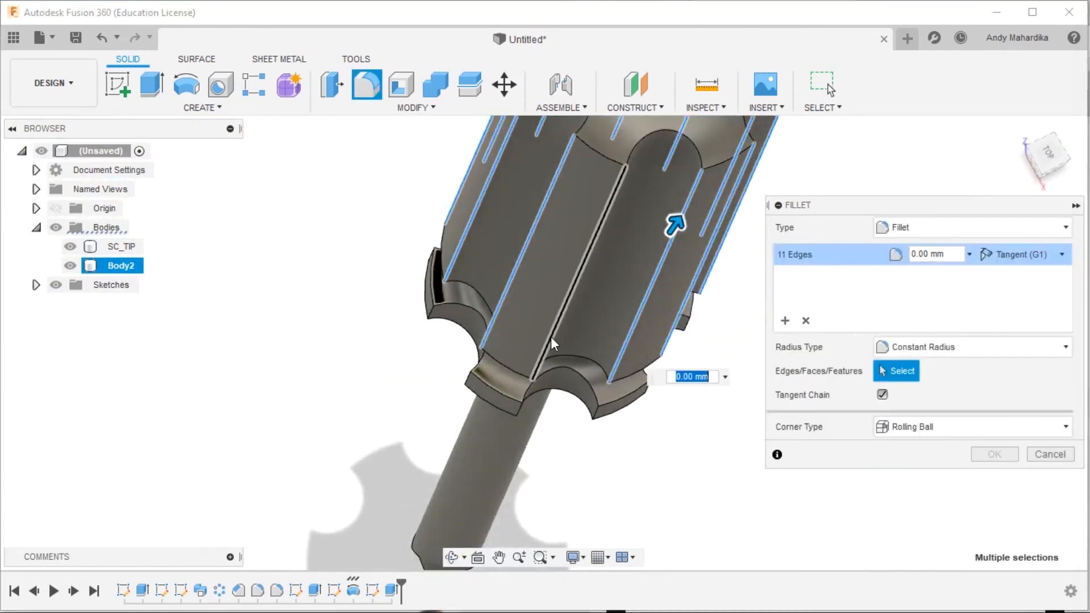
pyautogui.click(550, 340)
# Add six short flute edges on the collar at the shaft-side end to the fillet selection.
pyautogui.scroll(5, 522, 384)
pyautogui.click(391, 368)
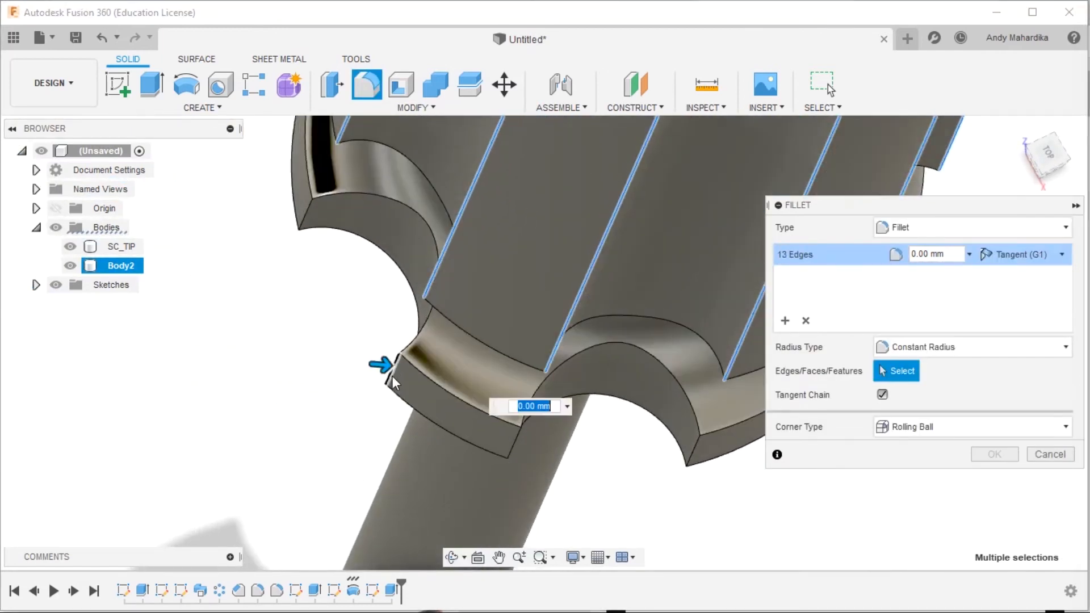
pyautogui.click(515, 445)
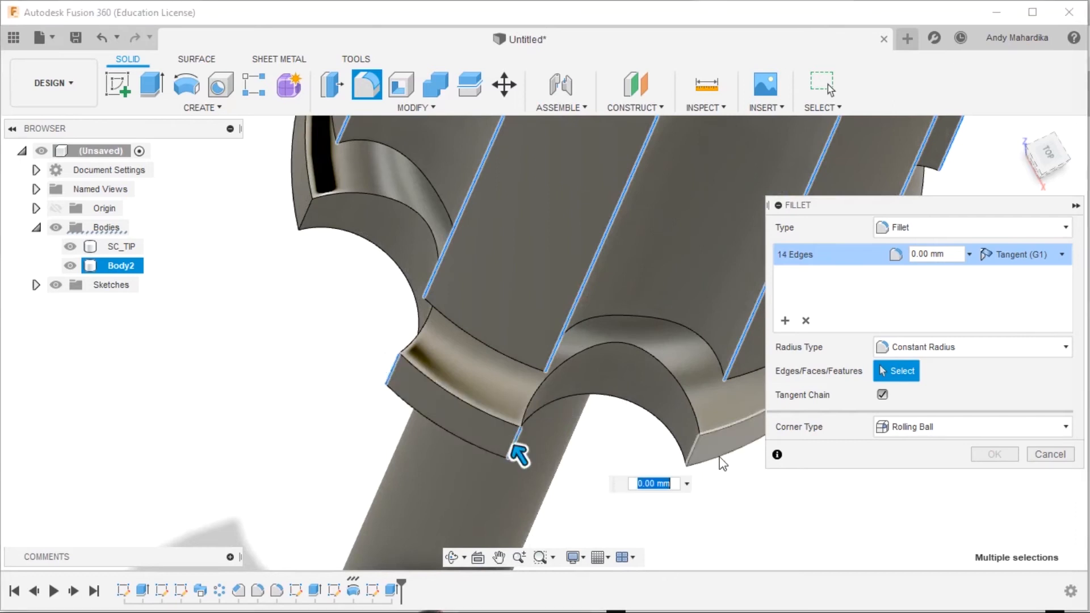
pyautogui.click(694, 441)
pyautogui.click(307, 206)
pyautogui.scroll(-3, 311, 228)
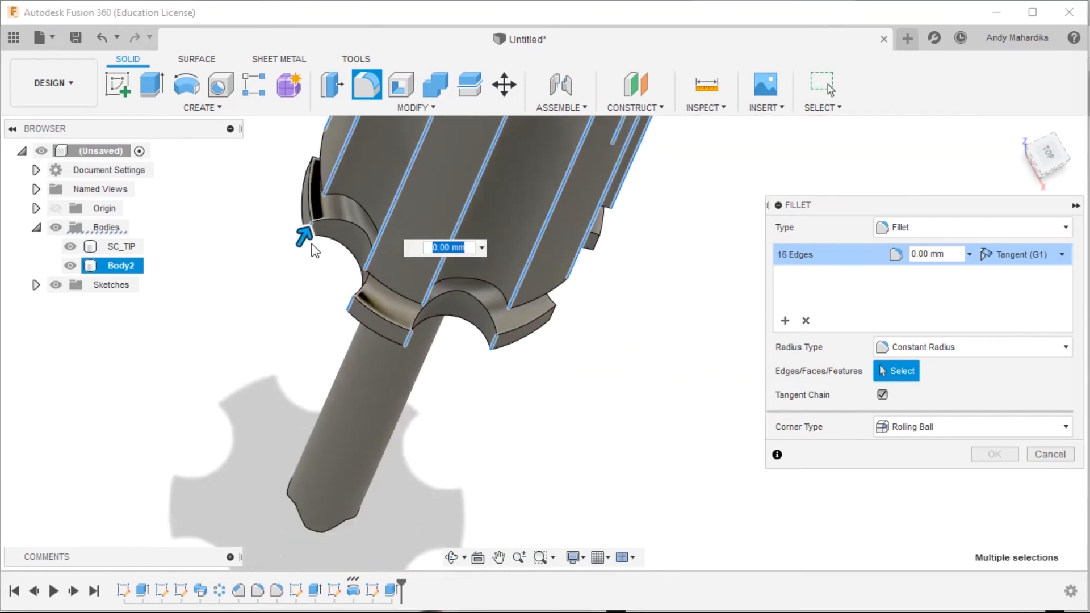
pyautogui.scroll(3, 608, 290)
pyautogui.keyDown('shift'); pyautogui.moveTo(608, 290); pyautogui.dragTo(594, 369, button='middle'); pyautogui.keyUp('shift')
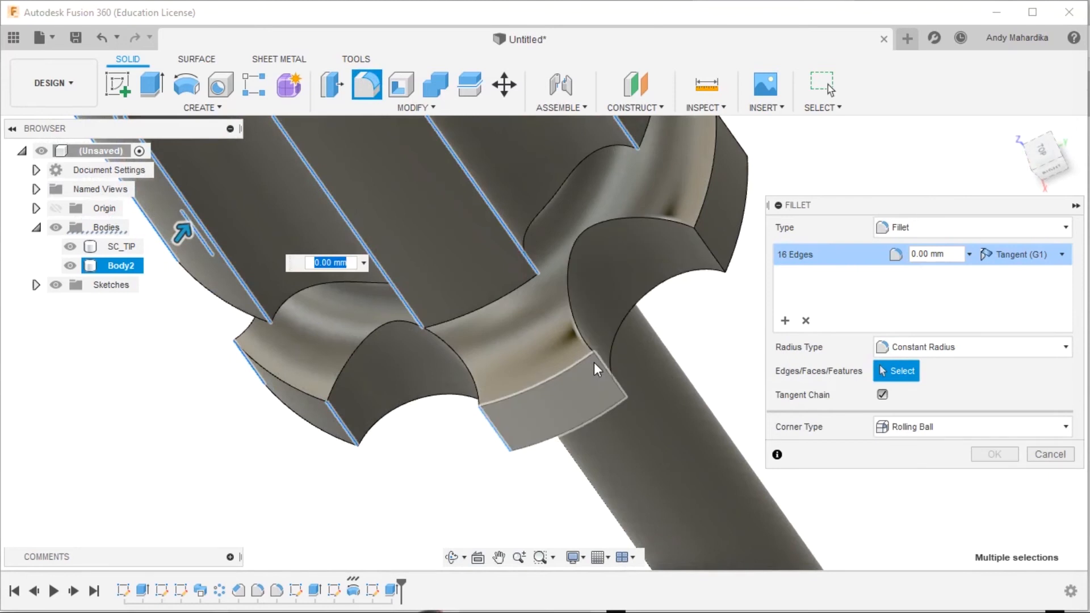
pyautogui.click(600, 363)
pyautogui.click(703, 237)
# Add the remaining six short flute edges around the shaft-side collar to the fillet selection.
pyautogui.scroll(-2, 594, 260)
pyautogui.keyDown('shift'); pyautogui.moveTo(594, 260); pyautogui.dragTo(641, 164, button='middle'); pyautogui.keyUp('shift')
pyautogui.click(646, 214)
pyautogui.click(647, 204)
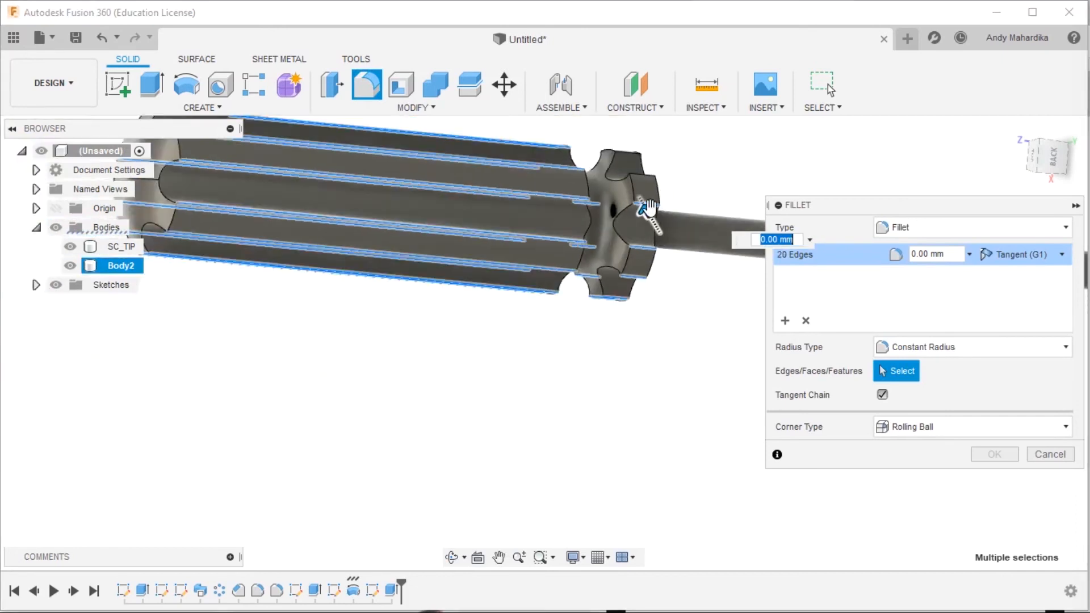
pyautogui.scroll(3, 649, 207)
pyautogui.click(603, 179)
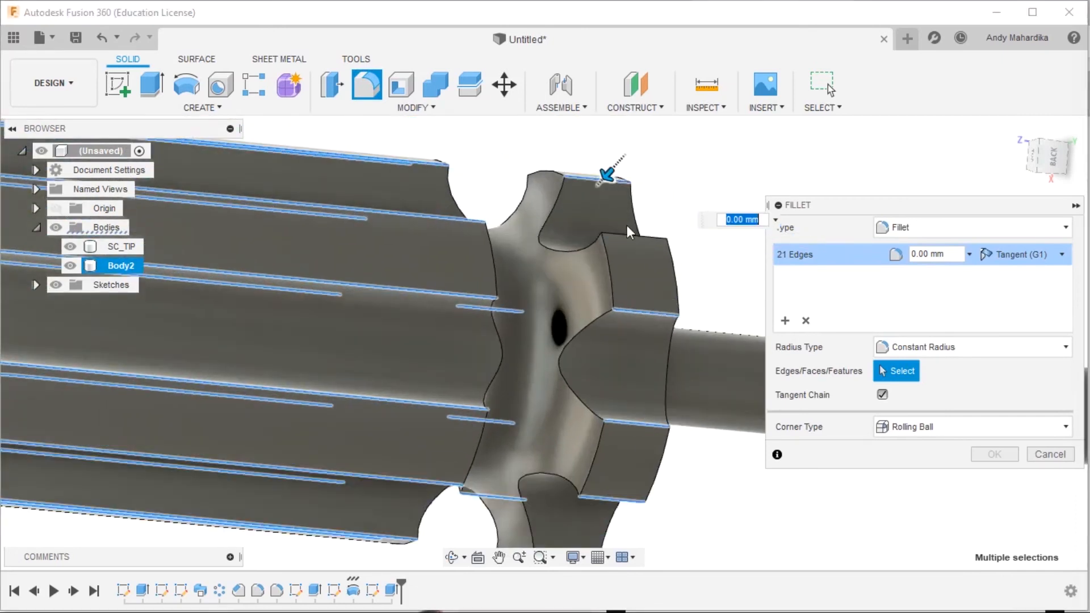
pyautogui.click(630, 230)
pyautogui.keyDown('shift'); pyautogui.moveTo(630, 230); pyautogui.dragTo(554, 183, button='middle'); pyautogui.keyUp('shift')
pyautogui.scroll(3, 562, 167)
pyautogui.click(587, 230)
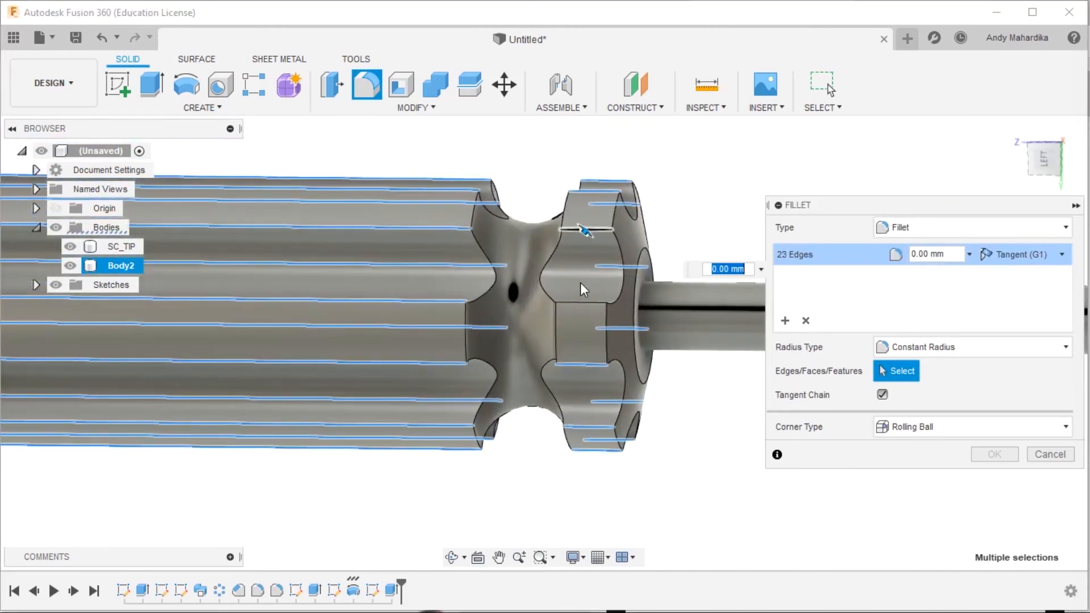
pyautogui.click(575, 301)
pyautogui.keyDown('shift'); pyautogui.moveTo(608, 182); pyautogui.dragTo(688, 194, button='middle'); pyautogui.keyUp('shift')
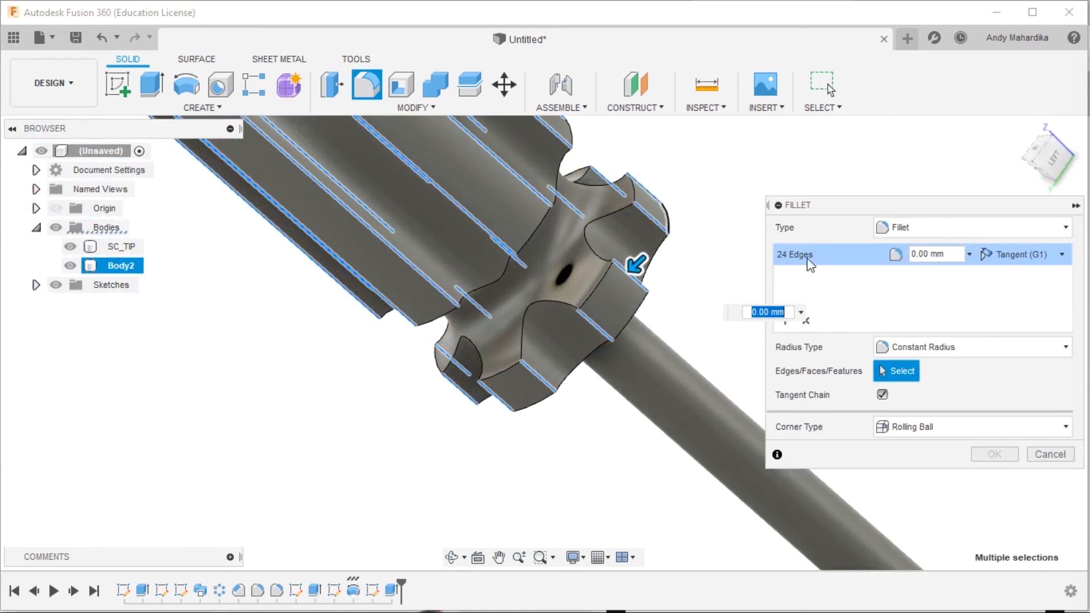
# Set the radius of the fillet on the 24 selected flute edges to 1 mm and complete it.
pyautogui.click(953, 263)
pyautogui.moveTo(852, 275); pyautogui.dragTo(877, 255)
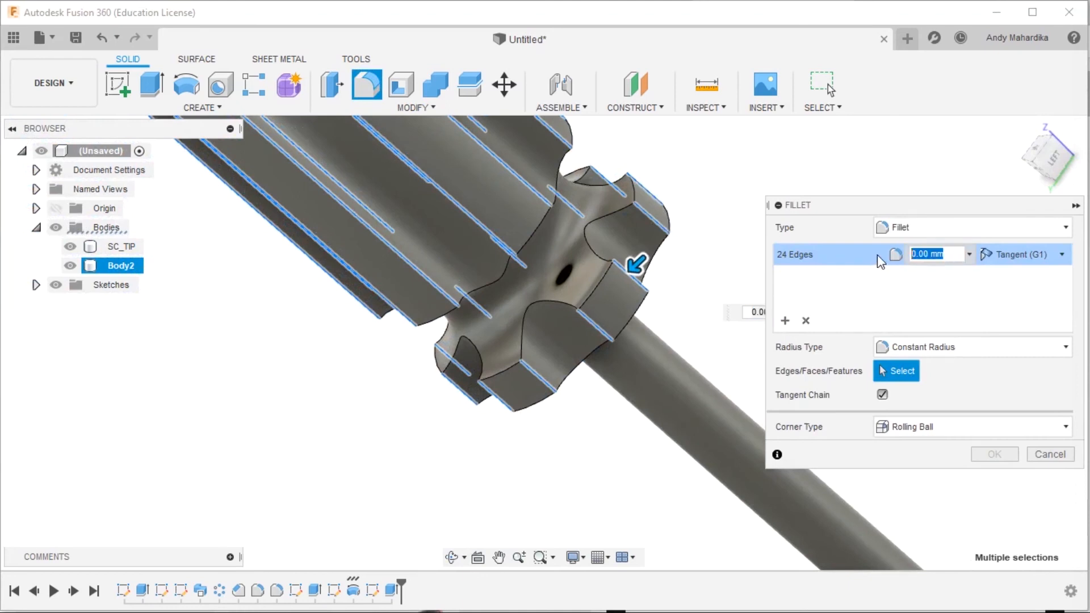
pyautogui.write('1')
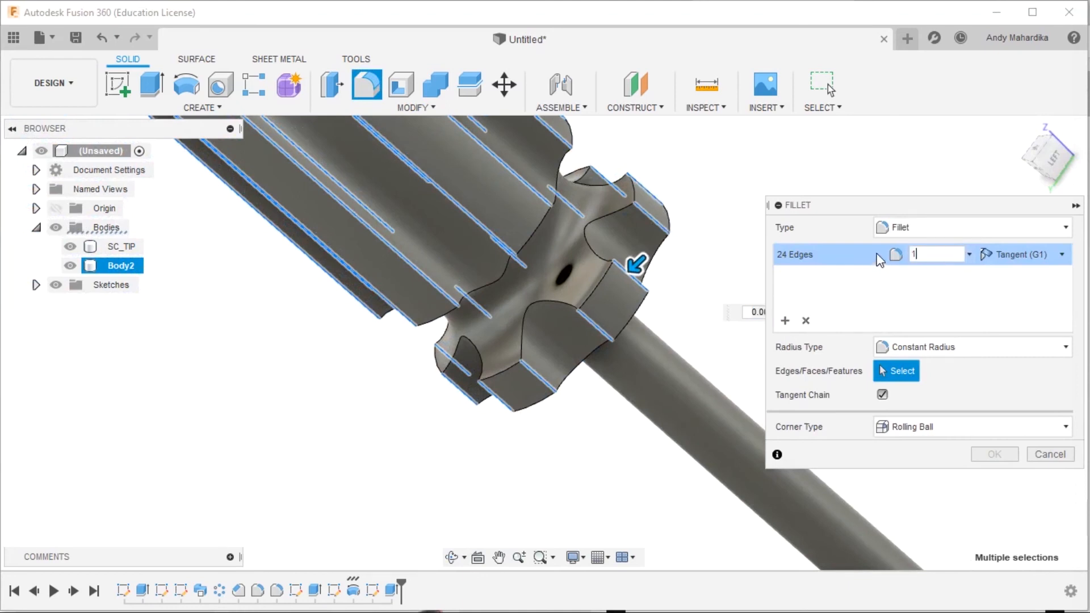
pyautogui.keyDown('shift'); pyautogui.moveTo(608, 295); pyautogui.dragTo(424, 173, button='middle'); pyautogui.keyUp('shift')
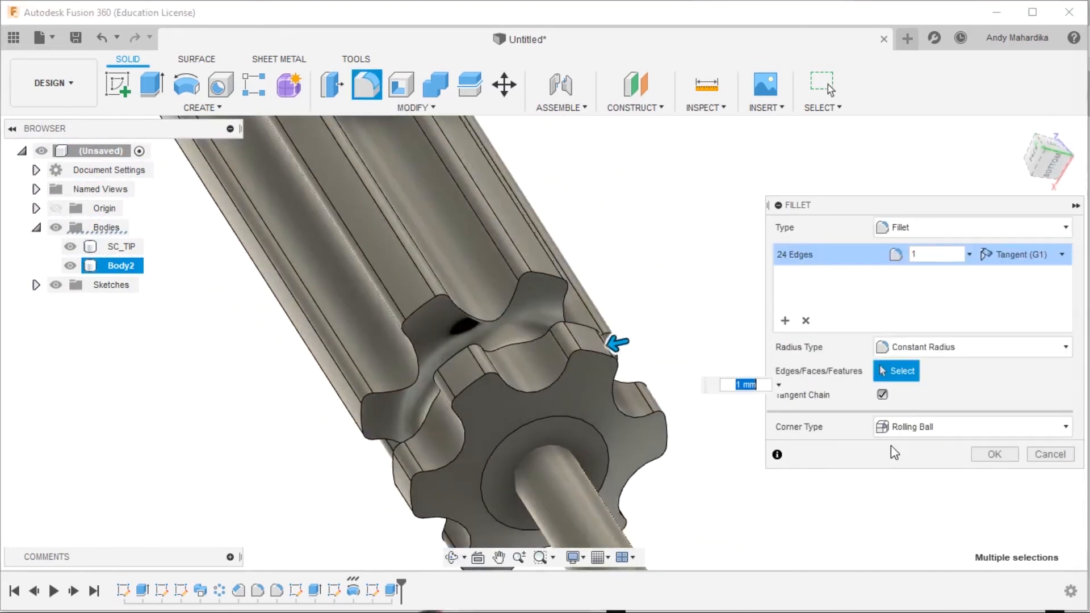
pyautogui.click(994, 456)
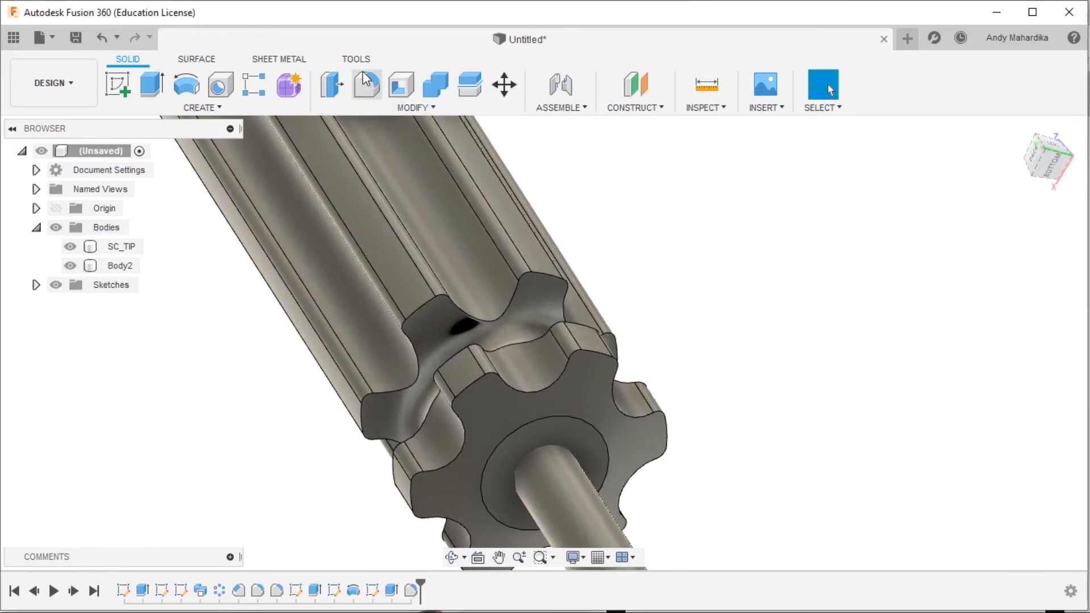
# Start a 1 mm fillet on the fluted outlines of both collar faces and the main grip's shaft-side end.
pyautogui.press('f')
pyautogui.scroll(3, 560, 356)
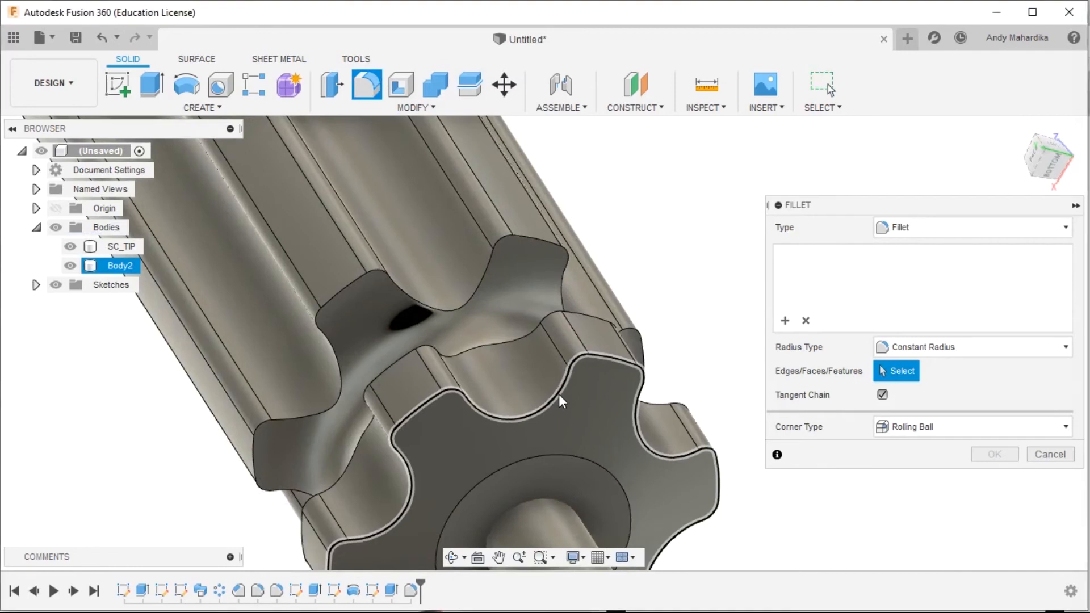
pyautogui.click(559, 394)
pyautogui.click(487, 254)
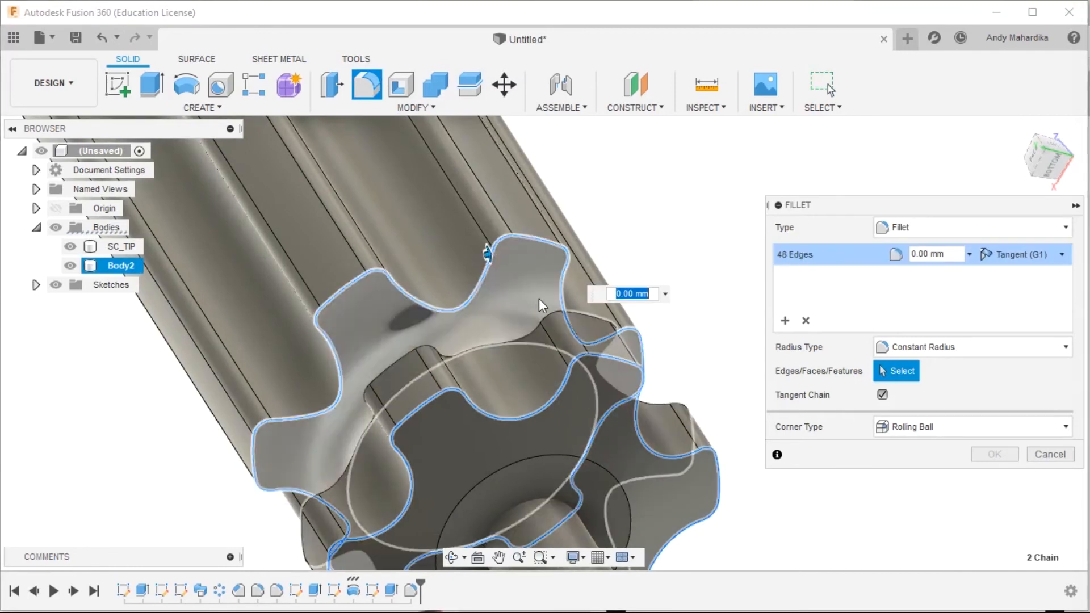
pyautogui.click(547, 311)
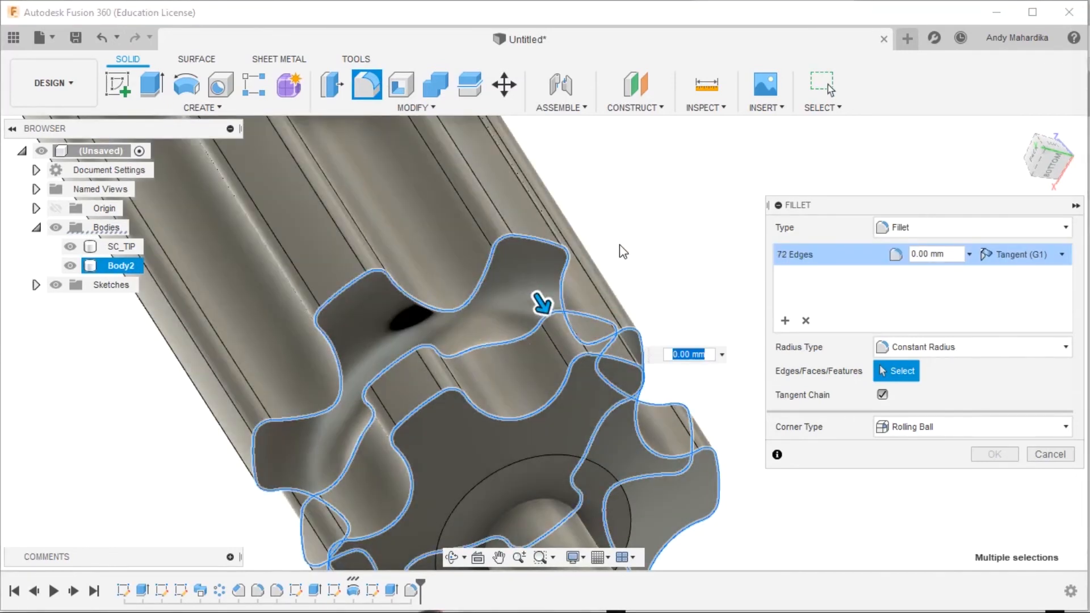
pyautogui.write('1')
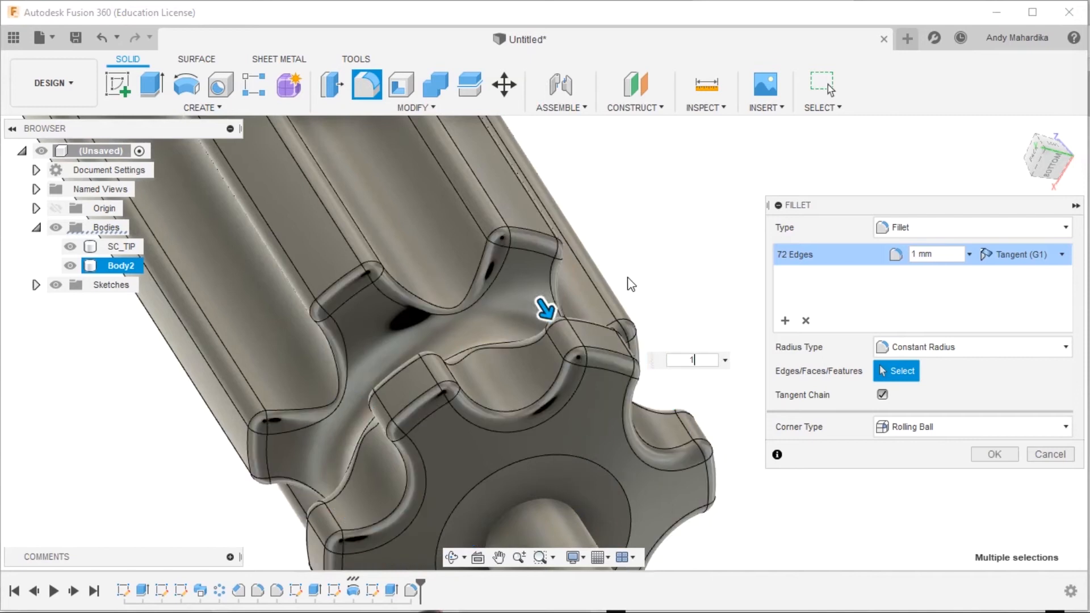
# Add the fluted outline at the handle's rear end to the 1 mm fillet and complete it.
pyautogui.scroll(-6, 456, 251)
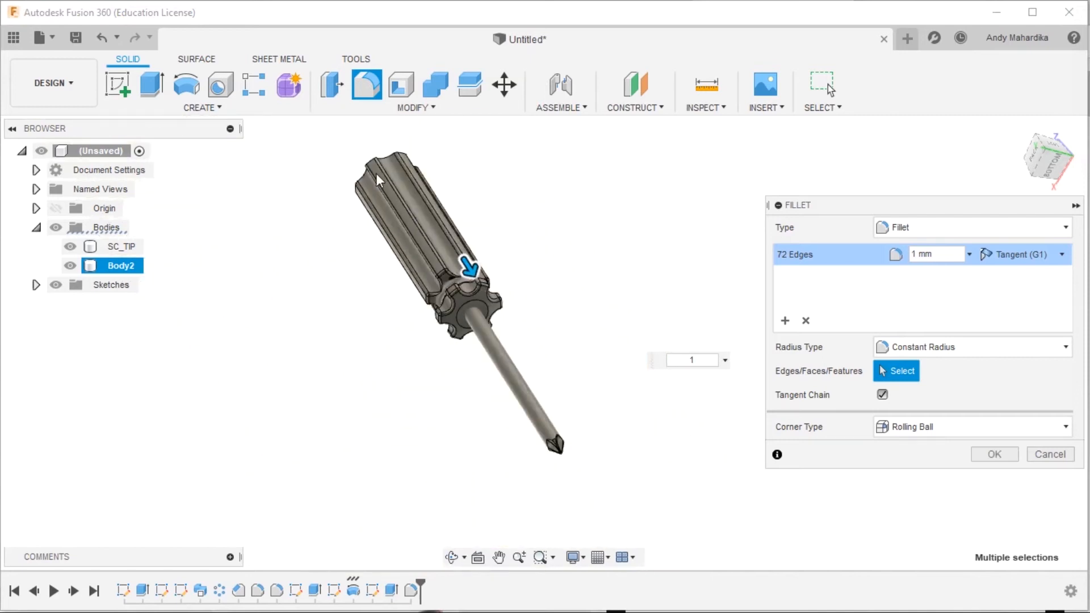
pyautogui.scroll(5, 369, 148)
pyautogui.keyDown('shift'); pyautogui.moveTo(407, 227); pyautogui.dragTo(474, 273, button='middle'); pyautogui.keyUp('shift')
pyautogui.click(282, 157)
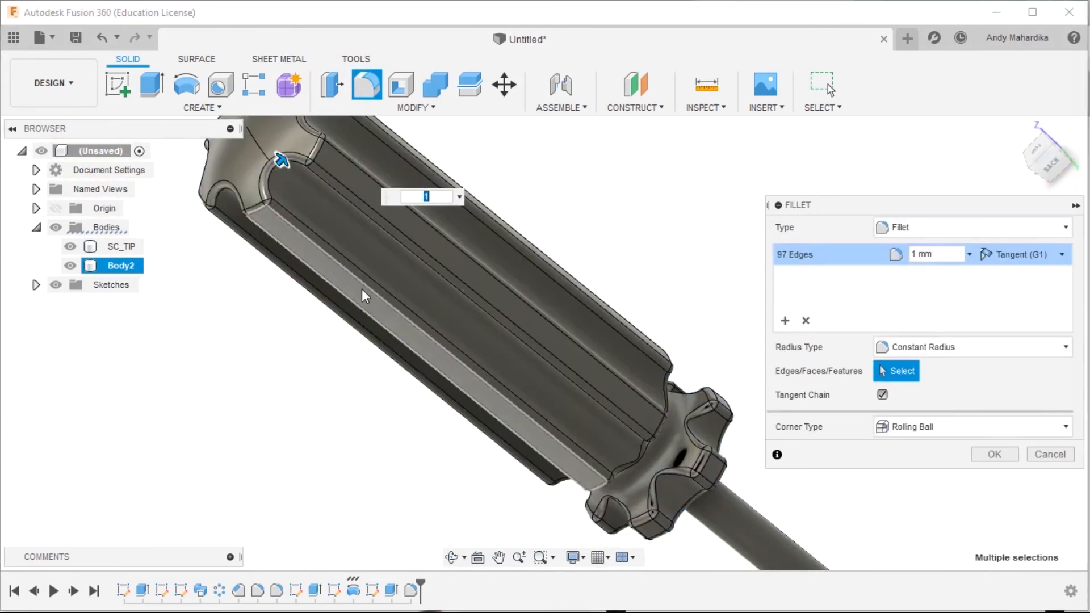
pyautogui.keyDown('shift'); pyautogui.moveTo(362, 288); pyautogui.dragTo(335, 262, button='middle'); pyautogui.keyUp('shift')
pyautogui.scroll(-3, 336, 262)
pyautogui.scroll(5, 511, 419)
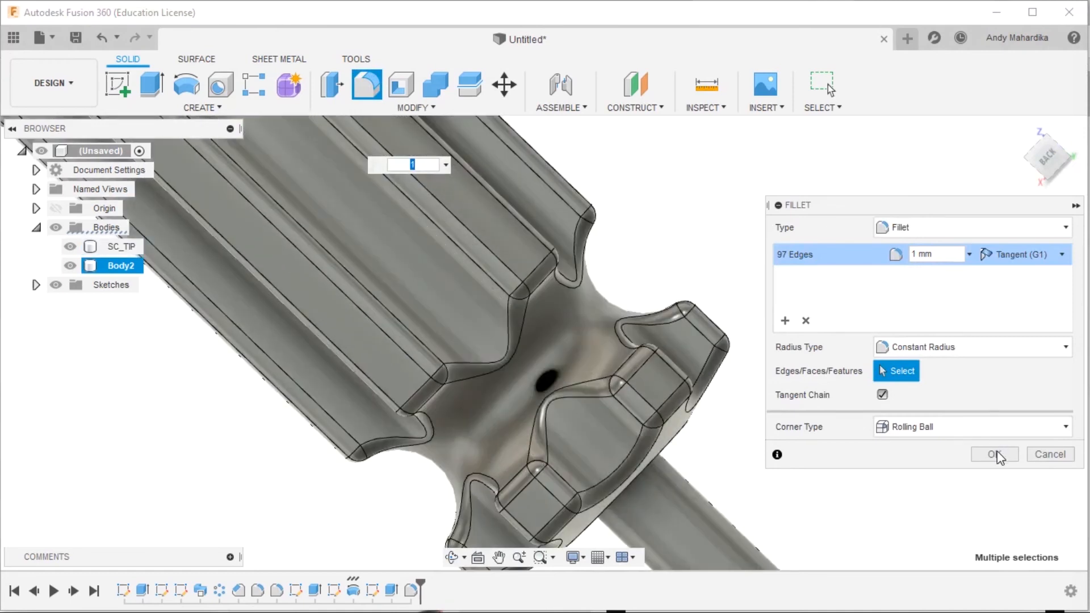
pyautogui.click(994, 454)
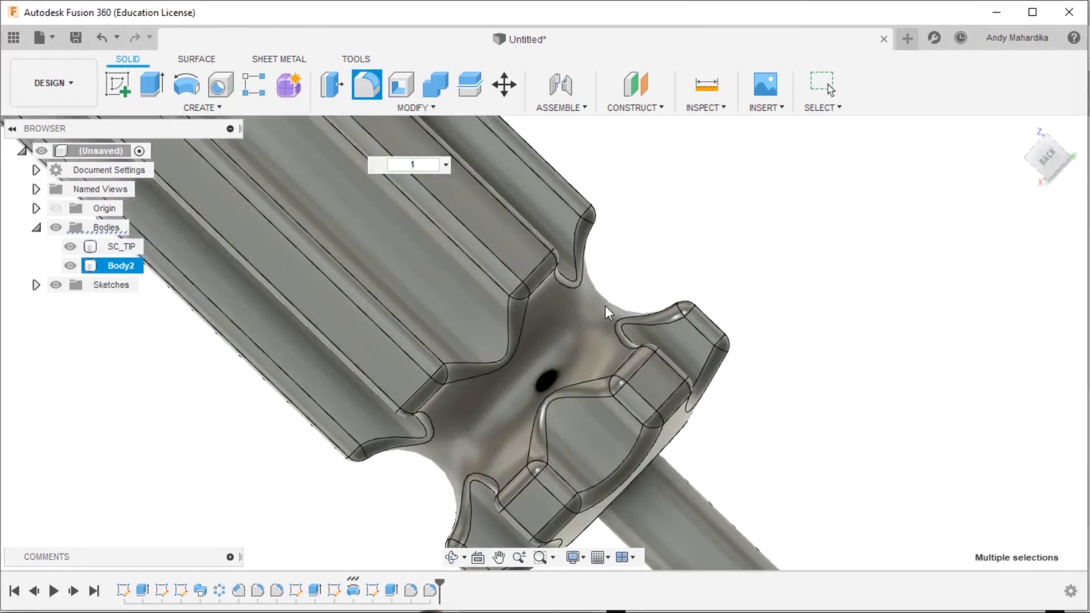
pyautogui.press('Escape')
# Rename the handle body Body2 as "handle".
pyautogui.scroll(-5, 715, 295)
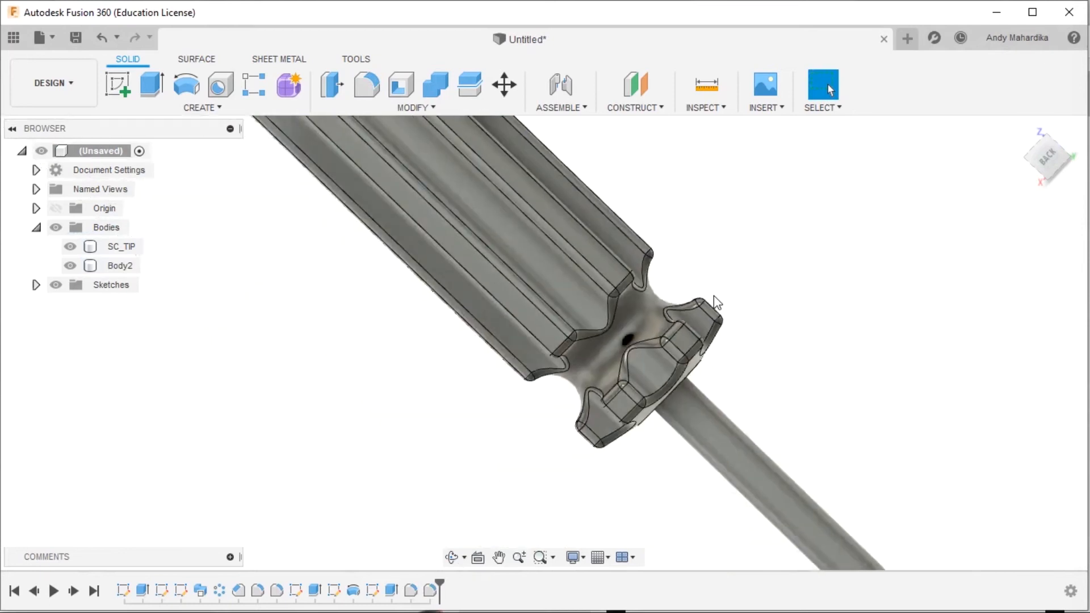
pyautogui.keyDown('shift'); pyautogui.moveTo(737, 270); pyautogui.dragTo(828, 305, button='middle'); pyautogui.keyUp('shift')
pyautogui.click(735, 391)
pyautogui.scroll(2, 806, 310)
pyautogui.scroll(-4, 516, 393)
pyautogui.scroll(2, 396, 490)
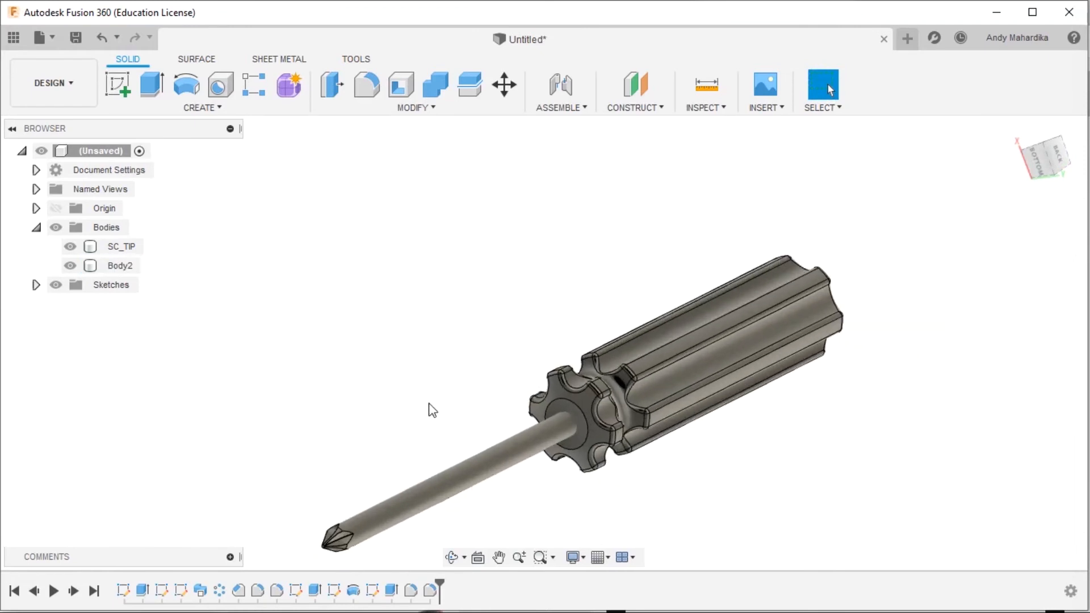
pyautogui.doubleClick(126, 266)
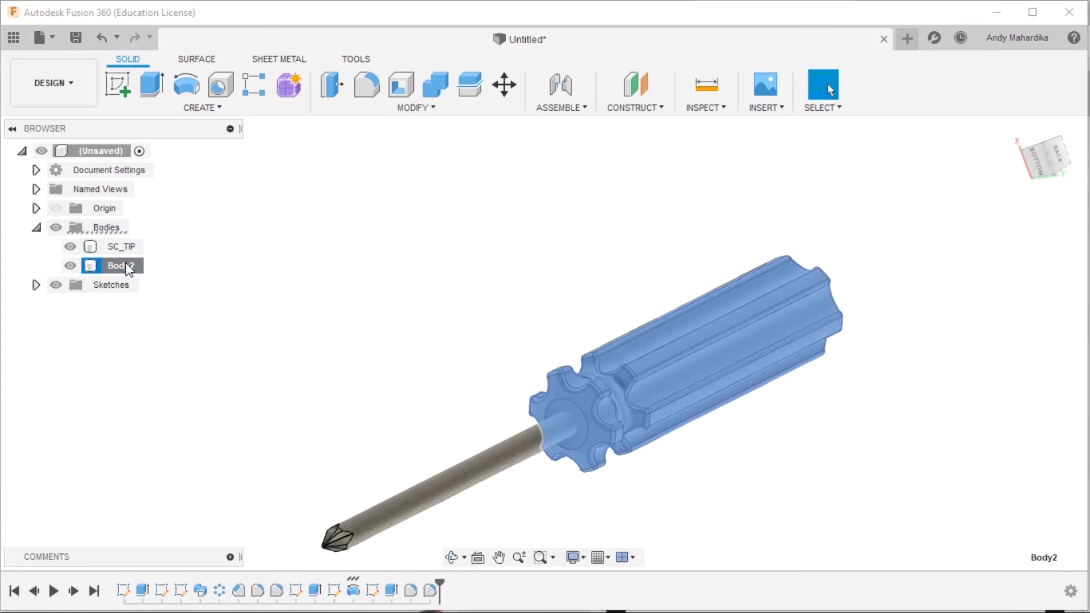
pyautogui.write('handle')
pyautogui.click(253, 269)
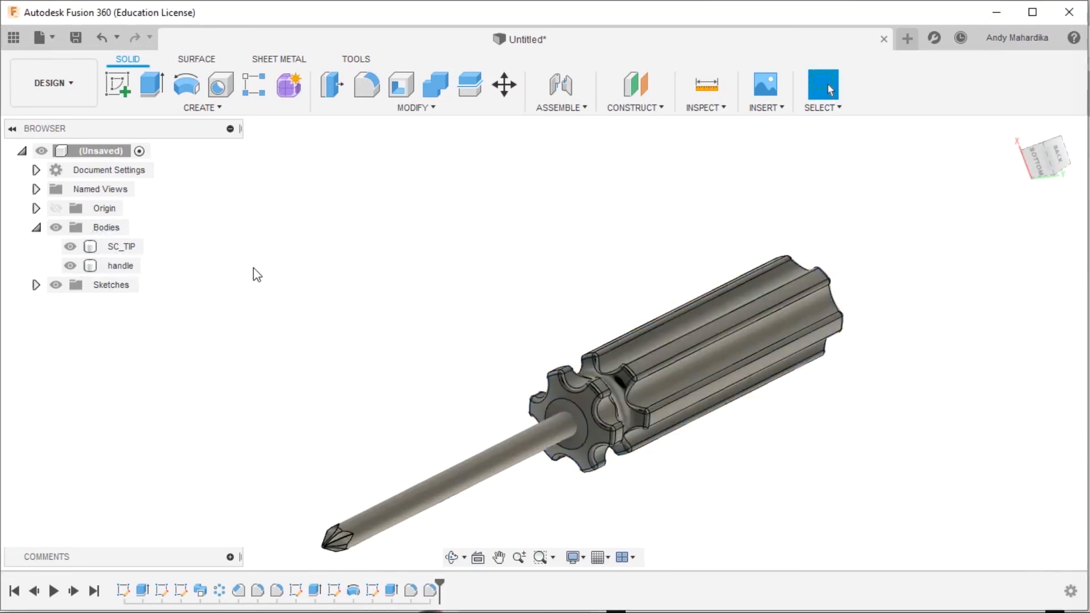
# Hide the SC_TIP body temporarily to examine the handle's shaft-side end face, and show it again.
pyautogui.click(70, 250)
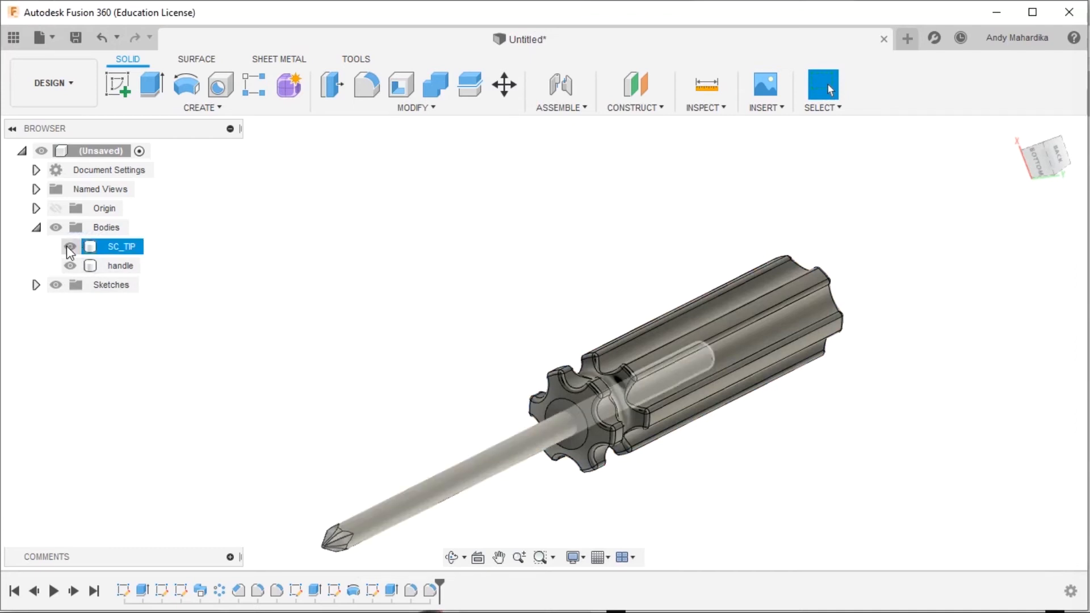
pyautogui.click(69, 246)
pyautogui.click(612, 469)
pyautogui.scroll(5, 502, 370)
pyautogui.keyDown('shift'); pyautogui.moveTo(502, 370); pyautogui.dragTo(536, 386, button='middle'); pyautogui.keyUp('shift')
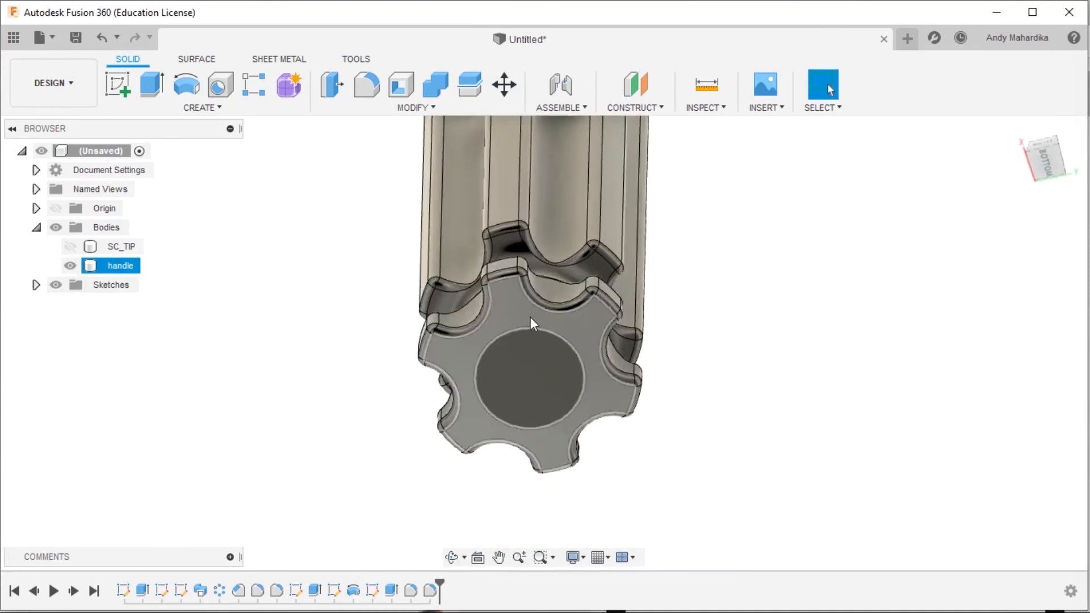
pyautogui.keyDown('shift'); pyautogui.moveTo(609, 346); pyautogui.dragTo(440, 279, button='middle'); pyautogui.keyUp('shift')
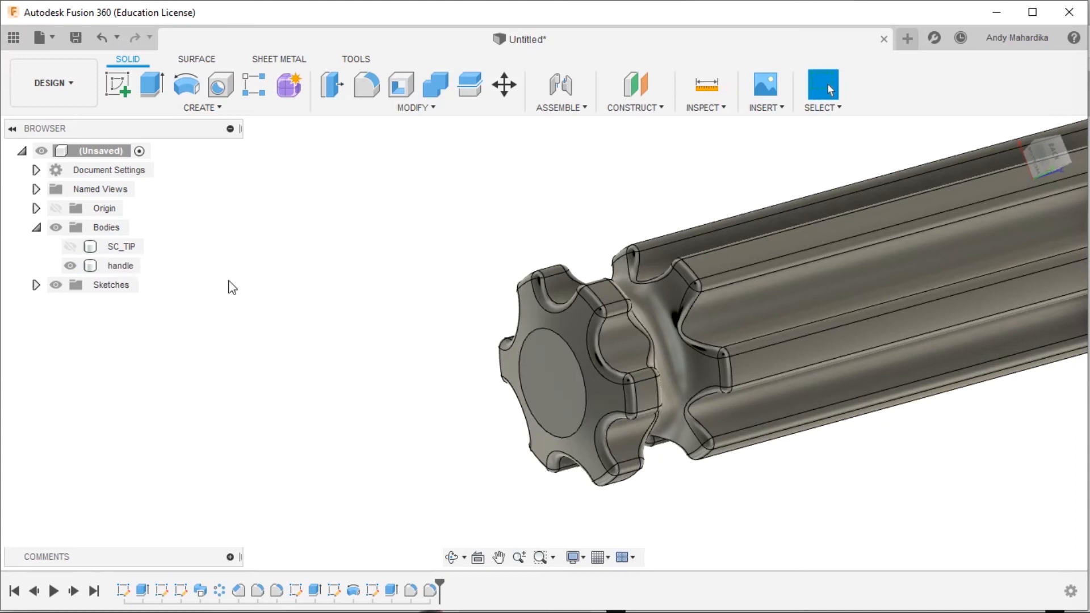
pyautogui.click(70, 245)
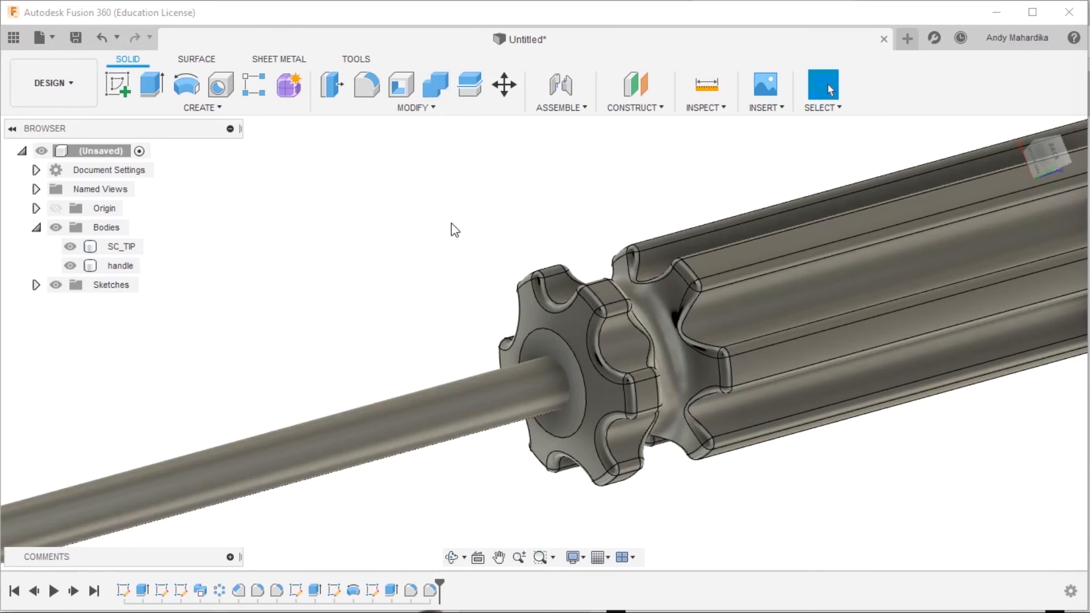
# Set up a Combine with the handle as target body, SC_TIP as tool body and Cut as the operation.
pyautogui.scroll(-3, 442, 267)
pyautogui.scroll(-2, 434, 304)
pyautogui.click(386, 366)
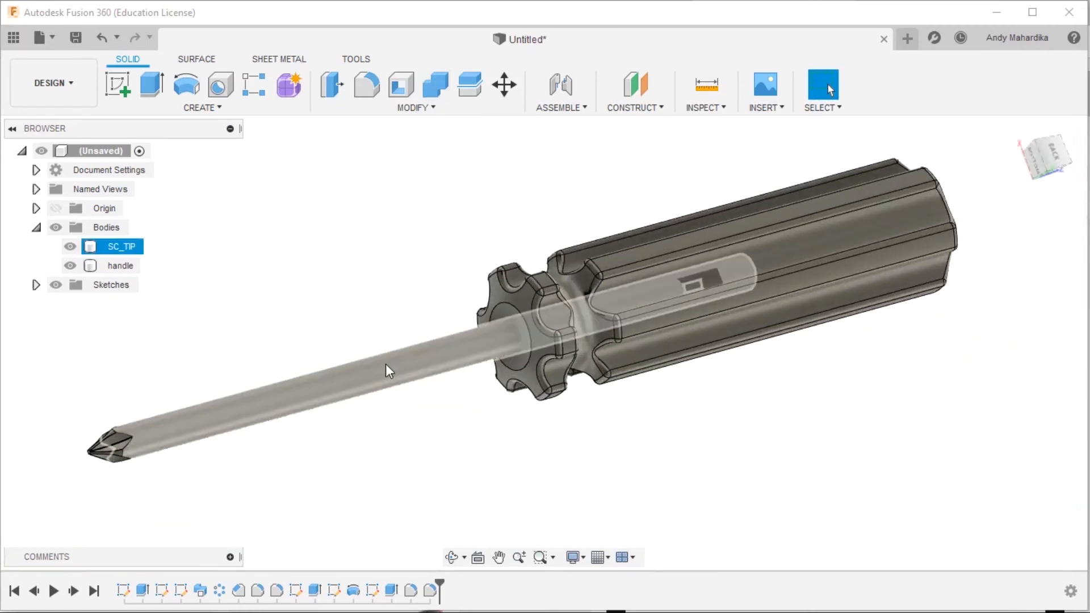
pyautogui.moveTo(397, 290)
pyautogui.keyDown('shift'); pyautogui.mouseDown(button='middle')
pyautogui.moveTo(399, 340)
pyautogui.moveTo(437, 315)
pyautogui.moveTo(397, 298)
pyautogui.mouseUp(button='middle'); pyautogui.keyUp('shift')
pyautogui.click(376, 252)
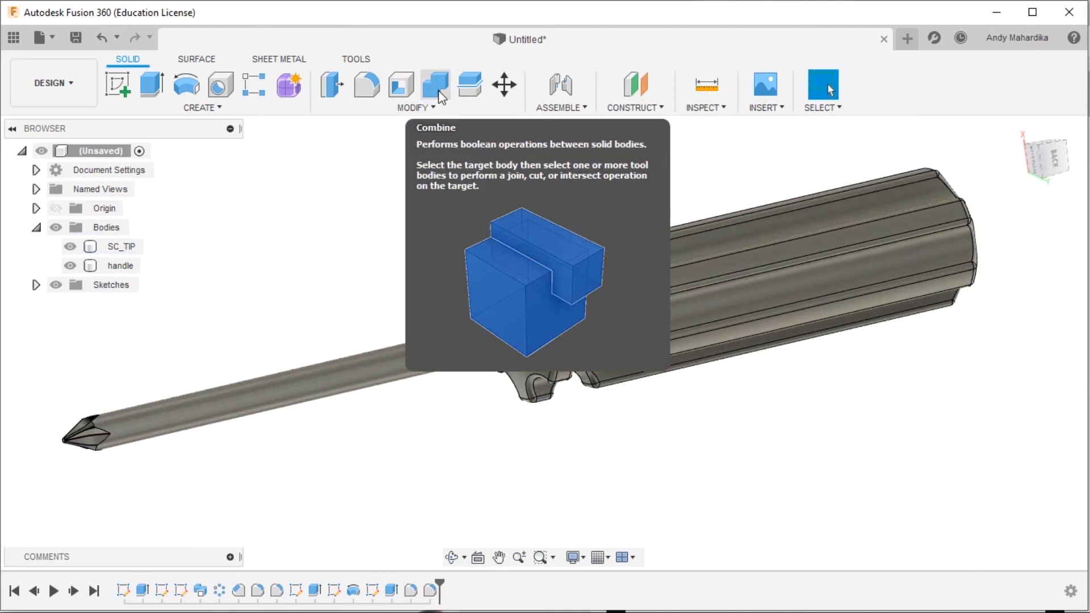
pyautogui.click(439, 90)
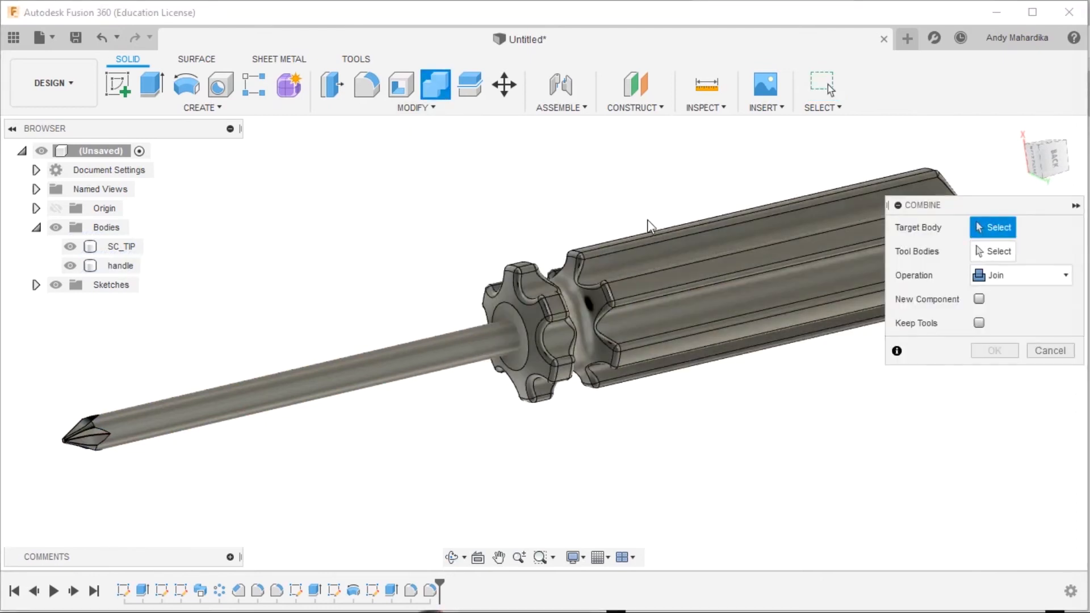
pyautogui.click(647, 244)
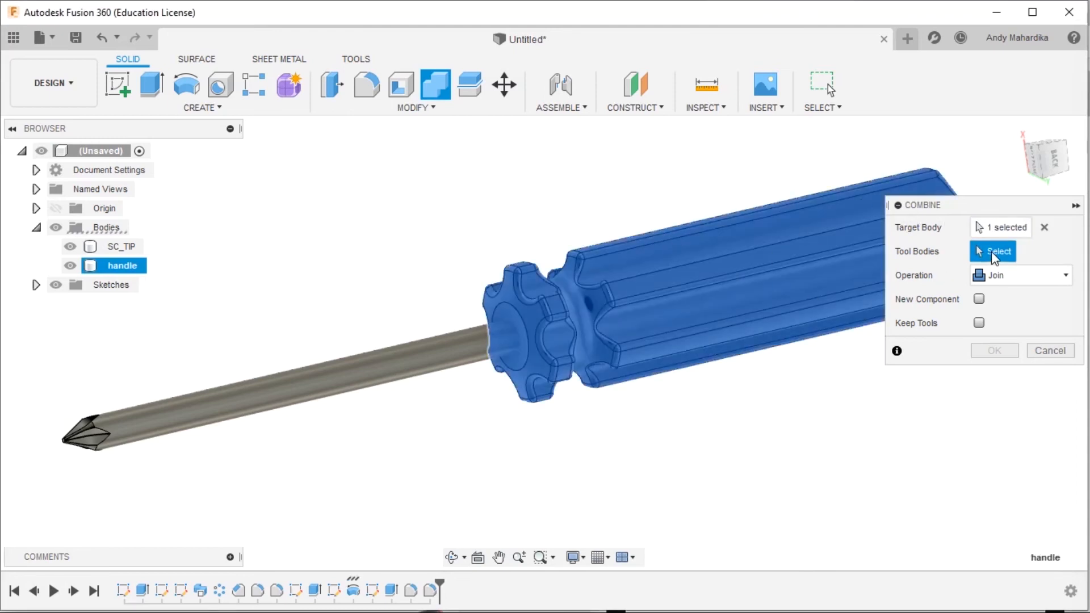
pyautogui.click(240, 396)
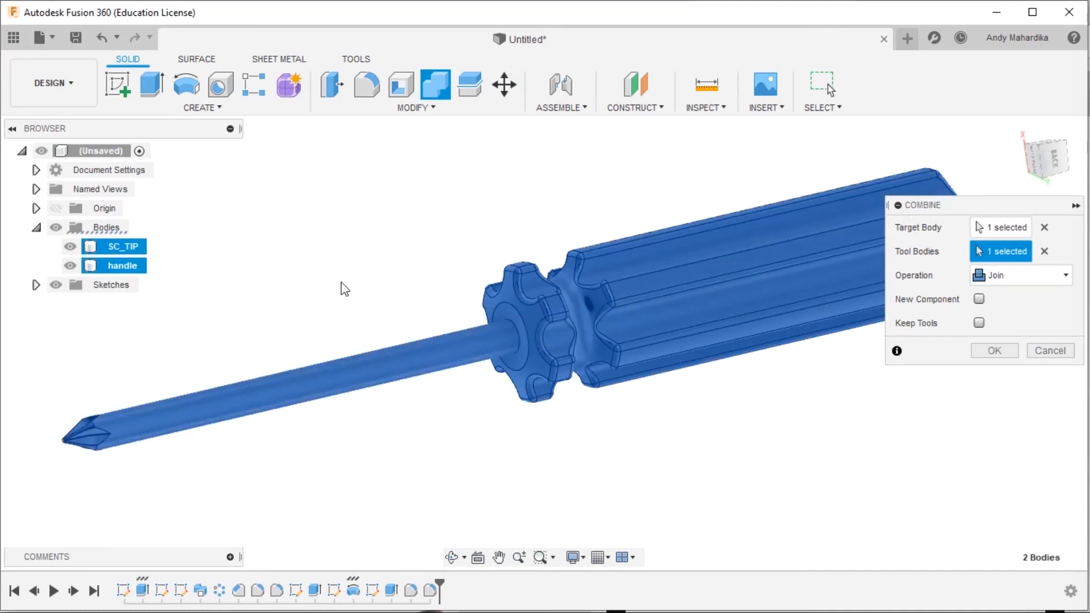
pyautogui.click(1029, 275)
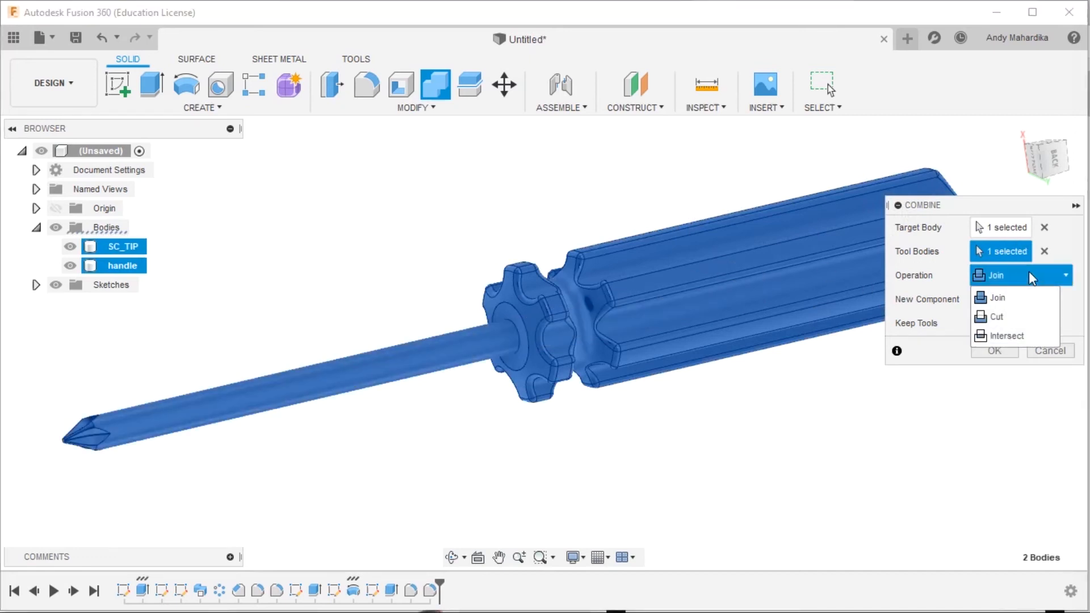
pyautogui.click(997, 318)
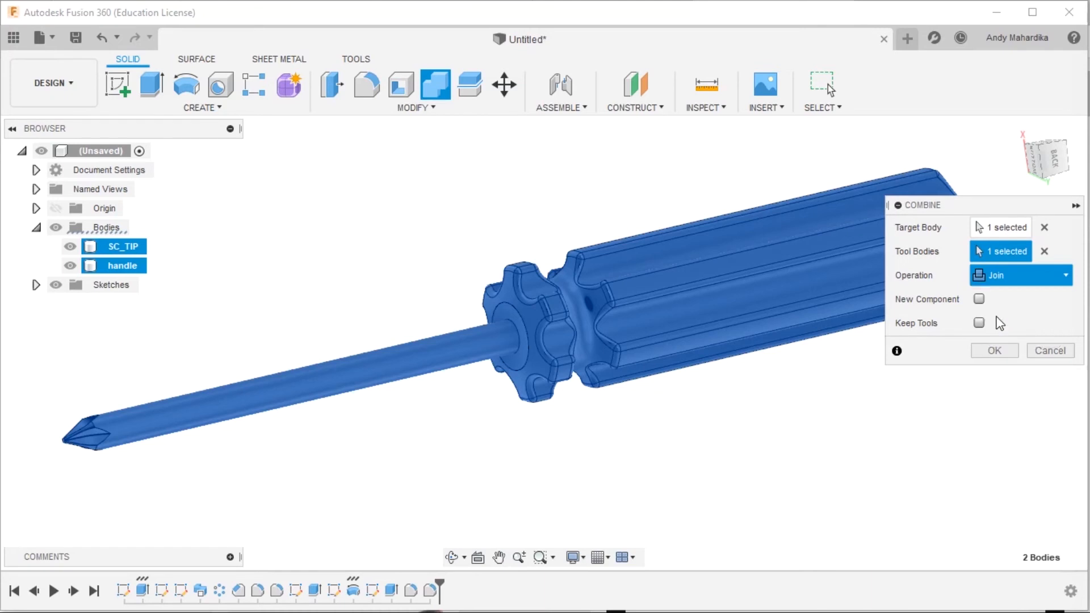
# Enable Keep Tools for the combine and complete the cut of SC_TIP from the handle.
pyautogui.keyDown('shift'); pyautogui.moveTo(401, 327); pyautogui.dragTo(455, 307, button='middle'); pyautogui.keyUp('shift')
pyautogui.scroll(5, 646, 304)
pyautogui.keyDown('shift'); pyautogui.moveTo(606, 256); pyautogui.dragTo(643, 252, button='middle'); pyautogui.keyUp('shift')
pyautogui.keyDown('shift'); pyautogui.moveTo(588, 306); pyautogui.dragTo(545, 314, button='middle'); pyautogui.keyUp('shift')
pyautogui.scroll(-10, 698, 281)
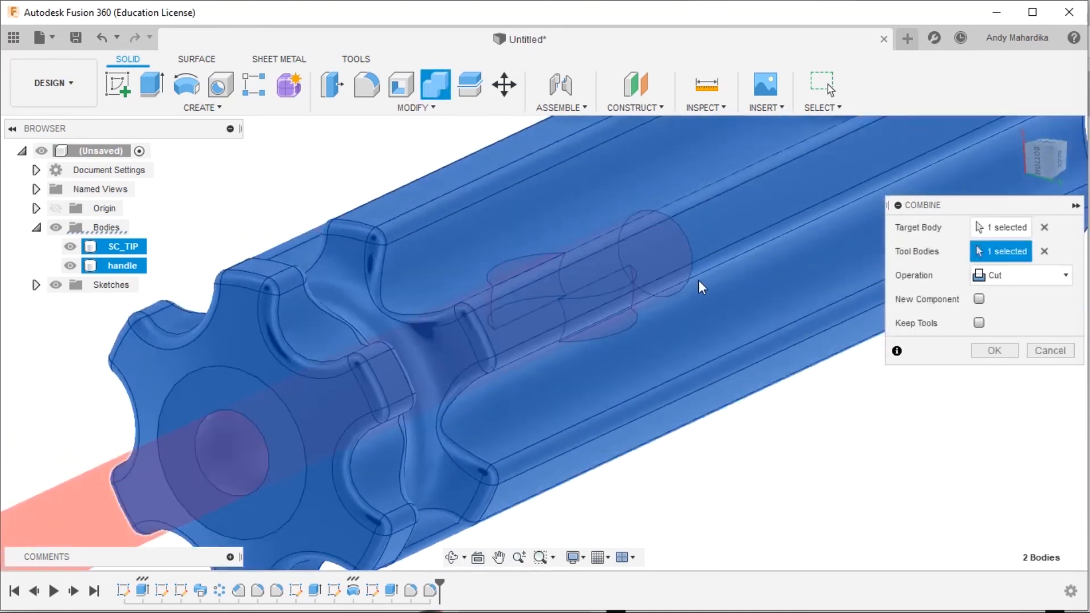
pyautogui.scroll(4, 342, 387)
pyautogui.keyDown('shift'); pyautogui.moveTo(342, 387); pyautogui.dragTo(420, 357, button='middle'); pyautogui.keyUp('shift')
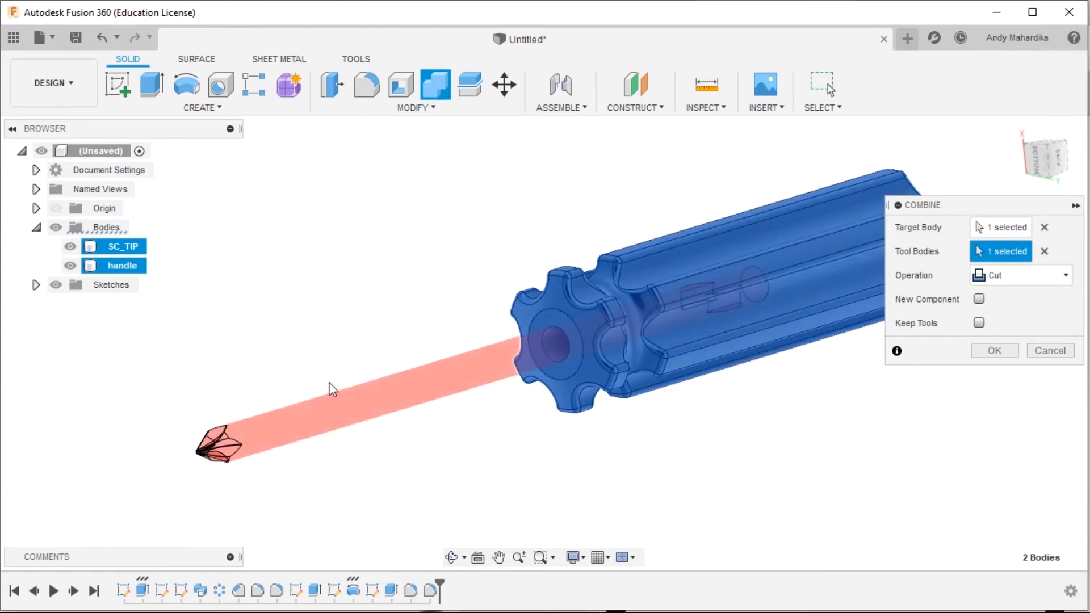
pyautogui.click(979, 324)
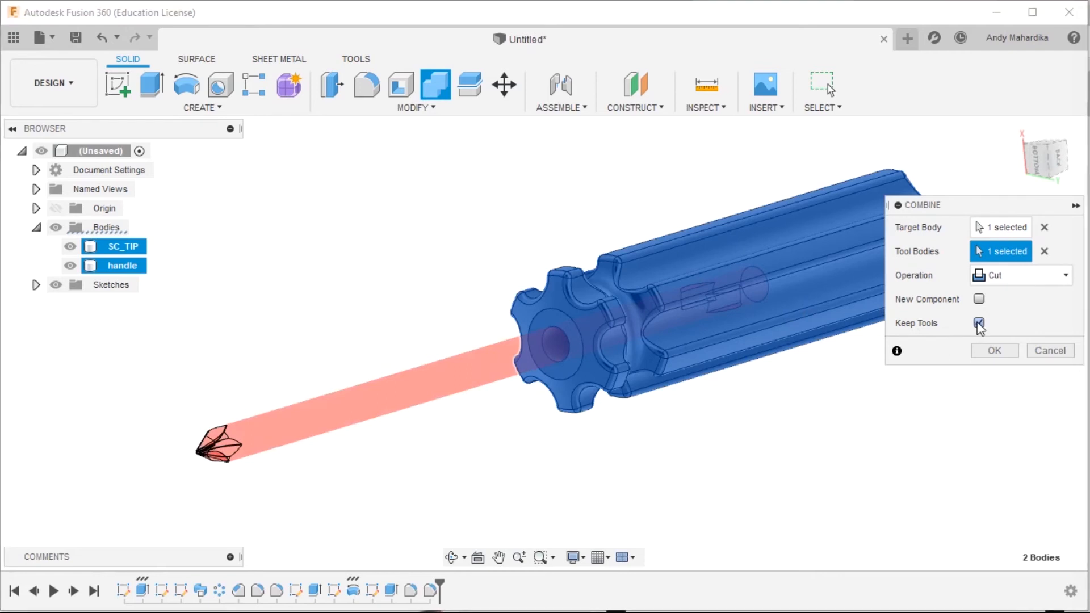
pyautogui.click(1004, 354)
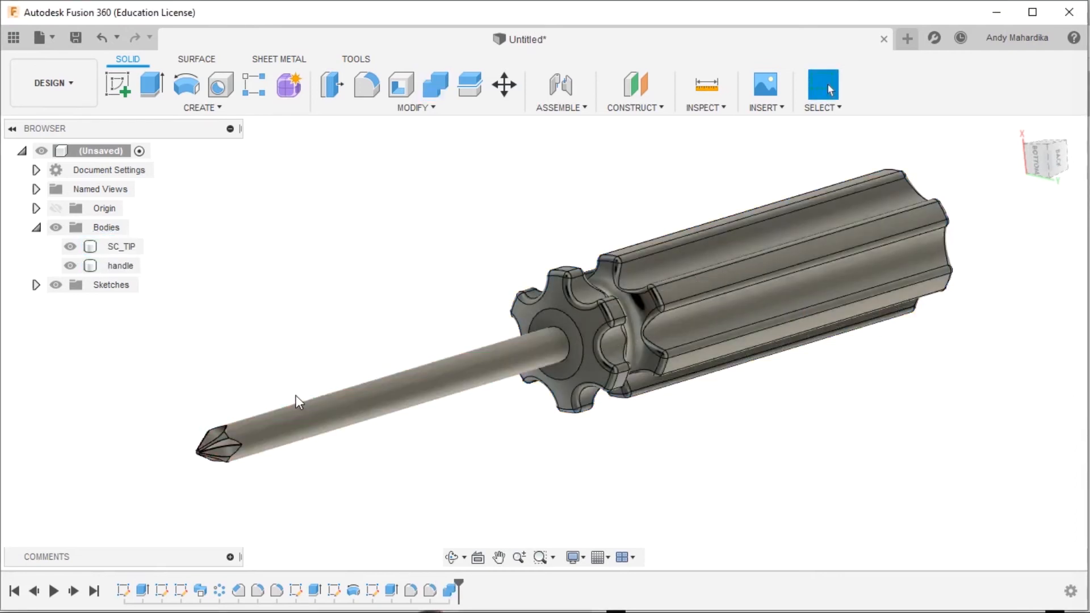
# Hide the SC_TIP body temporarily to examine the shaft hole cut into the handle, and show it again.
pyautogui.keyDown('shift'); pyautogui.moveTo(431, 295); pyautogui.dragTo(389, 309, button='middle'); pyautogui.keyUp('shift')
pyautogui.click(82, 249)
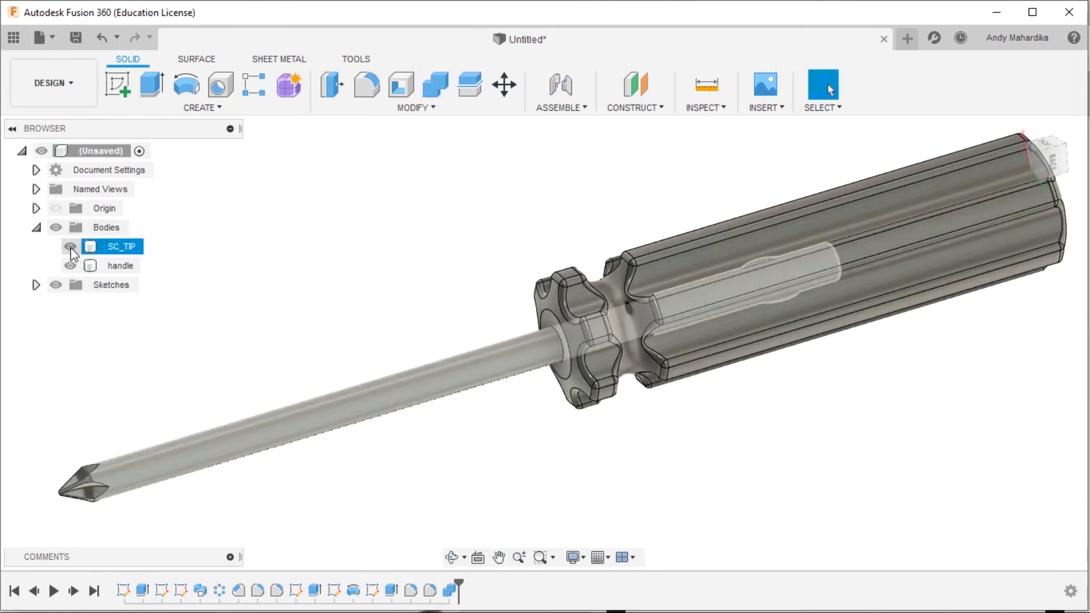
pyautogui.click(71, 248)
pyautogui.keyDown('shift'); pyautogui.moveTo(501, 325); pyautogui.dragTo(611, 280, button='middle'); pyautogui.keyUp('shift')
pyautogui.scroll(5, 635, 326)
pyautogui.scroll(-4, 611, 280)
pyautogui.scroll(3, 642, 232)
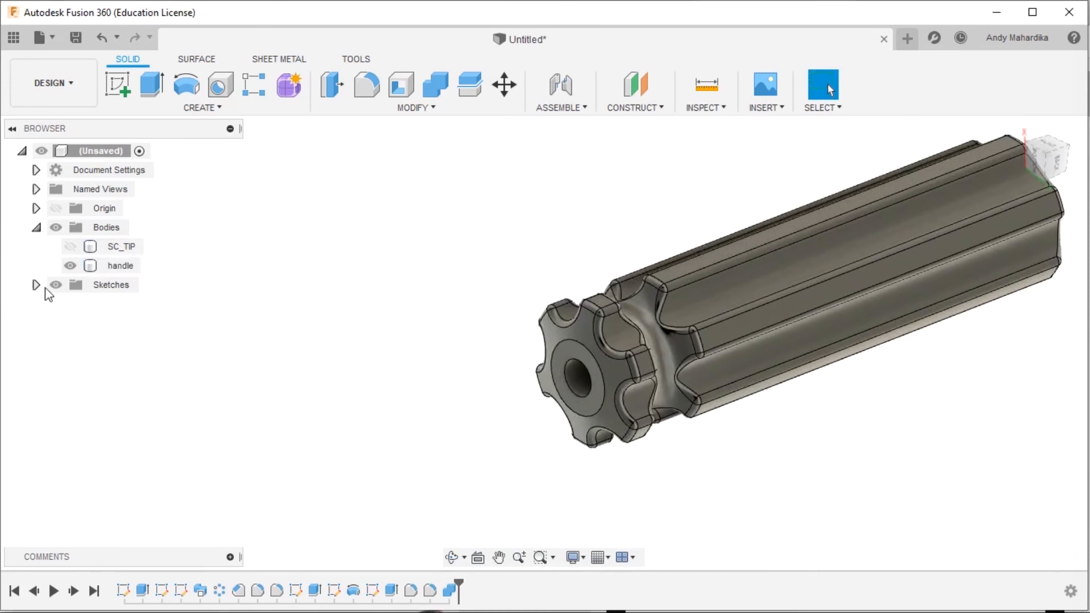
pyautogui.click(70, 246)
# Fillet the circular edge around the shaft on the handle's shaft-side end face with a 2 mm radius.
pyautogui.keyDown('shift'); pyautogui.moveTo(536, 327); pyautogui.dragTo(530, 360, button='middle'); pyautogui.keyUp('shift')
pyautogui.scroll(3, 606, 353)
pyautogui.scroll(2, 605, 349)
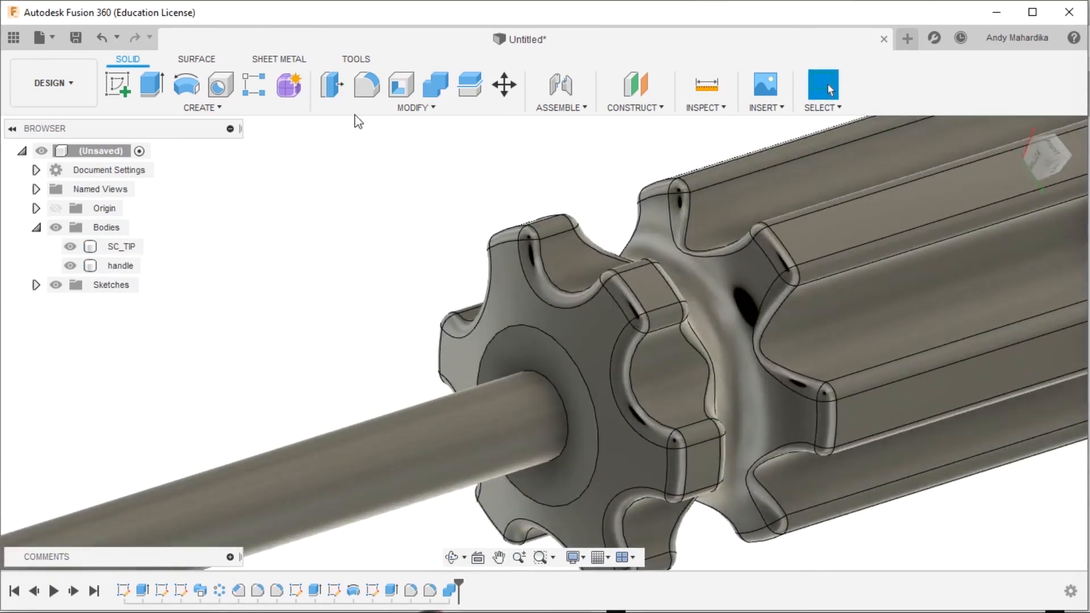
pyautogui.click(367, 85)
pyautogui.click(557, 345)
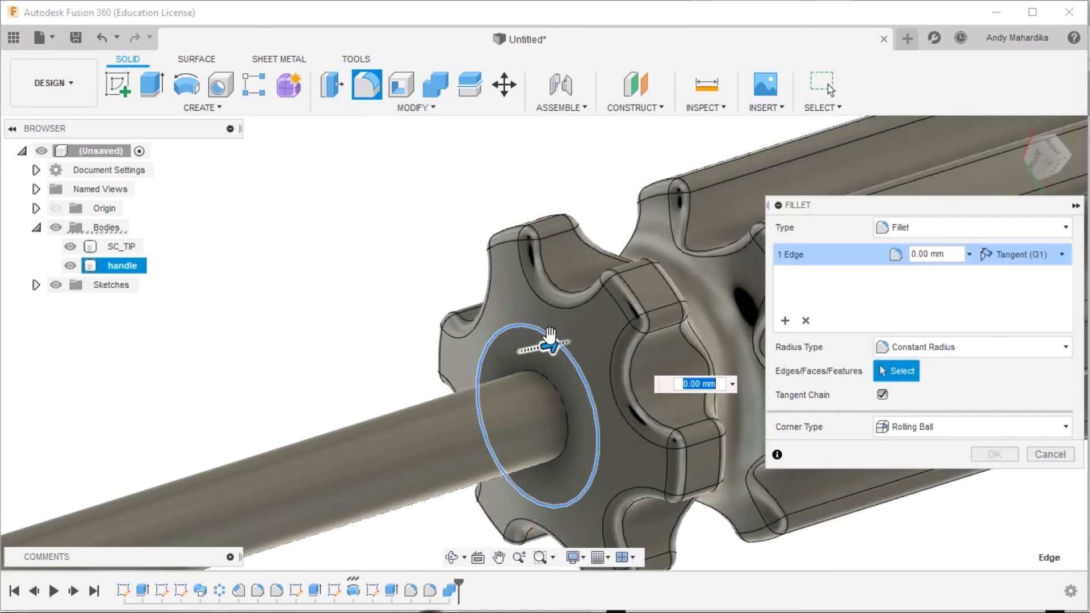
pyautogui.write('2')
pyautogui.click(997, 455)
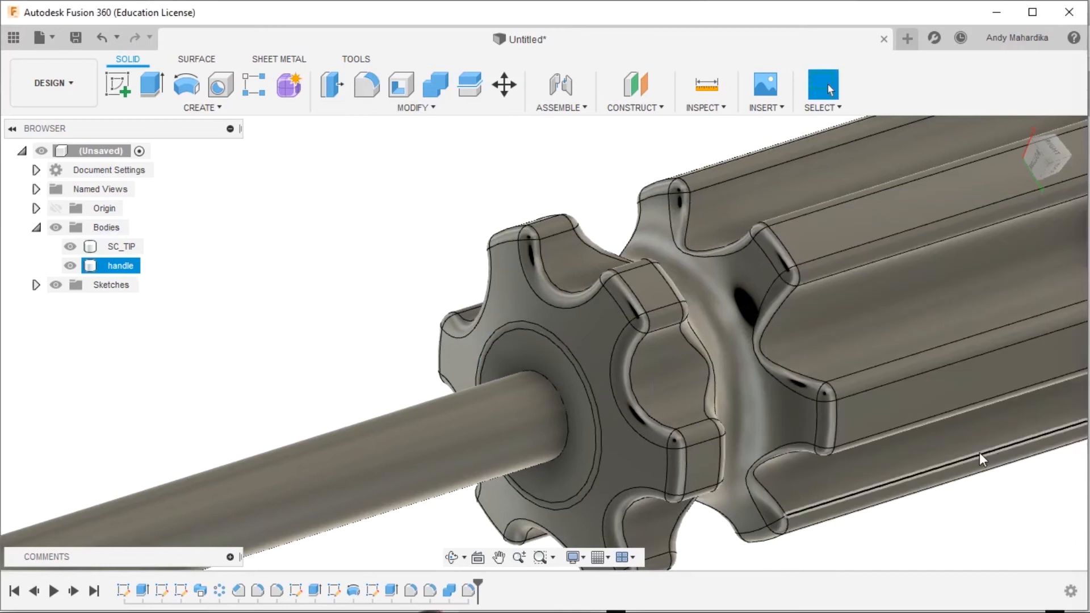
# Restore the home view and examine the complete screwdriver model.
pyautogui.scroll(-5, 373, 256)
pyautogui.keyDown('shift'); pyautogui.moveTo(717, 247); pyautogui.dragTo(562, 402, button='middle'); pyautogui.keyUp('shift')
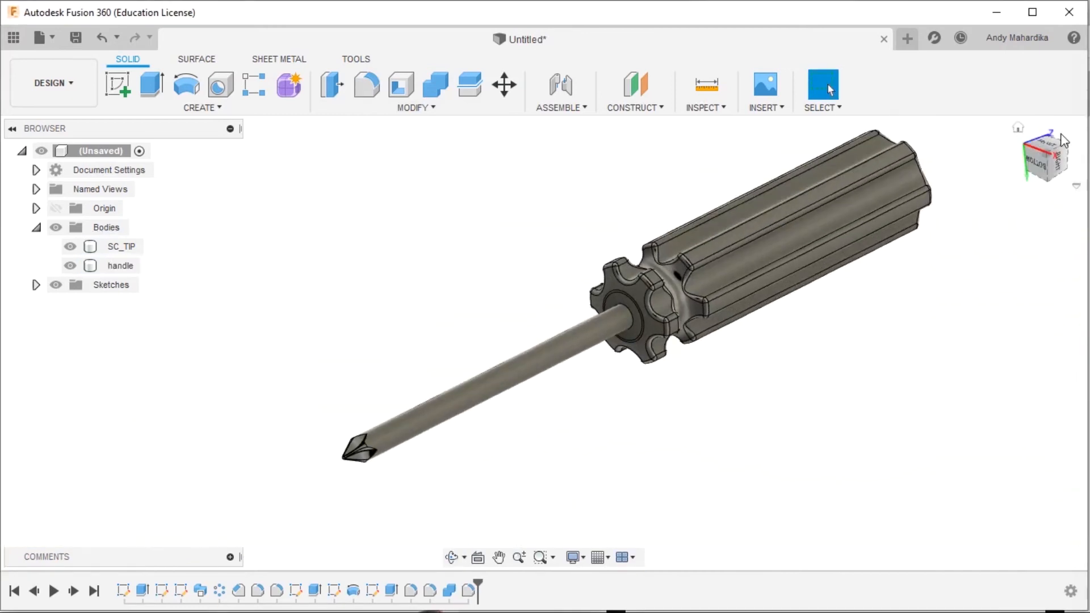
pyautogui.click(1017, 127)
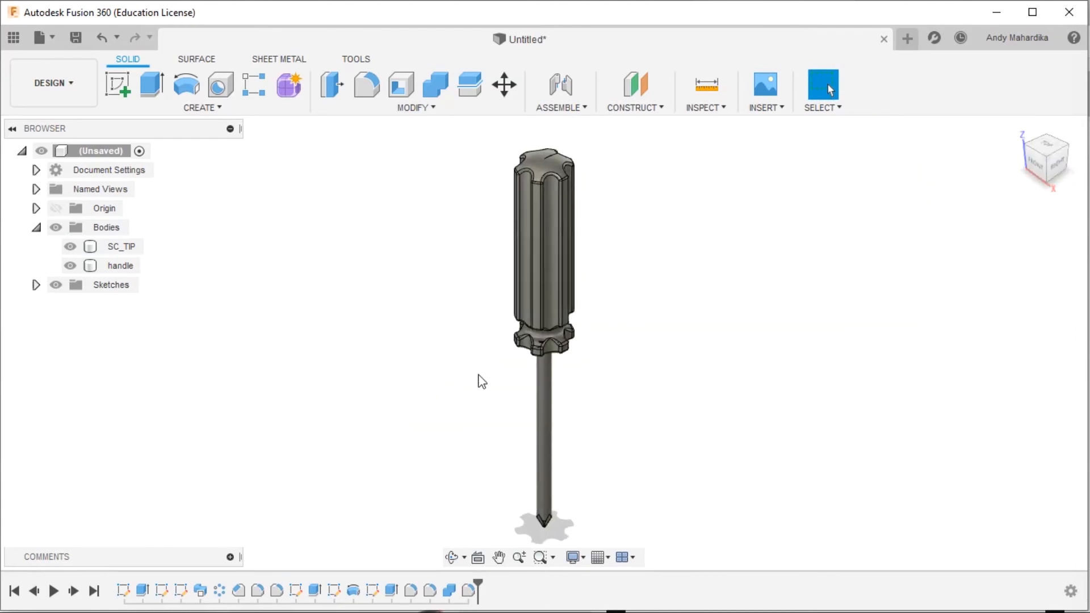
pyautogui.scroll(-2, 485, 495)
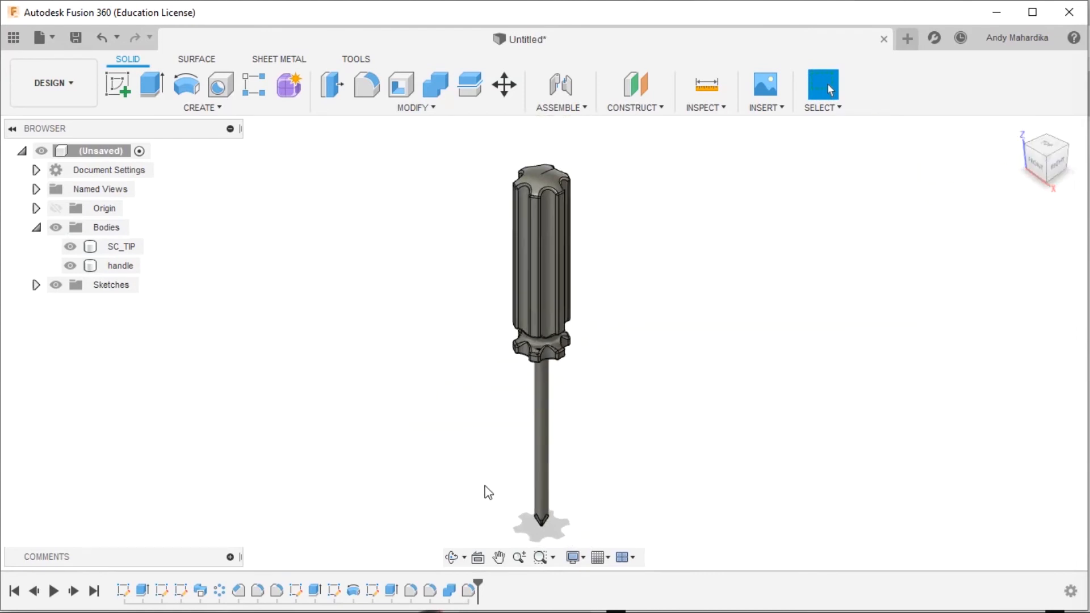
pyautogui.scroll(-3, 529, 486)
pyautogui.scroll(5, 529, 499)
pyautogui.scroll(-4, 518, 479)
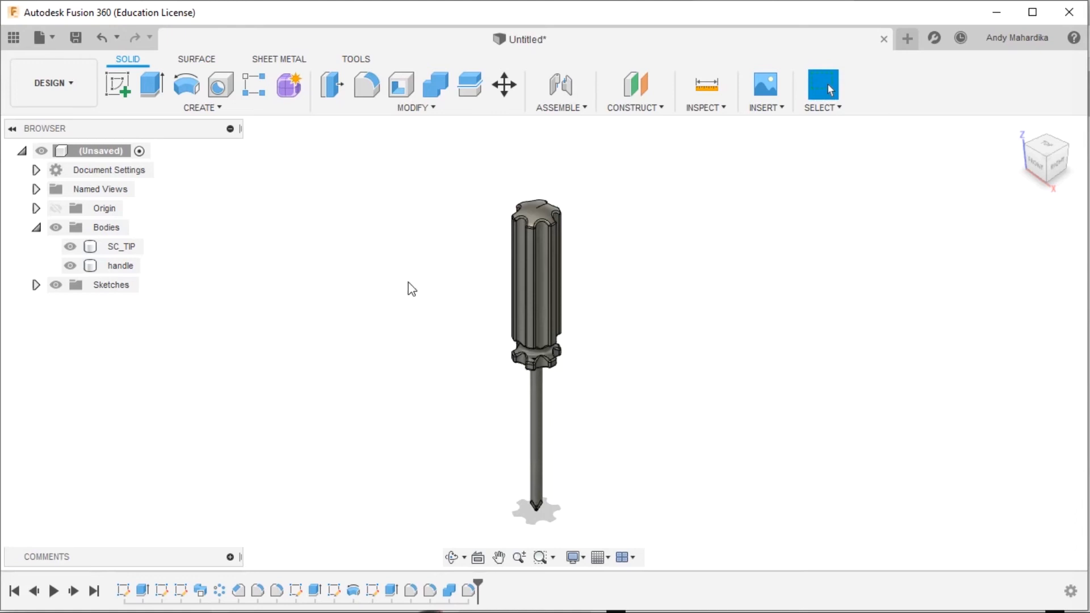
# Switch to the Render workspace and collapse the rendering gallery.
pyautogui.click(69, 83)
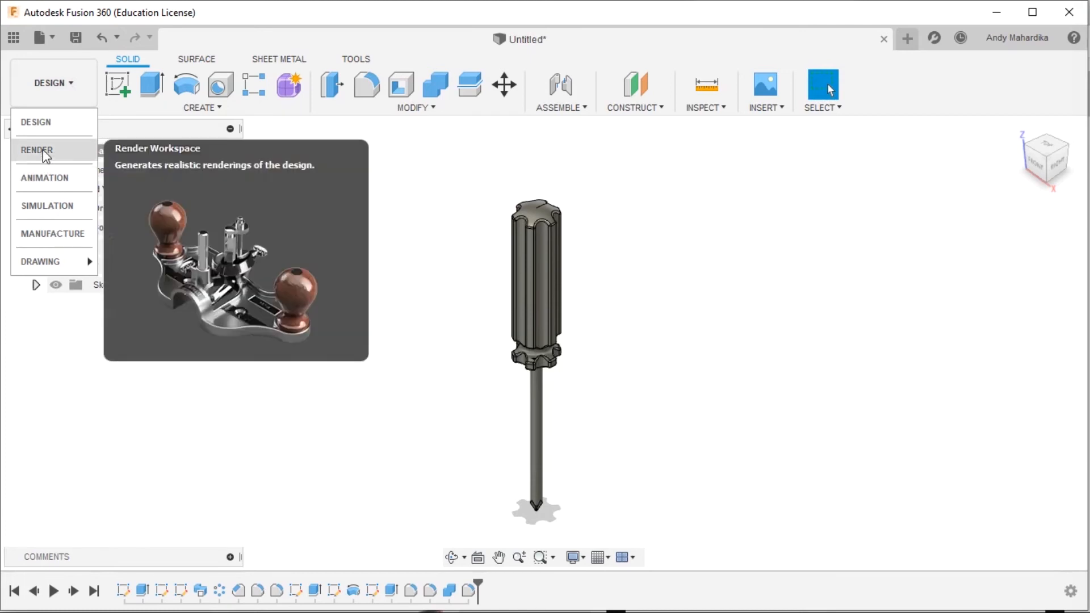
pyautogui.press('Escape')
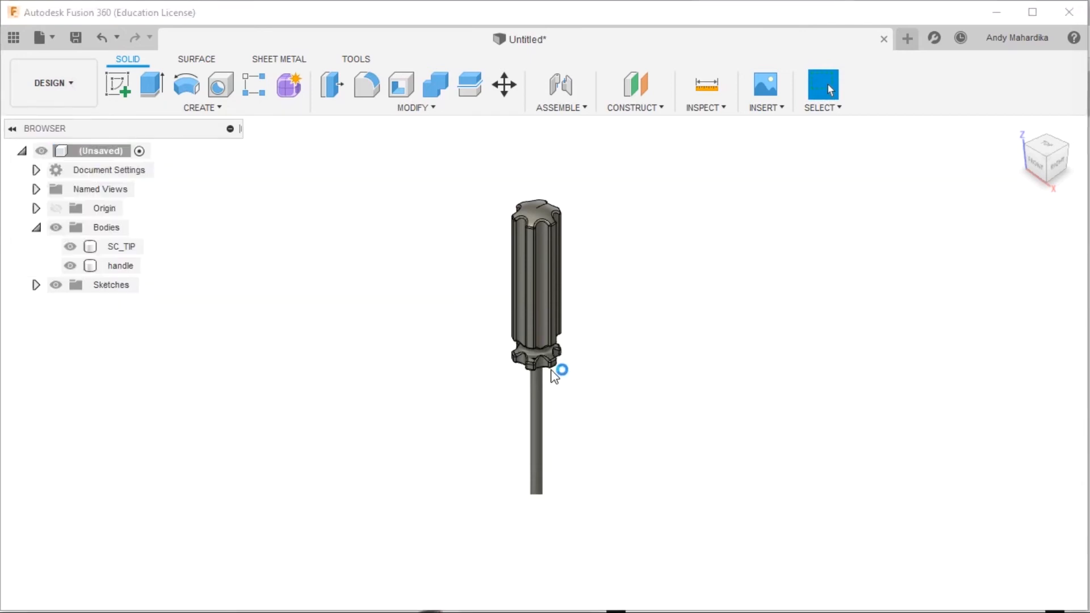
pyautogui.scroll(5, 554, 374)
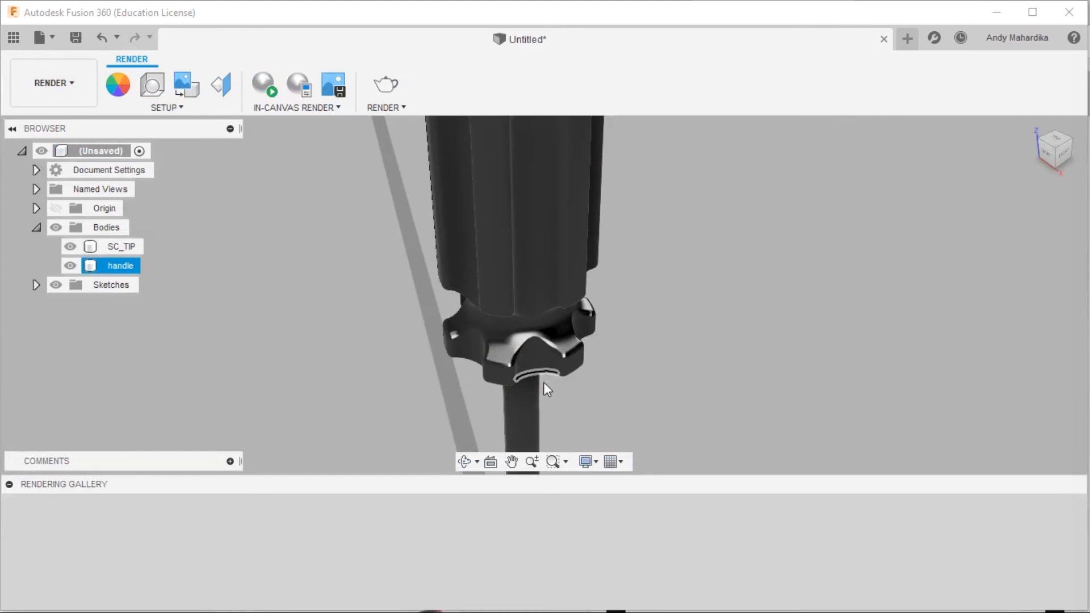
pyautogui.click(9, 484)
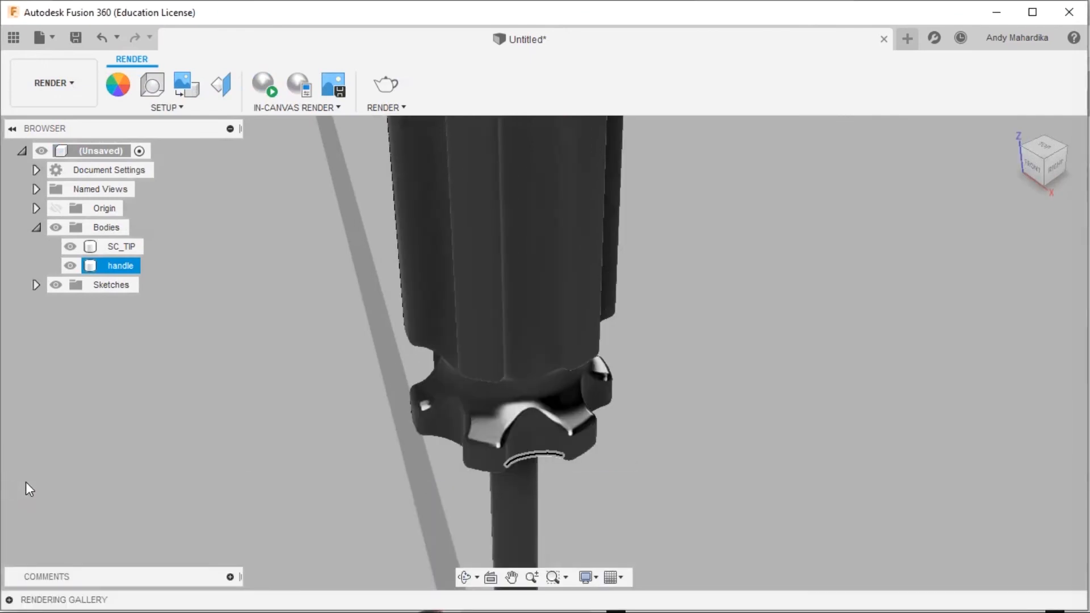
# Start the Appearance command and expand the Metal category of the Fusion 360 appearance library.
pyautogui.scroll(-5, 473, 394)
pyautogui.keyDown('shift'); pyautogui.moveTo(499, 329); pyautogui.dragTo(422, 400, button='middle'); pyautogui.keyUp('shift')
pyautogui.scroll(5, 415, 447)
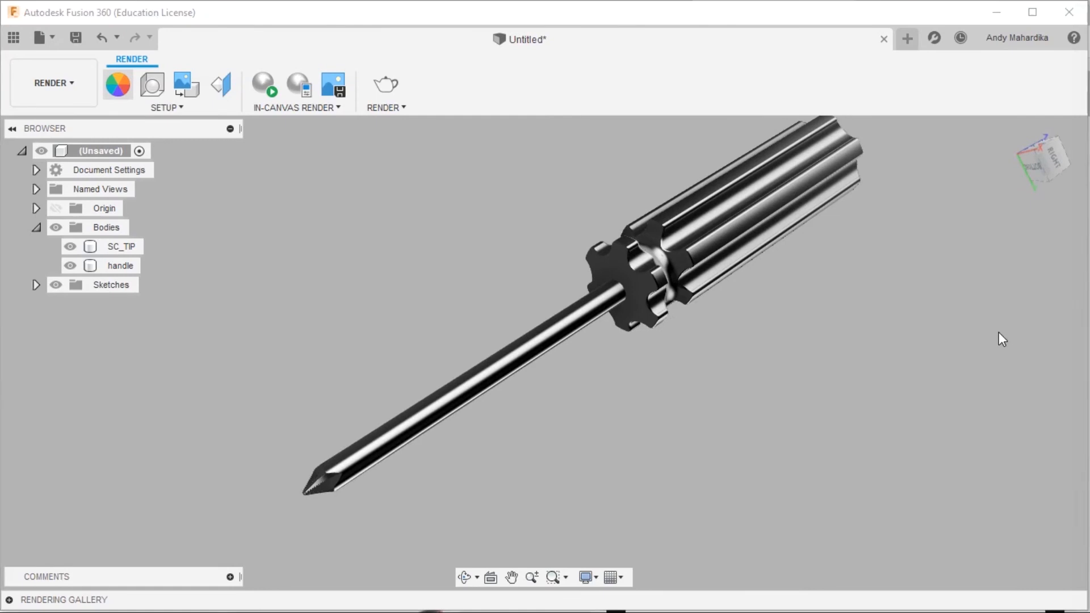
pyautogui.press('a')
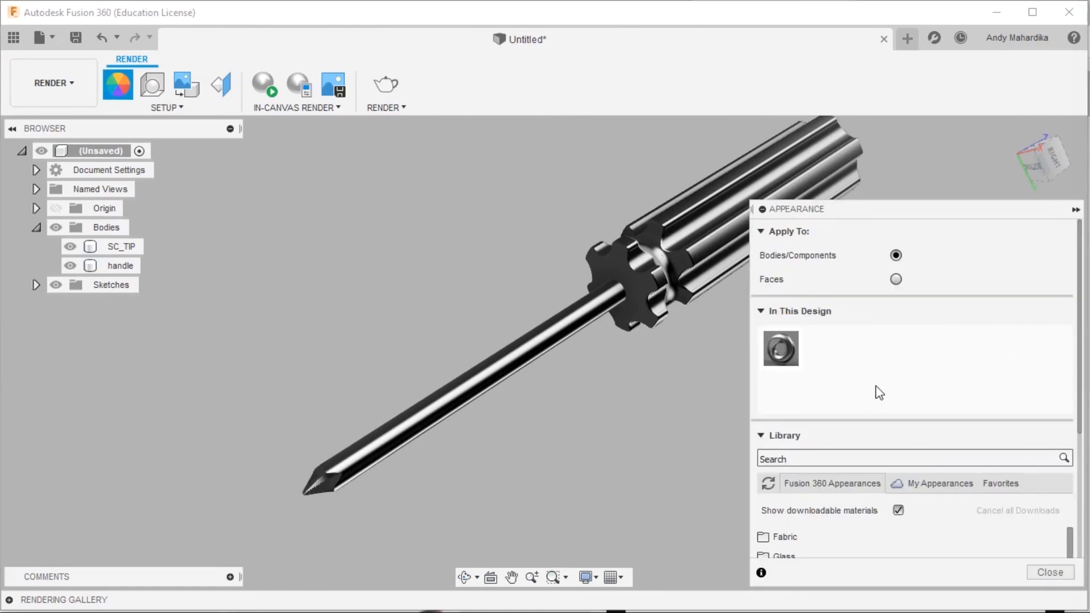
pyautogui.scroll(-3, 876, 397)
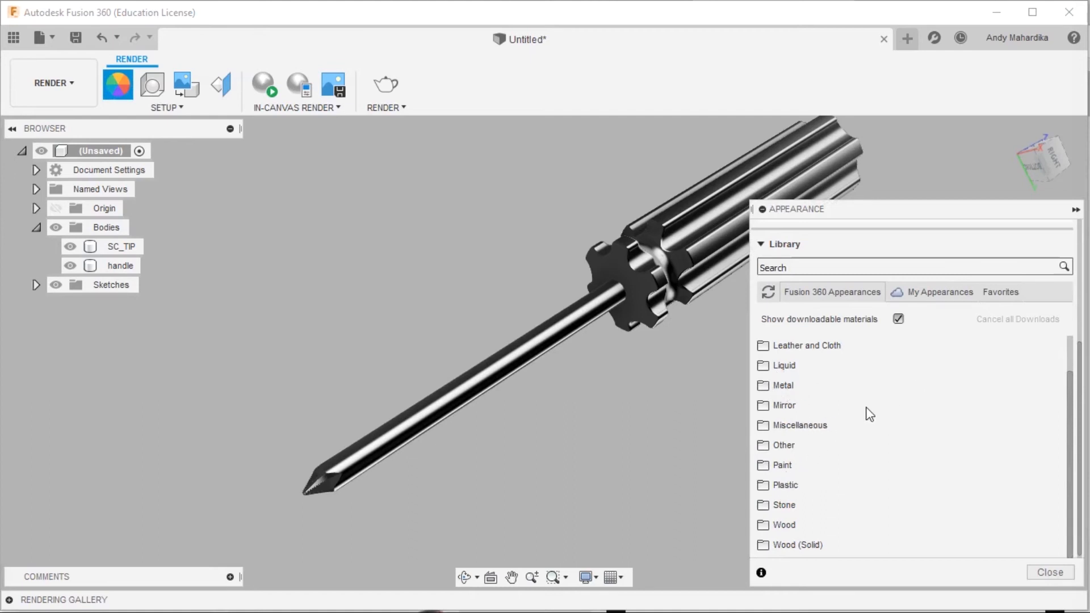
pyautogui.click(763, 390)
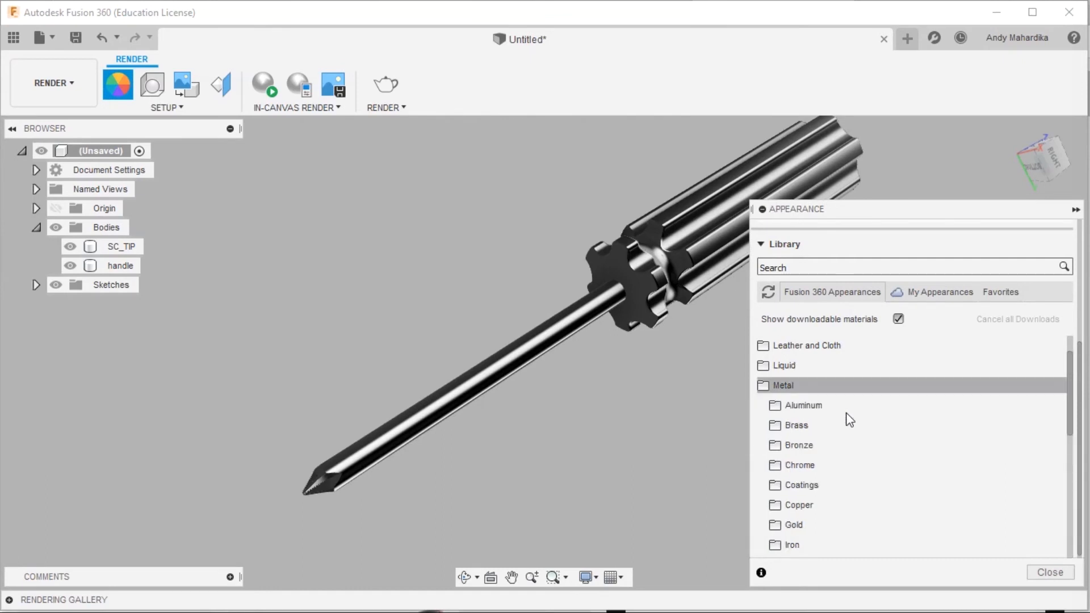
# Apply the Stainless Steel - Polished appearance from the Stainless metals to the SC_TIP body.
pyautogui.scroll(-1, 863, 414)
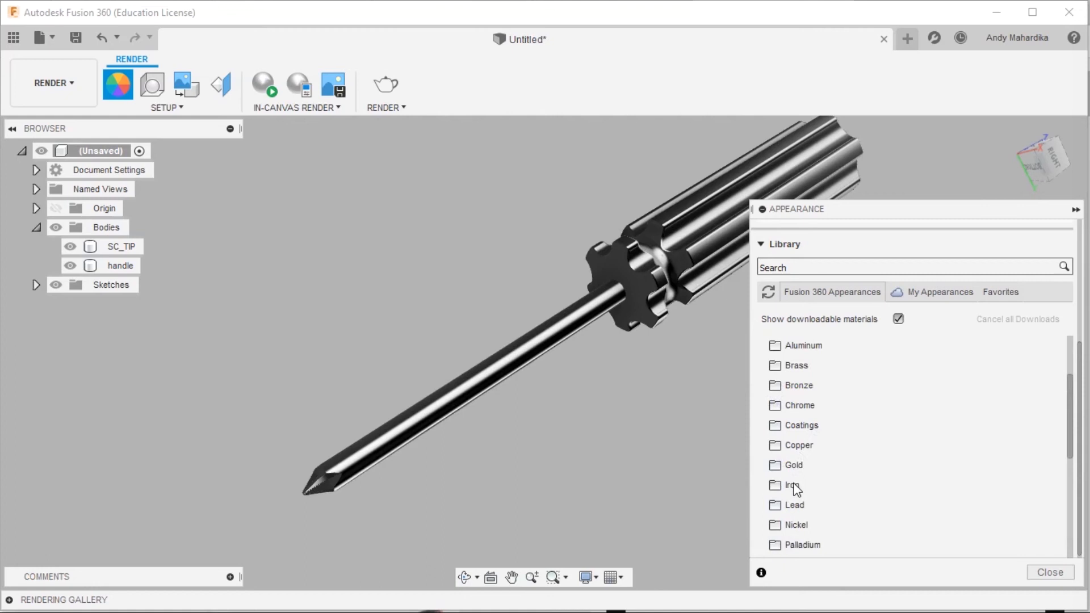
pyautogui.scroll(-1, 822, 490)
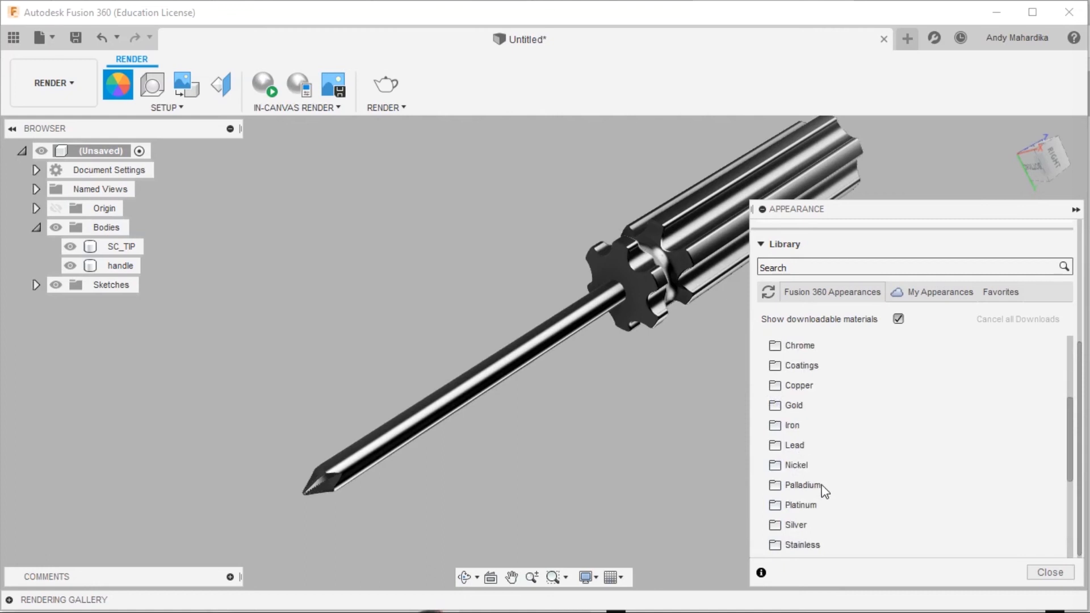
pyautogui.scroll(-1, 824, 491)
pyautogui.click(815, 485)
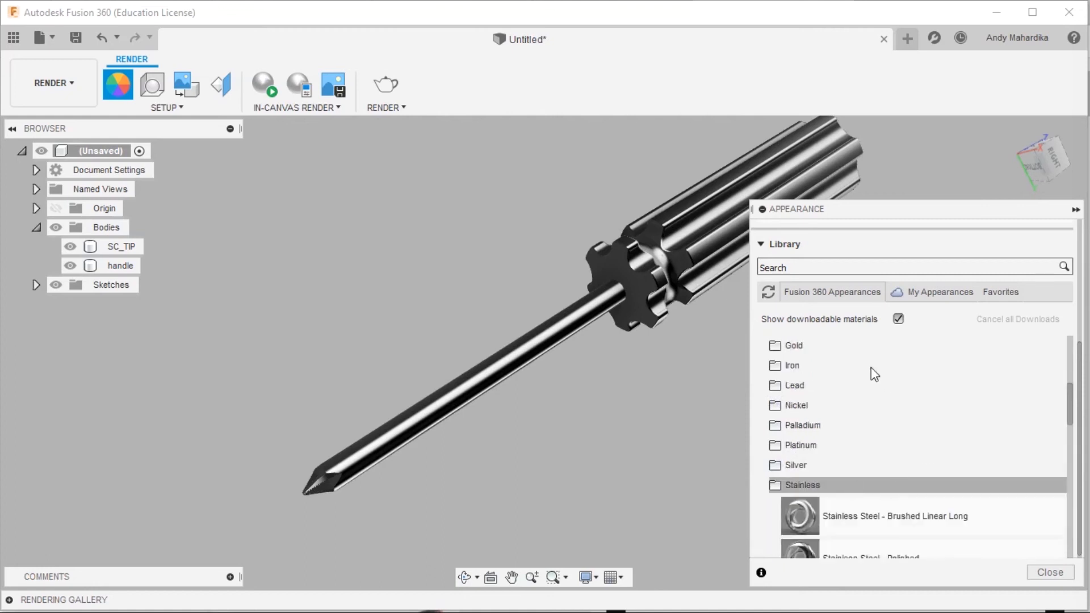
pyautogui.scroll(-2, 920, 407)
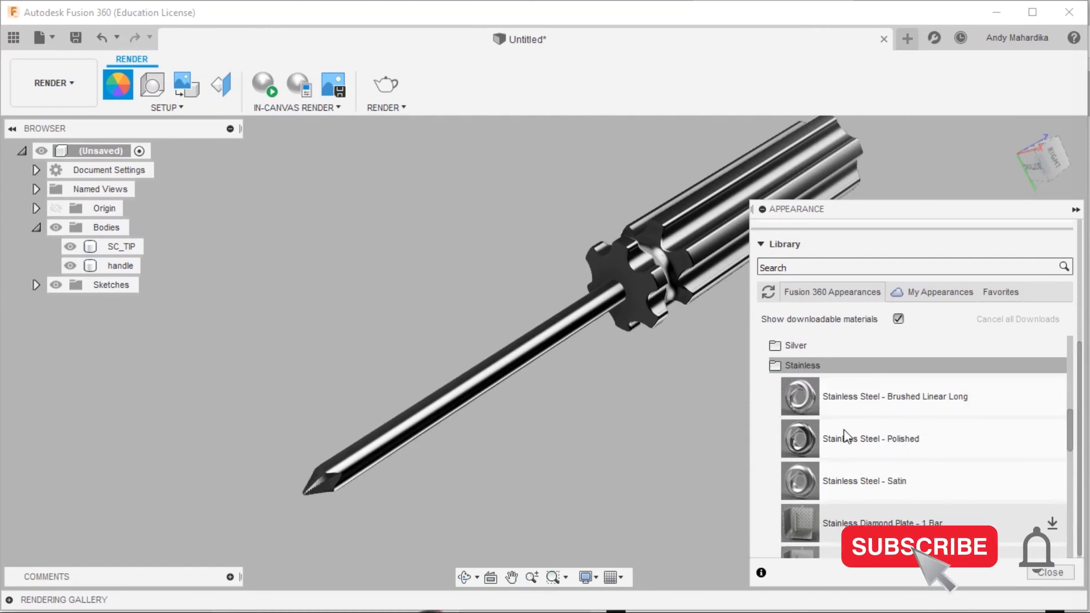
pyautogui.moveTo(863, 440); pyautogui.dragTo(731, 421)
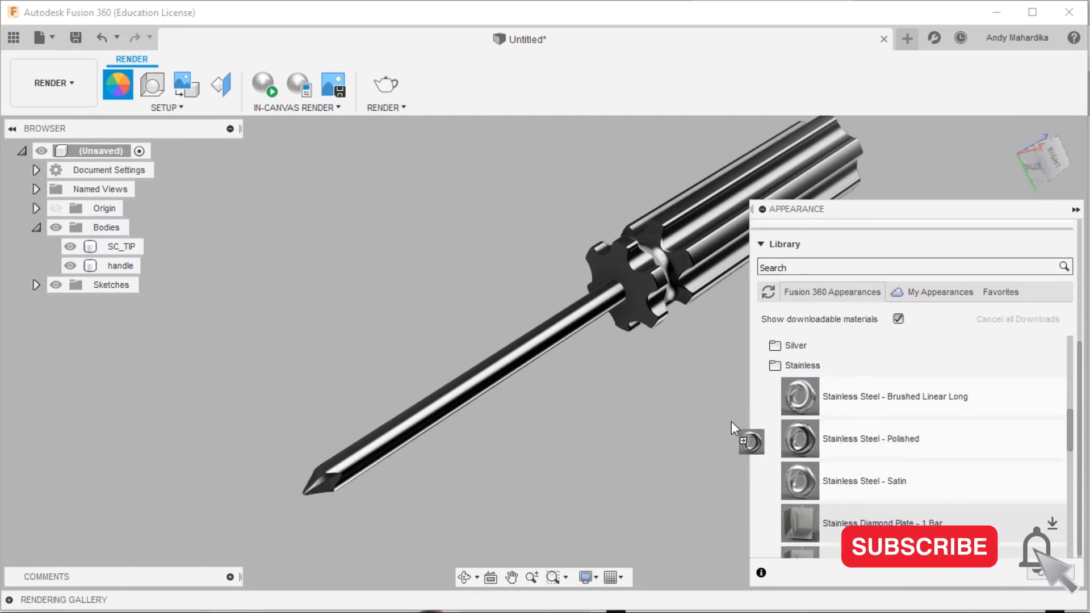
pyautogui.moveTo(626, 393); pyautogui.dragTo(486, 372)
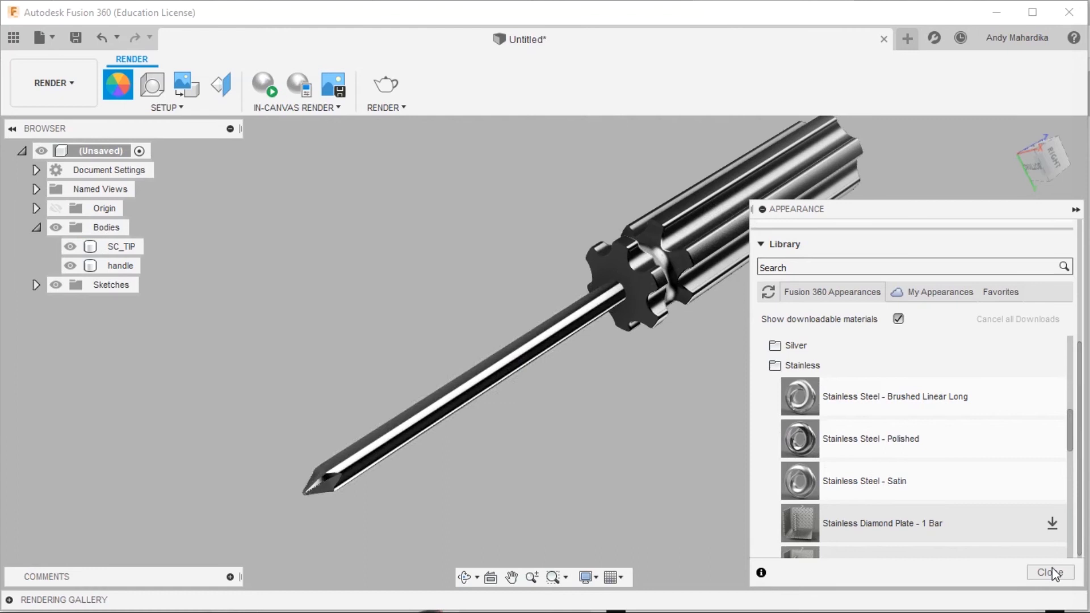
# Collapse the Stainless appearances and expand the Plastic category of the library.
pyautogui.scroll(5, 847, 377)
pyautogui.scroll(-4, 840, 406)
pyautogui.scroll(-3, 839, 406)
pyautogui.click(781, 408)
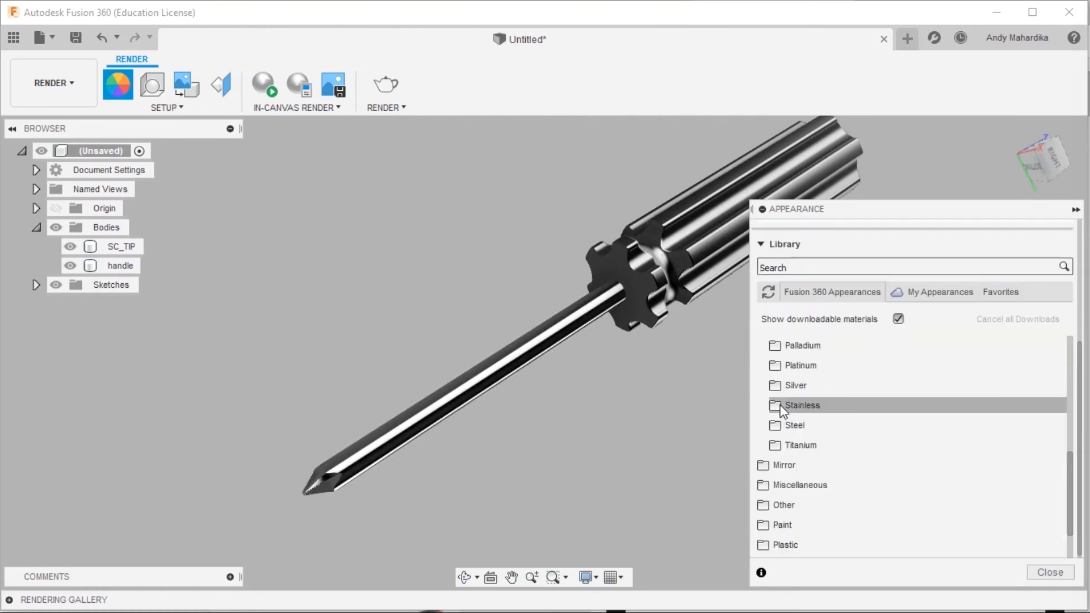
pyautogui.scroll(-3, 817, 472)
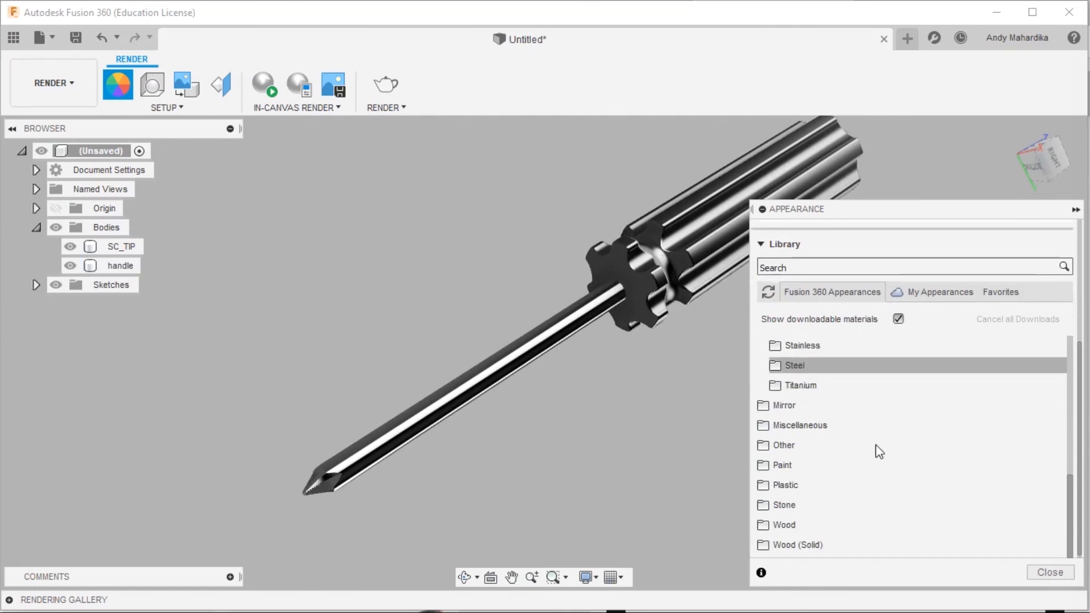
pyautogui.click(780, 487)
# Apply the ABS (White) plastic appearance to the handle body.
pyautogui.scroll(-5, 852, 461)
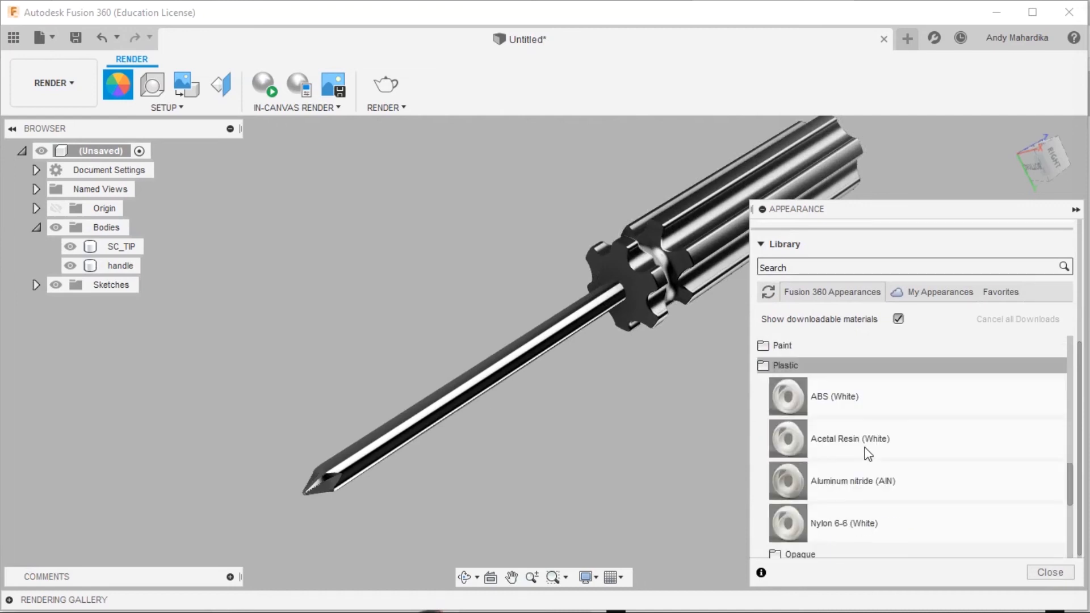
pyautogui.scroll(2, 860, 453)
pyautogui.moveTo(820, 394); pyautogui.dragTo(698, 214)
pyautogui.scroll(-3, 560, 243)
pyautogui.scroll(5, 662, 191)
pyautogui.moveTo(529, 298); pyautogui.dragTo(430, 313, button='middle')
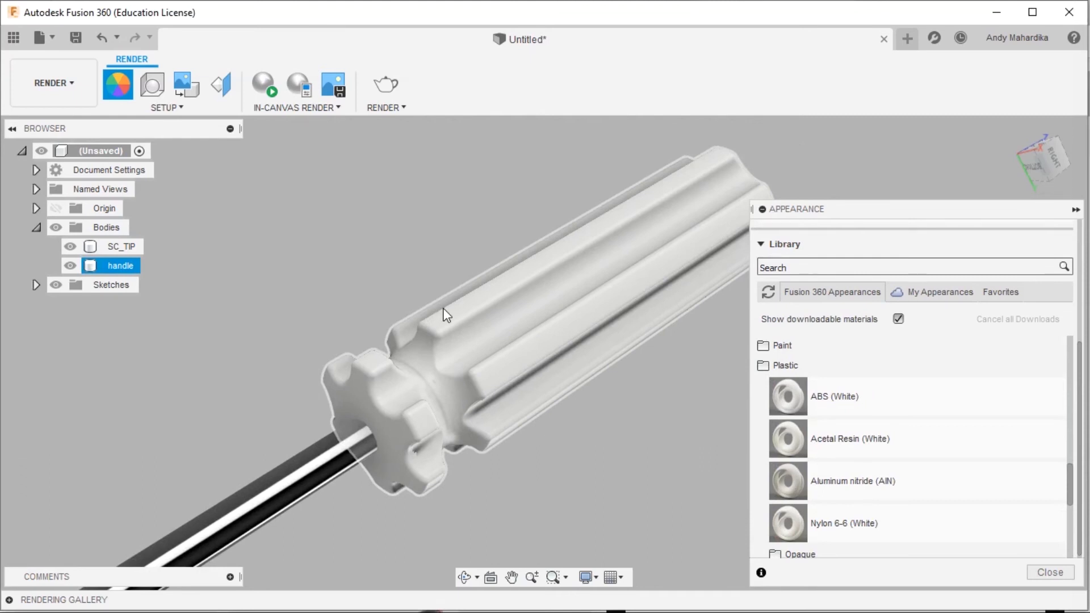
# Edit the design's ABS (White) appearance and recolor it to the blue RGB 0, 109, 193.
pyautogui.scroll(6, 1084, 381)
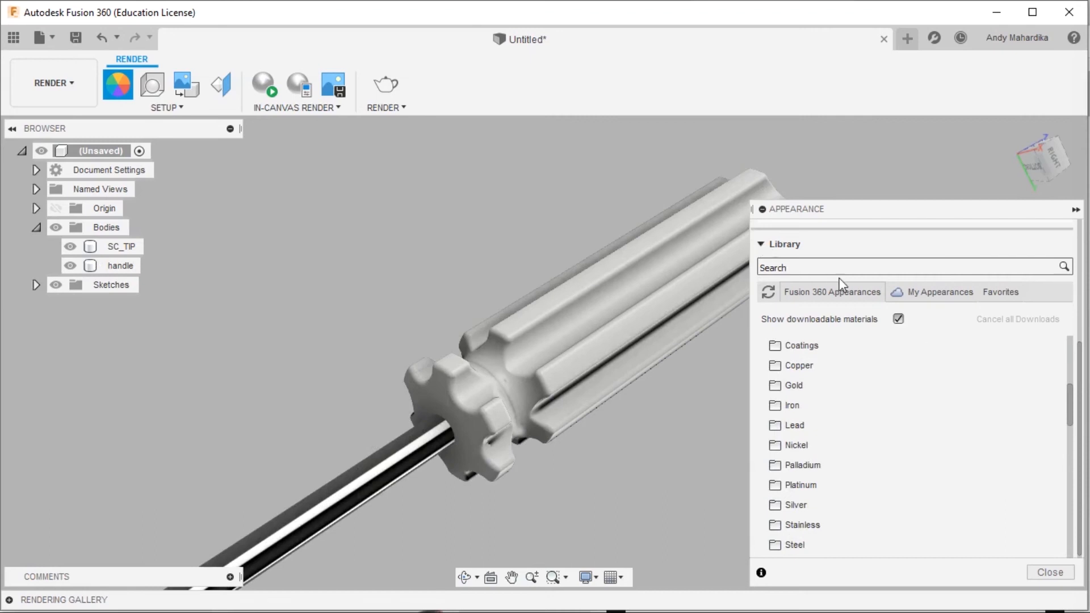
pyautogui.scroll(5, 991, 343)
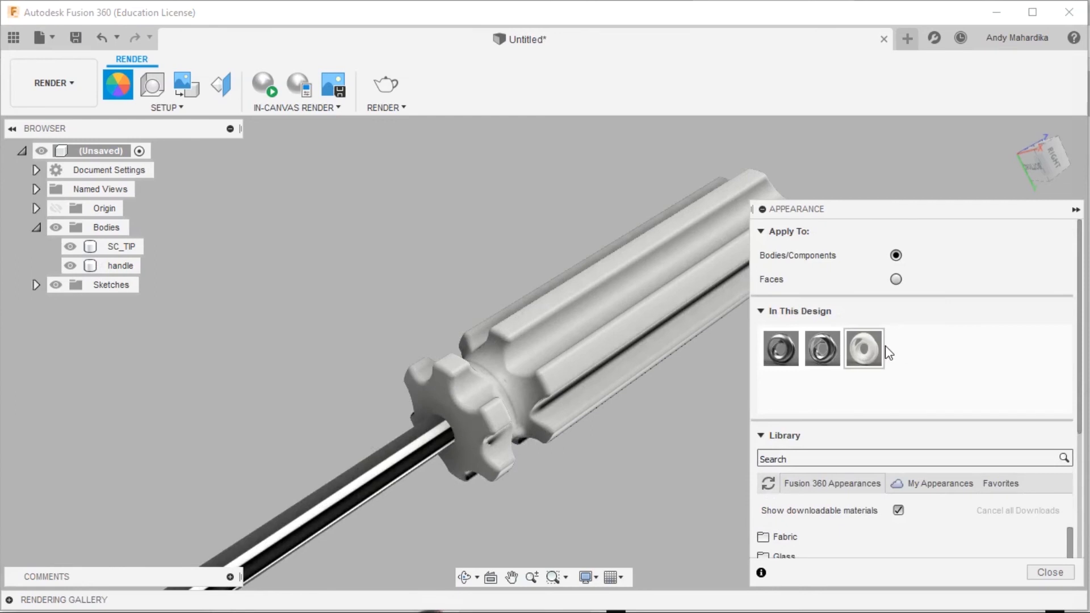
pyautogui.doubleClick(864, 350)
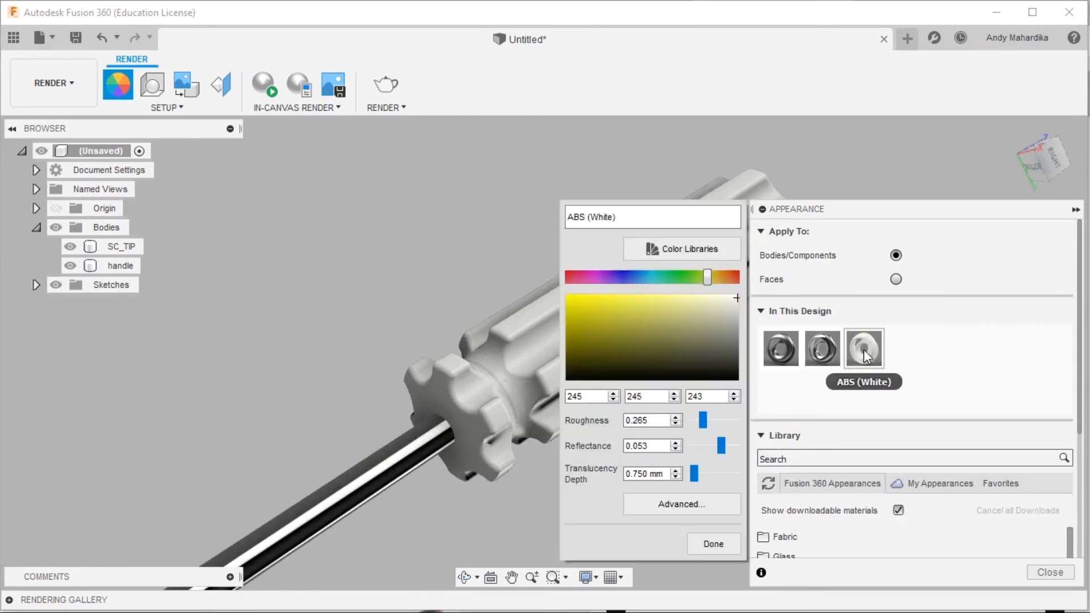
pyautogui.click(587, 277)
pyautogui.click(567, 274)
pyautogui.click(623, 274)
pyautogui.click(628, 273)
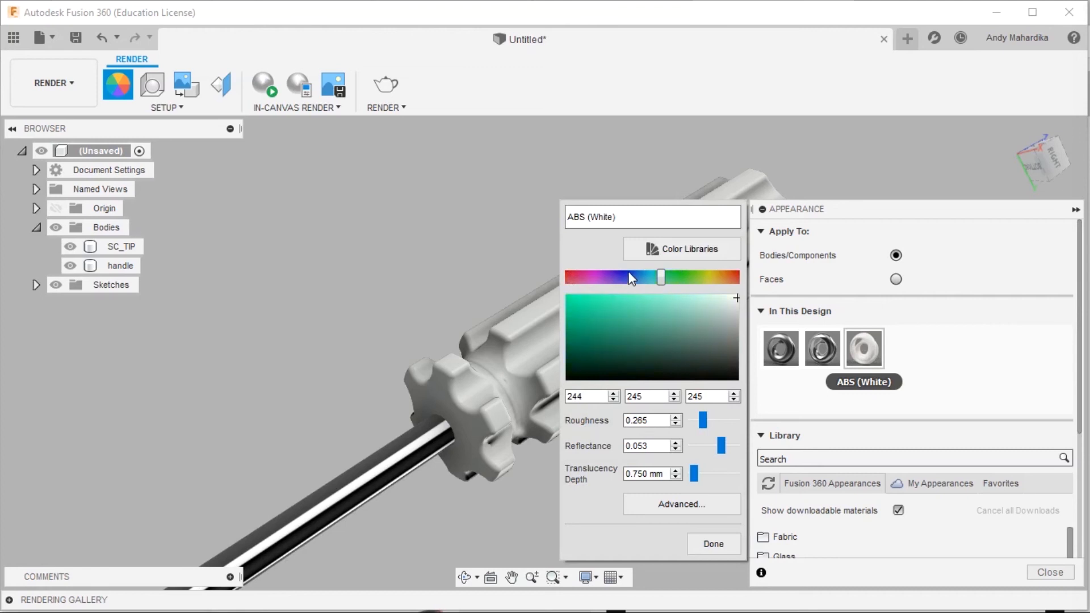
pyautogui.click(625, 276)
pyautogui.click(626, 275)
pyautogui.click(625, 275)
pyautogui.moveTo(582, 315); pyautogui.dragTo(563, 321)
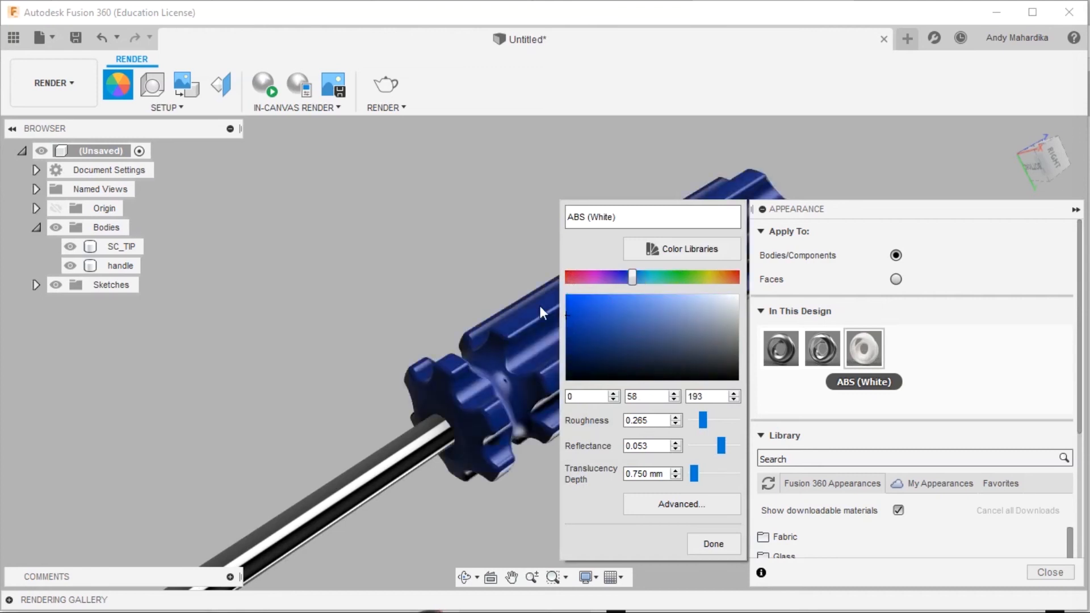
pyautogui.click(639, 277)
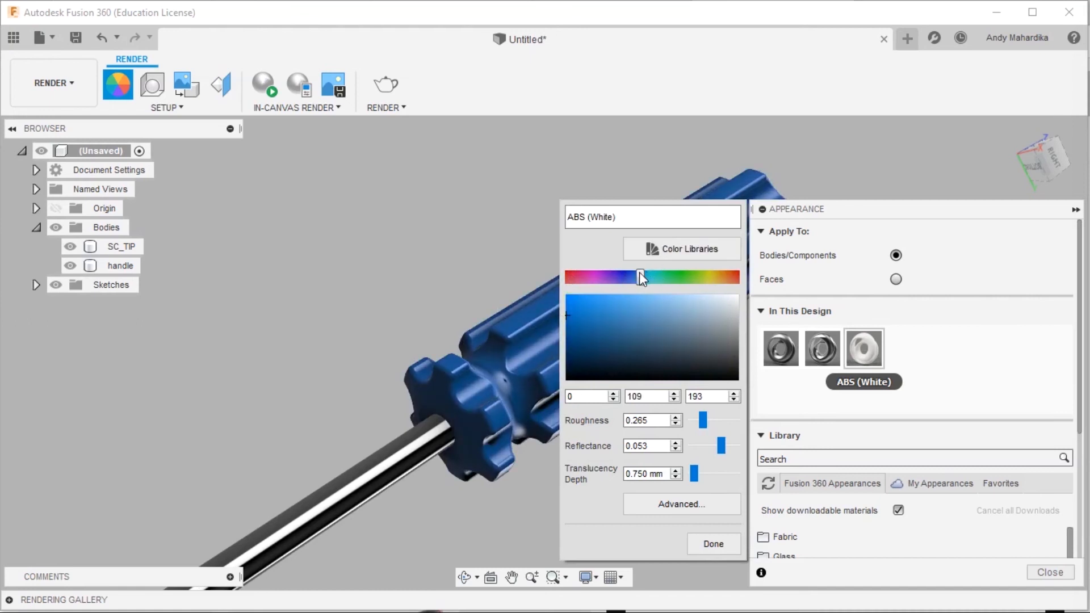
pyautogui.click(709, 543)
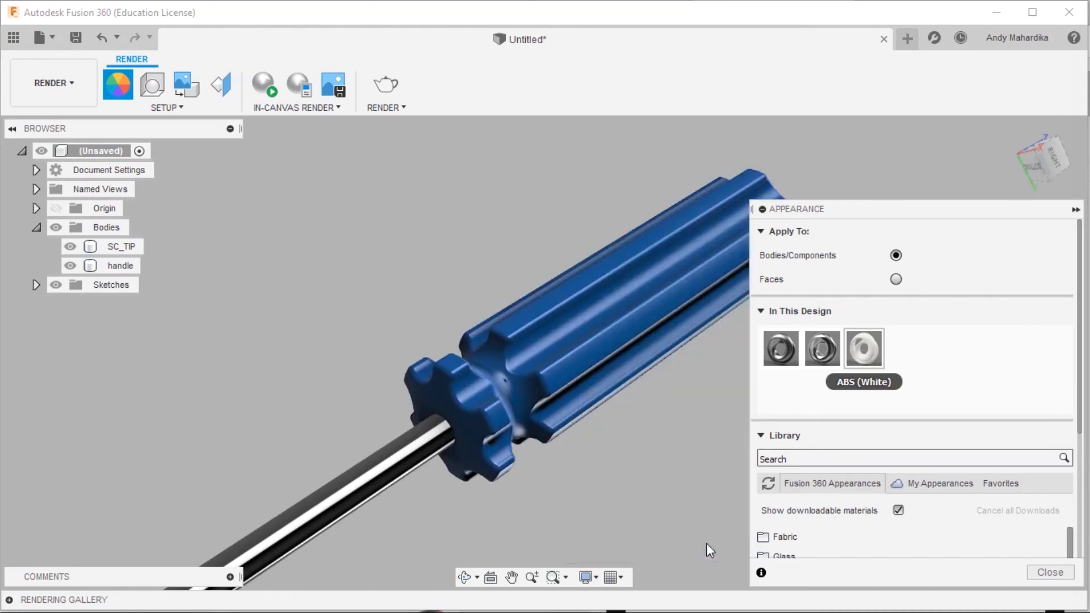
# Duplicate the blue ABS (White) appearance within this design.
pyautogui.rightClick(869, 352)
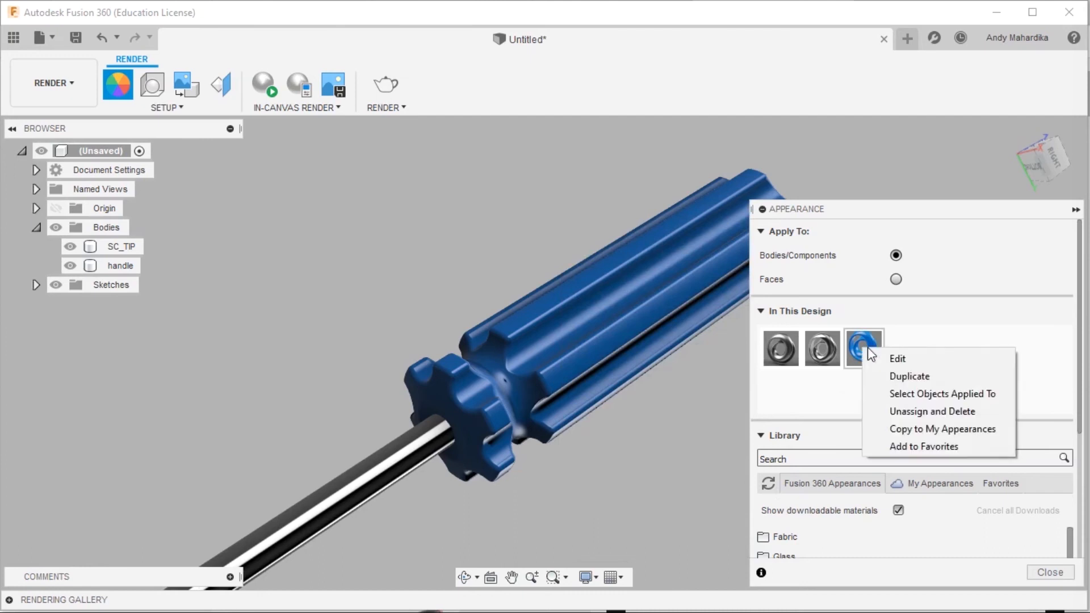
pyautogui.click(945, 328)
pyautogui.rightClick(864, 355)
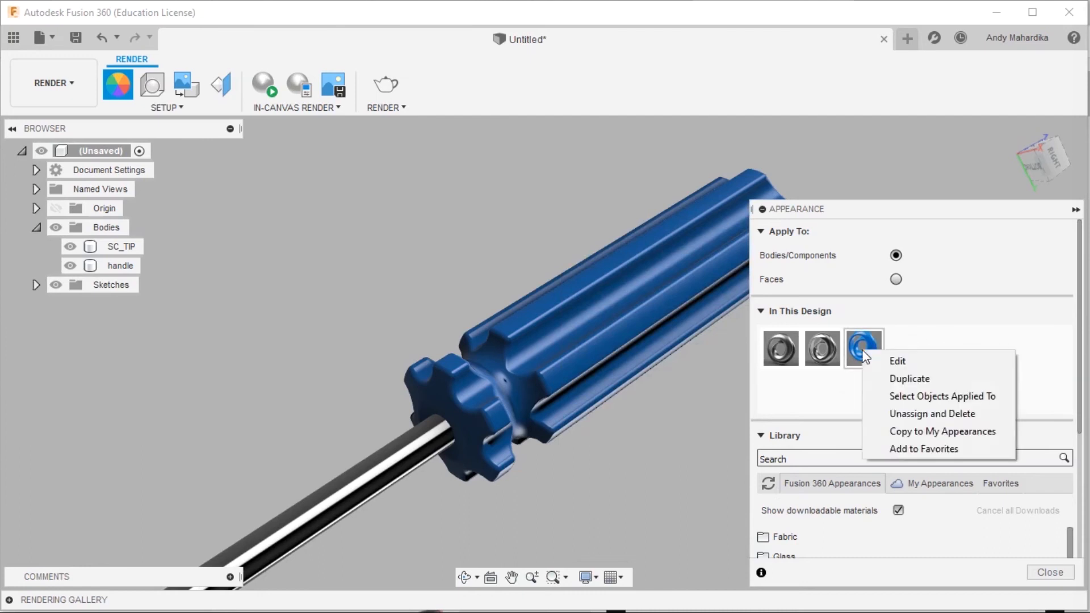
pyautogui.click(900, 379)
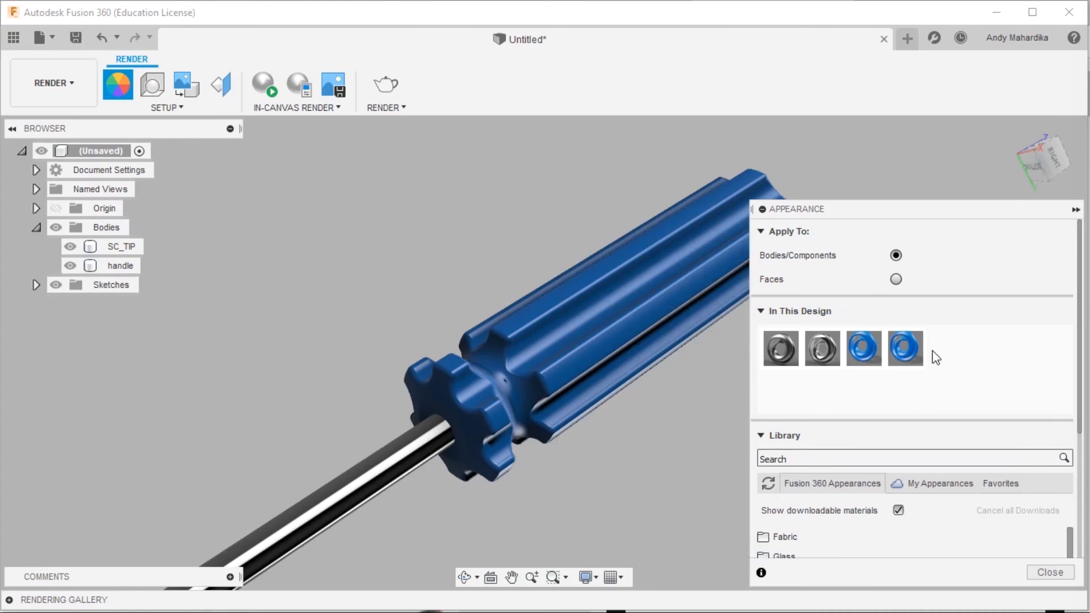
# Edit the duplicated ABS (White) (1) appearance and recolor it to the orange-yellow RGB 255, 174, 0.
pyautogui.doubleClick(911, 347)
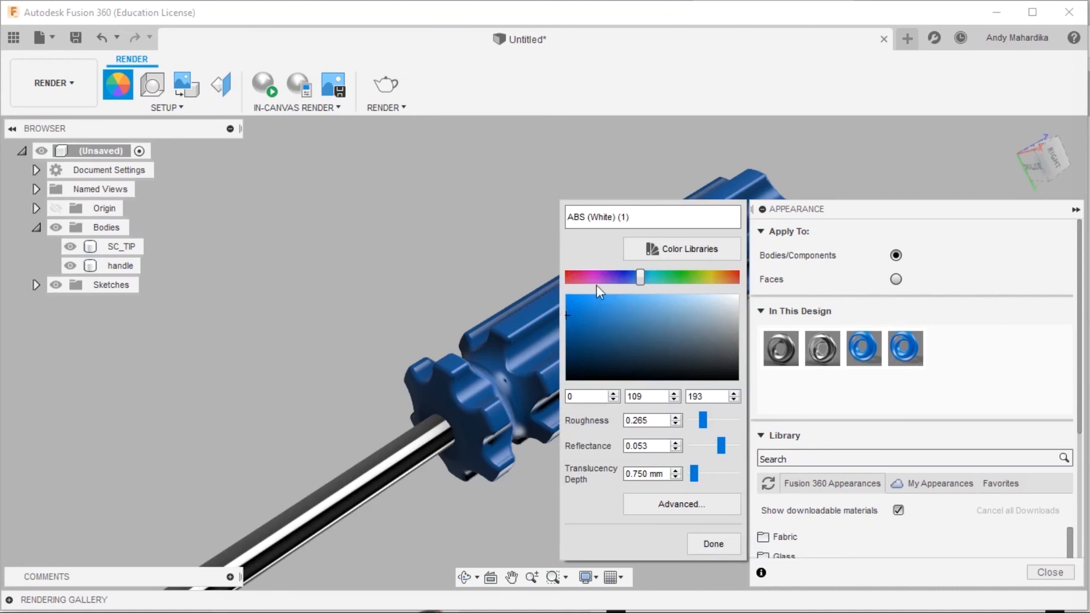
pyautogui.click(694, 278)
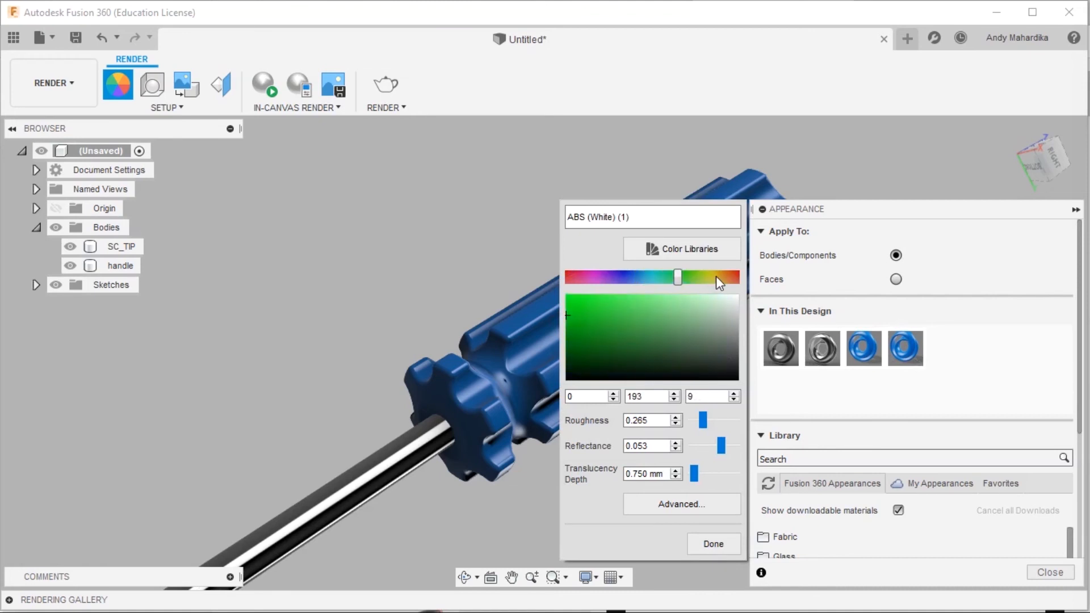
pyautogui.click(716, 277)
pyautogui.moveTo(633, 300); pyautogui.dragTo(556, 295)
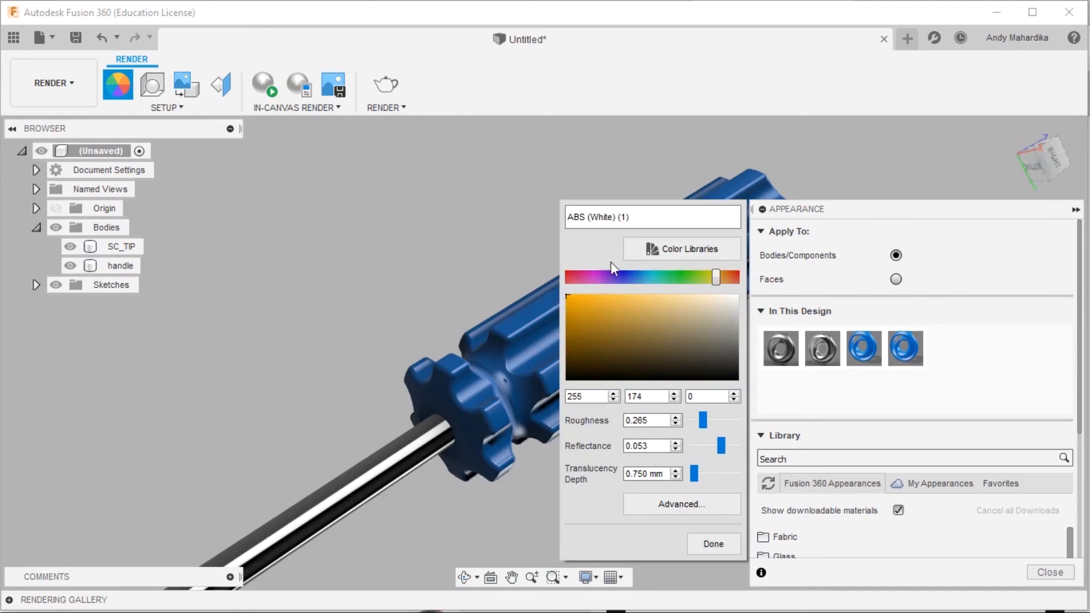
pyautogui.click(714, 541)
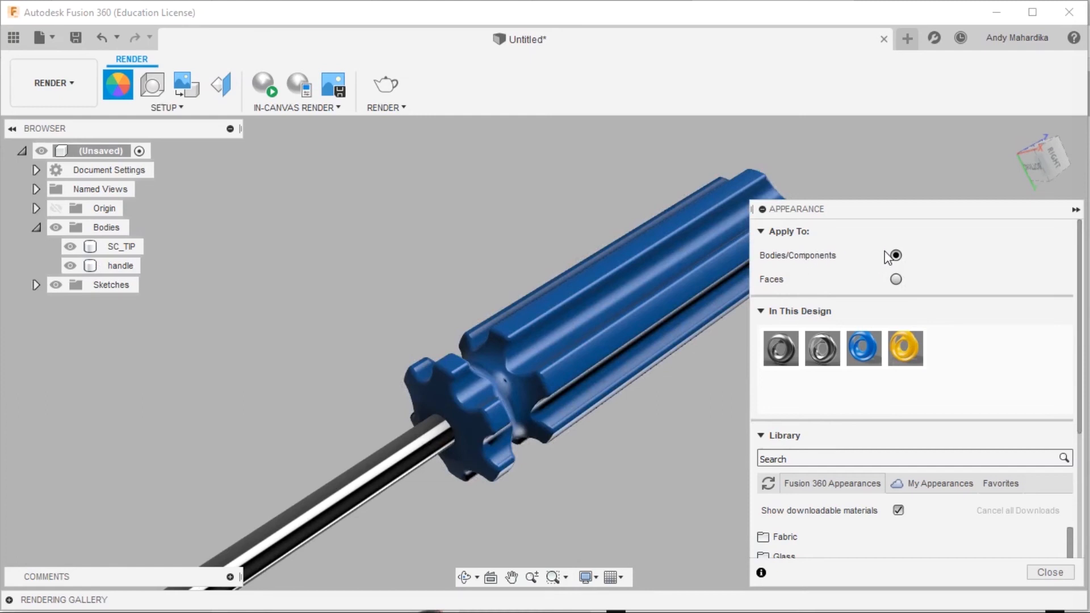
# Switch appearance assignment to faces and apply the orange-yellow ABS to two adjacent handle flutes and their matching collar notches.
pyautogui.click(896, 280)
pyautogui.moveTo(905, 352); pyautogui.dragTo(534, 348)
pyautogui.moveTo(905, 349); pyautogui.dragTo(469, 387)
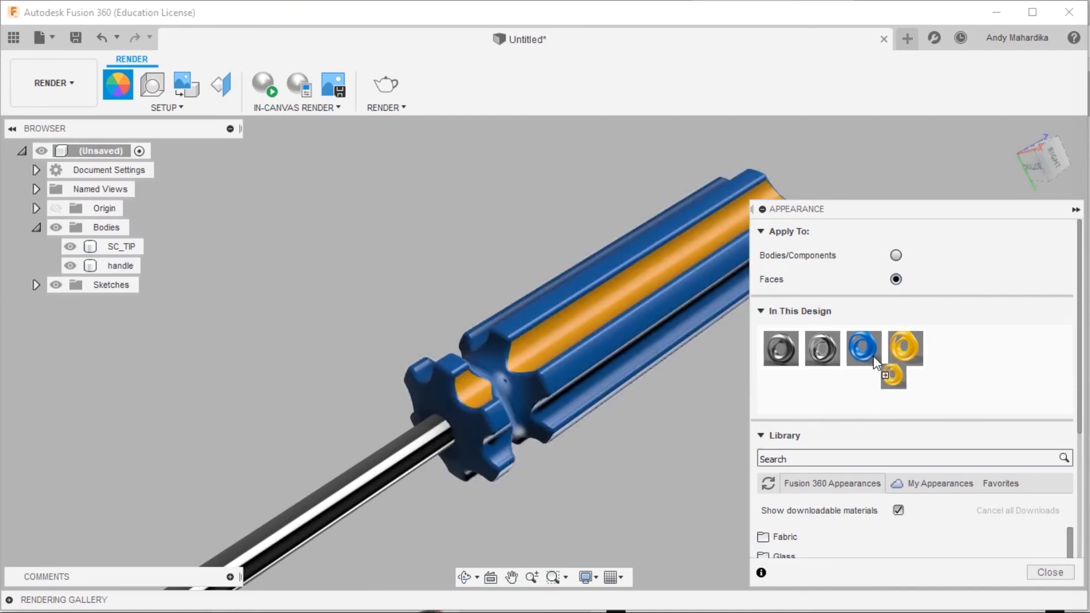
pyautogui.moveTo(873, 355); pyautogui.dragTo(590, 383)
pyautogui.moveTo(905, 349); pyautogui.dragTo(500, 445)
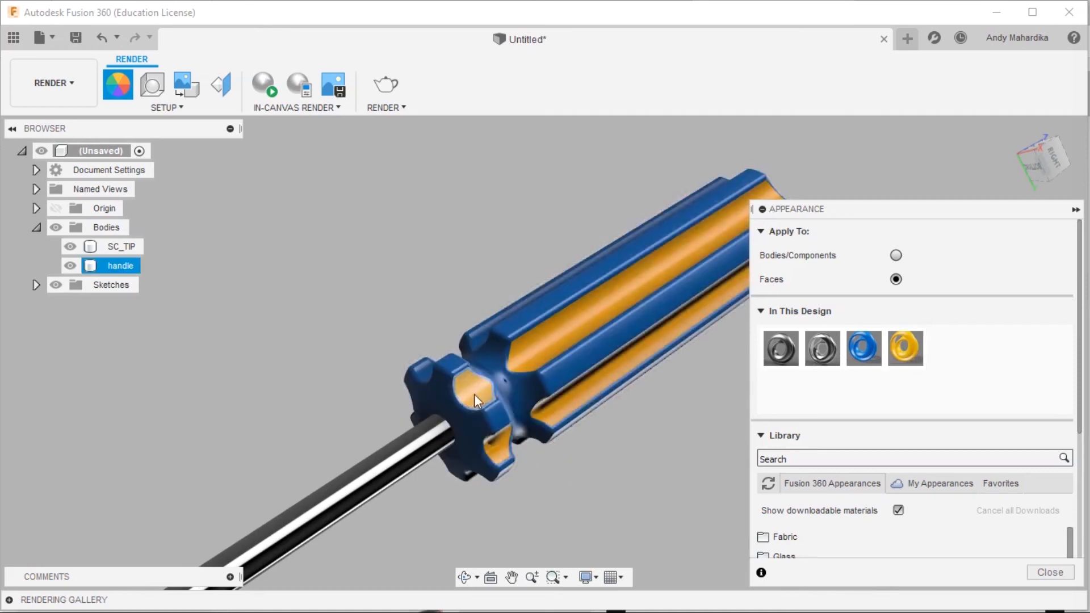
# Apply the orange-yellow ABS appearance to the next two handle flutes and their collar notches.
pyautogui.keyDown('shift'); pyautogui.moveTo(407, 384); pyautogui.dragTo(539, 369, button='middle'); pyautogui.keyUp('shift')
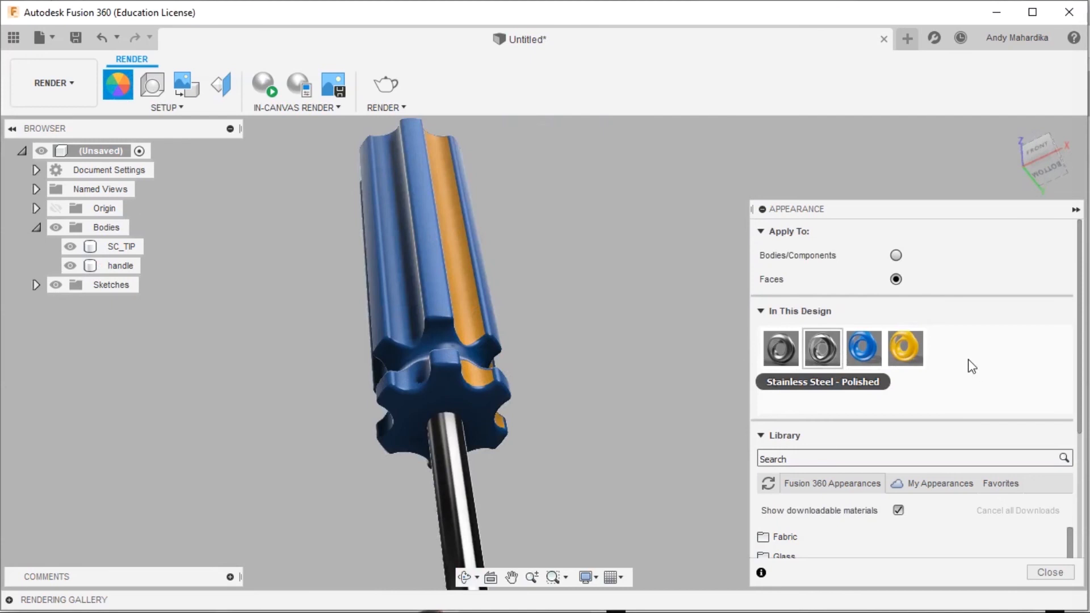
pyautogui.moveTo(903, 348); pyautogui.dragTo(397, 285)
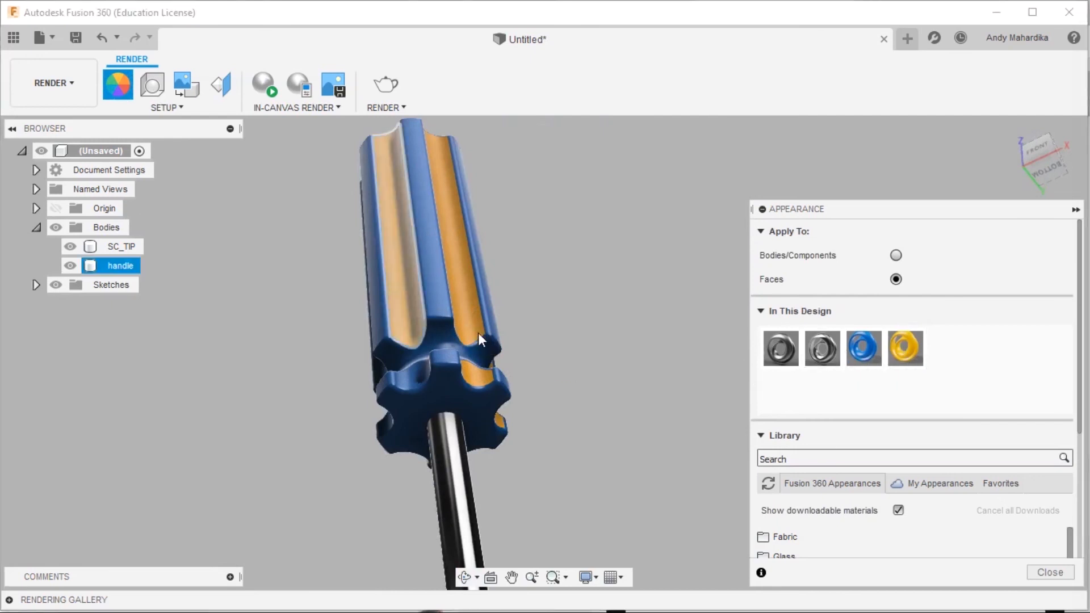
pyautogui.moveTo(919, 359); pyautogui.dragTo(404, 378)
pyautogui.keyDown('shift'); pyautogui.moveTo(359, 314); pyautogui.dragTo(438, 274, button='middle'); pyautogui.keyUp('shift')
pyautogui.moveTo(898, 354); pyautogui.dragTo(441, 393)
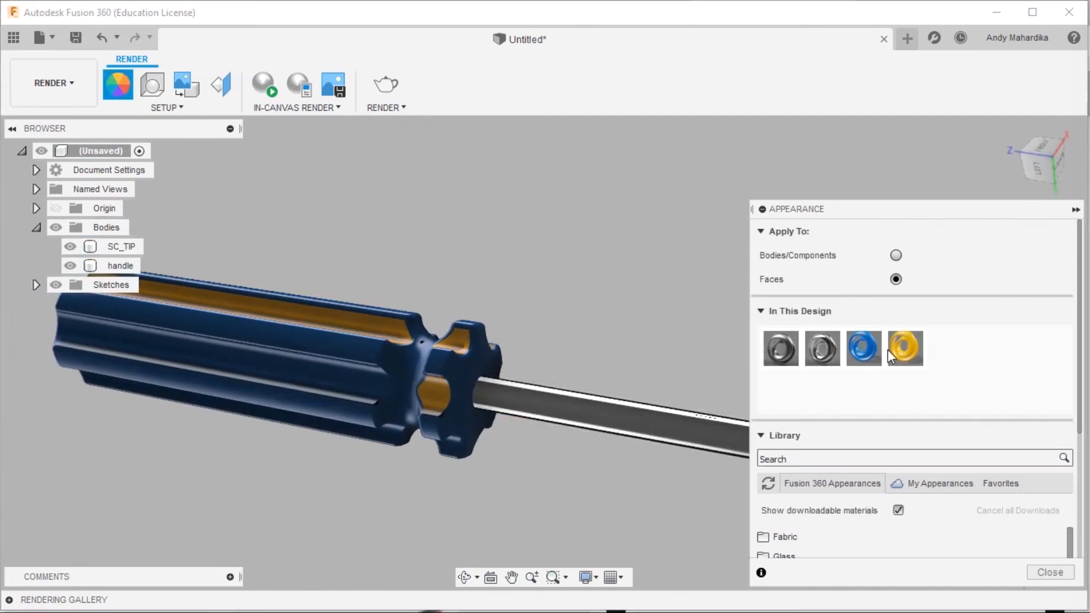
pyautogui.moveTo(526, 400); pyautogui.dragTo(327, 387)
# Apply the orange-yellow ABS appearance to the last two flutes and collar notches, and finish the appearance assignment.
pyautogui.keyDown('shift'); pyautogui.moveTo(332, 394); pyautogui.dragTo(353, 312, button='middle'); pyautogui.keyUp('shift')
pyautogui.moveTo(904, 347); pyautogui.dragTo(443, 409)
pyautogui.moveTo(898, 353); pyautogui.dragTo(338, 435)
pyautogui.keyDown('shift'); pyautogui.moveTo(336, 454); pyautogui.dragTo(323, 369, button='middle'); pyautogui.keyUp('shift')
pyautogui.moveTo(904, 347); pyautogui.dragTo(442, 415)
pyautogui.moveTo(902, 349); pyautogui.dragTo(328, 433)
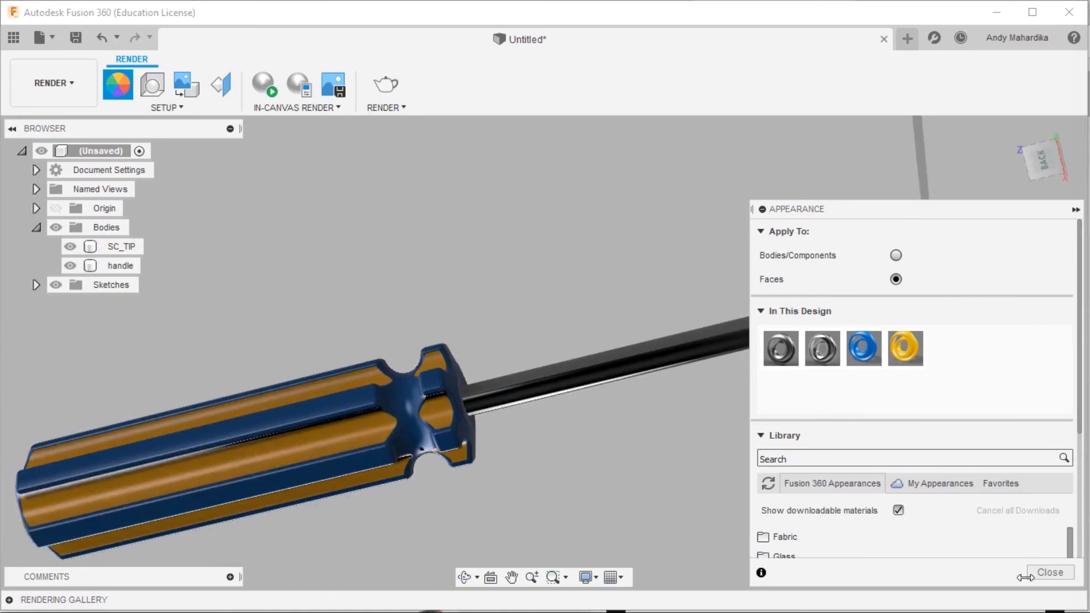
pyautogui.click(1051, 572)
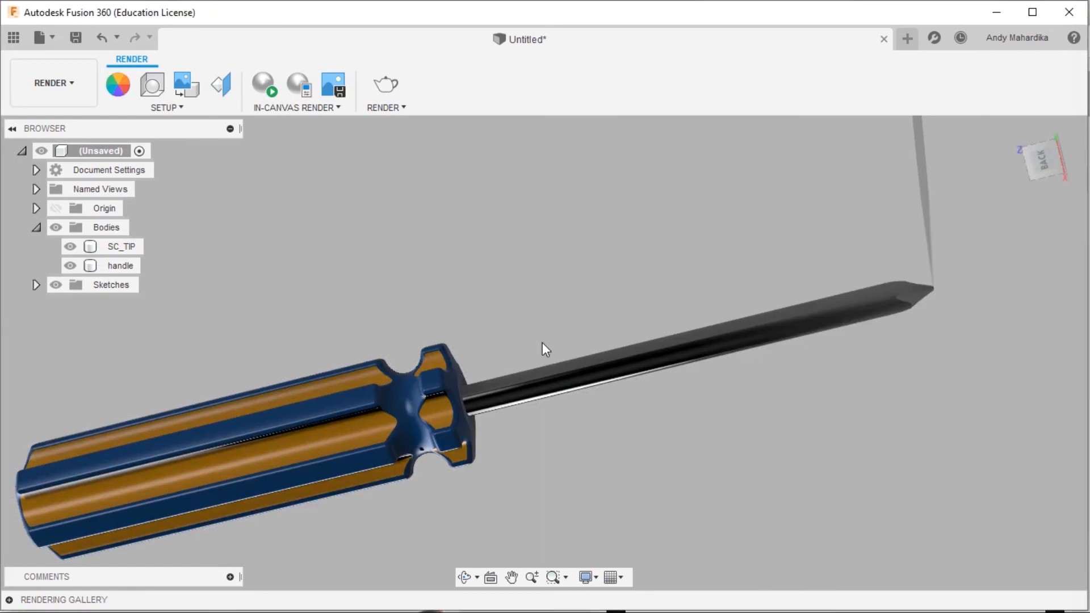
# Frame the whole screwdriver diagonally for rendering, with the tip toward the viewer and the handle behind.
pyautogui.scroll(-5, 492, 332)
pyautogui.keyDown('shift'); pyautogui.moveTo(536, 365); pyautogui.dragTo(379, 336, button='middle'); pyautogui.keyUp('shift')
pyautogui.scroll(4, 335, 315)
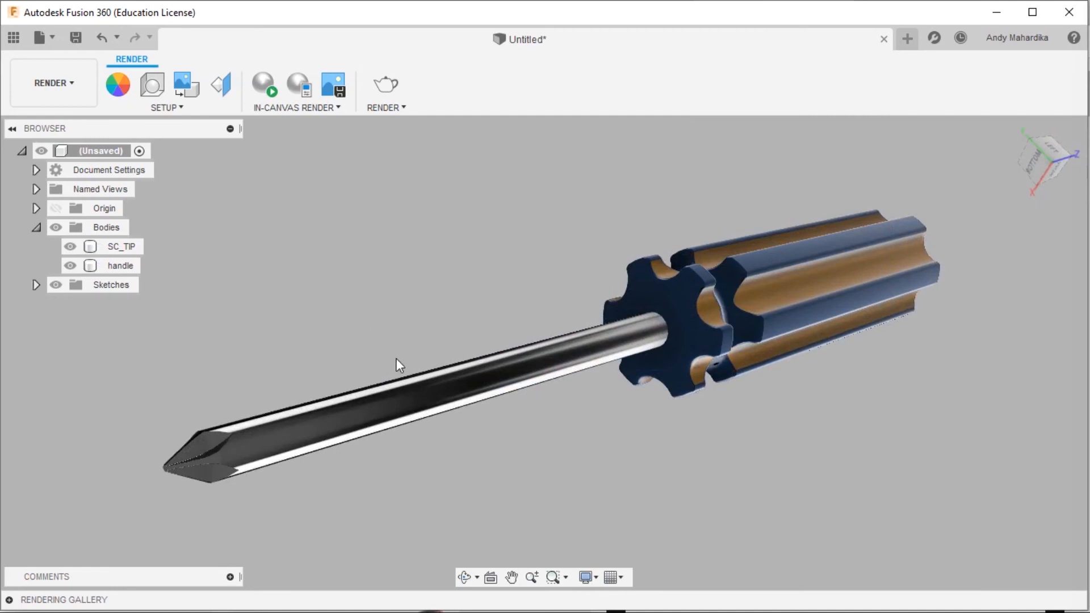
pyautogui.moveTo(395, 360)
pyautogui.keyDown('shift'); pyautogui.mouseDown(button='middle')
pyautogui.moveTo(387, 372)
pyautogui.moveTo(397, 369)
pyautogui.mouseUp(button='middle'); pyautogui.keyUp('shift')
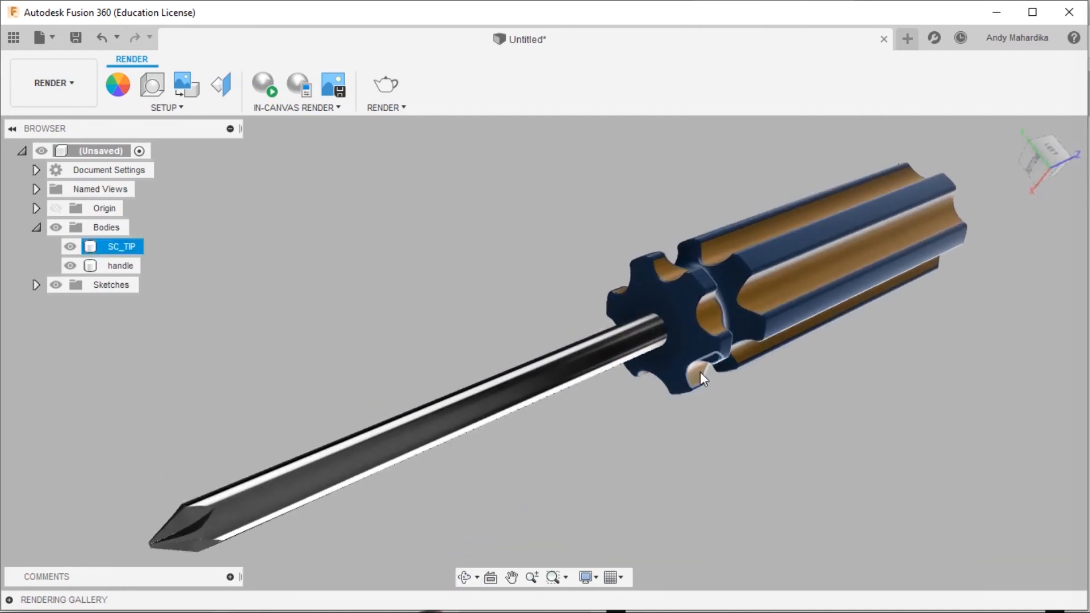
pyautogui.scroll(-5, 693, 369)
pyautogui.scroll(6, 631, 393)
pyautogui.scroll(-2, 652, 358)
pyautogui.moveTo(657, 355); pyautogui.dragTo(611, 288, button='middle')
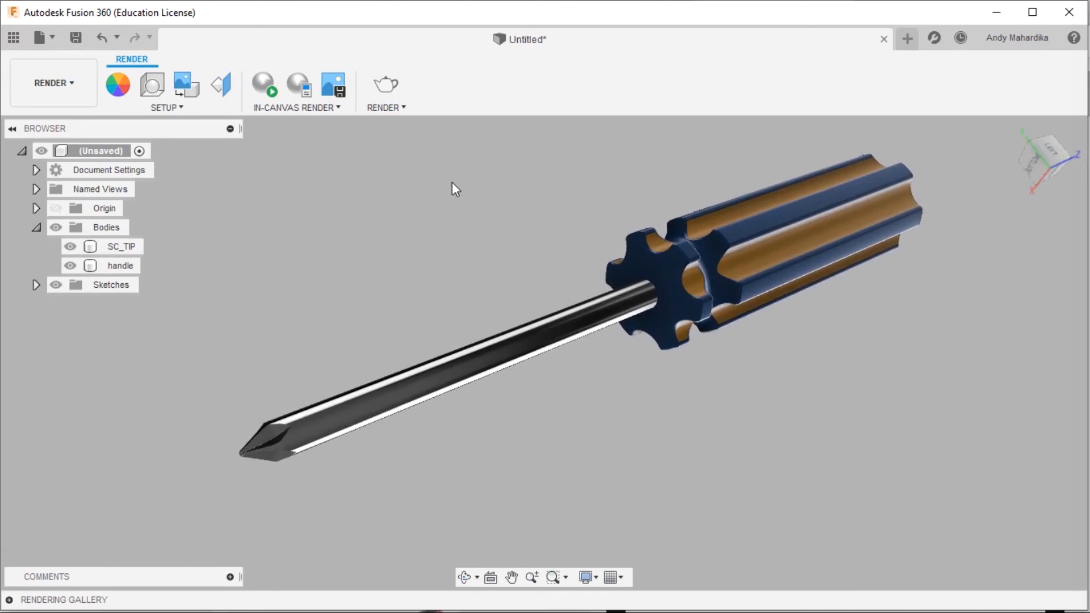
# Save the design as "Philips screwdriver" in the Fusion360 tutorial content folder so that it can be rendered.
pyautogui.click(396, 87)
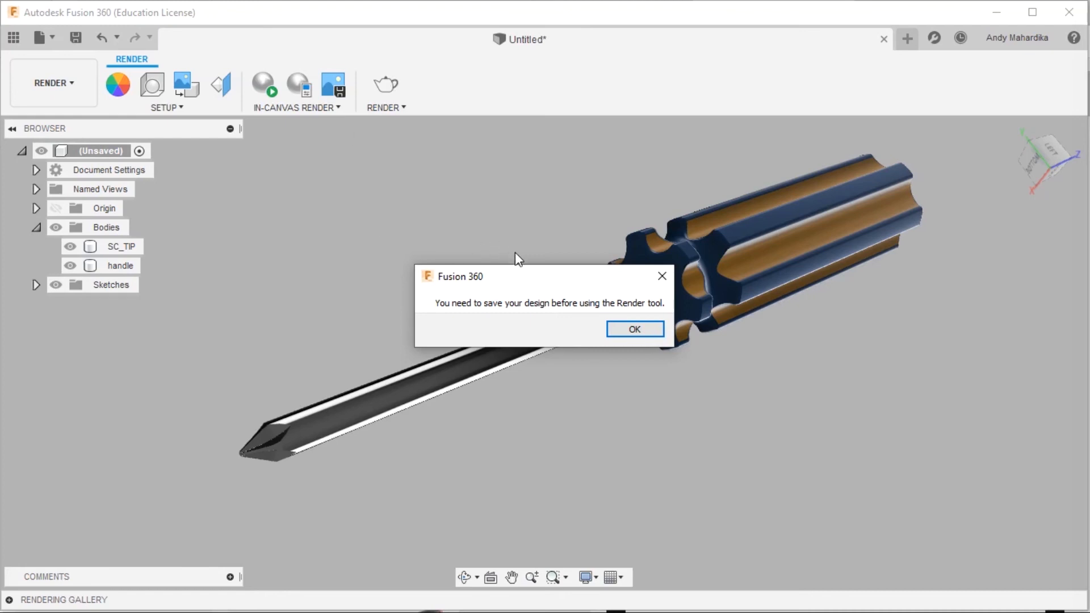
pyautogui.click(633, 331)
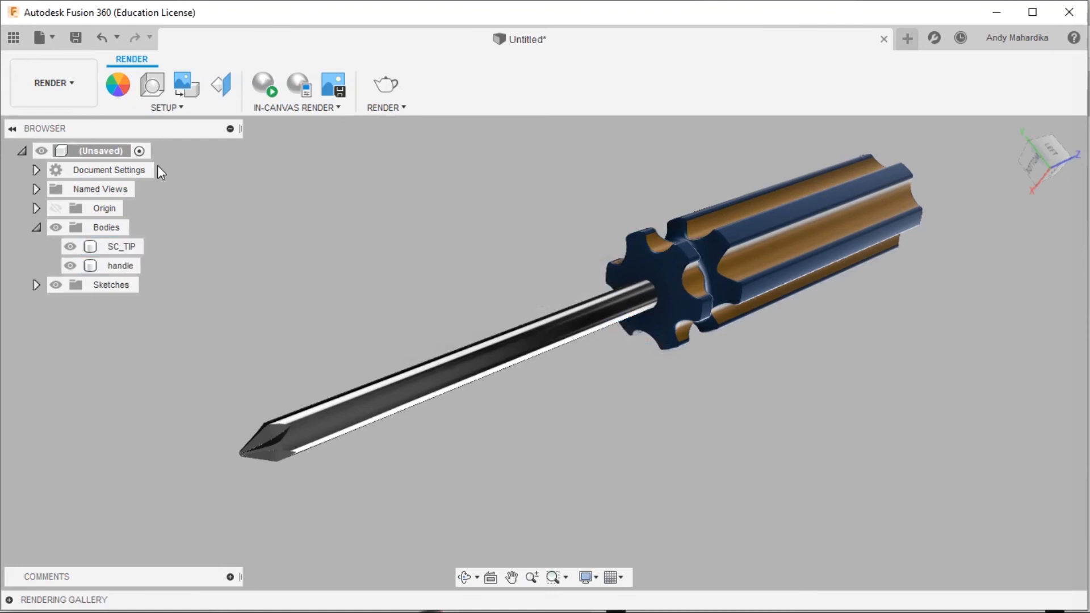
pyautogui.click(53, 38)
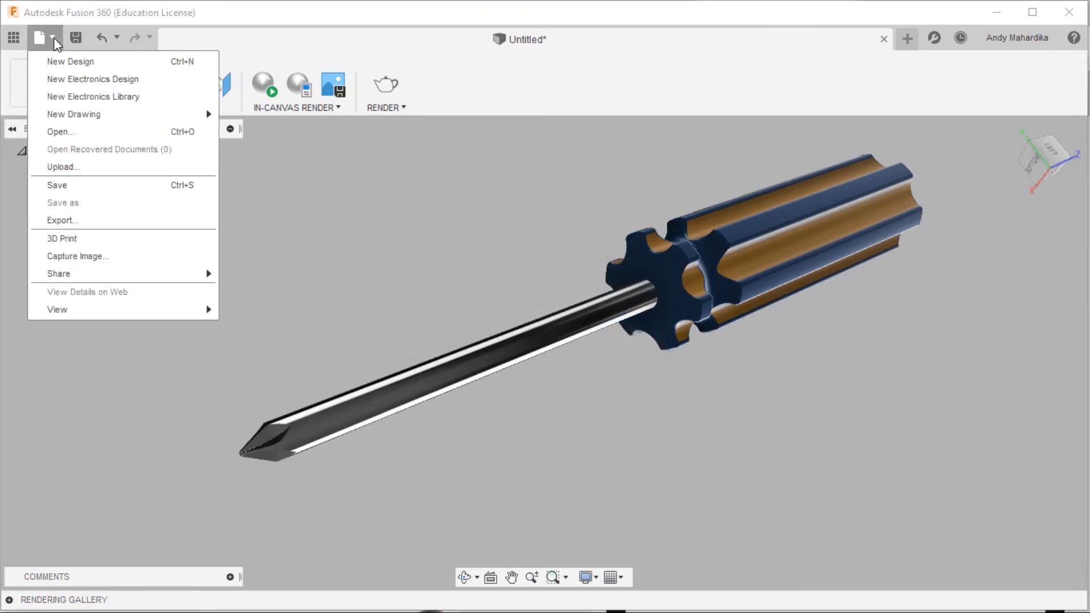
pyautogui.click(85, 188)
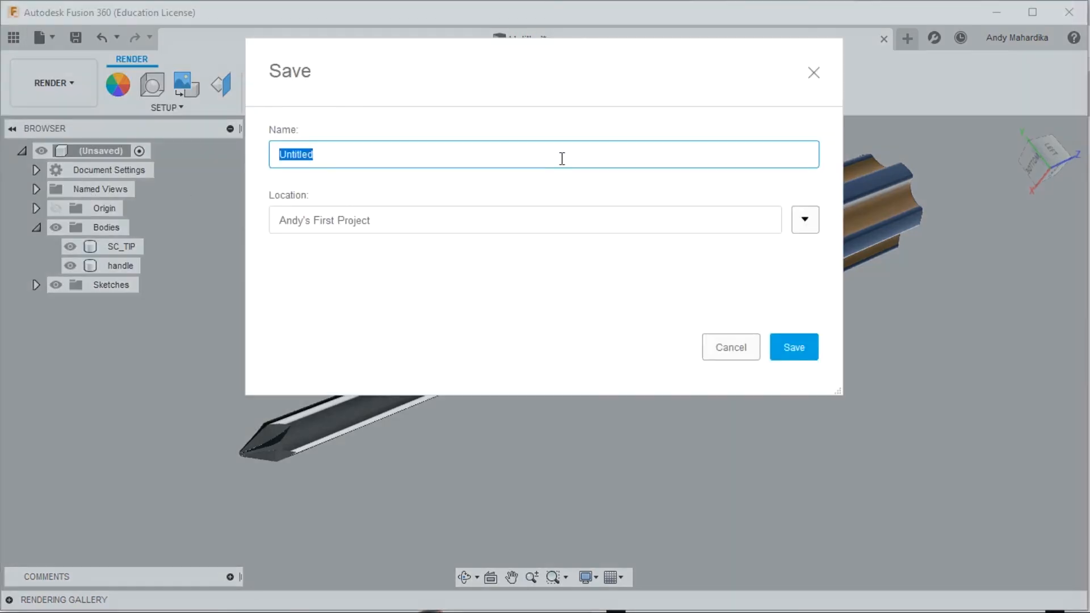
pyautogui.write('Philips screwdriver')
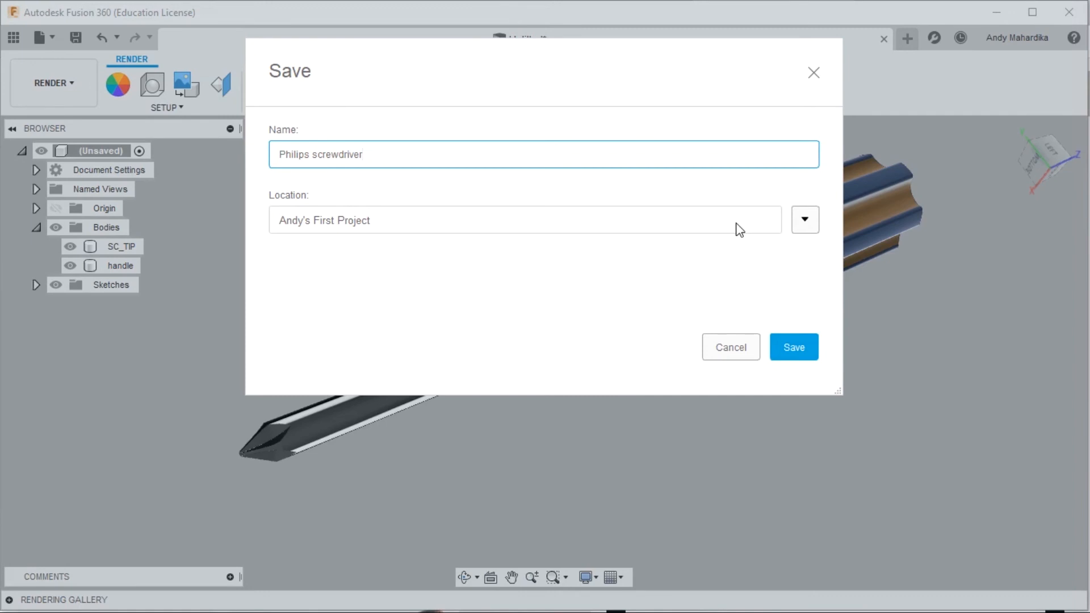
pyautogui.click(813, 222)
pyautogui.scroll(-1, 550, 474)
pyautogui.doubleClick(528, 511)
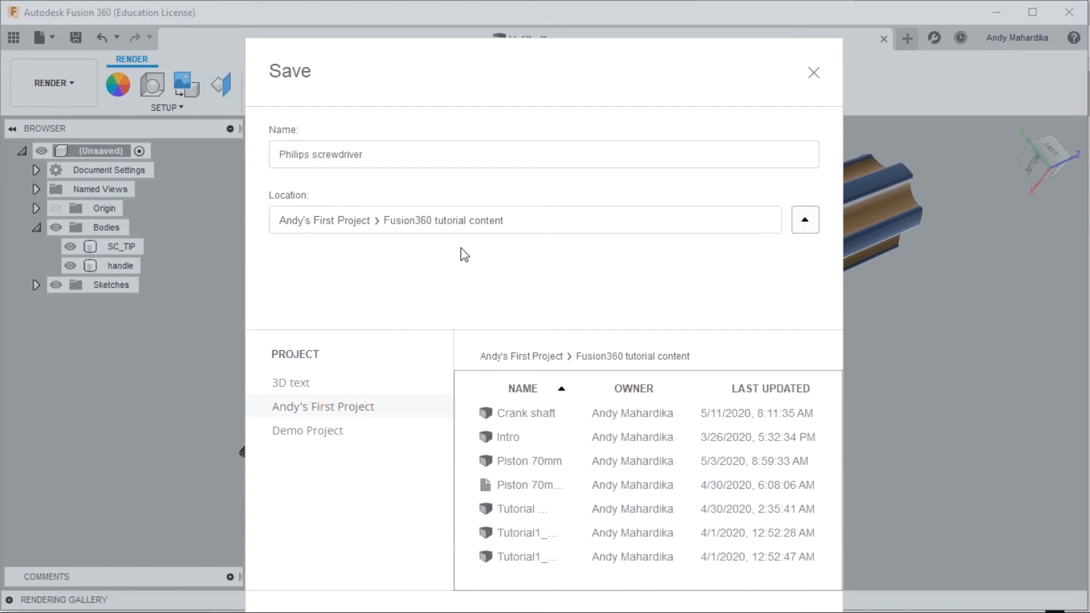
pyautogui.moveTo(639, 53); pyautogui.dragTo(632, 9)
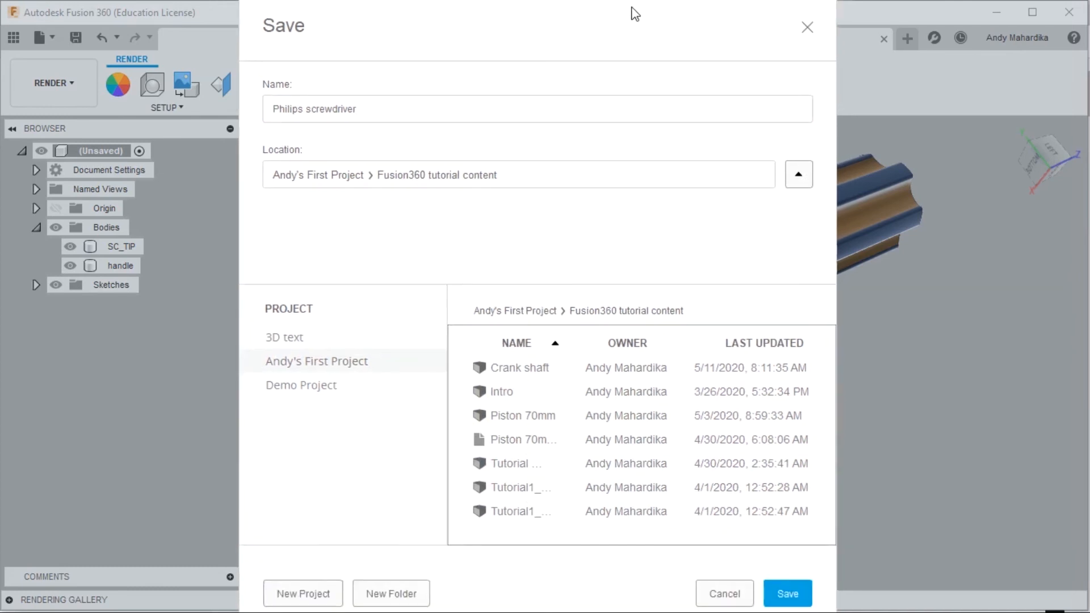
pyautogui.click(787, 593)
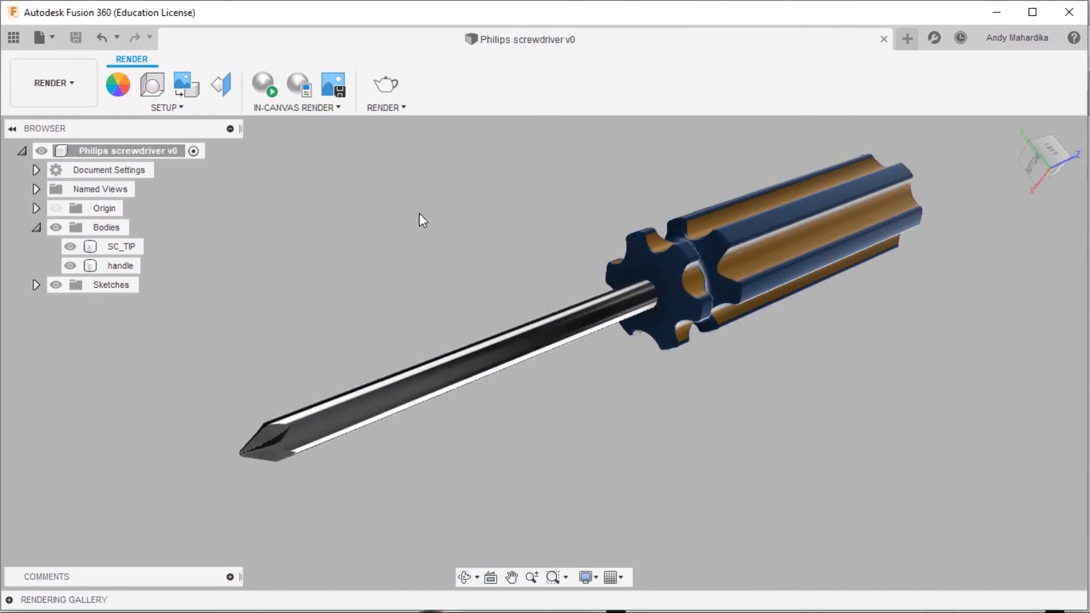
# Render the screwdriver at the 5x7" 300PPI print size with the Cloud Renderer at Final quality.
pyautogui.click(389, 84)
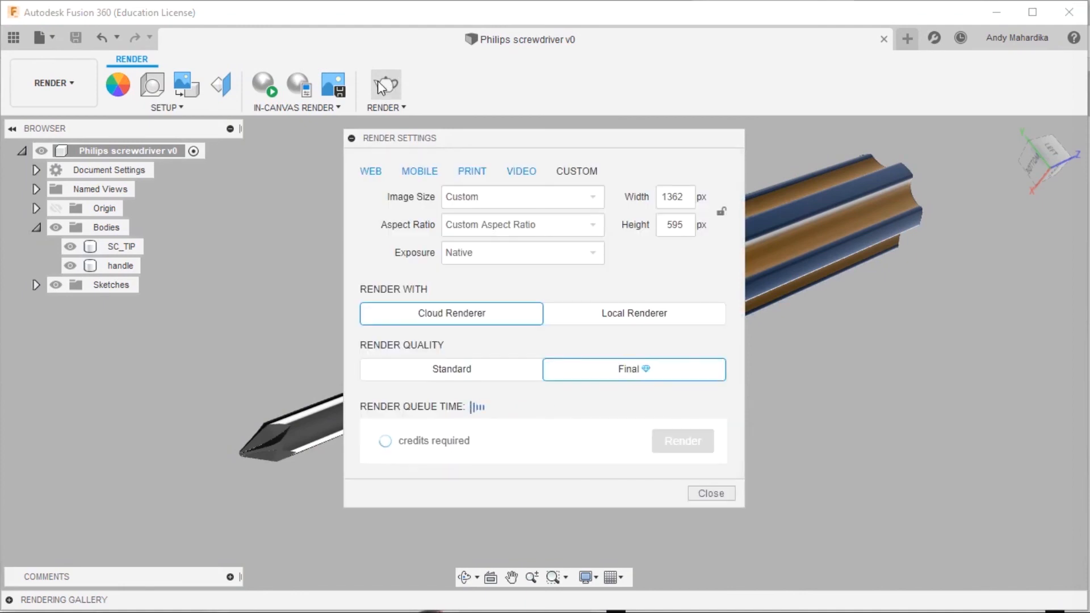
pyautogui.moveTo(486, 150); pyautogui.dragTo(529, 97)
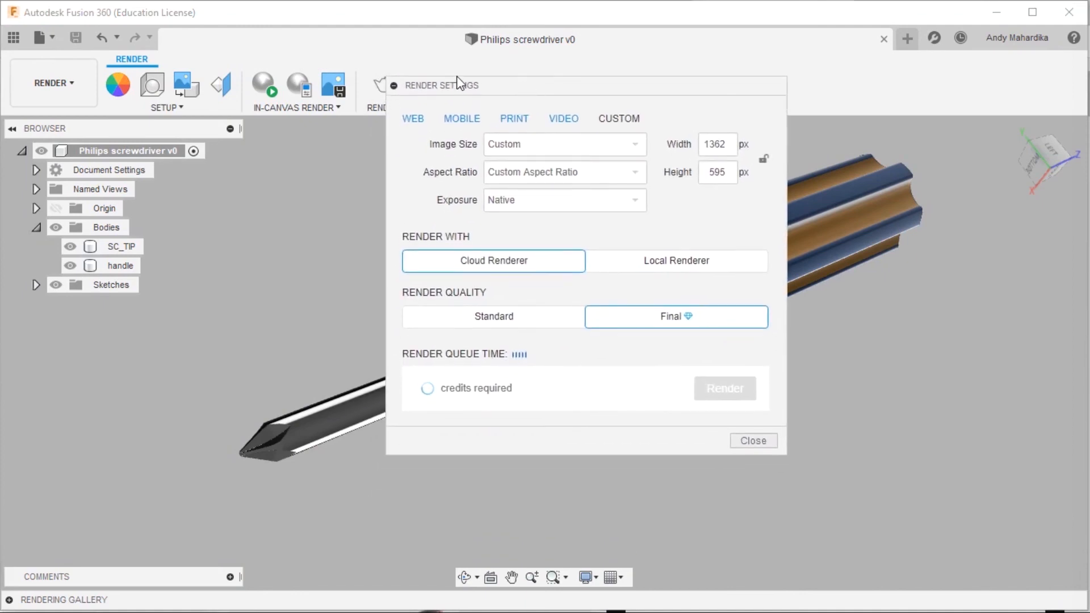
pyautogui.click(518, 120)
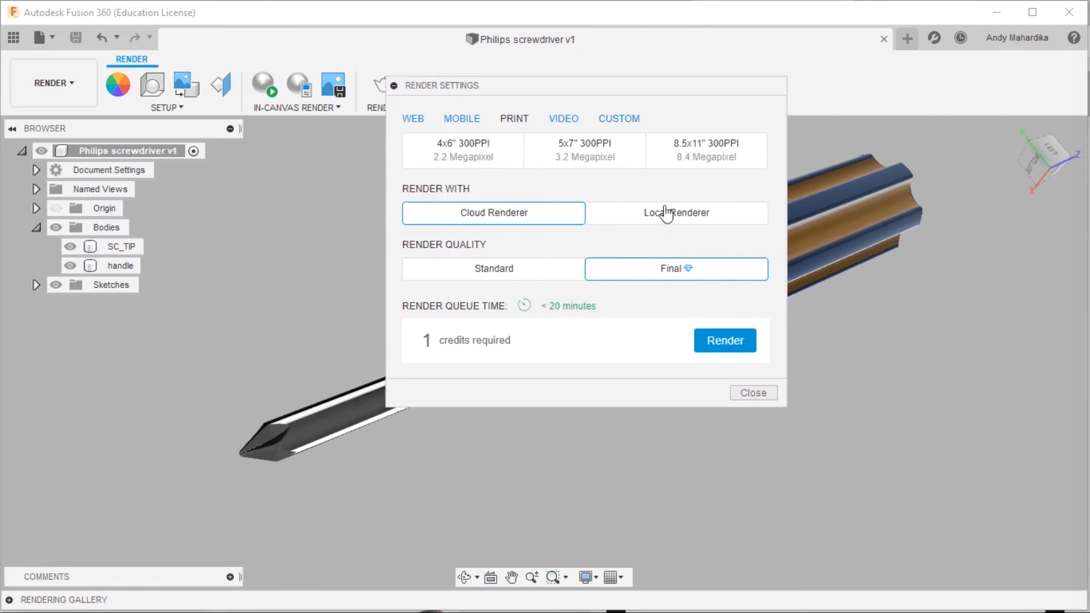
pyautogui.moveTo(613, 90); pyautogui.dragTo(583, 93)
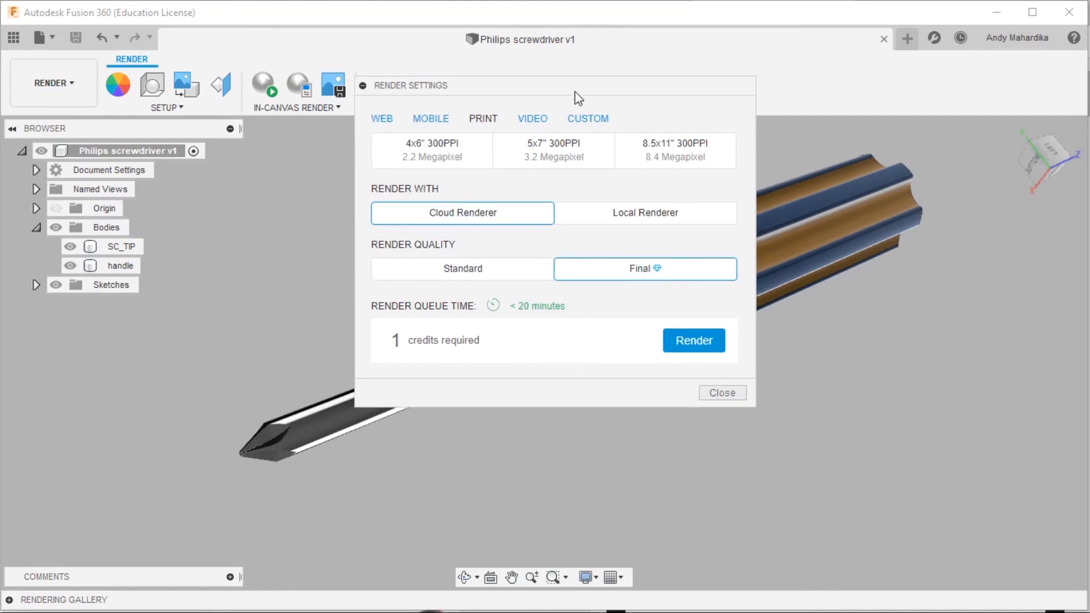
pyautogui.click(549, 154)
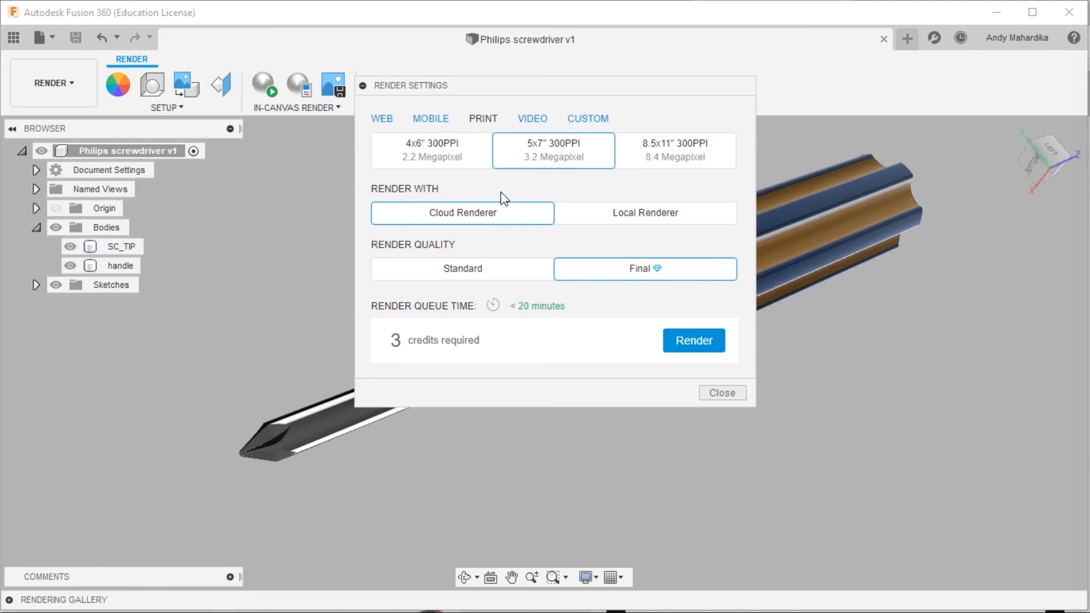
pyautogui.click(479, 217)
pyautogui.moveTo(518, 87); pyautogui.dragTo(467, 92)
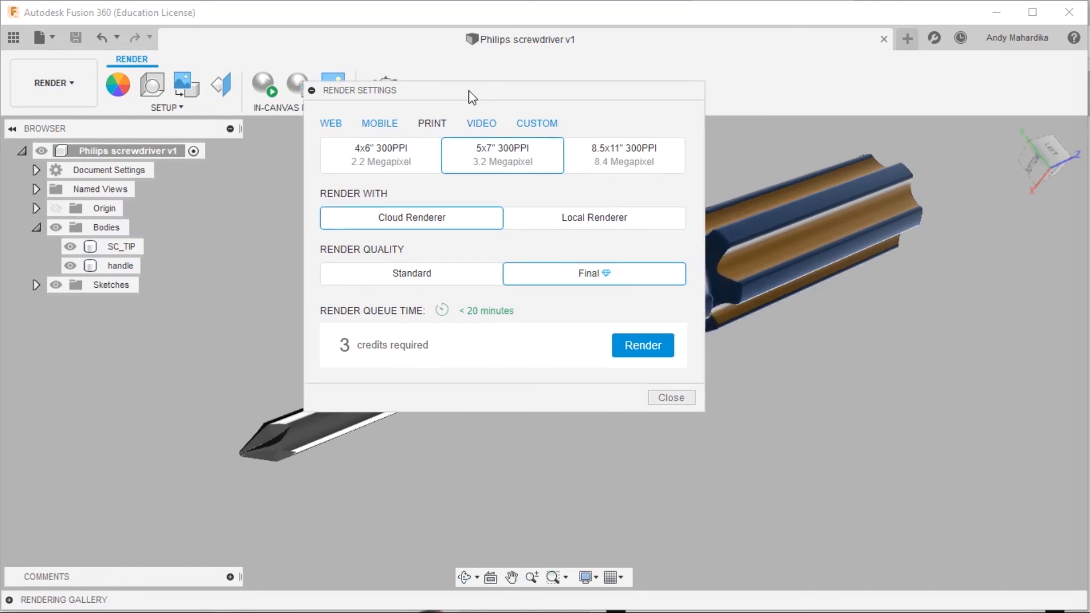
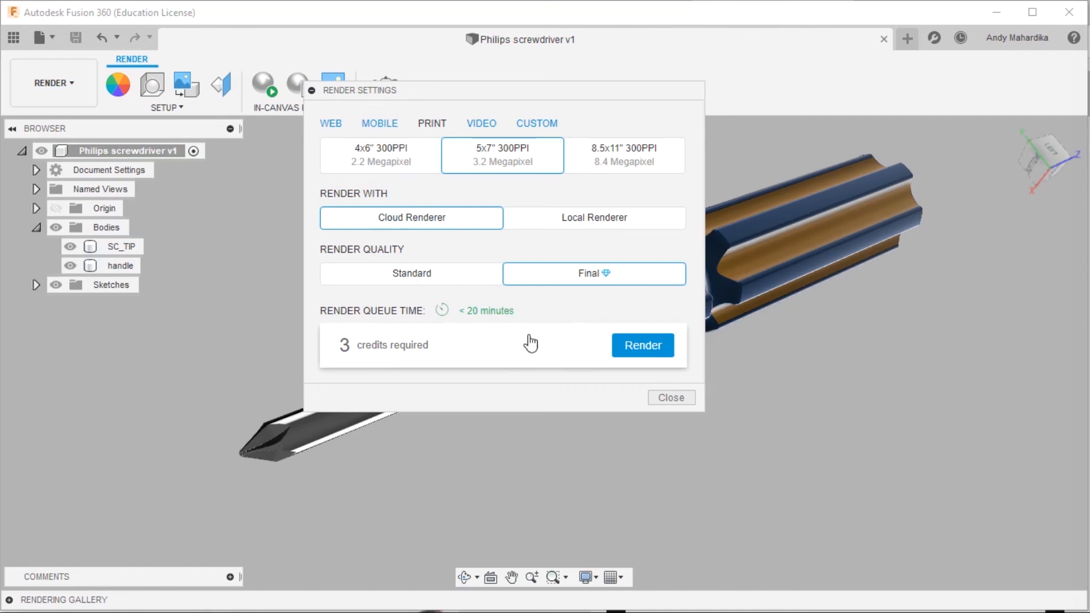
pyautogui.click(653, 352)
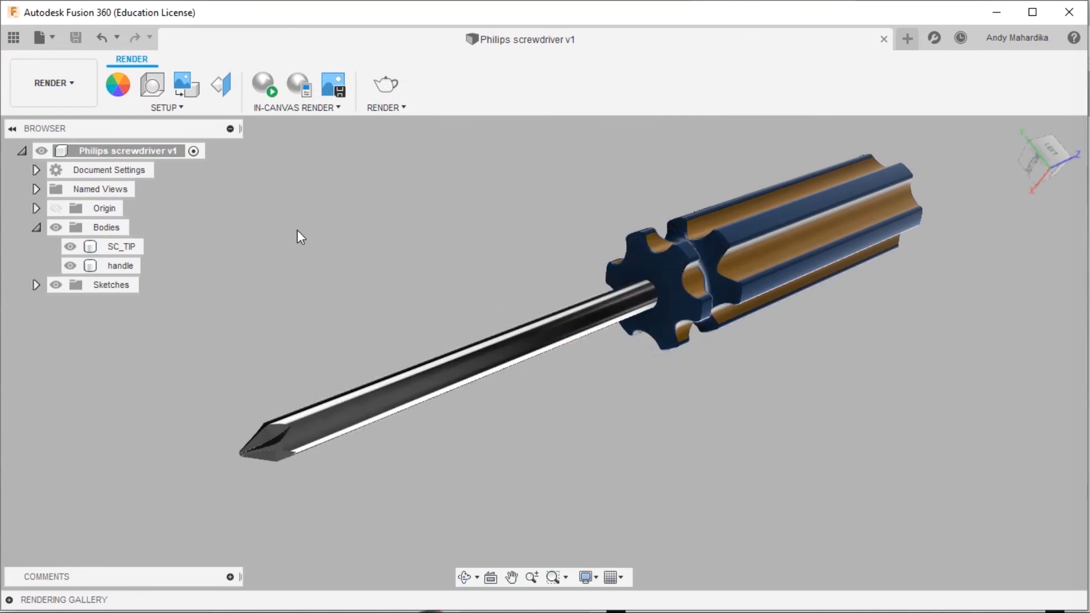
# Return to the Design workspace and rotate the SC_TIP and handle bodies together by -90 degrees about X with Move/Copy.
pyautogui.click(80, 85)
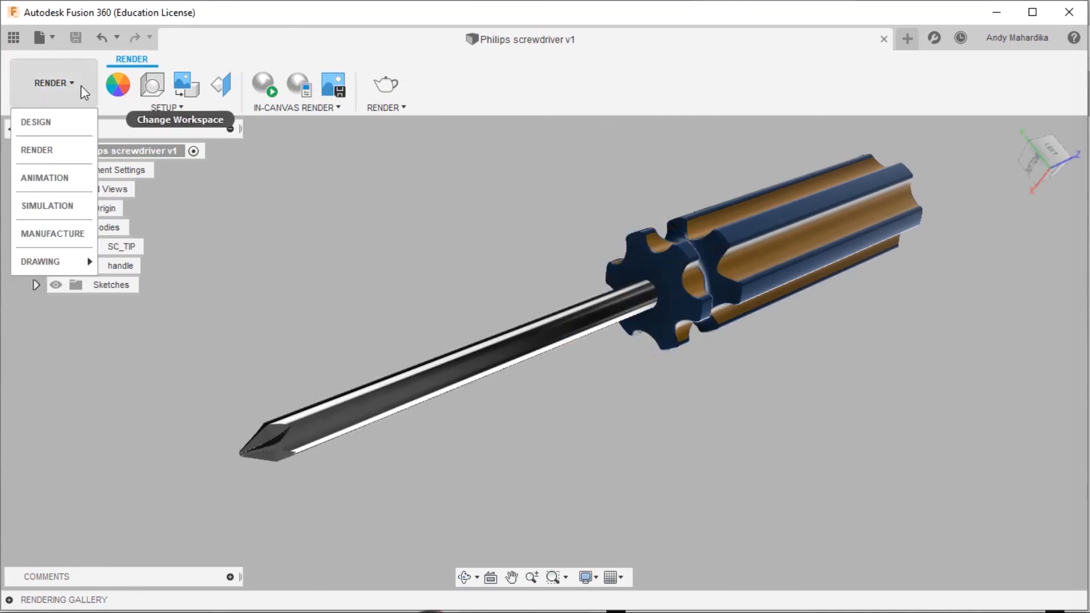
pyautogui.click(25, 122)
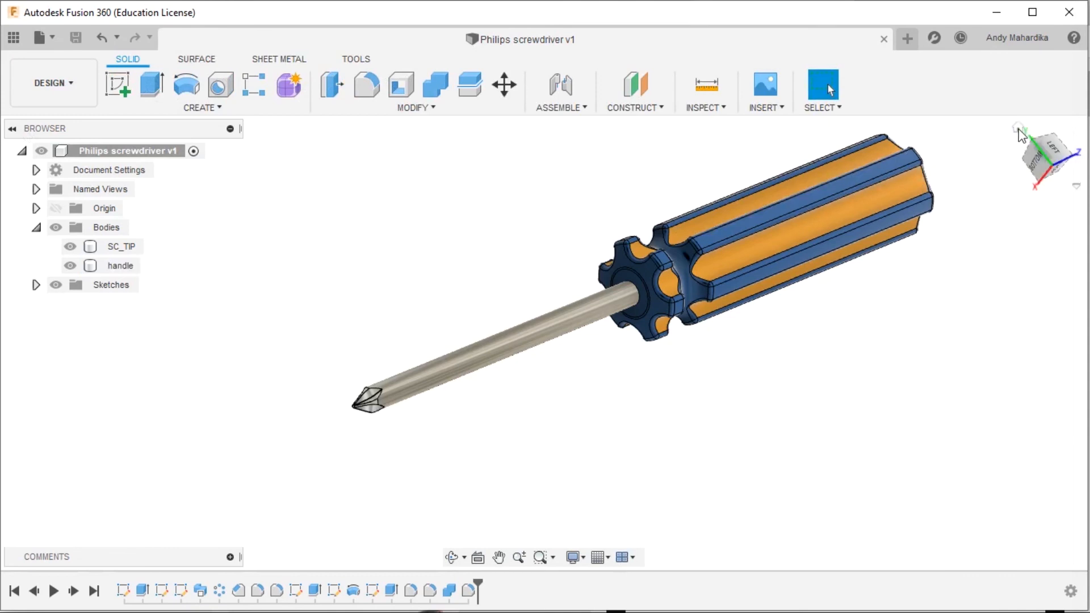
pyautogui.click(1019, 130)
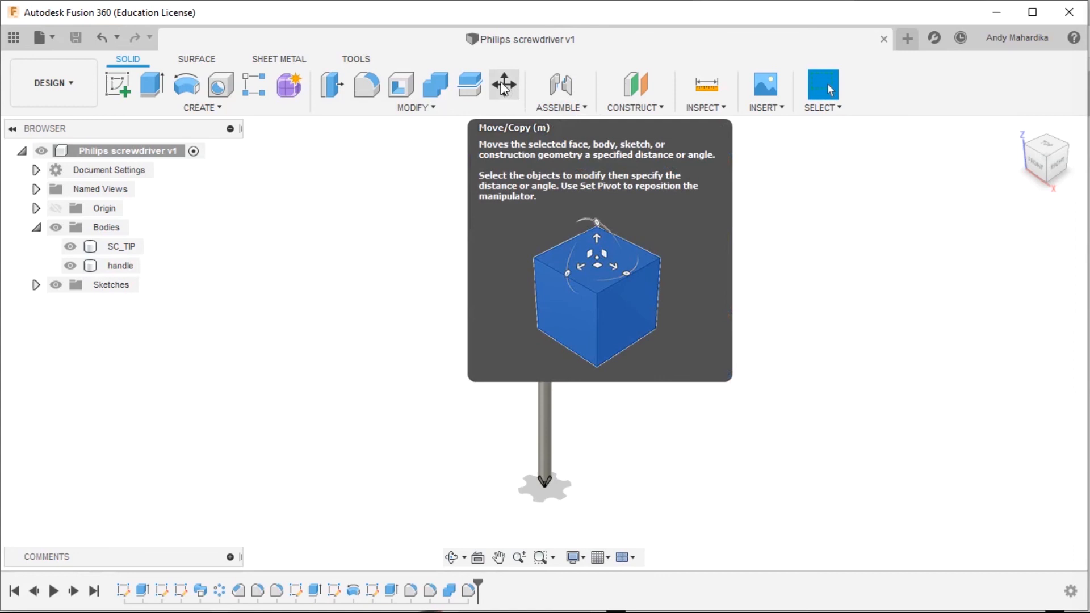
pyautogui.click(502, 88)
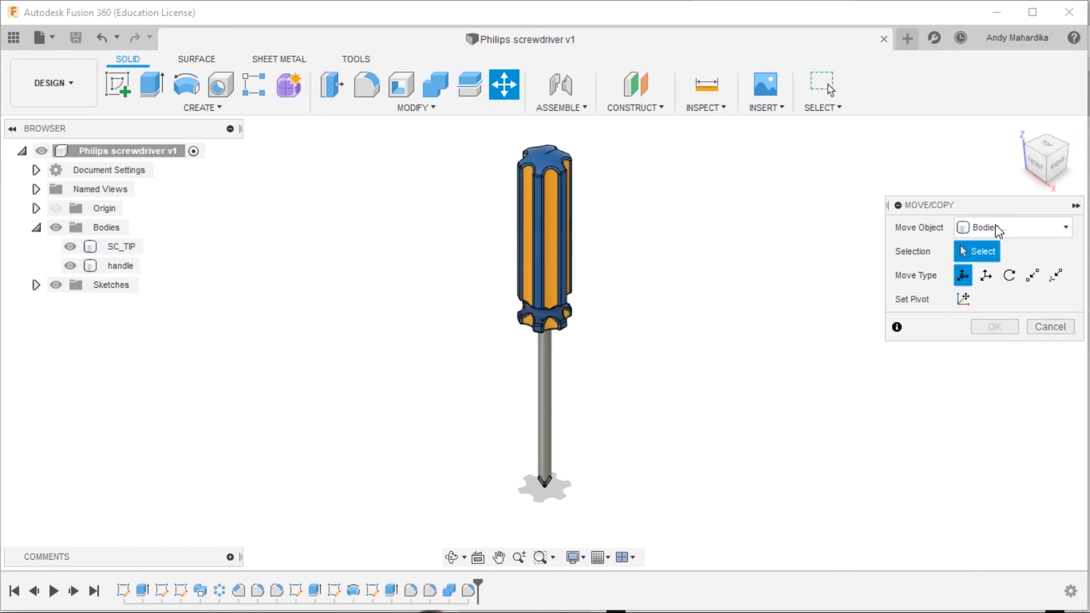
pyautogui.click(548, 210)
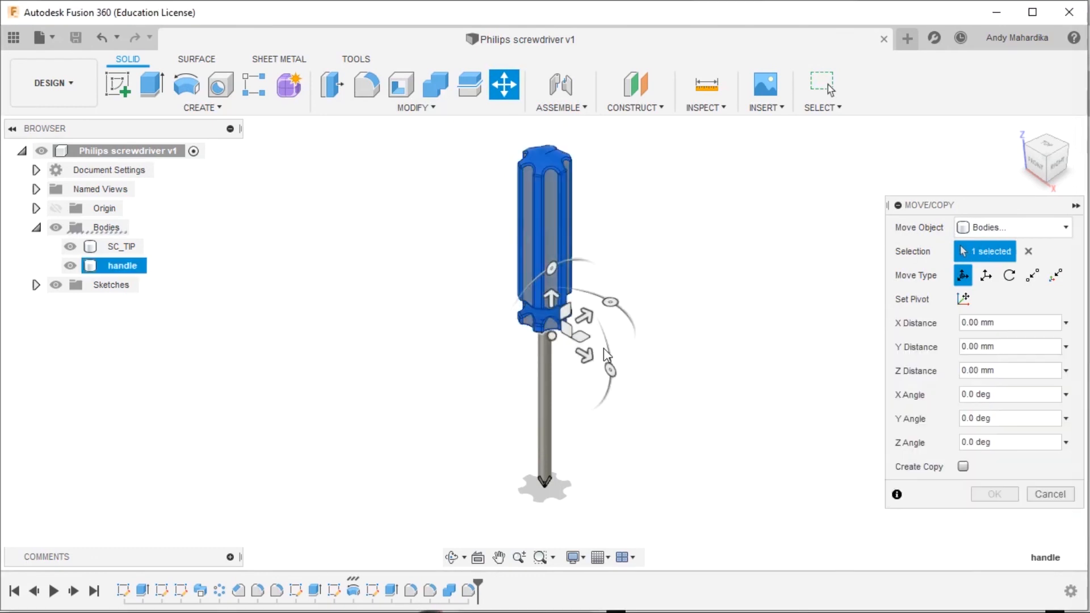
pyautogui.click(546, 401)
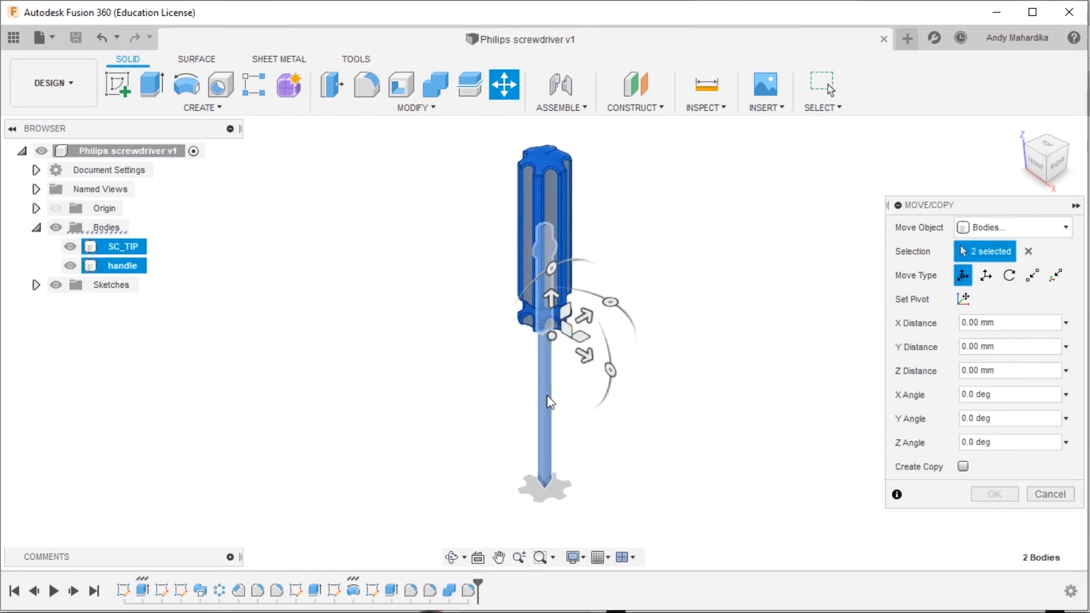
pyautogui.moveTo(552, 268); pyautogui.dragTo(615, 301)
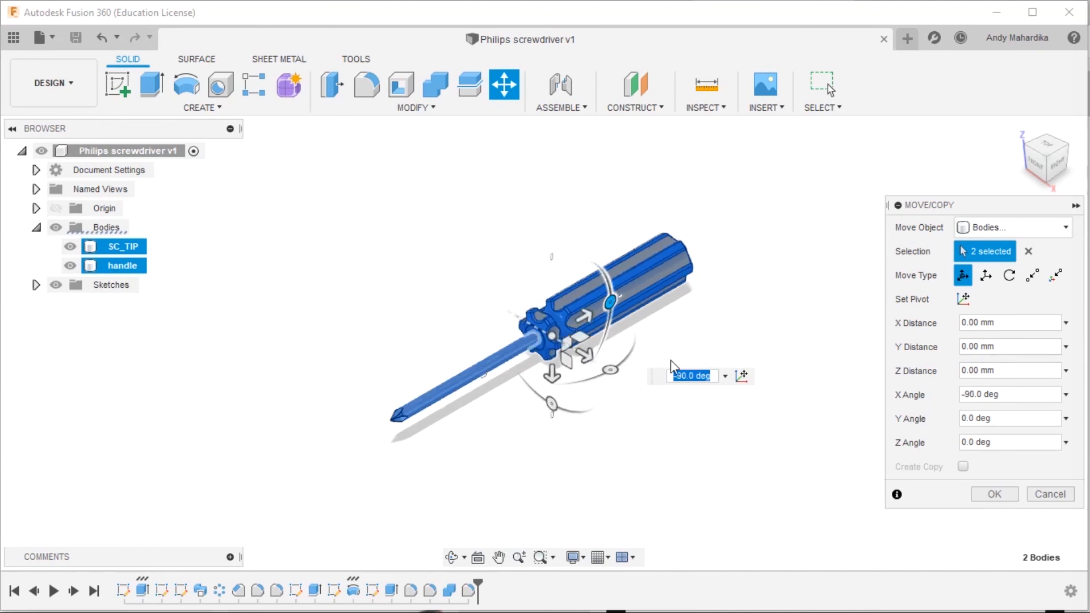
pyautogui.click(994, 493)
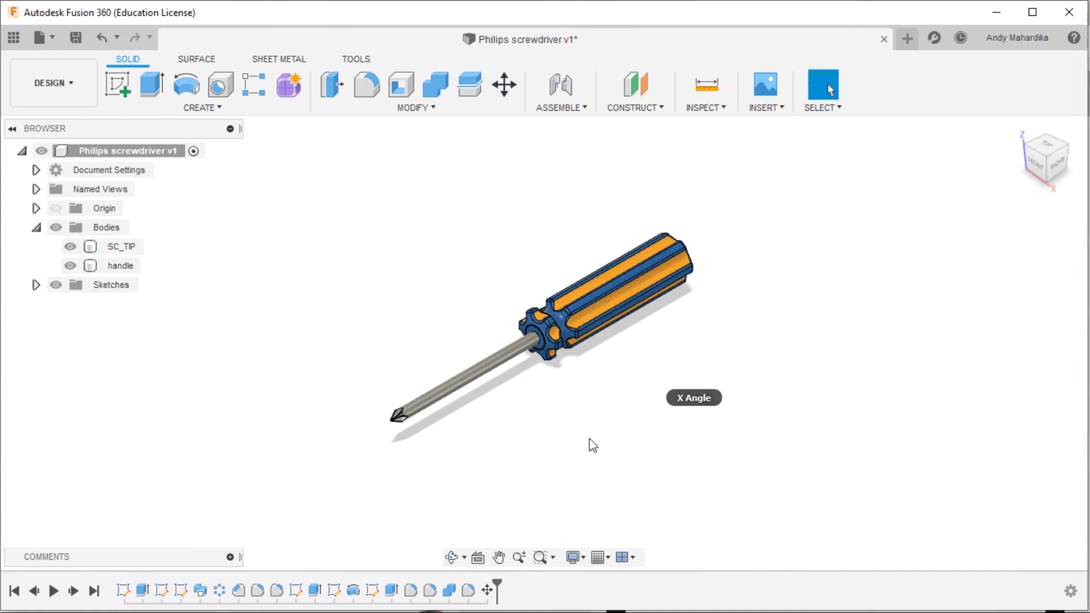
# Save the rotated screwdriver as a new version with the description "User Saved".
pyautogui.scroll(3, 364, 341)
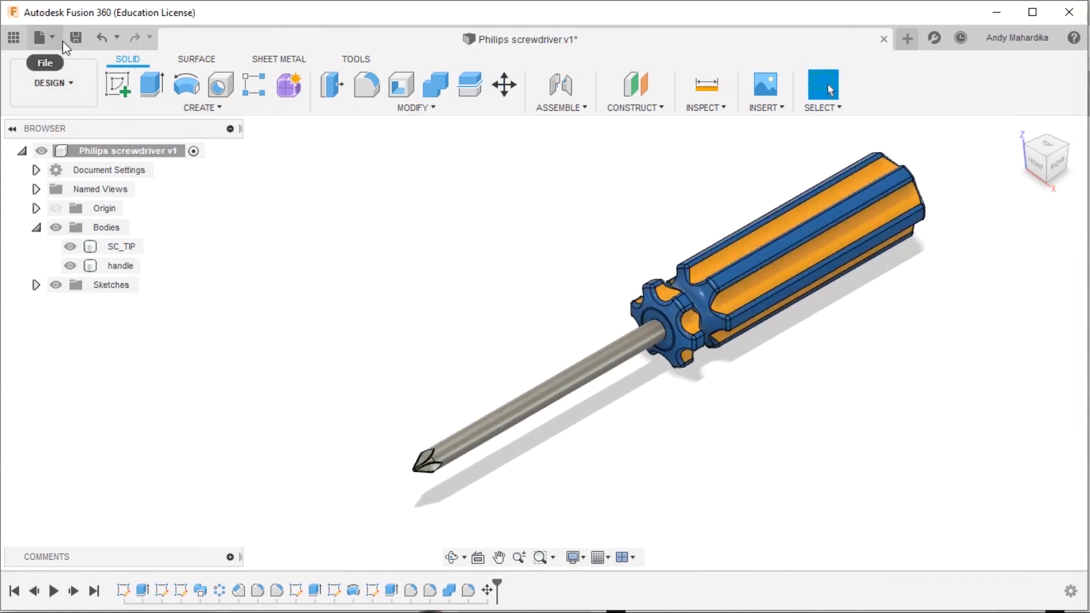
pyautogui.click(80, 40)
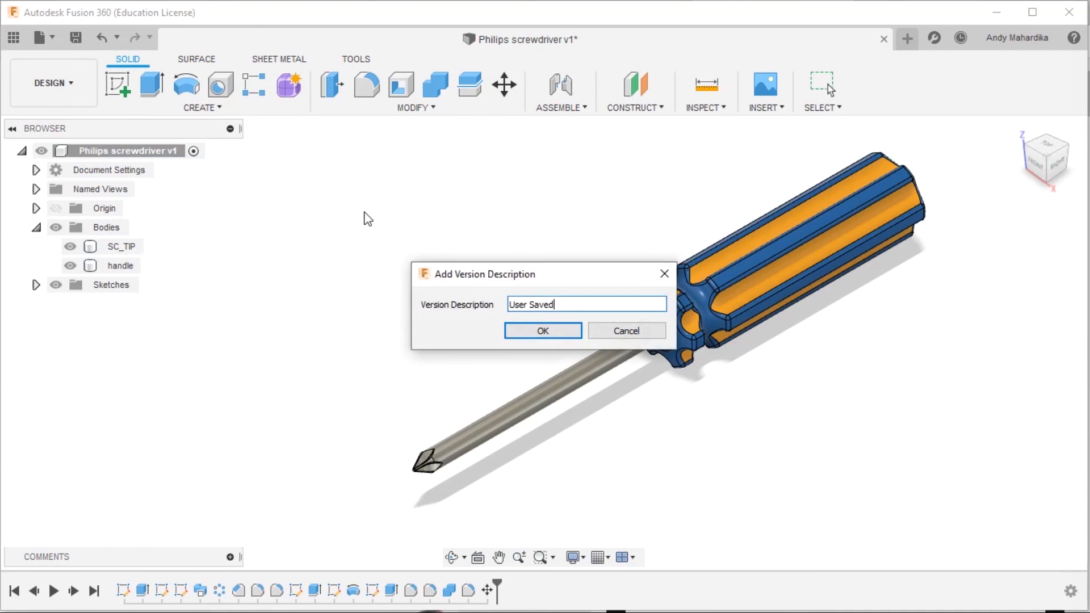
pyautogui.click(545, 331)
# Switch to the Render workspace and frame the whole horizontal screwdriver diagonally at a low angle, tip toward the viewer.
pyautogui.click(86, 94)
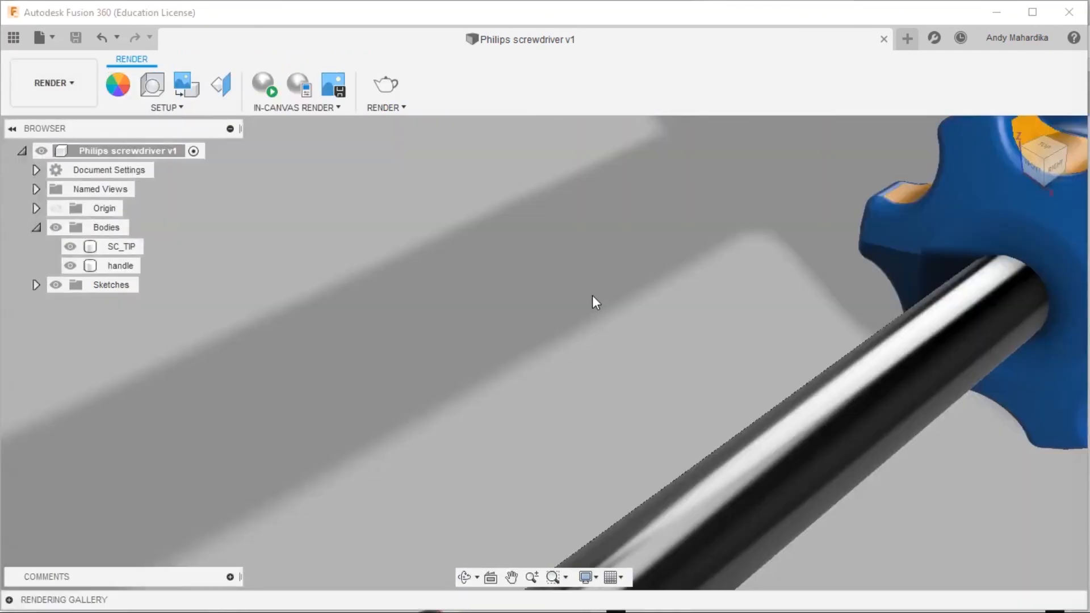
pyautogui.scroll(-3, 553, 316)
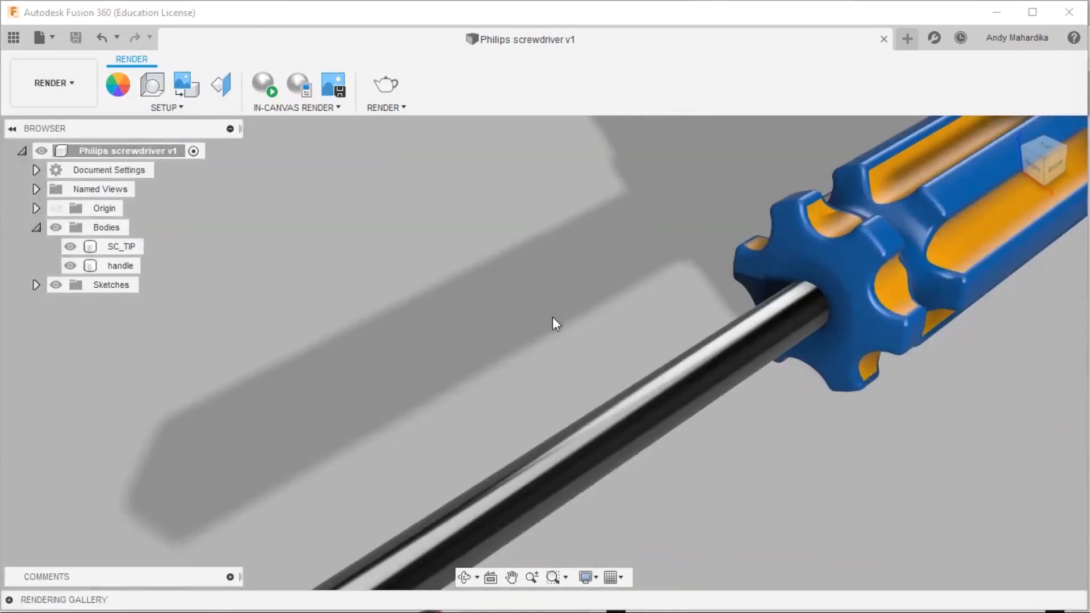
pyautogui.click(626, 392)
pyautogui.scroll(-3, 627, 392)
pyautogui.scroll(3, 708, 447)
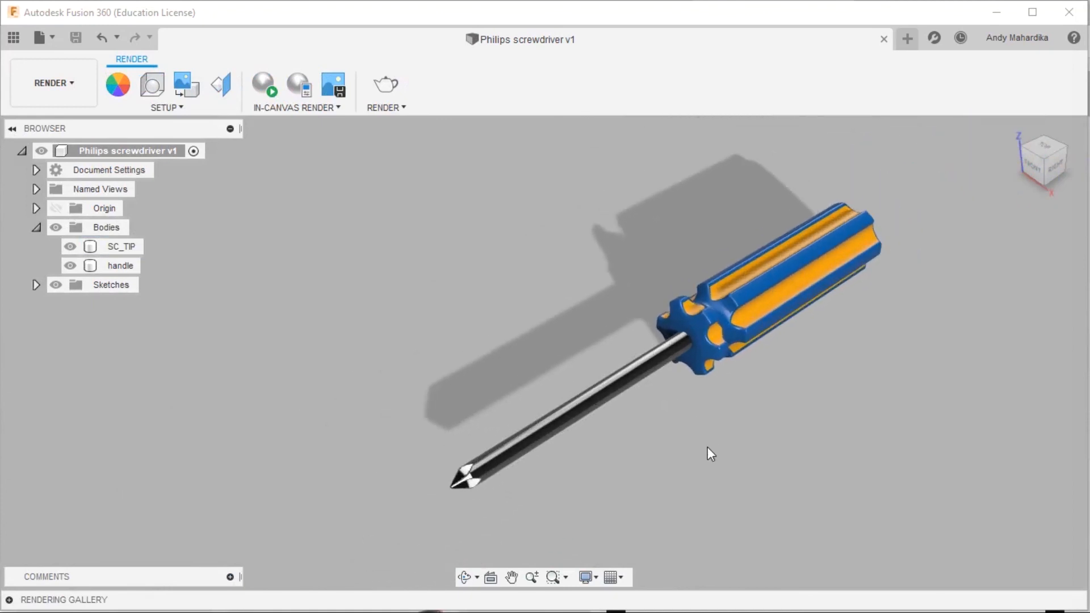
pyautogui.click(580, 370)
pyautogui.keyDown('shift'); pyautogui.moveTo(580, 370); pyautogui.dragTo(584, 344, button='middle'); pyautogui.keyUp('shift')
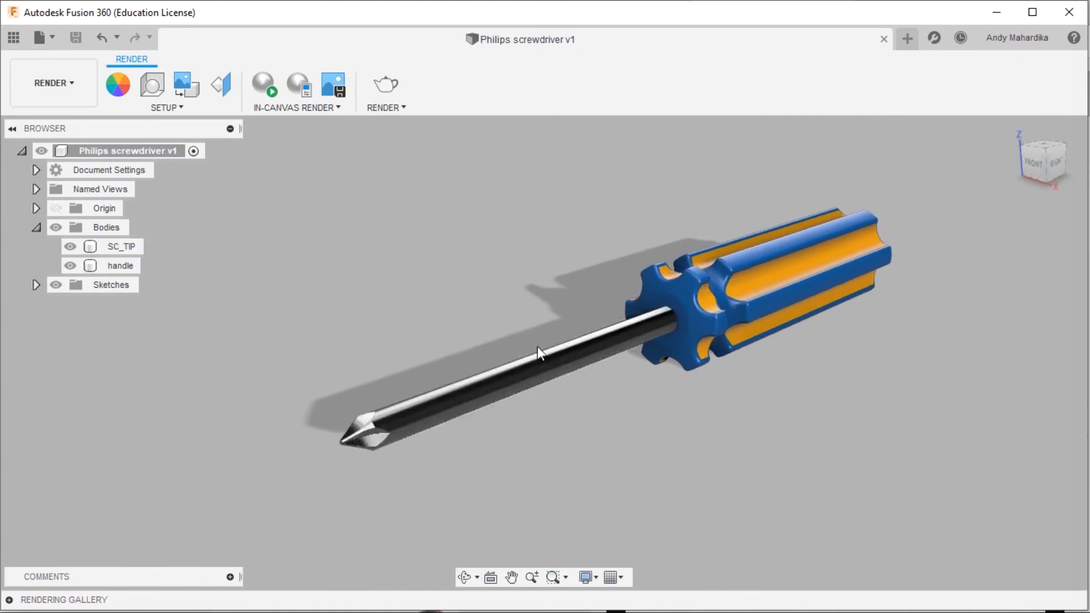
pyautogui.scroll(1, 533, 348)
pyautogui.scroll(1, 533, 348)
pyautogui.moveTo(494, 350); pyautogui.dragTo(474, 346, button='middle')
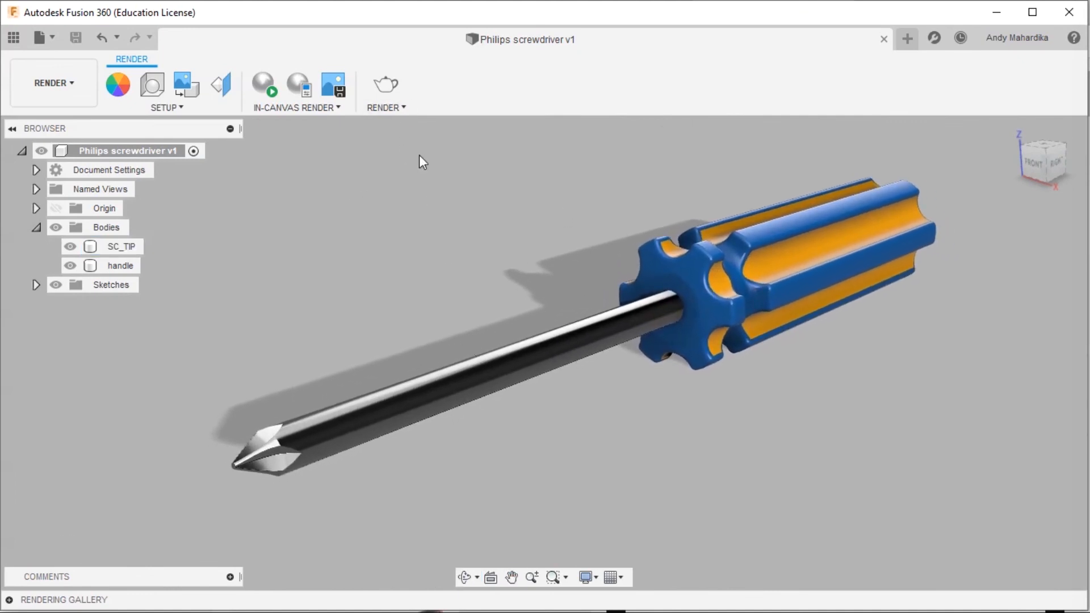
# Start a Final quality Cloud Renderer job at the 5x7" 300PPI print size and expand the rendering gallery.
pyautogui.click(382, 87)
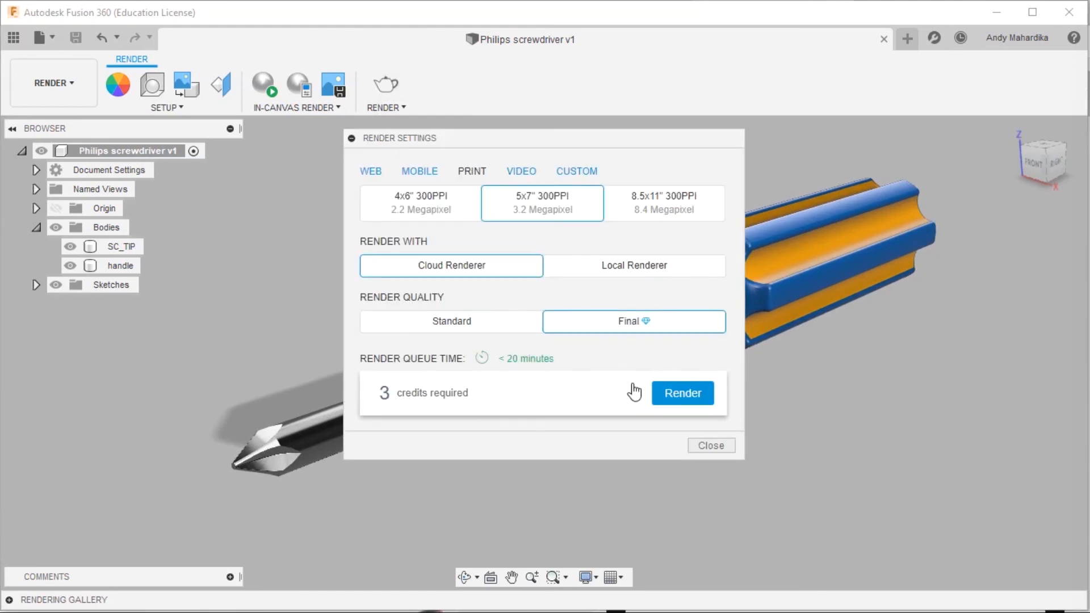
pyautogui.click(680, 399)
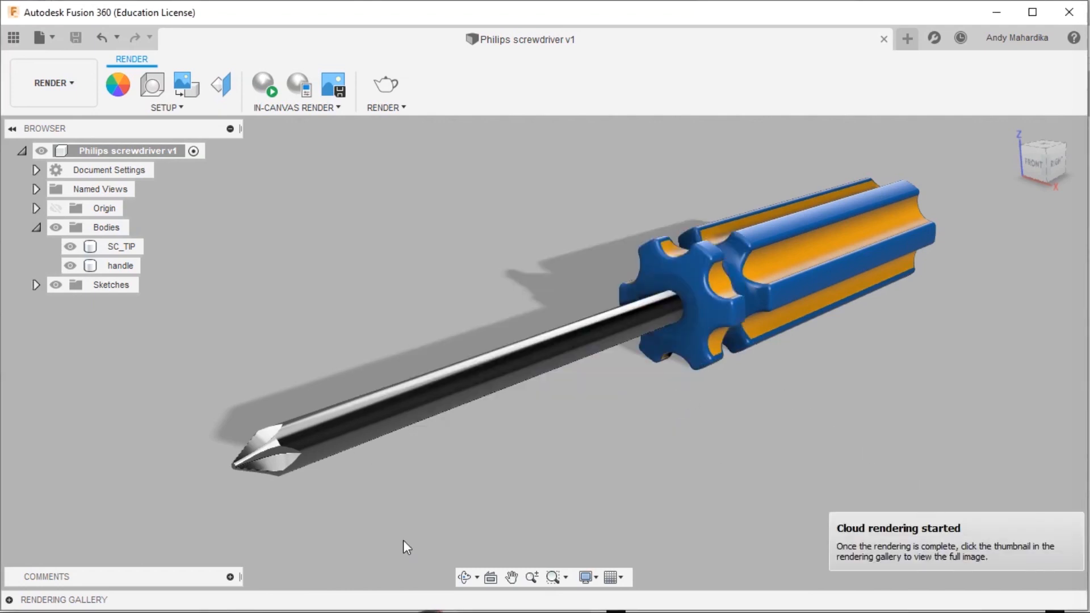
pyautogui.click(9, 599)
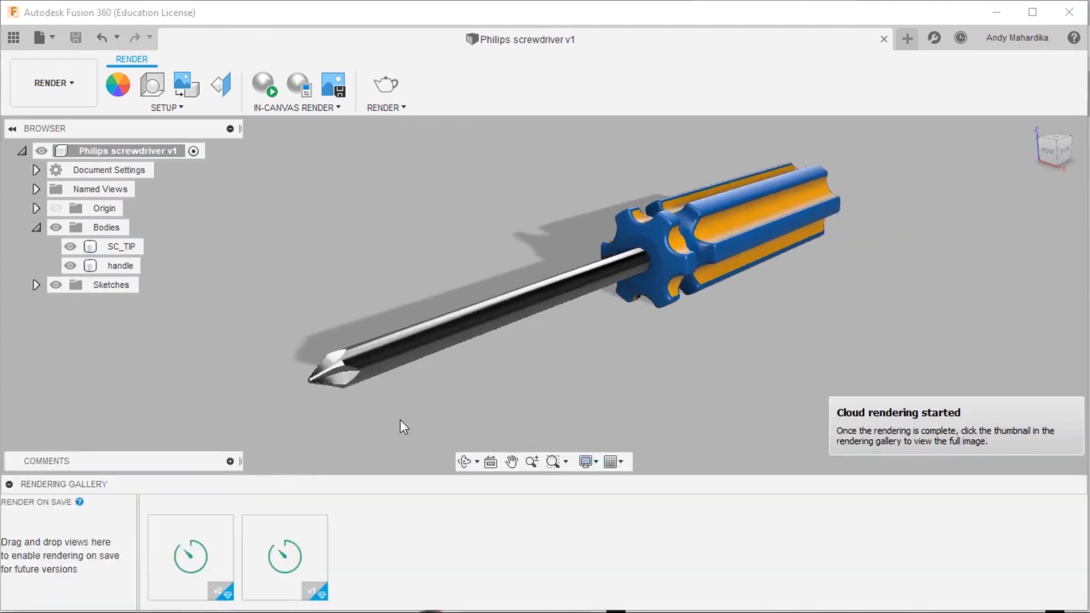
# Return to the Design workspace and set the camera to Perspective.
pyautogui.click(56, 81)
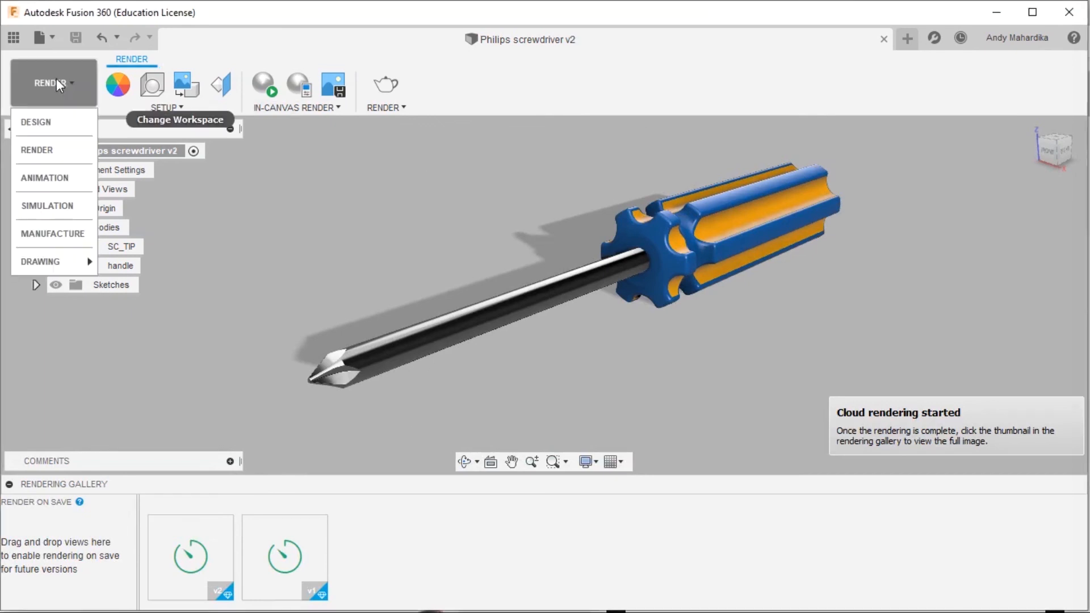
pyautogui.click(41, 122)
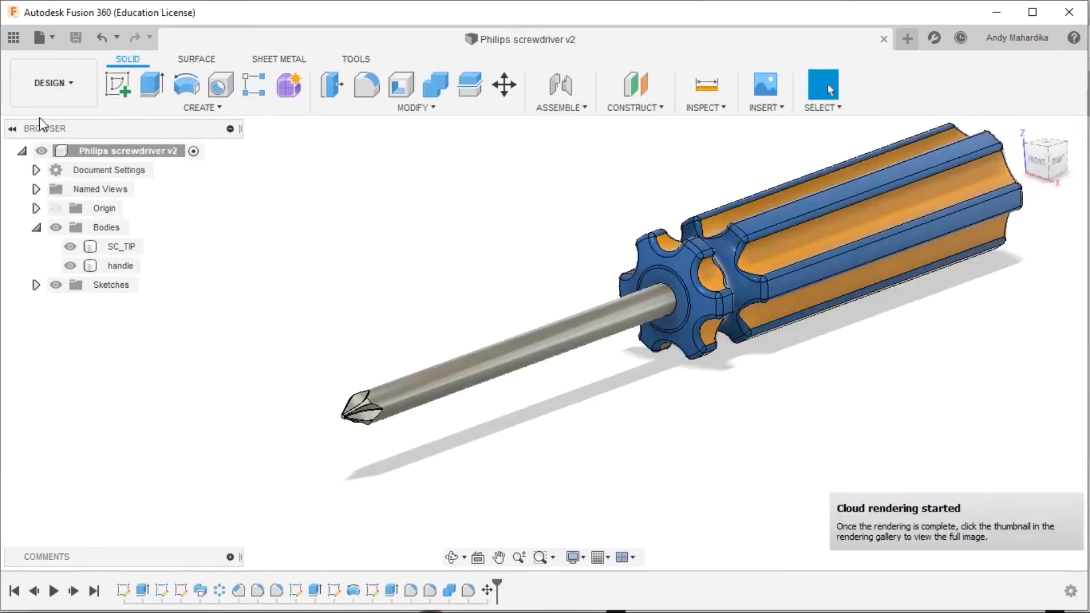
pyautogui.scroll(-3, 605, 237)
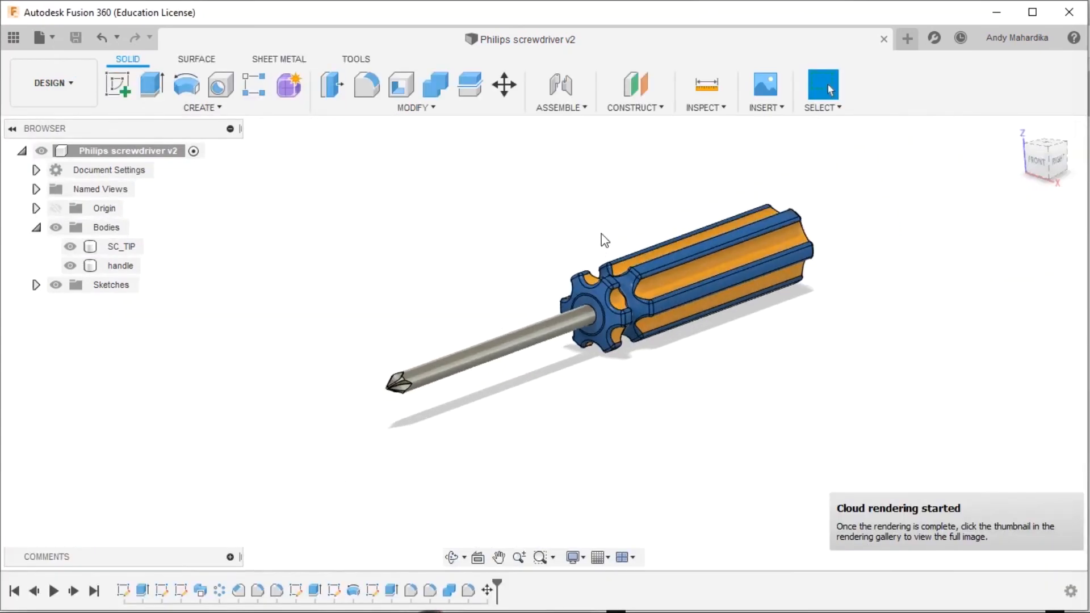
pyautogui.scroll(3, 611, 238)
pyautogui.click(581, 557)
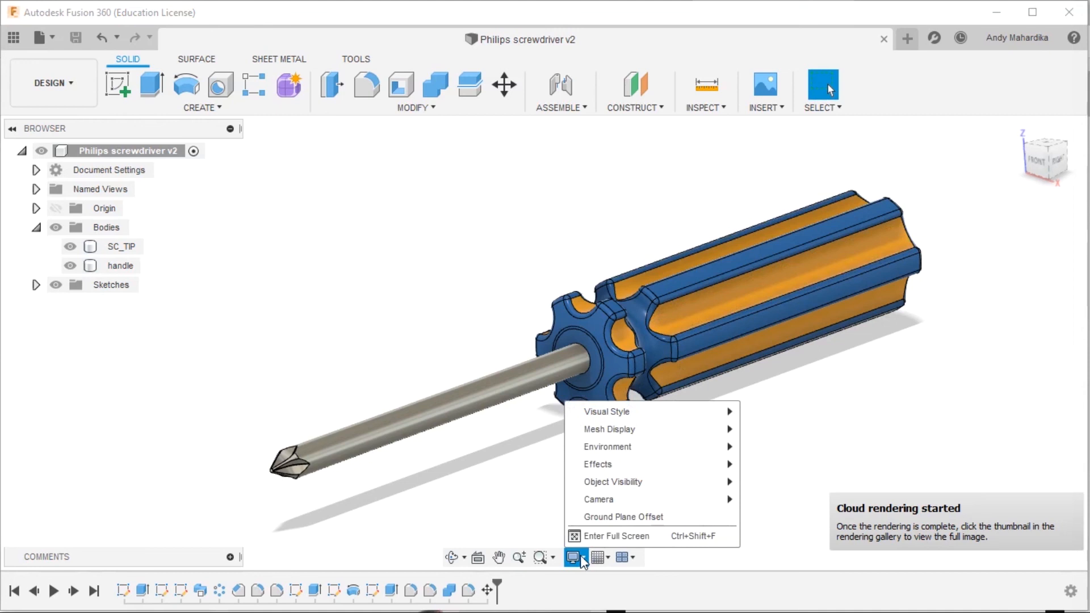
pyautogui.moveTo(627, 502)
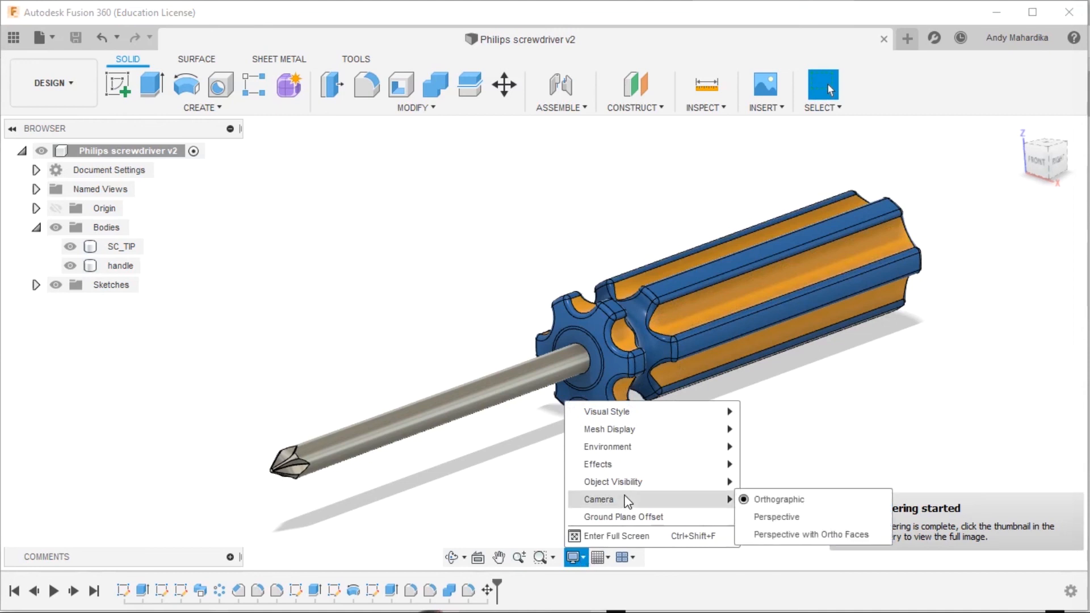
pyautogui.click(772, 517)
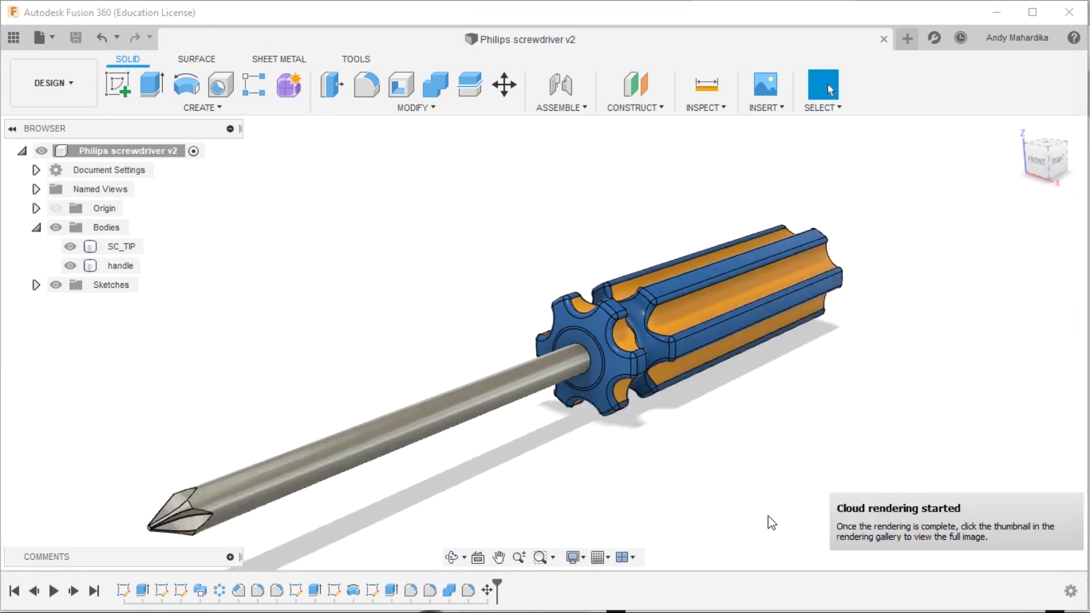
# Examine the screwdriver's shaft, tip and handle from several angles in the perspective view.
pyautogui.scroll(-3, 546, 301)
pyautogui.scroll(3, 366, 394)
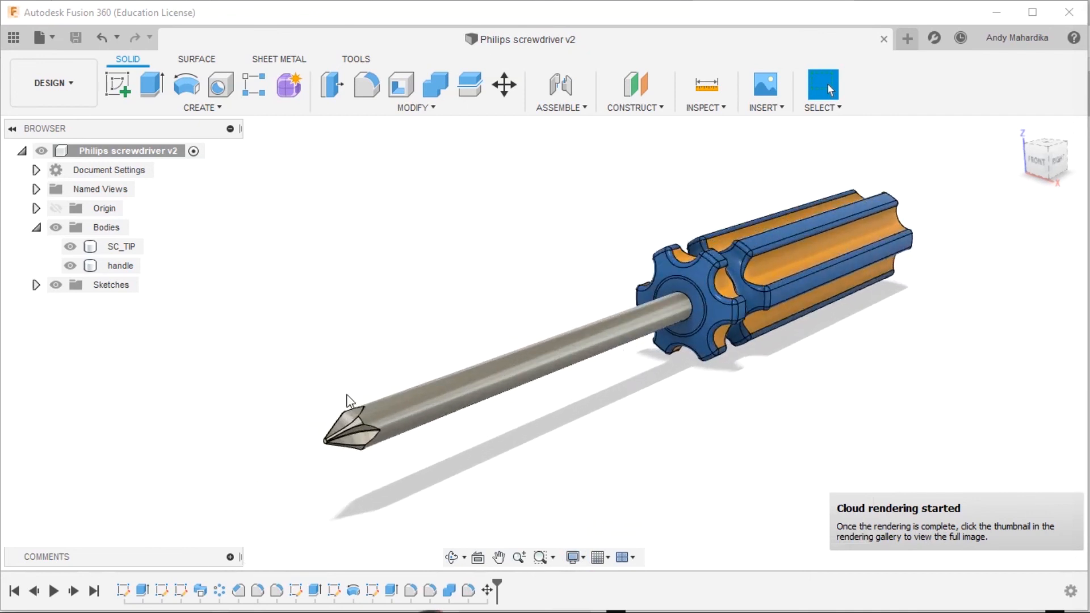
pyautogui.keyDown('shift'); pyautogui.moveTo(548, 397); pyautogui.dragTo(516, 390, button='middle'); pyautogui.keyUp('shift')
pyautogui.keyDown('shift'); pyautogui.moveTo(524, 419); pyautogui.dragTo(522, 437, button='middle'); pyautogui.keyUp('shift')
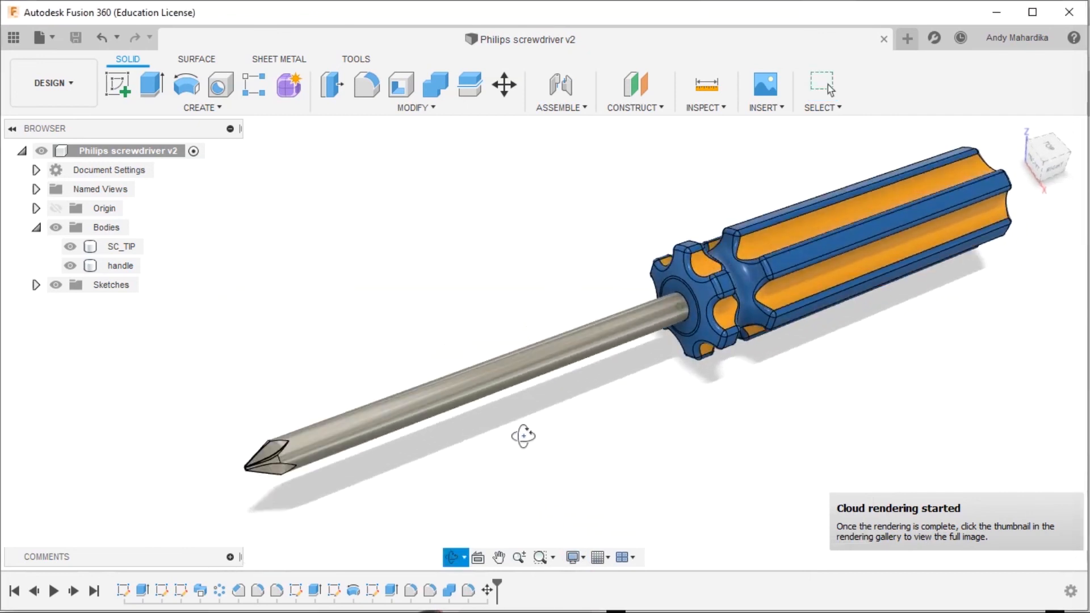
pyautogui.scroll(-3, 732, 310)
pyautogui.scroll(2, 748, 280)
pyautogui.keyDown('shift'); pyautogui.moveTo(708, 334); pyautogui.dragTo(702, 310, button='middle'); pyautogui.keyUp('shift')
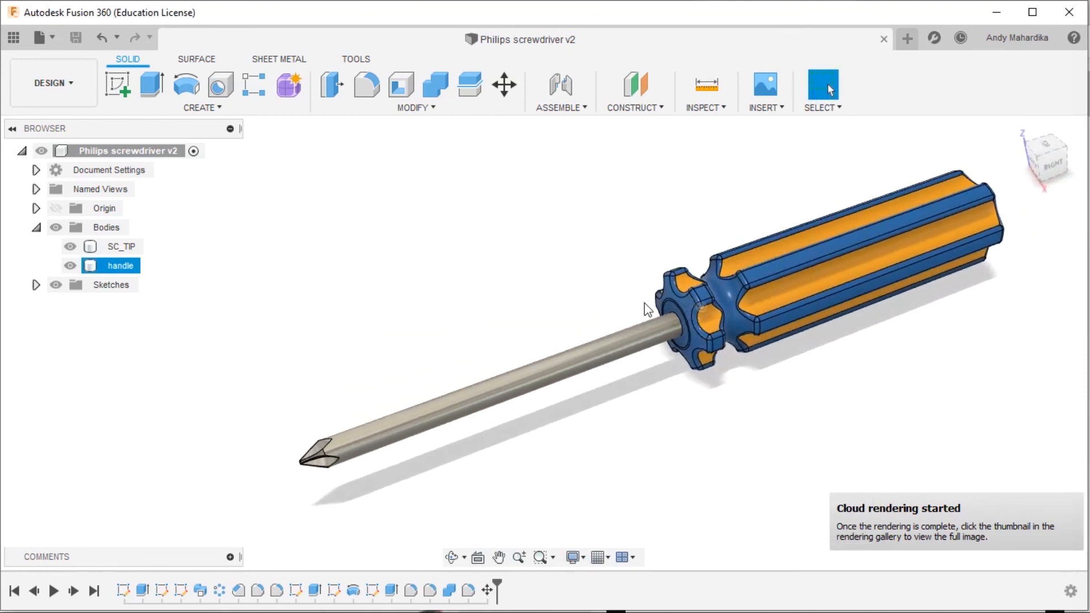
pyautogui.scroll(-2, 795, 295)
pyautogui.keyDown('shift'); pyautogui.moveTo(811, 286); pyautogui.dragTo(677, 294, button='middle'); pyautogui.keyUp('shift')
pyautogui.press('Escape')
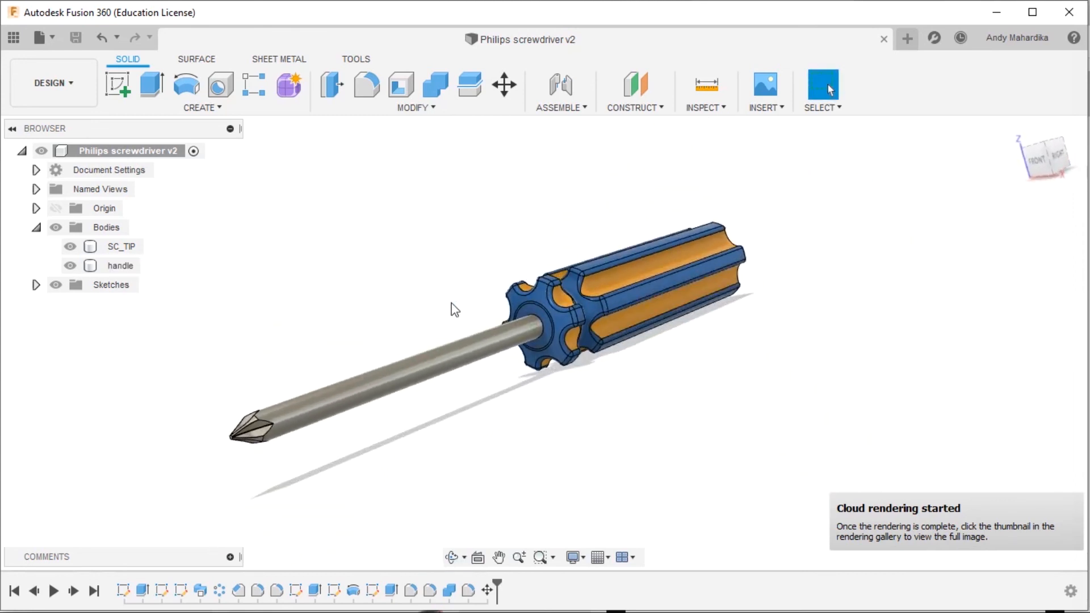
pyautogui.scroll(-3, 383, 359)
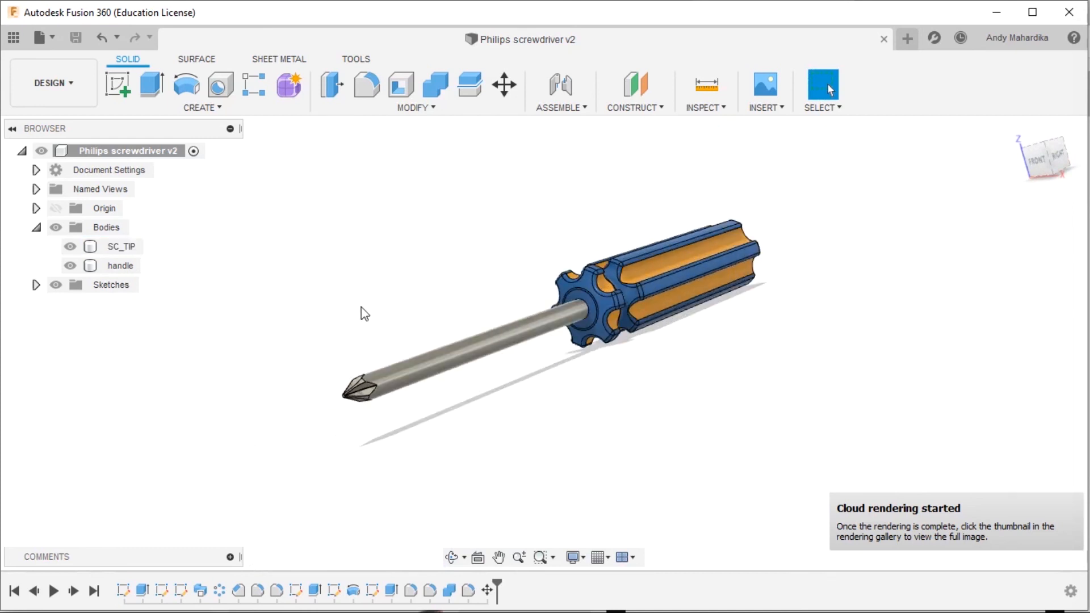
# Switch back to the Render workspace and open the v2 render from the rendering gallery.
pyautogui.click(86, 80)
pyautogui.click(45, 150)
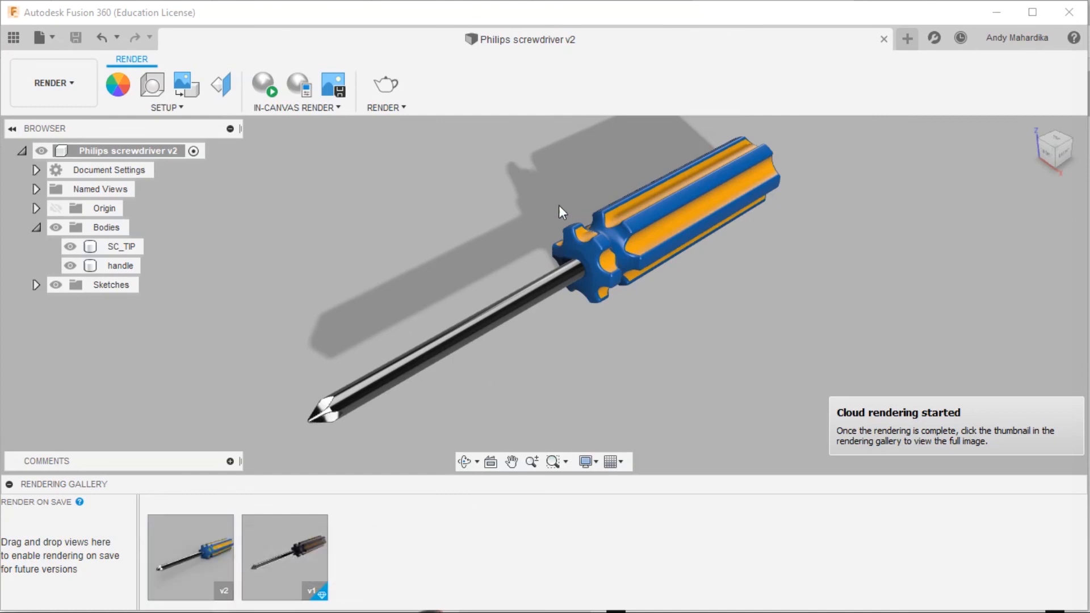
pyautogui.click(525, 286)
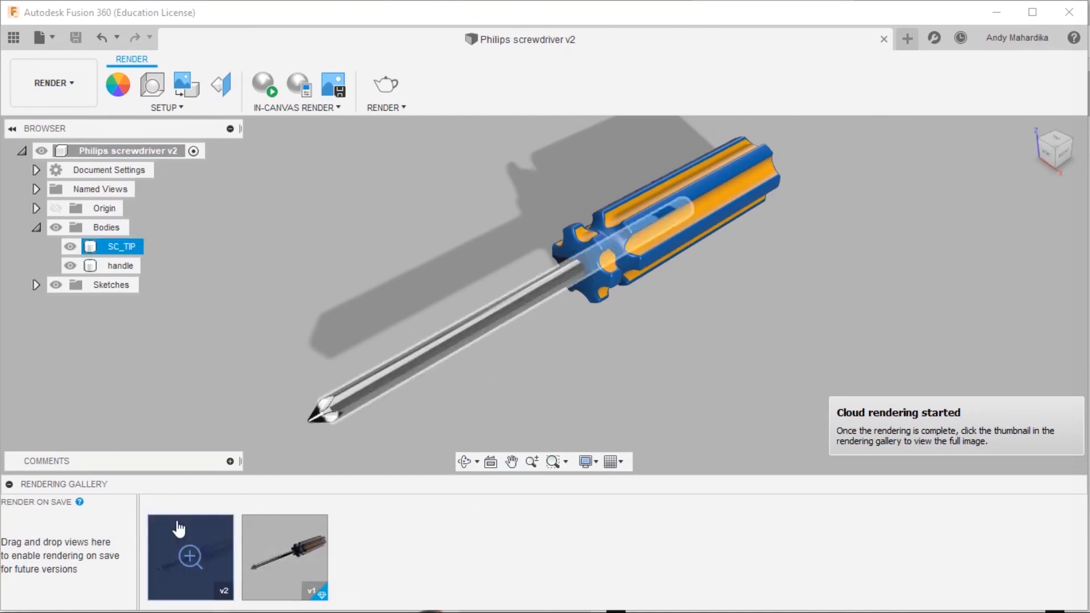
pyautogui.click(183, 564)
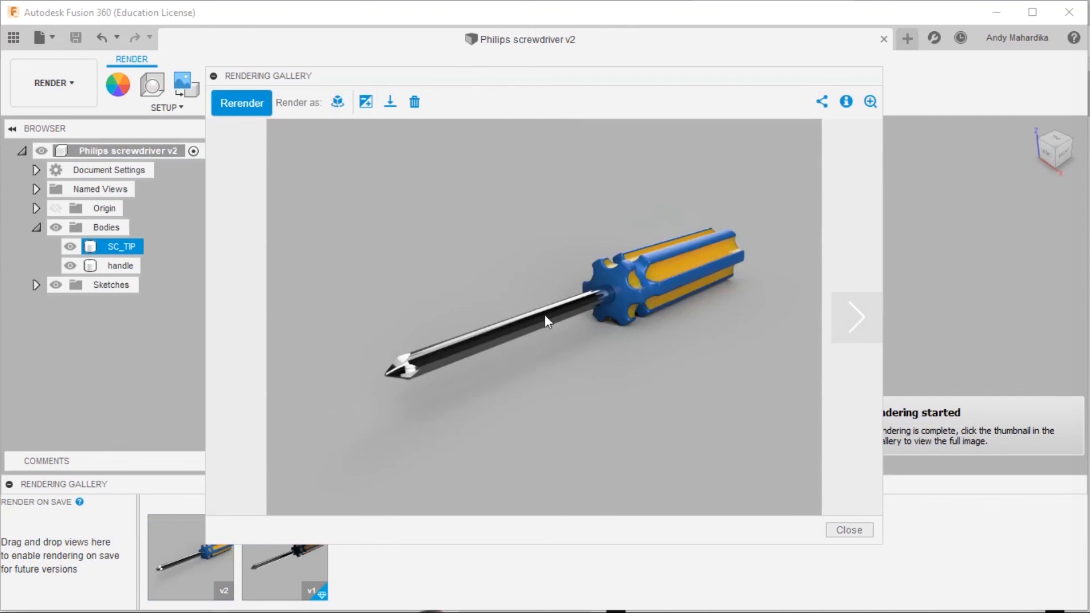
# Download the v2 rendering as a JPEG named PH_screwdriver in the Downloads folder and close the rendering window.
pyautogui.click(391, 108)
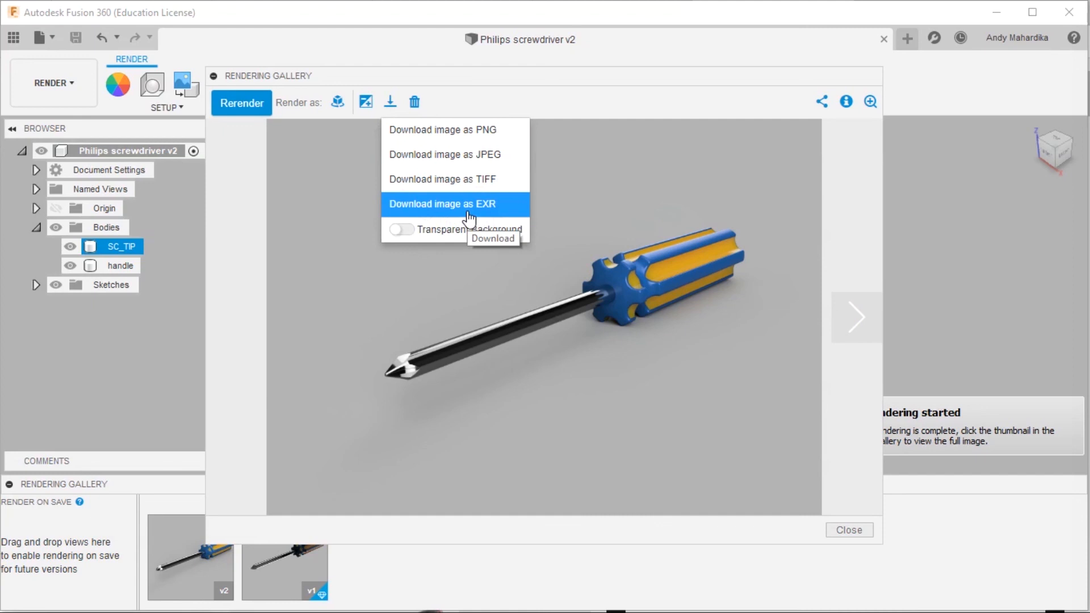
pyautogui.click(467, 161)
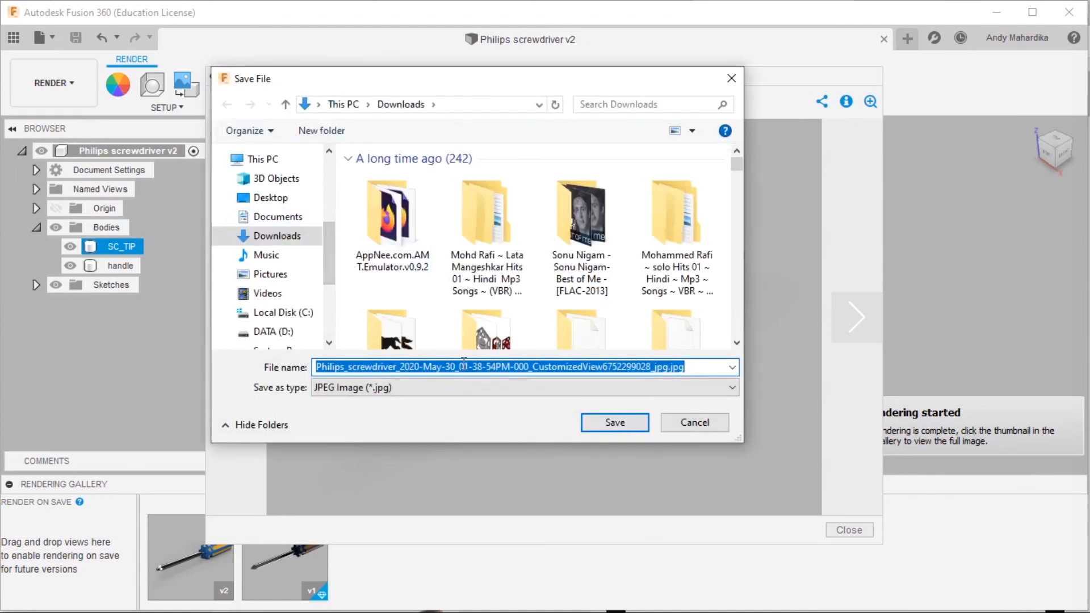
pyautogui.write('P')
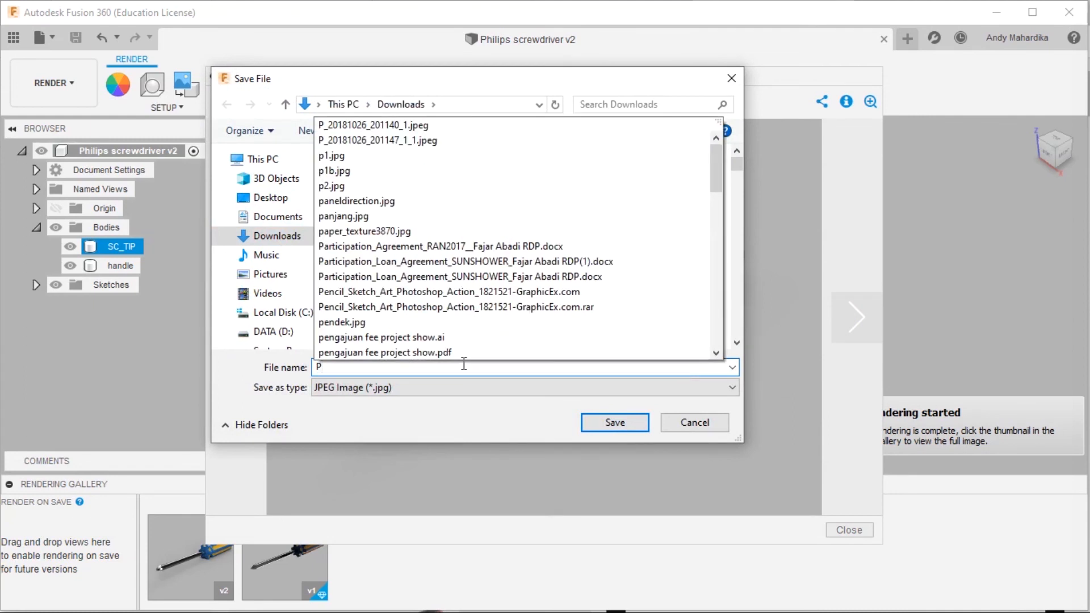
pyautogui.write('H_screwdriver')
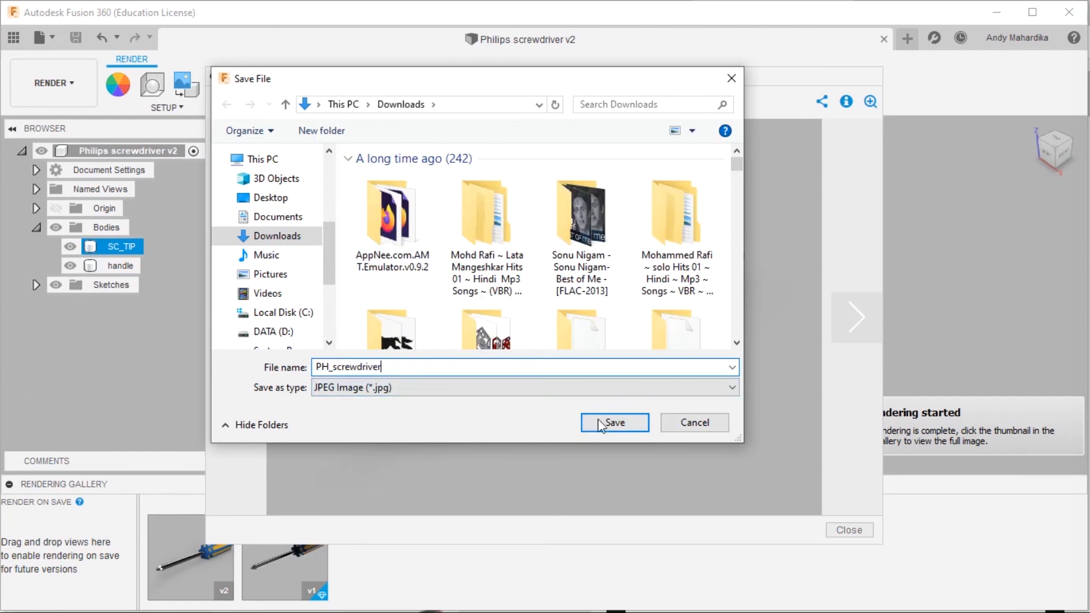
pyautogui.click(618, 423)
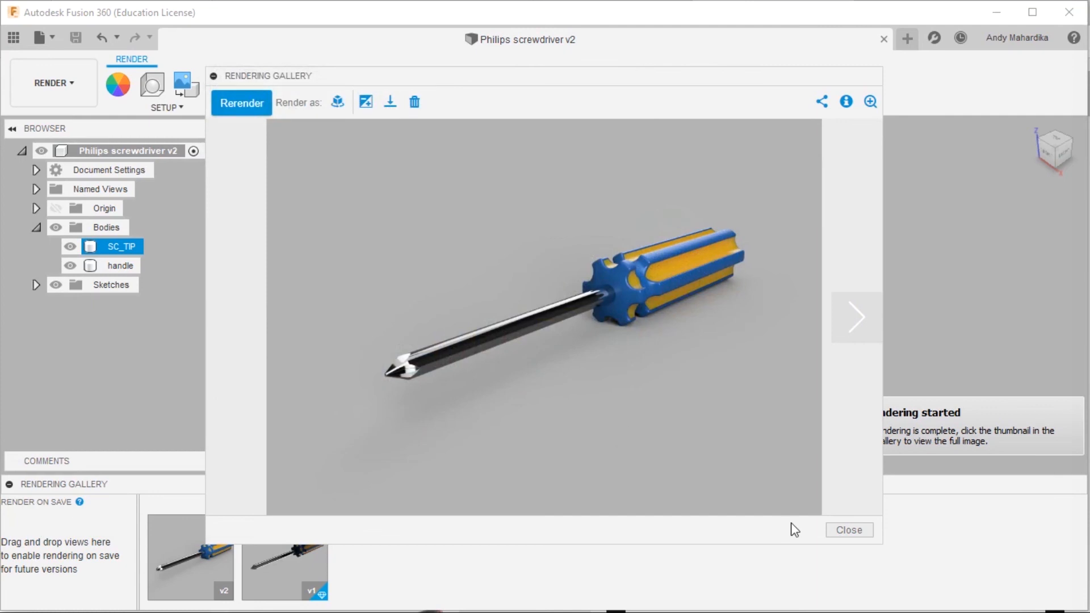
pyautogui.click(844, 529)
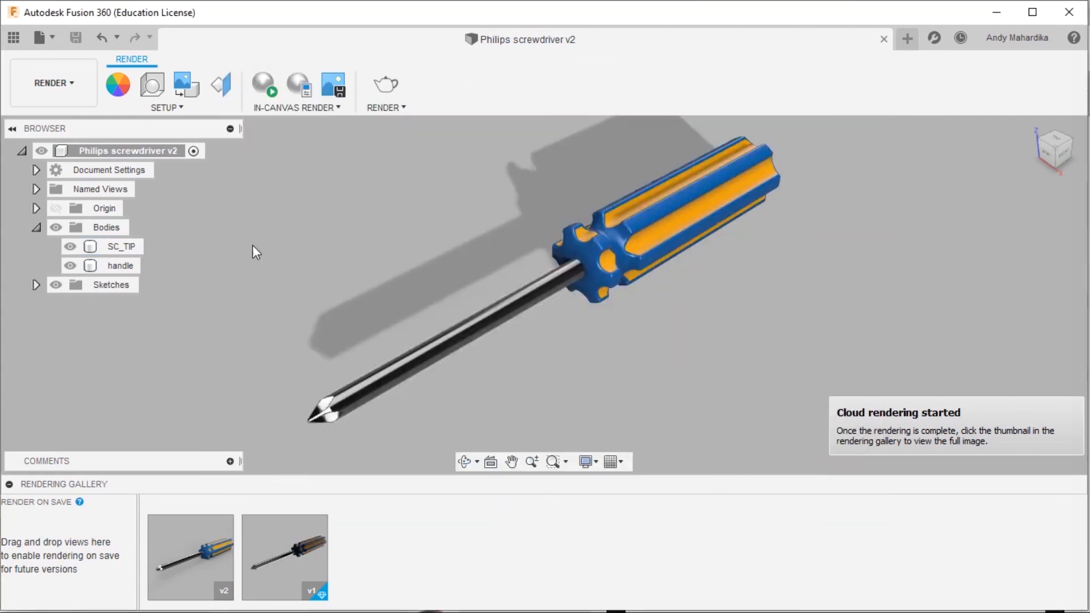
# Return to the Design workspace and reset the screwdriver to the home view.
pyautogui.click(63, 93)
pyautogui.click(41, 123)
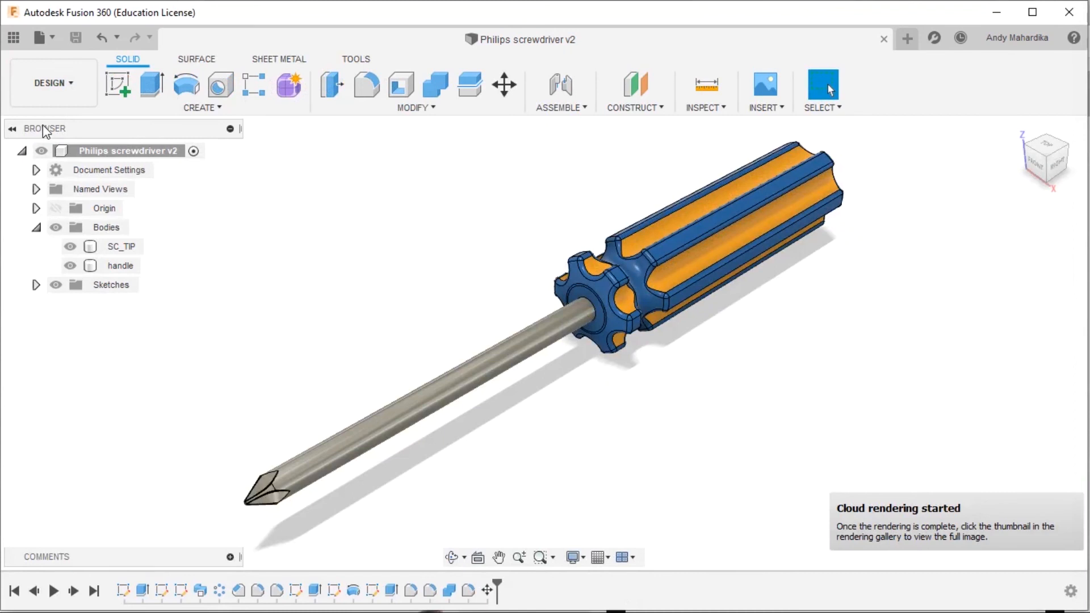
pyautogui.moveTo(748, 357); pyautogui.dragTo(758, 385, button='middle')
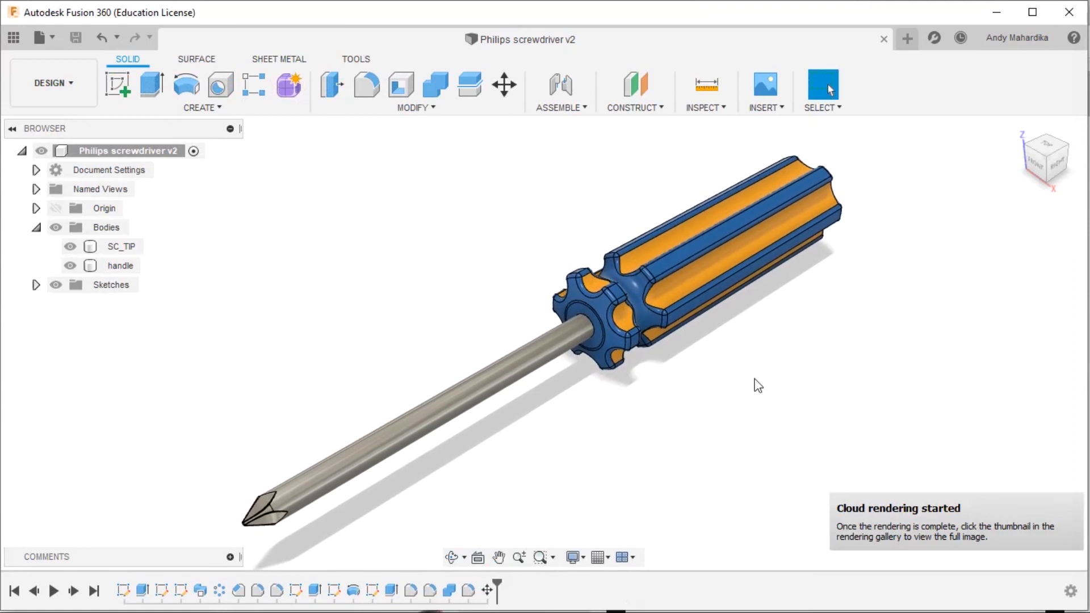
pyautogui.click(1018, 127)
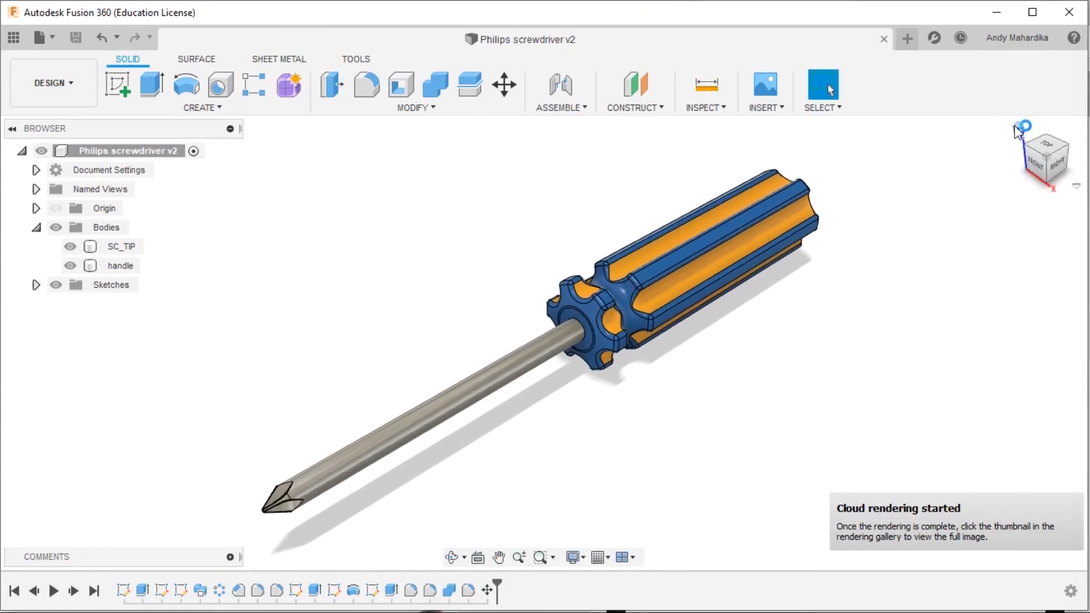
pyautogui.scroll(4, 498, 391)
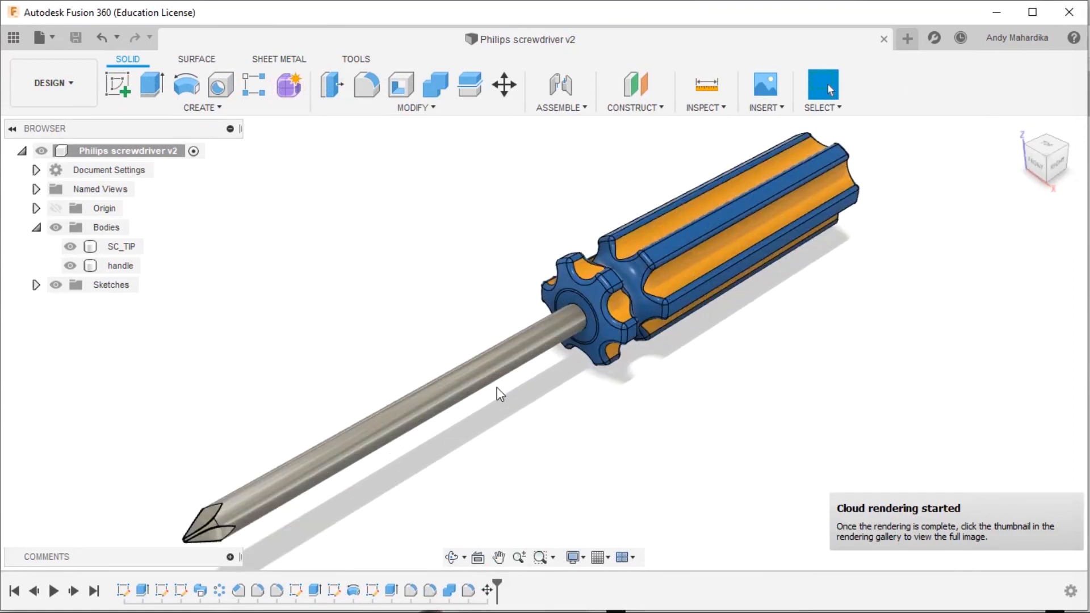
pyautogui.scroll(-2, 498, 392)
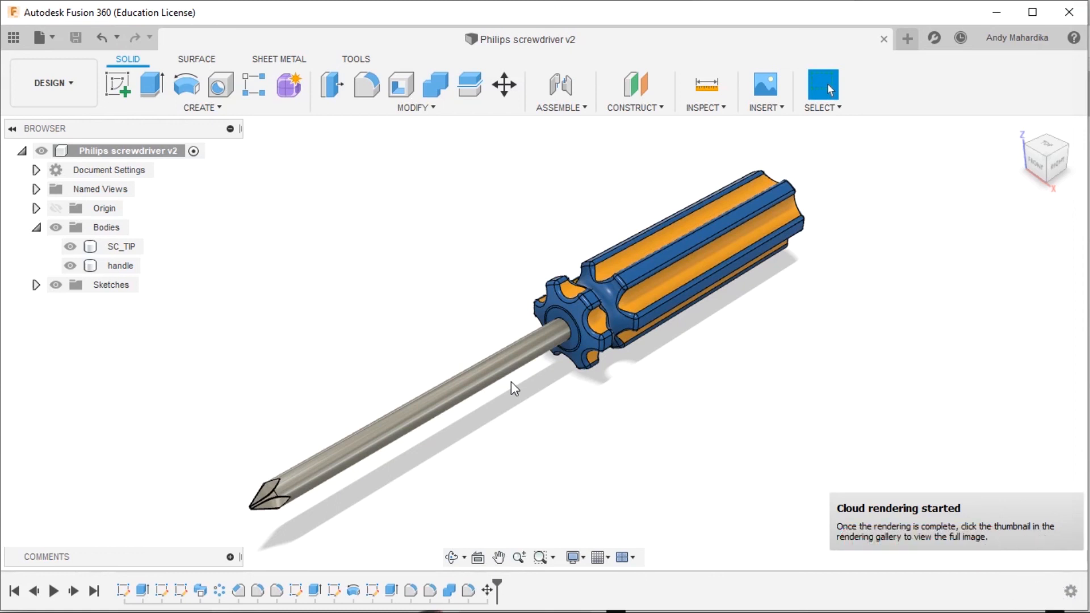
pyautogui.click(51, 38)
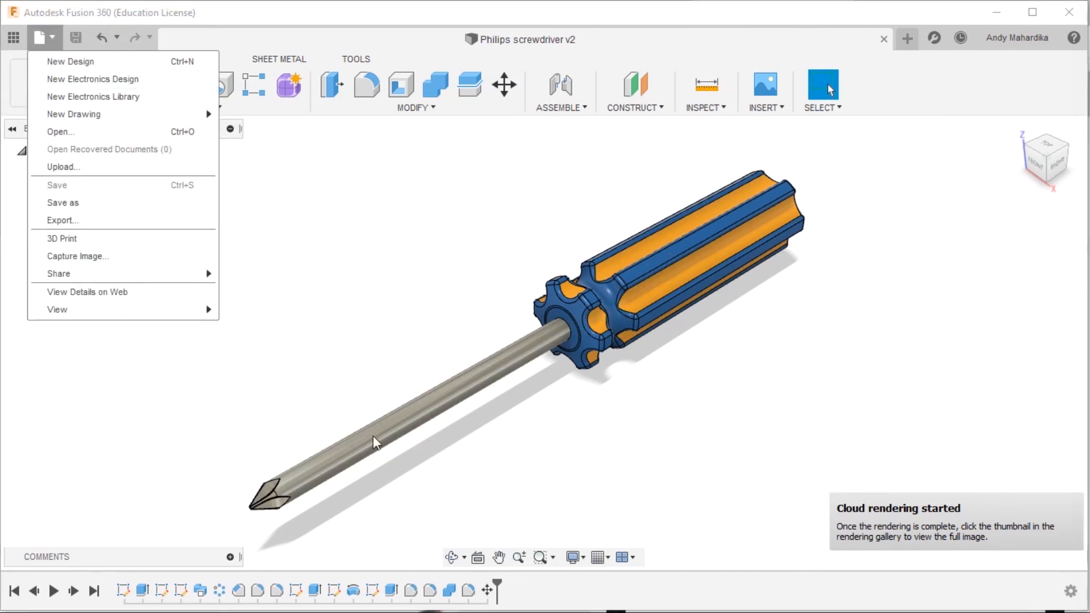
pyautogui.click(369, 264)
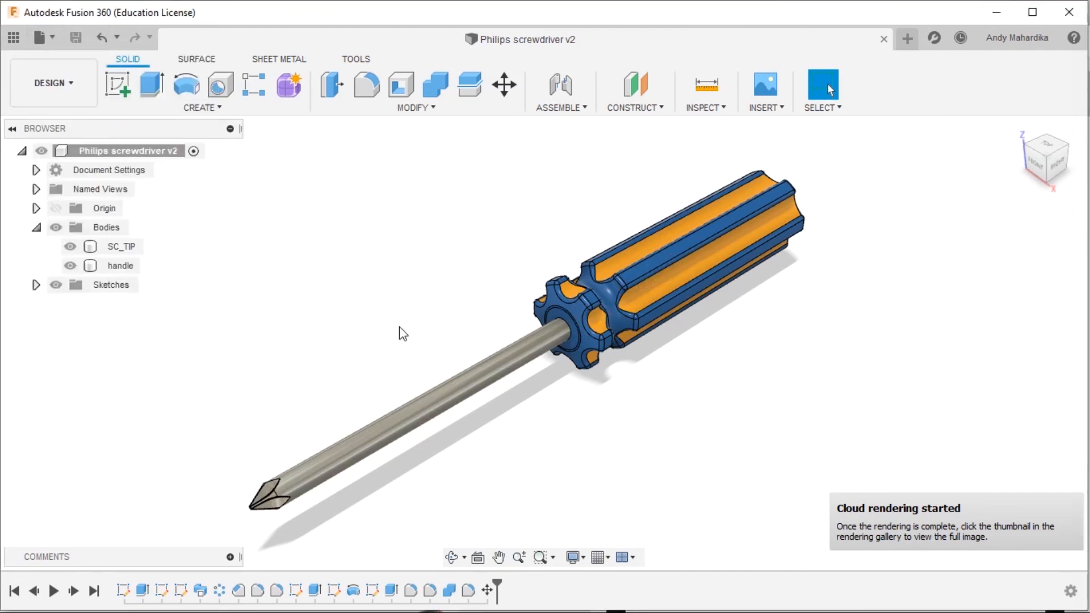